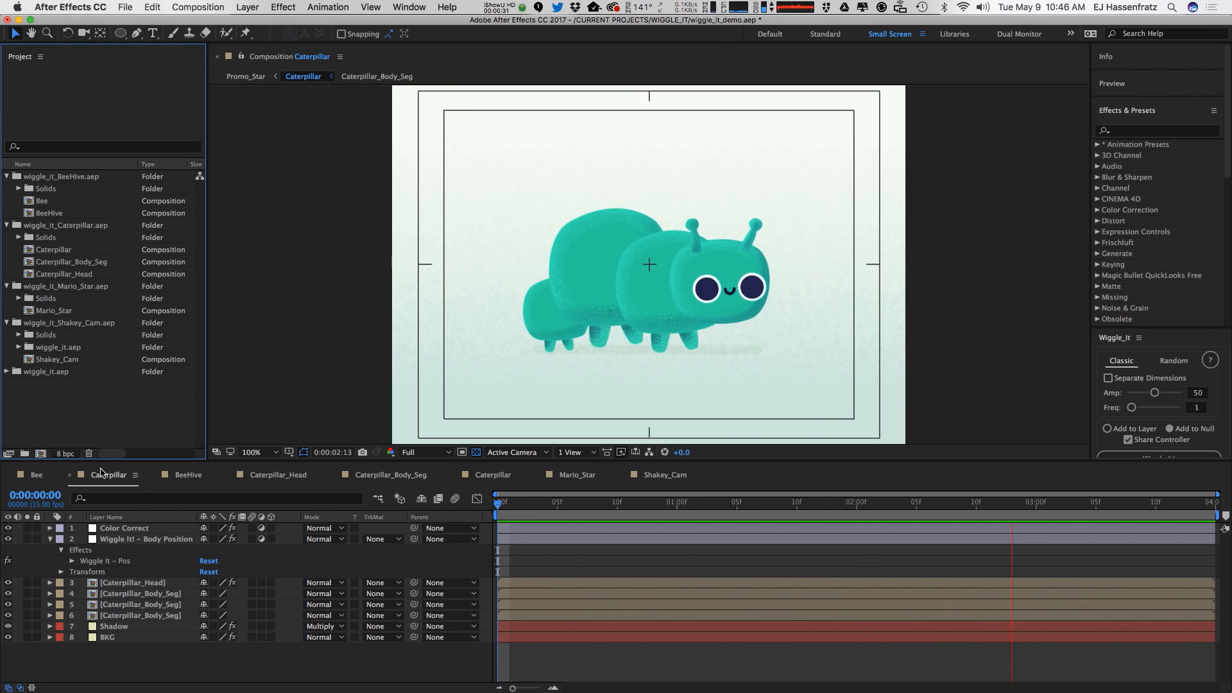
Close the Caterpillar composition's timeline and select the bee in the BeeHive composition.
click(69, 475)
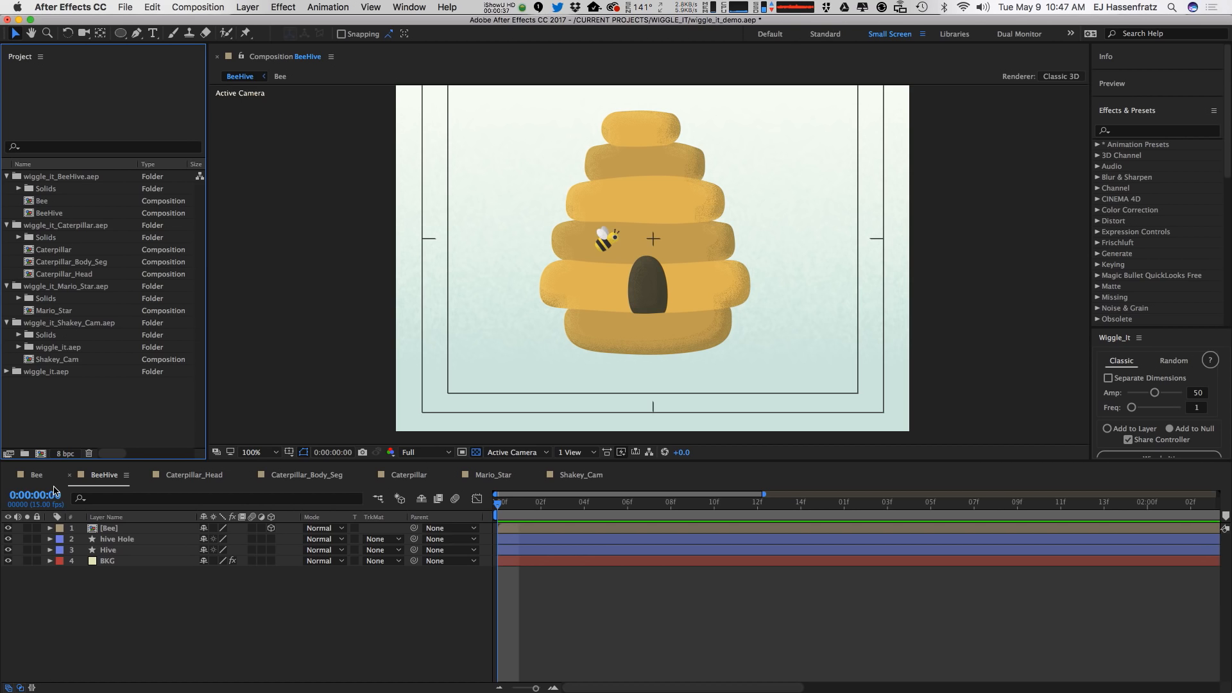
click(141, 501)
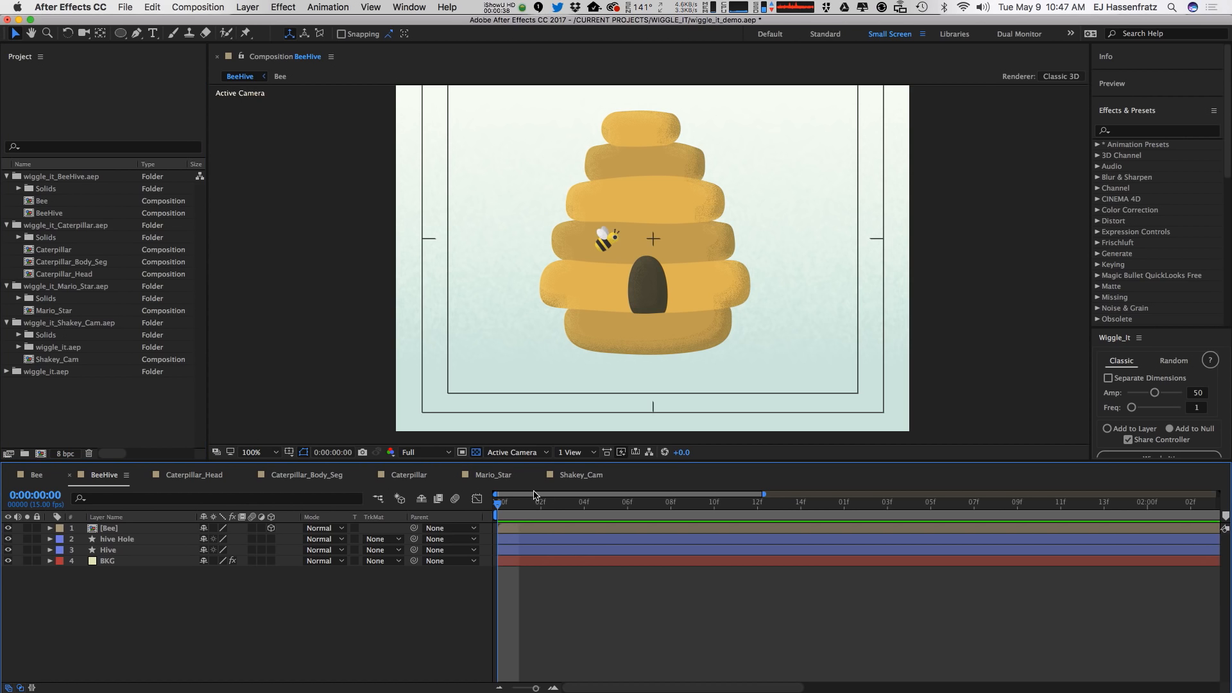
click(610, 243)
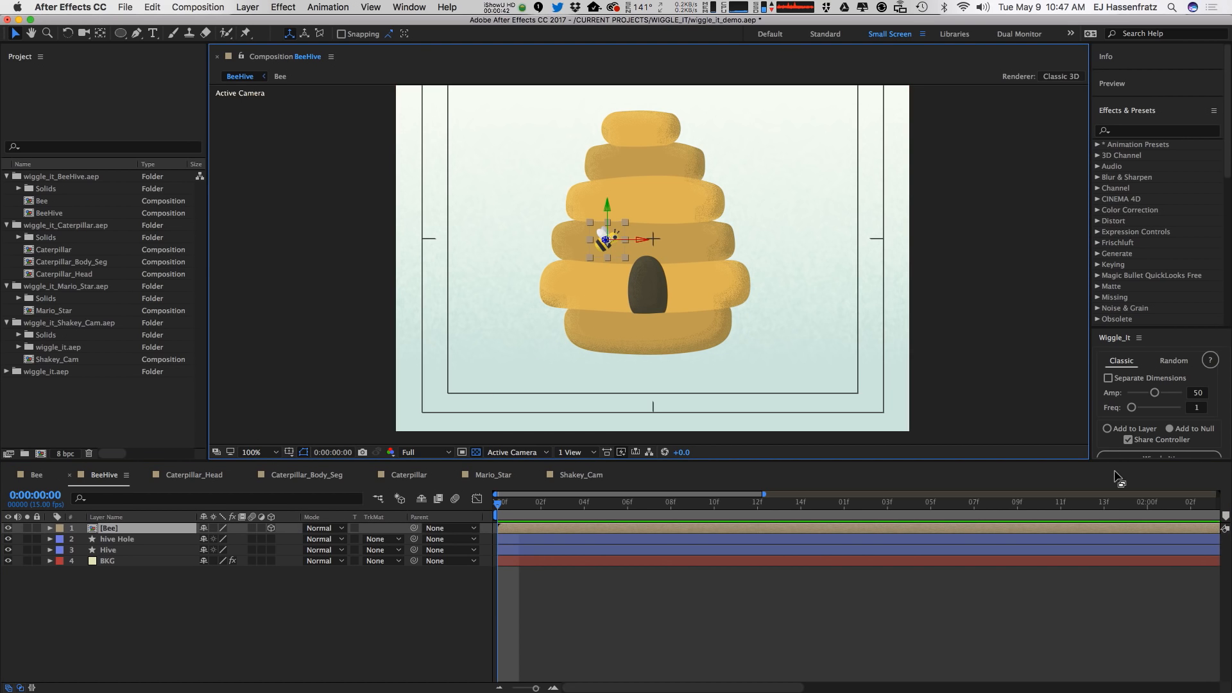
Enlarge the Wiggle_It panel, compare its Classic and Random modes, and enable Separate Dimensions in Classic mode.
drag(1147, 328, 1174, 239)
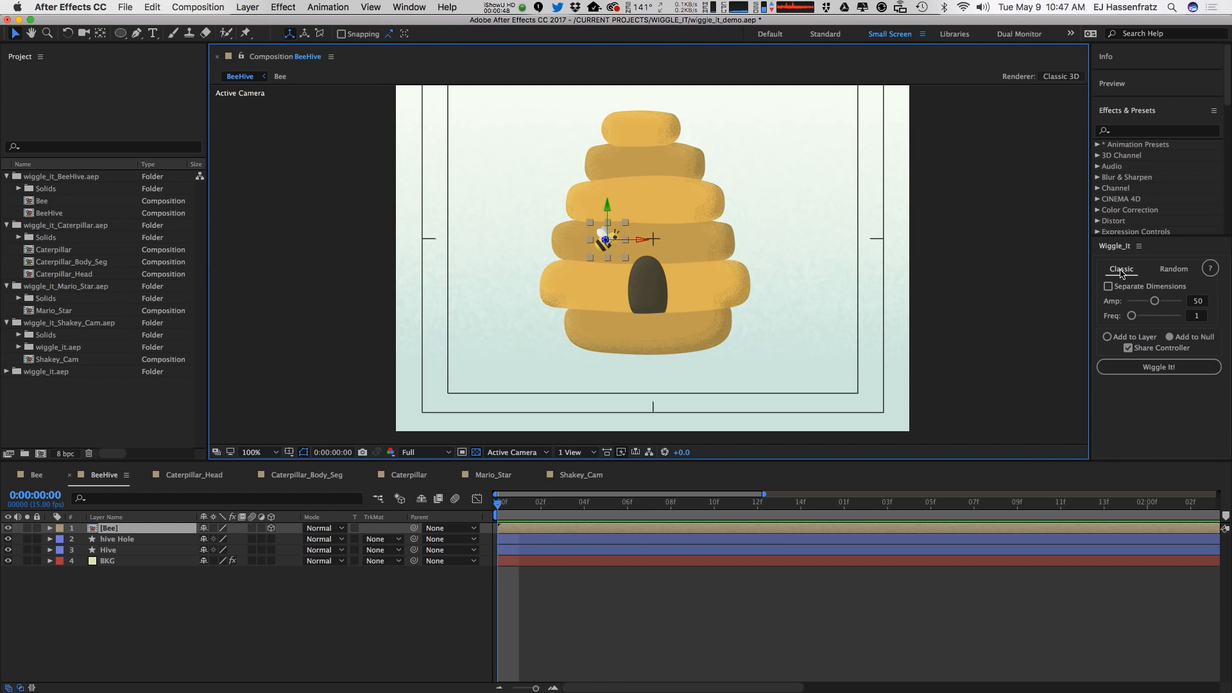
click(1121, 273)
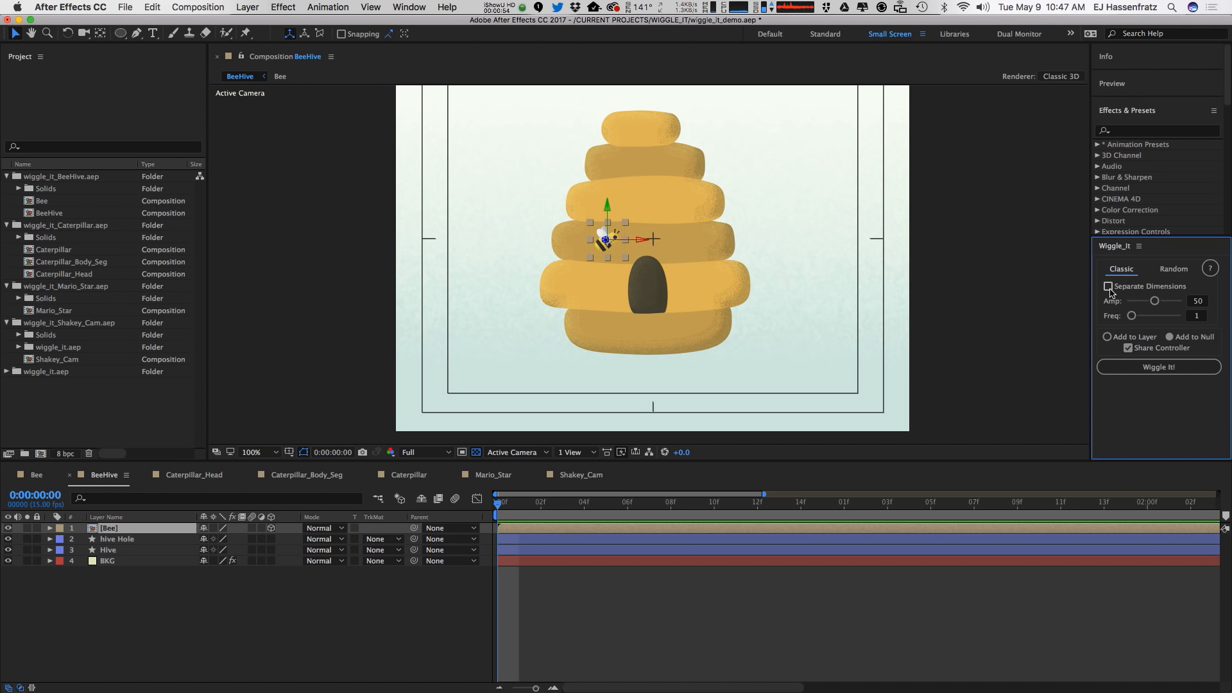
click(1131, 290)
click(1167, 272)
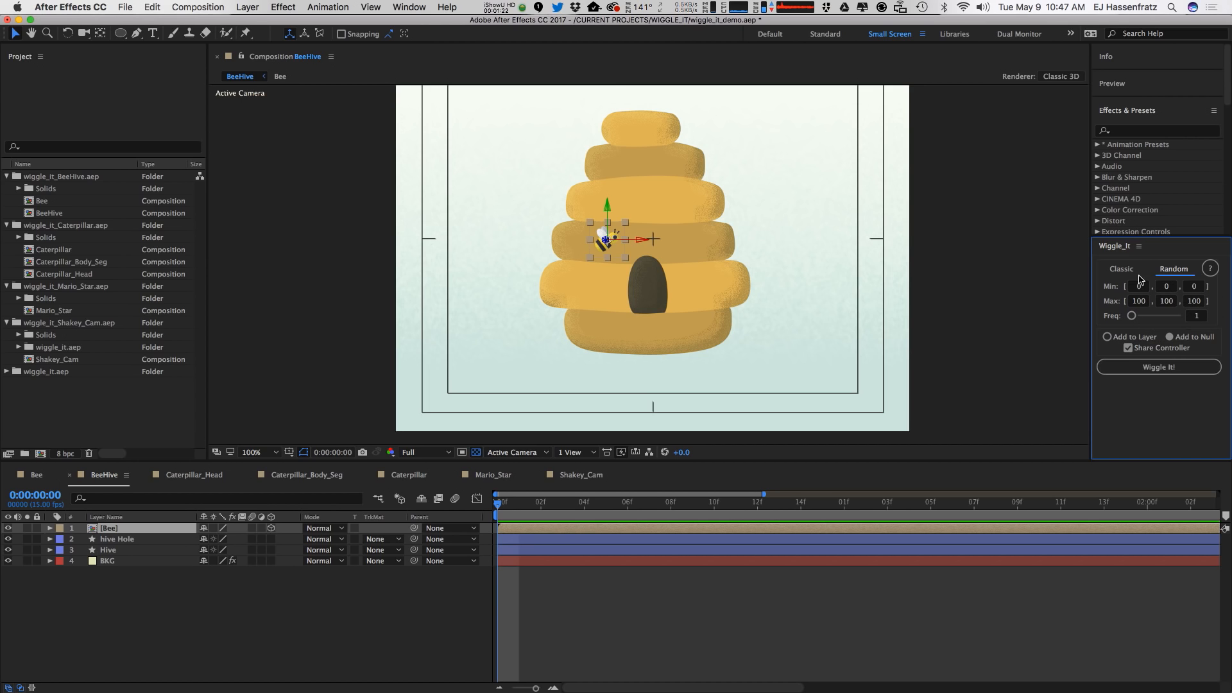
click(1139, 274)
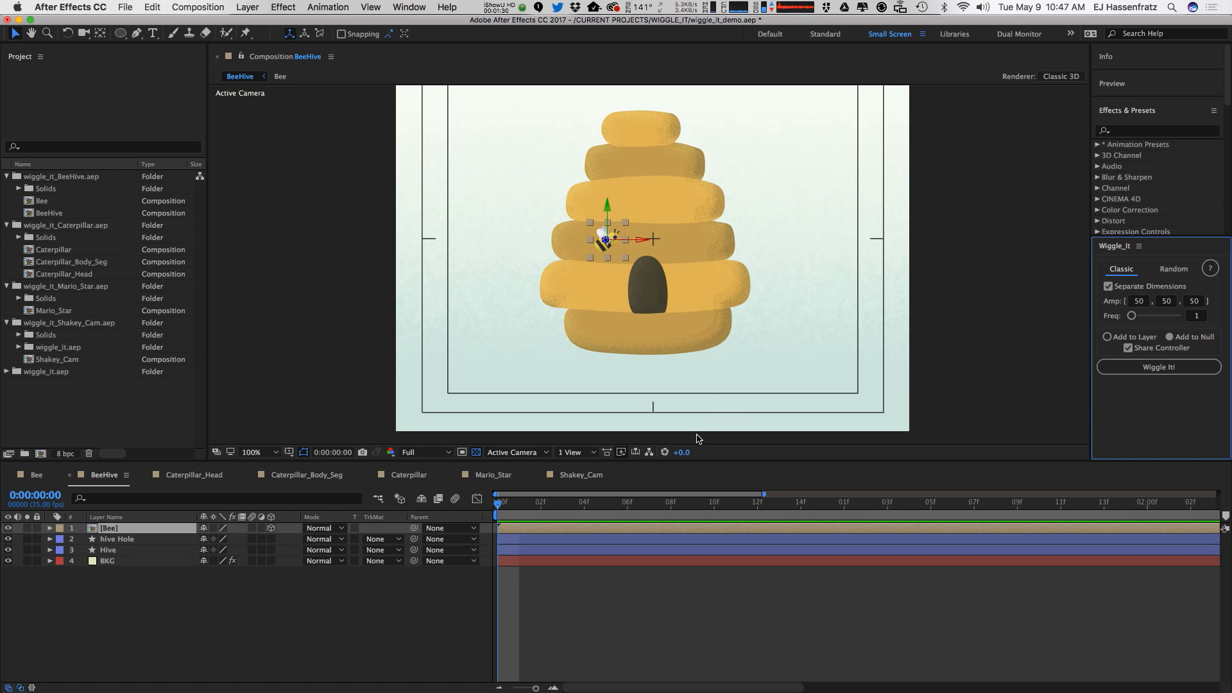
Apply a Classic wiggle to the Bee layer's Position through a null, with Share Controller turned off.
click(114, 528)
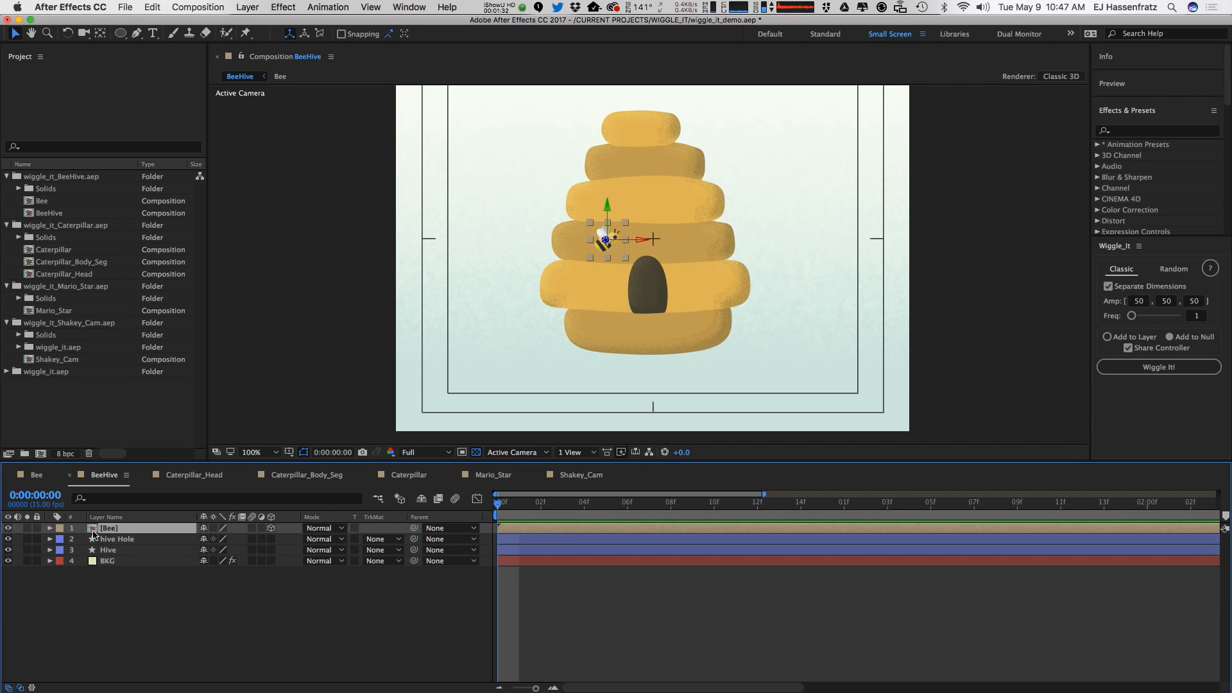
key(p)
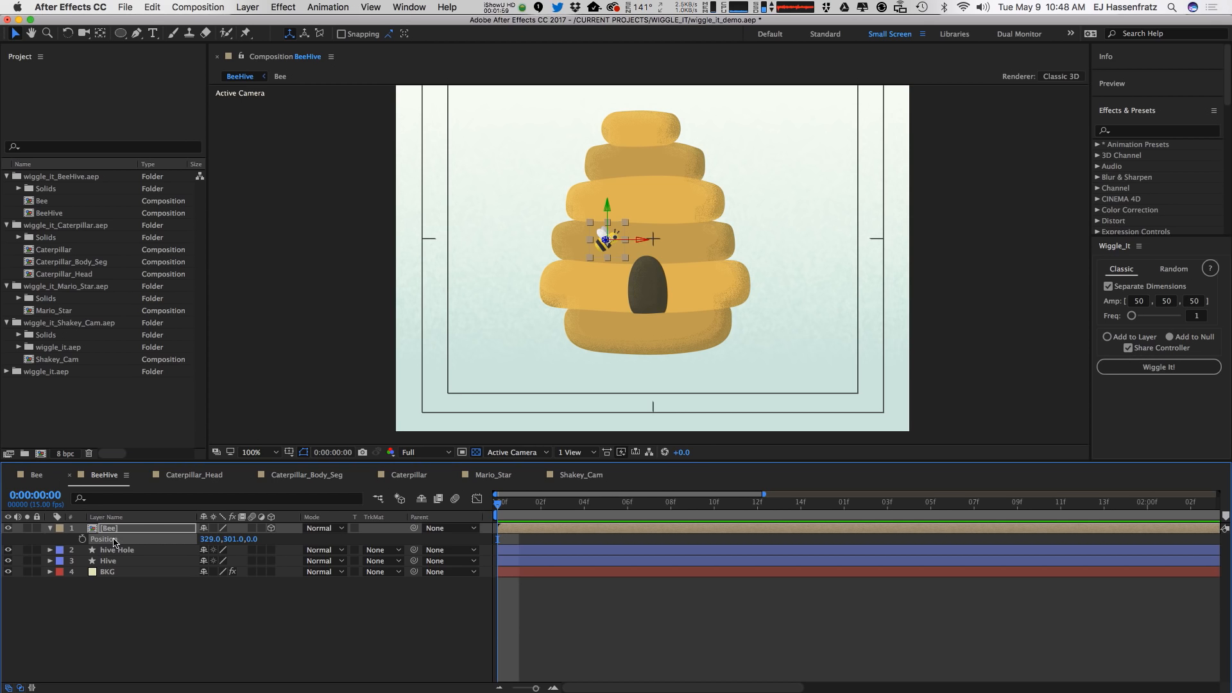
click(1159, 348)
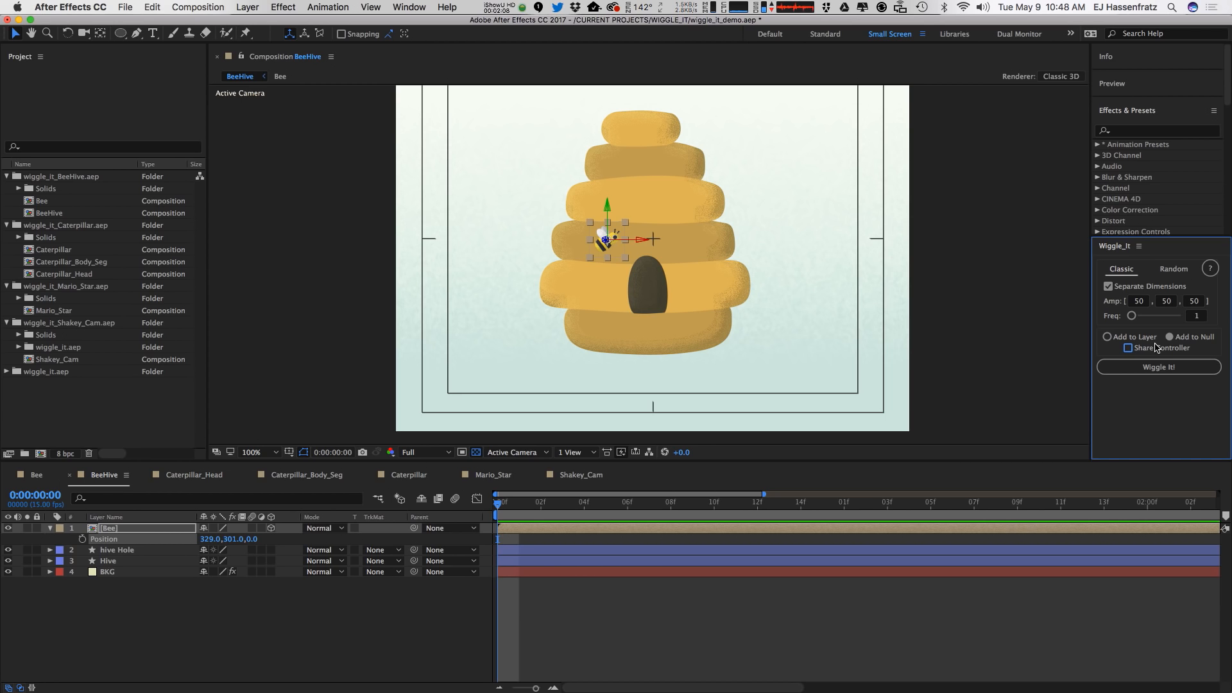
click(1167, 371)
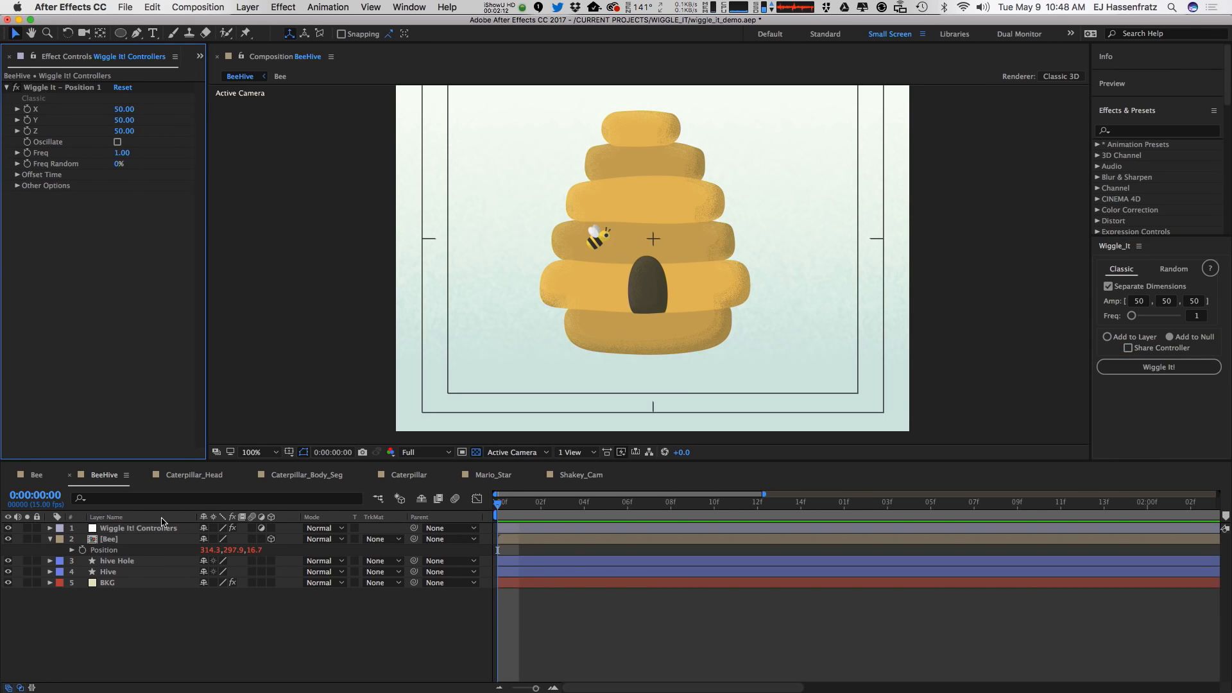
Examine the Wiggle It controller effect and the Bee layer's transform properties, and preview the bee's motion.
click(160, 528)
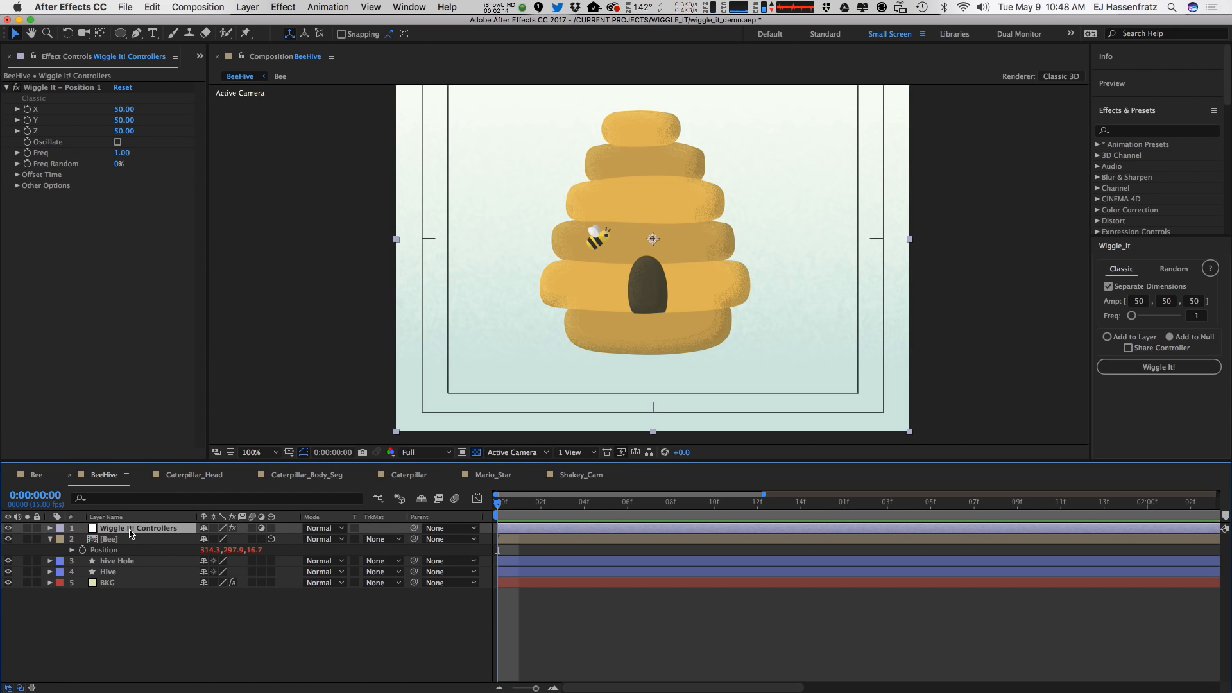
click(88, 89)
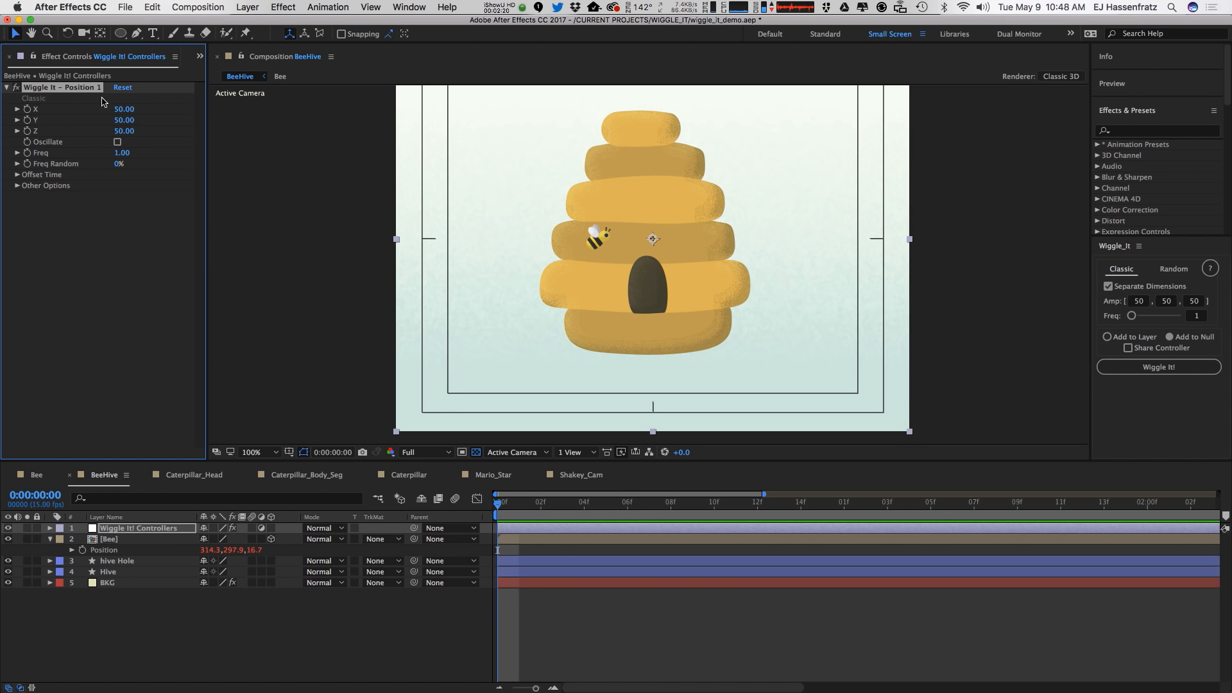
click(150, 530)
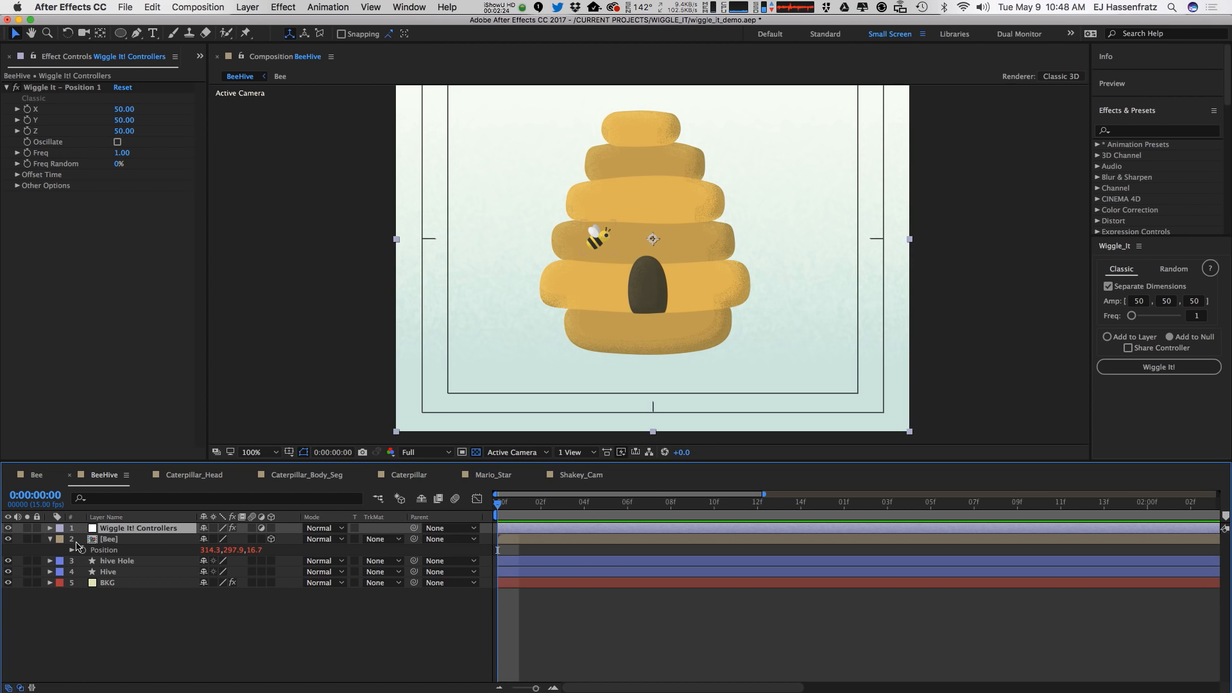
click(50, 539)
click(51, 539)
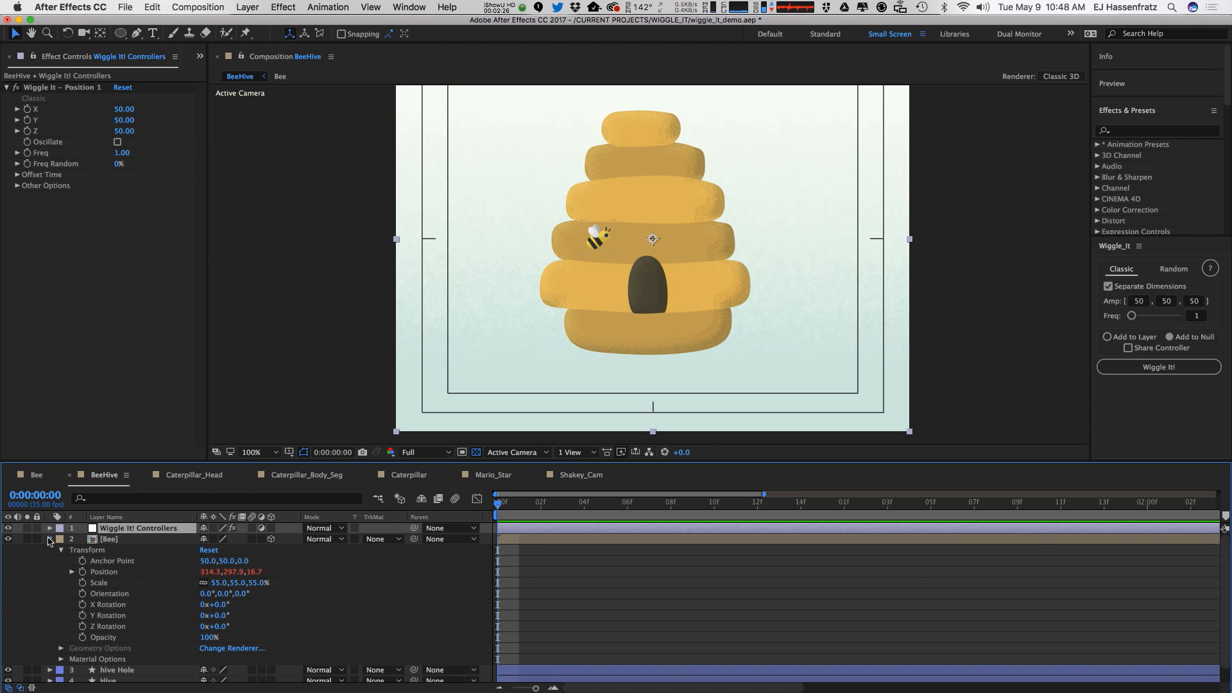
click(51, 539)
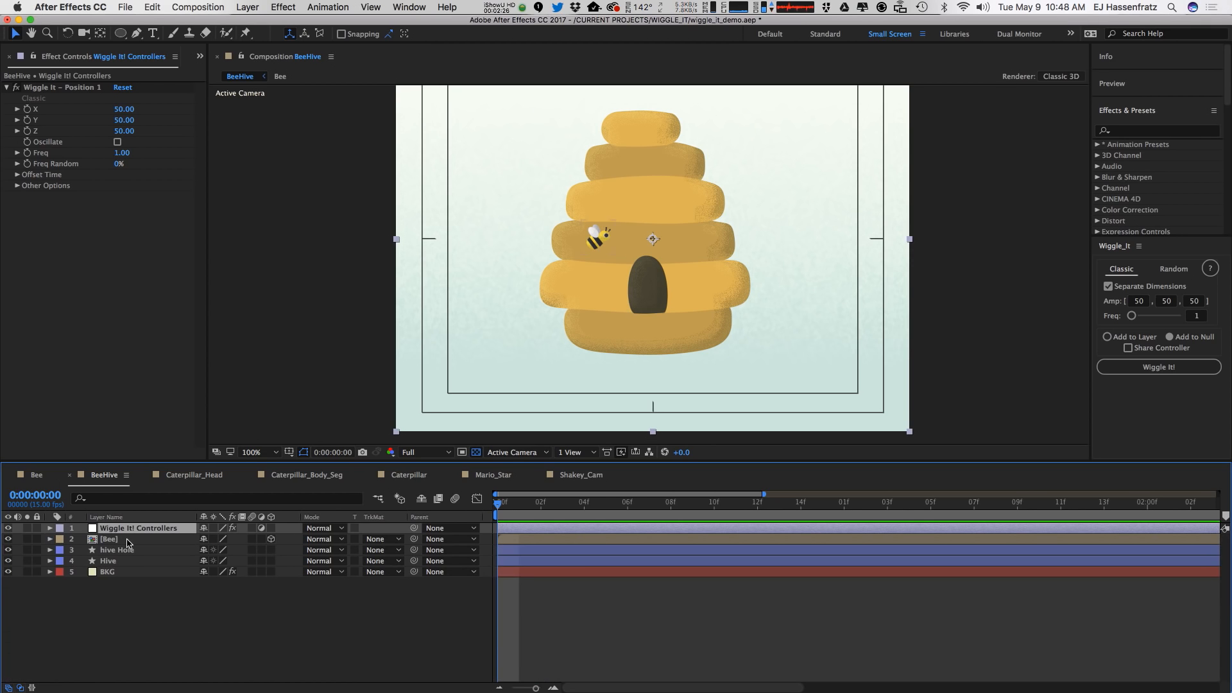
click(78, 88)
key(space)
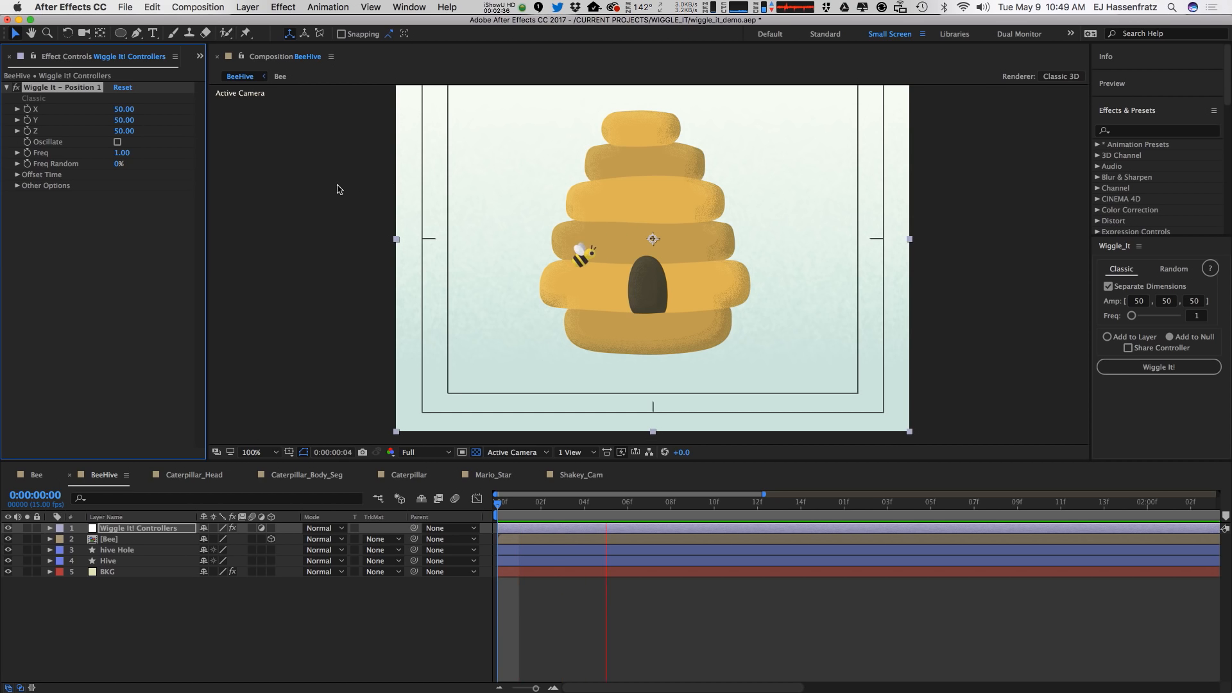
Expand the wiggle effect's Offset Time and Other Options, set the Y amplitude to 126, and preview the motion.
click(16, 175)
click(17, 218)
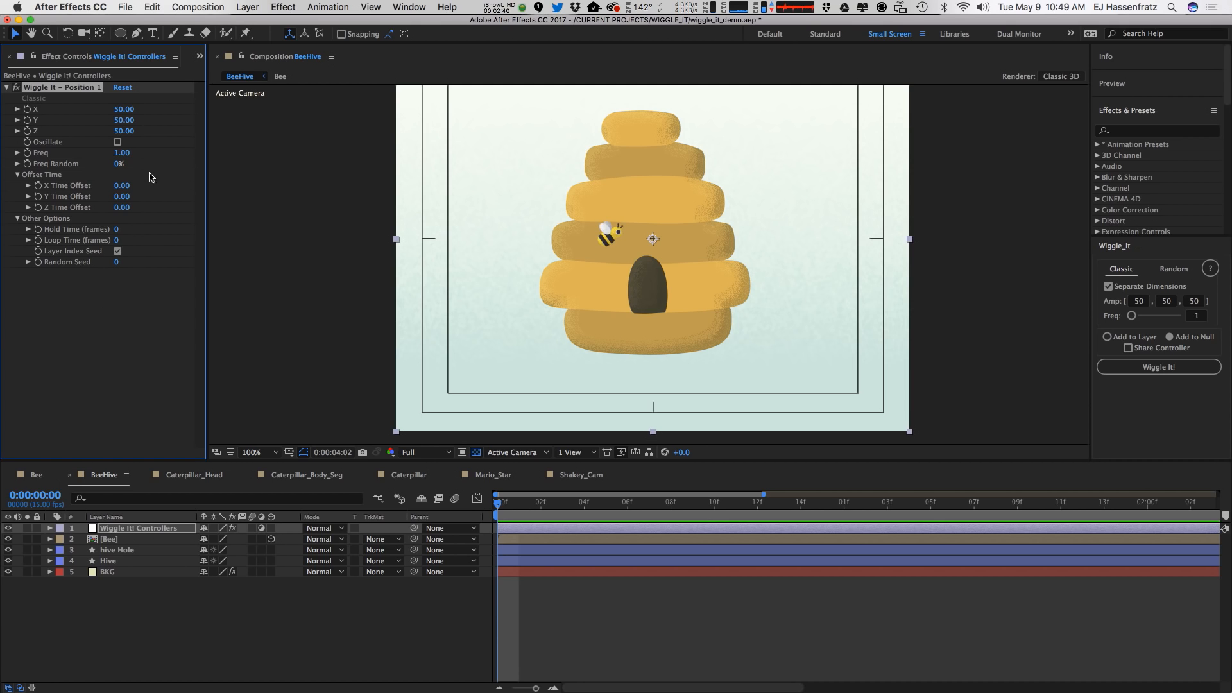
drag(125, 120, 174, 122)
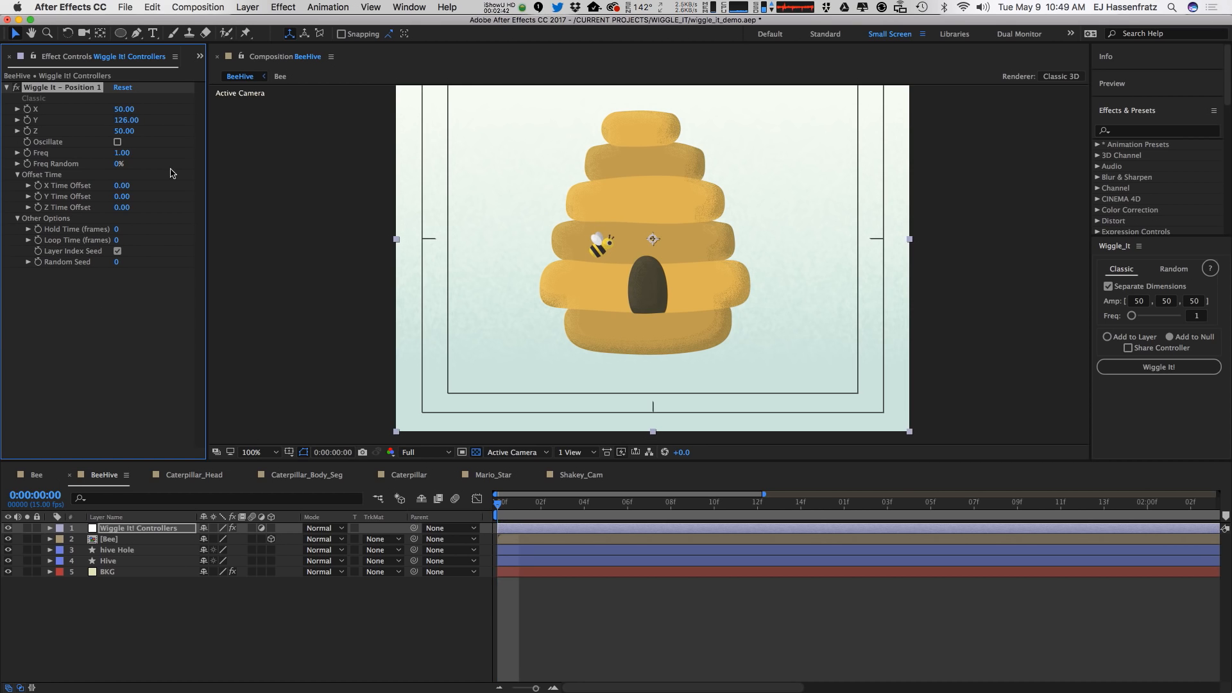
key(space)
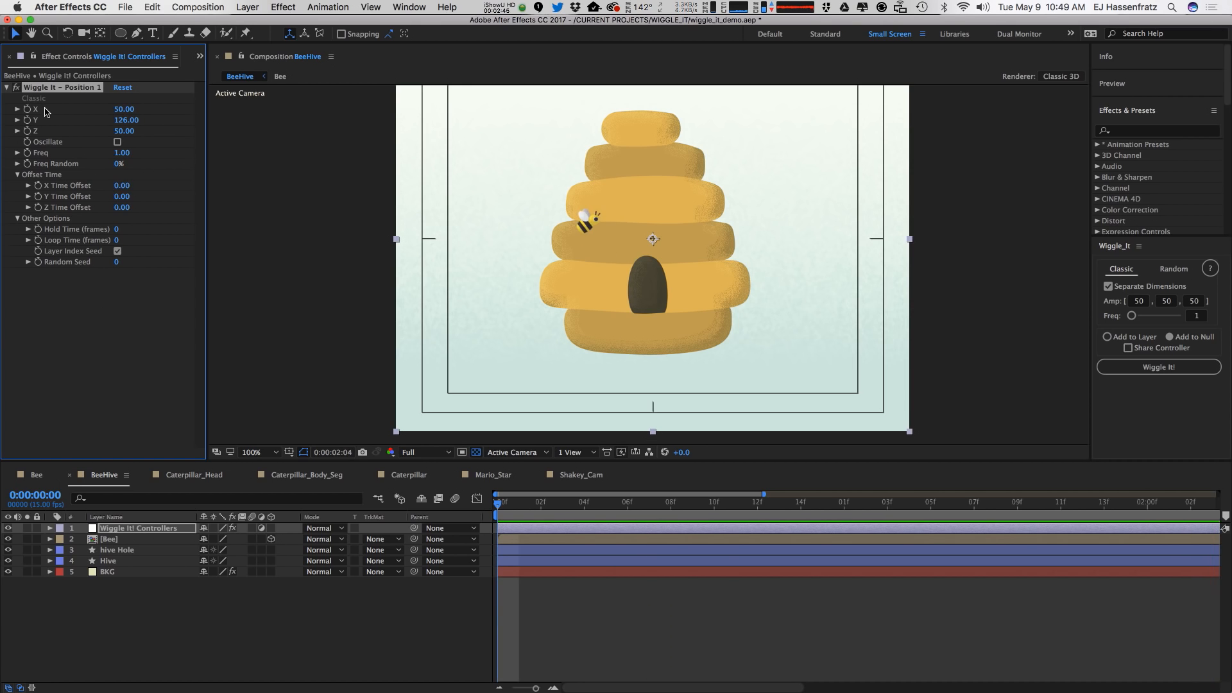
Try the Oscillate option on the bee's position wiggle and preview the motion over the whole timeline.
click(117, 143)
key(space)
key(semicolon)
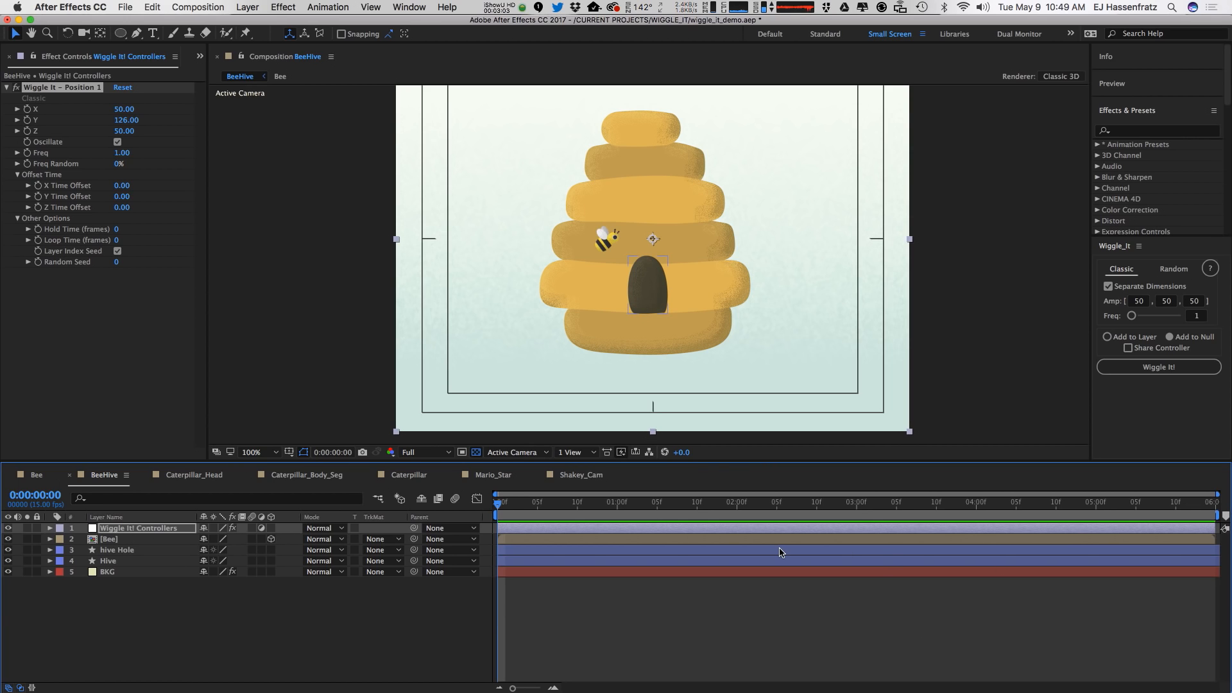
key(space)
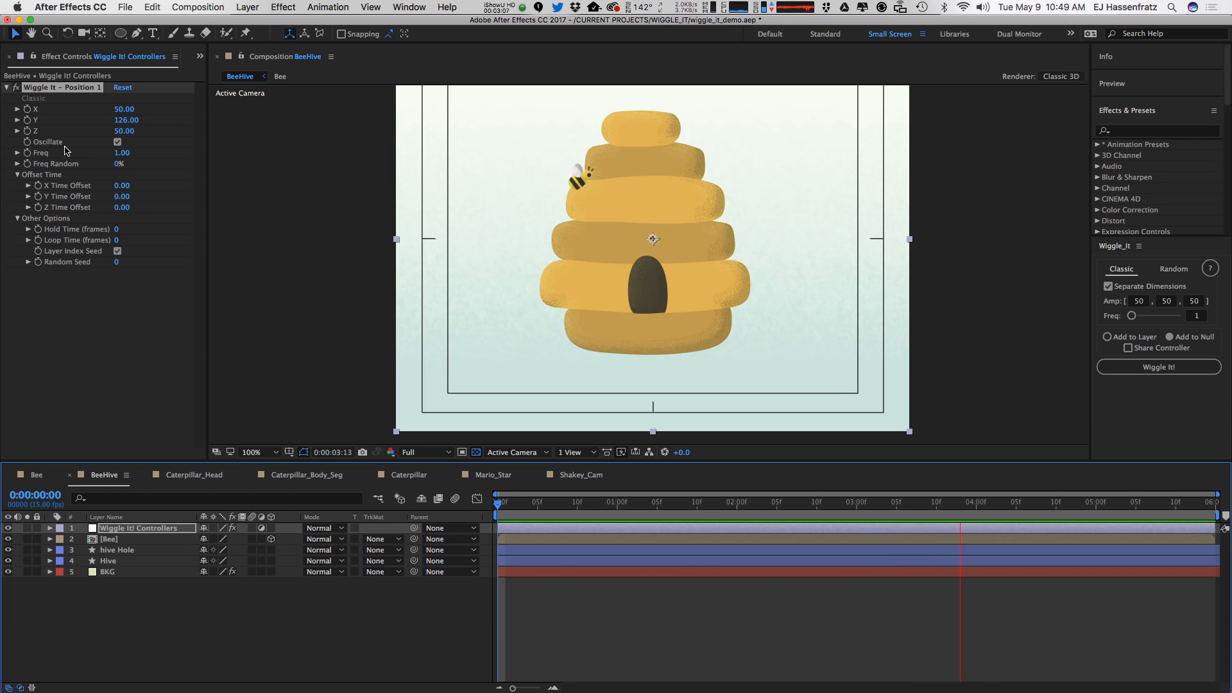
click(118, 142)
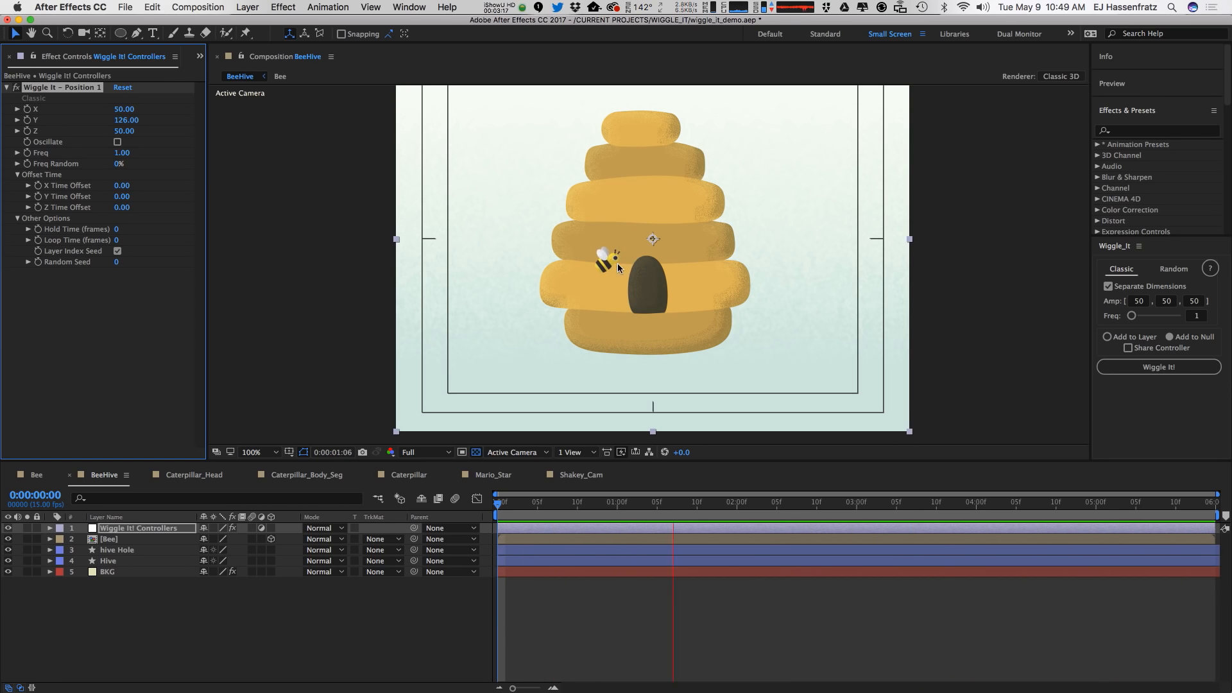
Go to the composition's last frame, set the wiggle's Loop Time to 89 frames, and preview the loop.
key(space)
click(601, 503)
key(End)
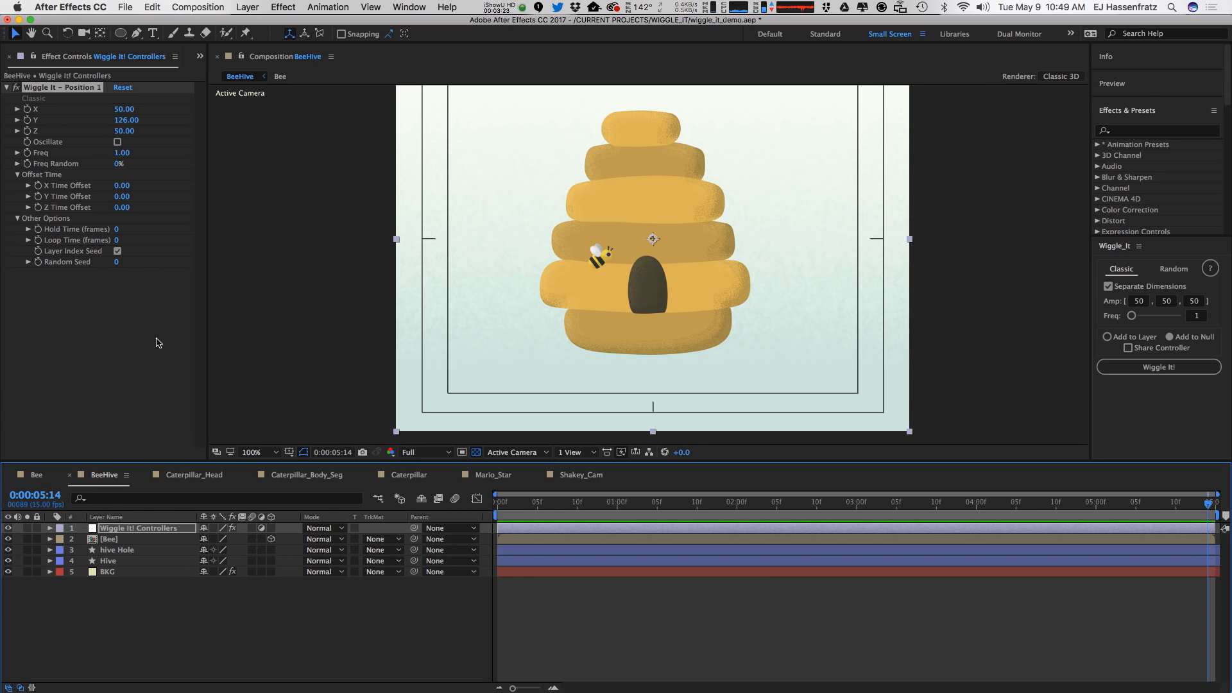
click(117, 241)
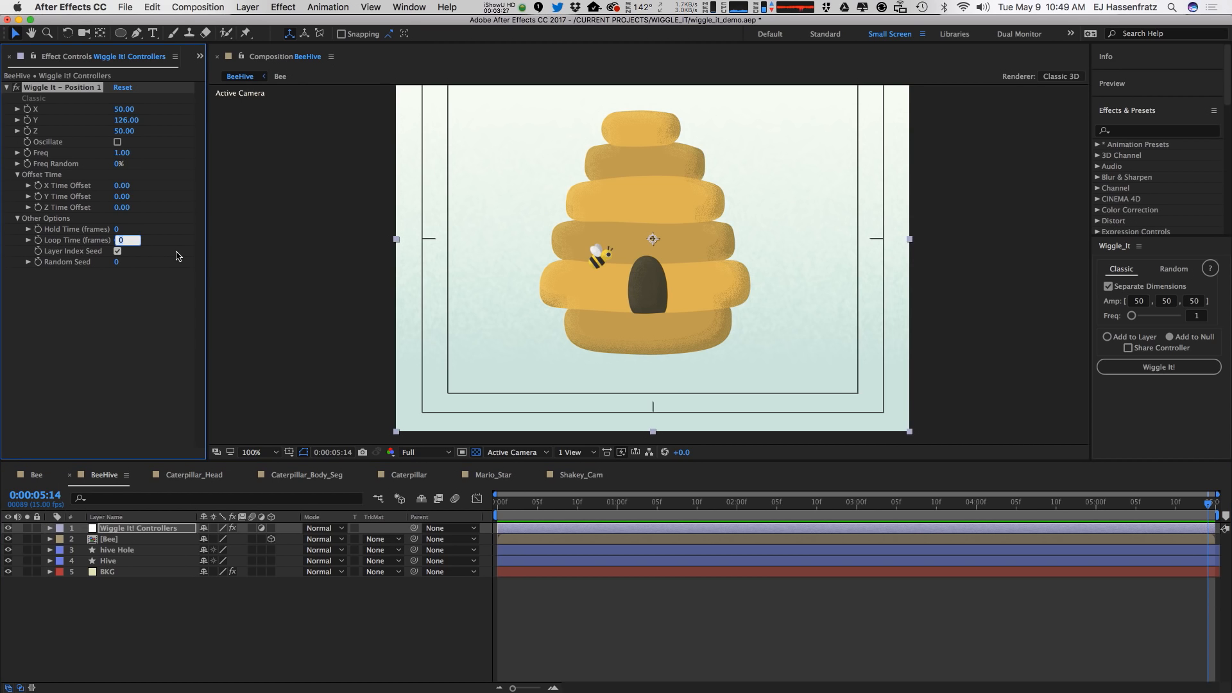
text(89)
key(Return)
key(space)
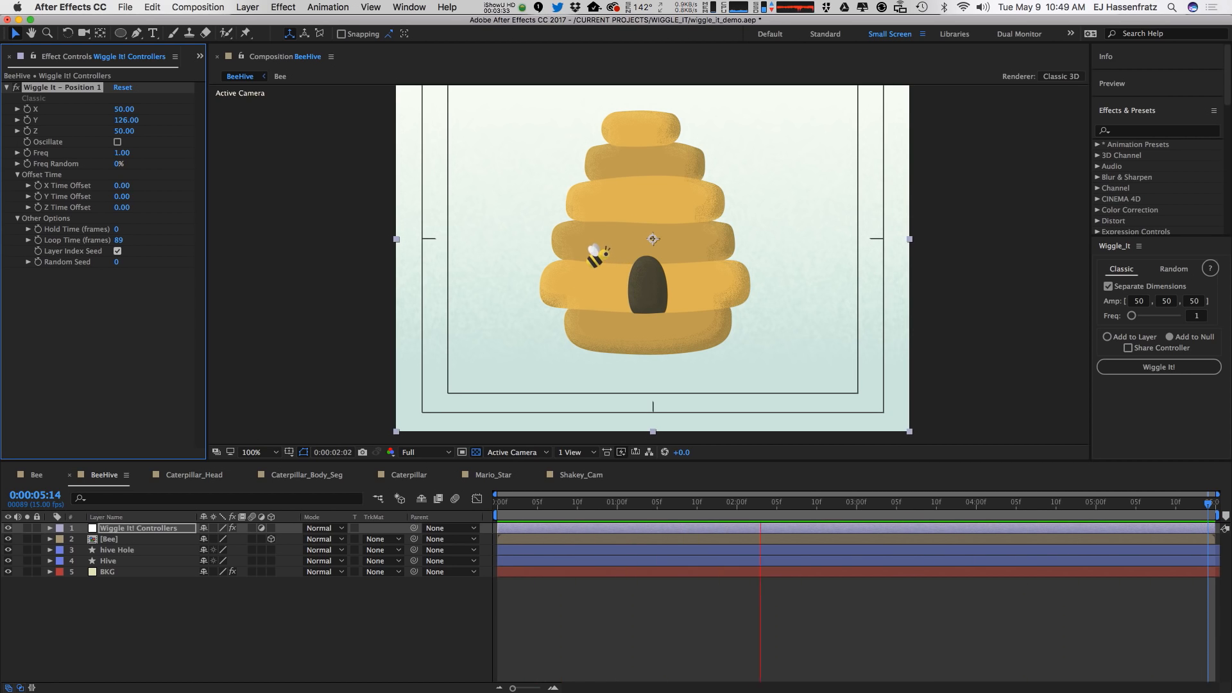
Set the bee wiggle's Freq to 3 and its Random Seed to 3.
click(124, 153)
text(3)
key(Return)
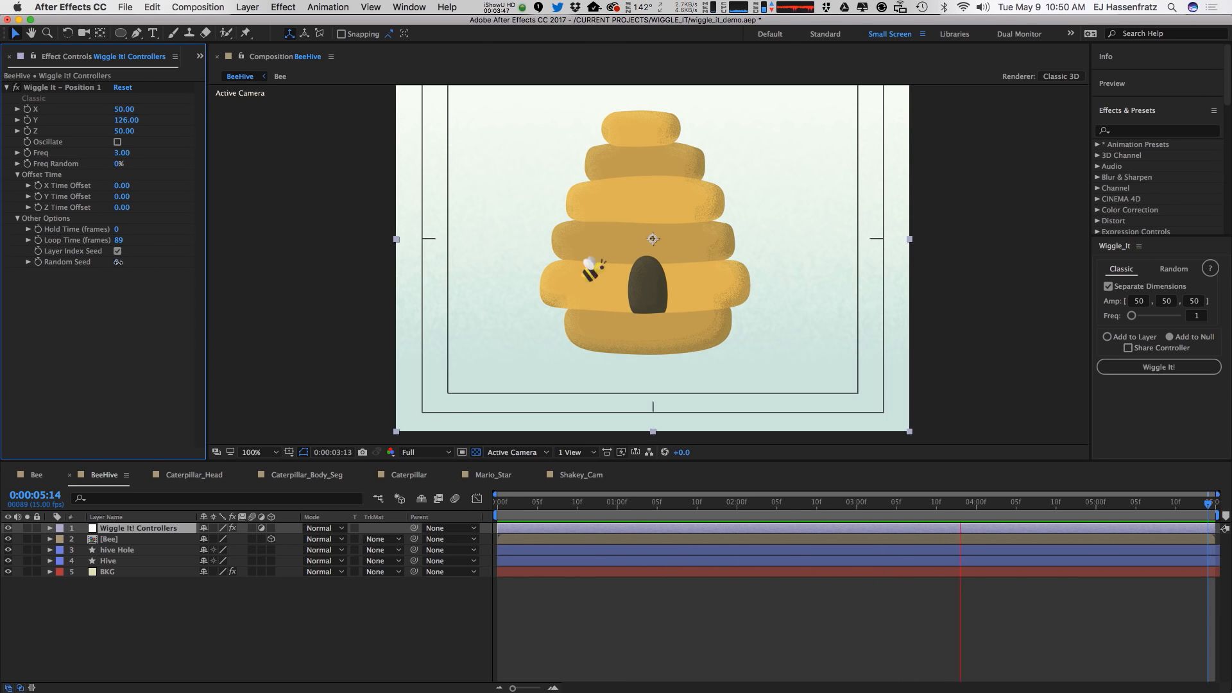
drag(117, 262, 133, 262)
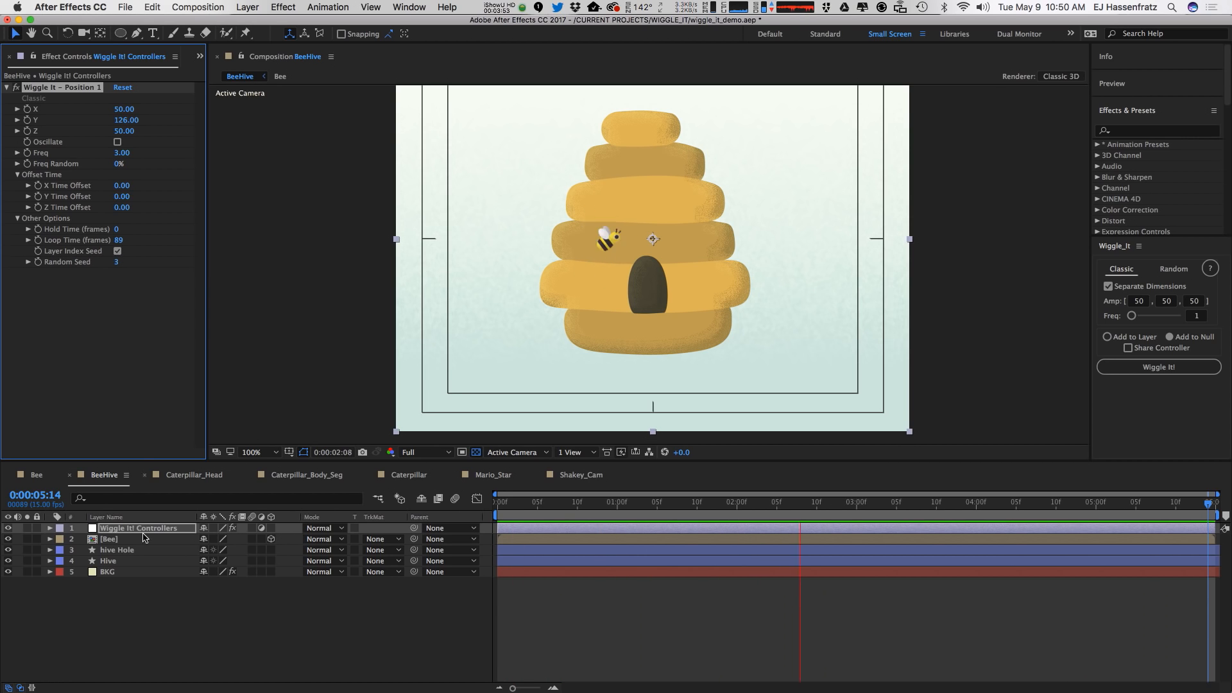
Set the Wiggle It controller's X amplitude to 323 and Z amplitude to 98, and preview the bee's motion.
click(119, 540)
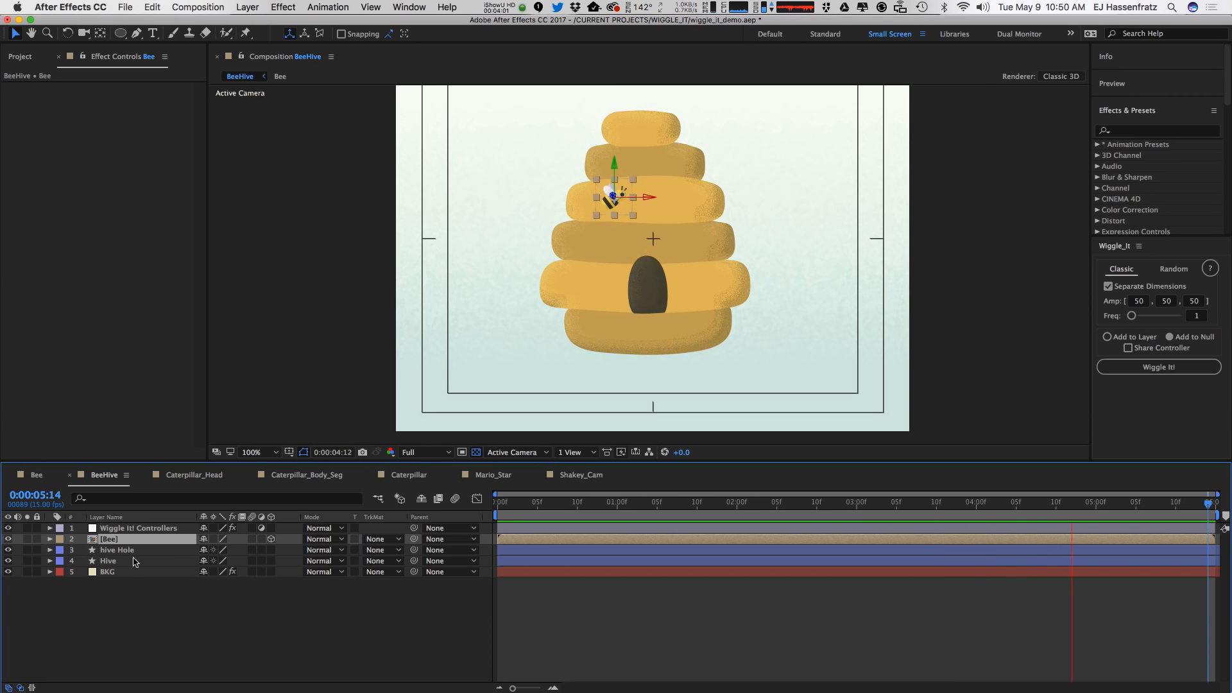
click(121, 529)
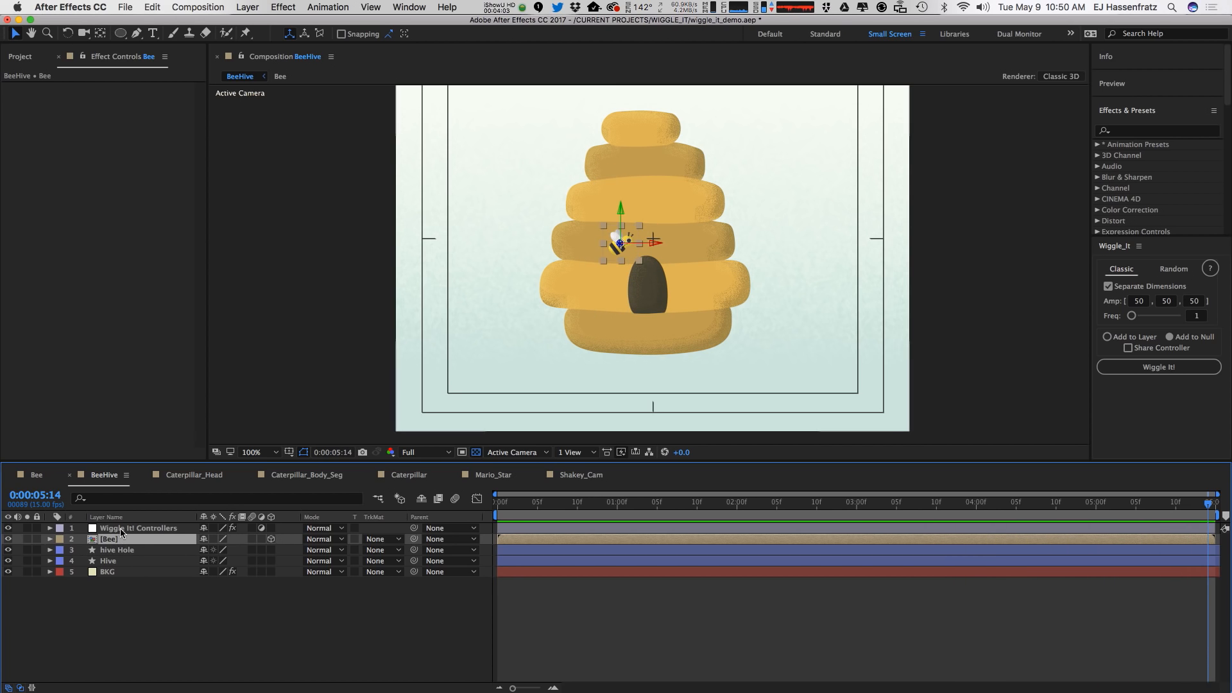
drag(114, 110, 129, 131)
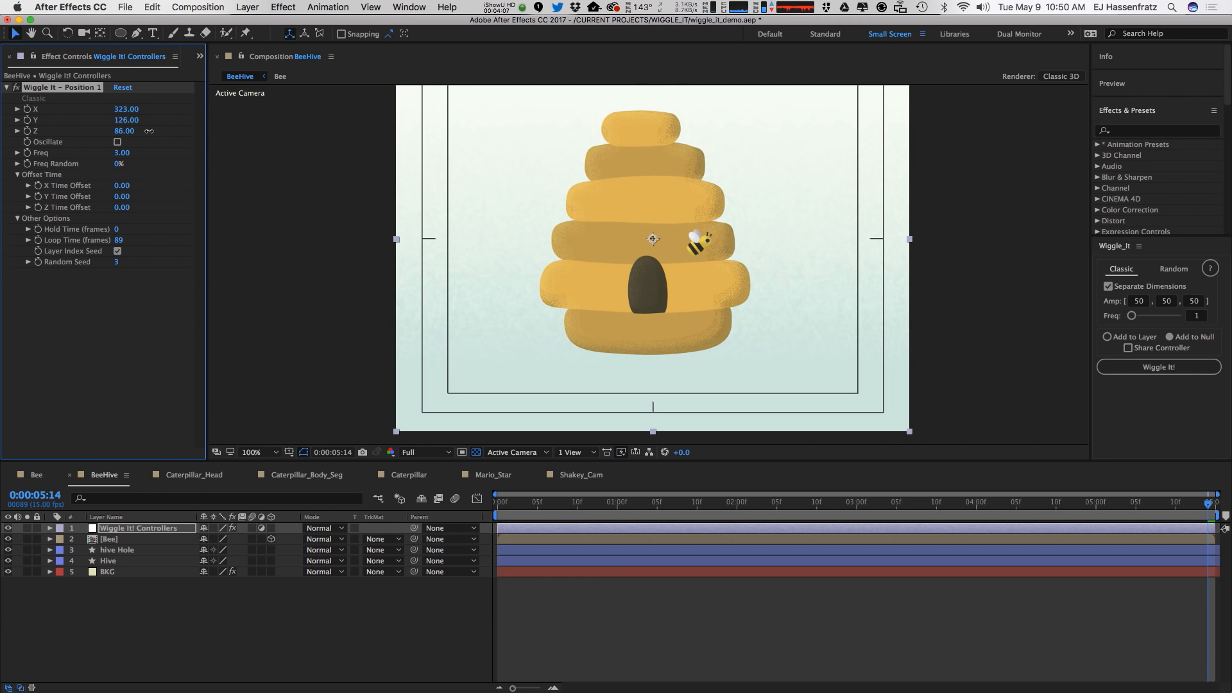
key(space)
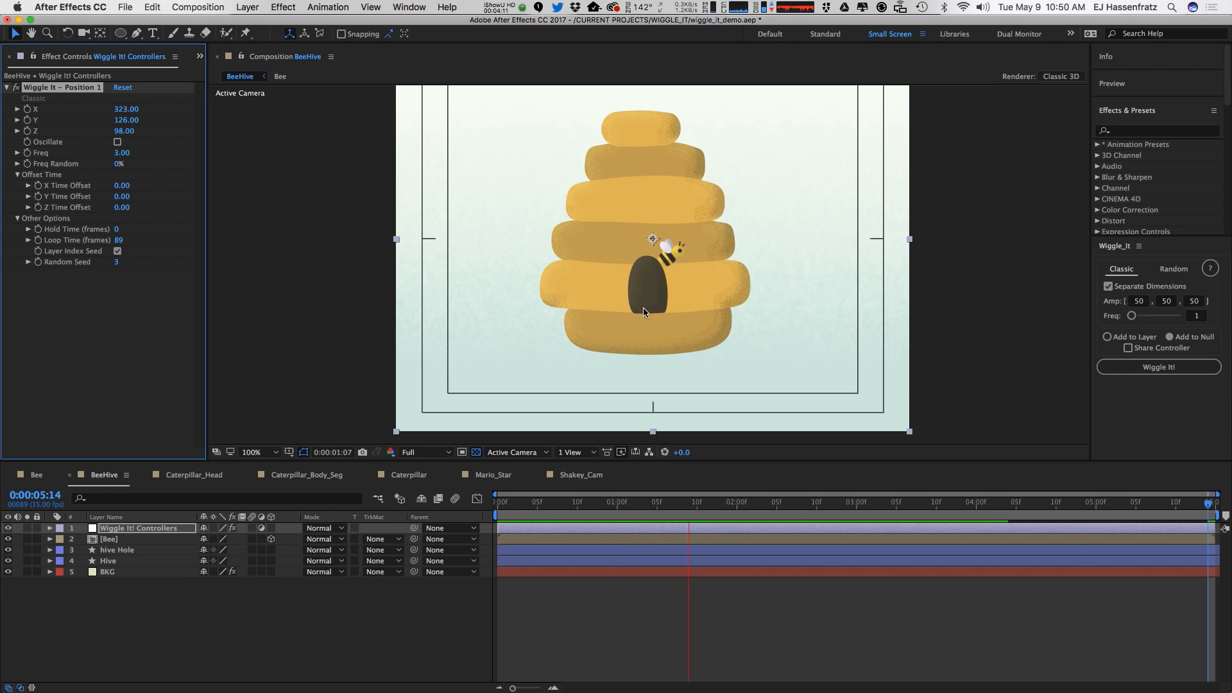
Duplicate the Bee layer more than a dozen times to build a swarm around the hive.
click(128, 541)
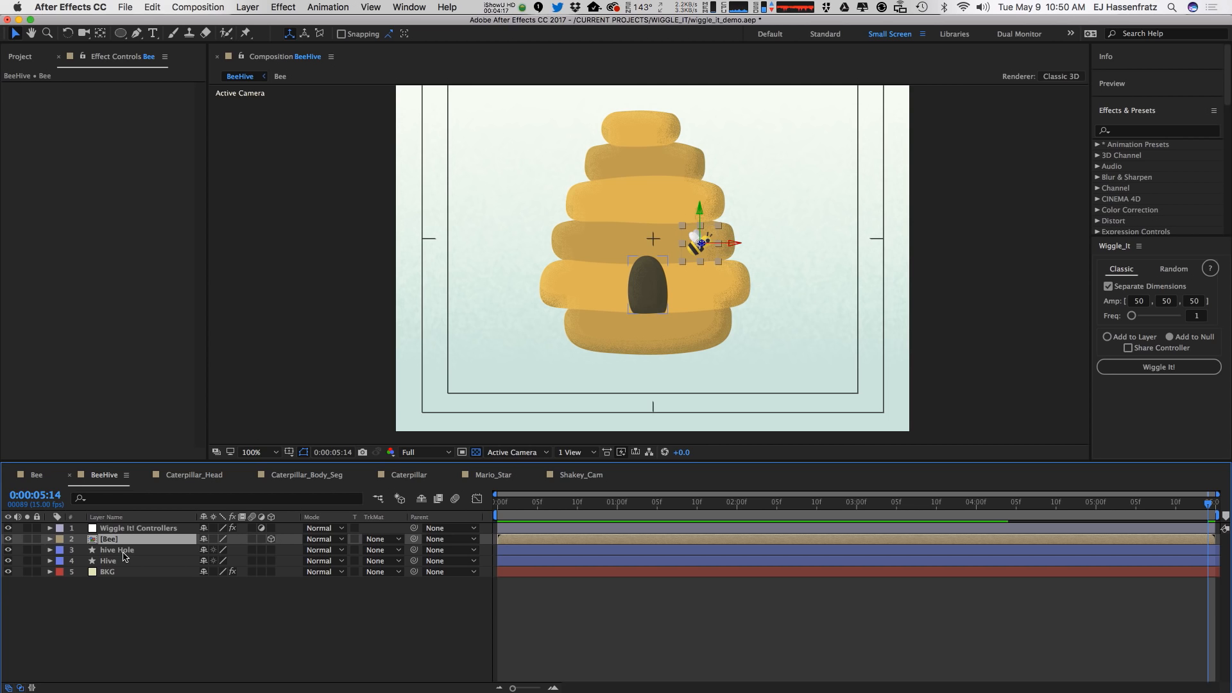
key(super+d)
key(super+d)
key(super+d)
key(super+d)
key(super+d)
key(super+d)
key(super+d)
key(super+d)
key(super+d)
key(super+d)
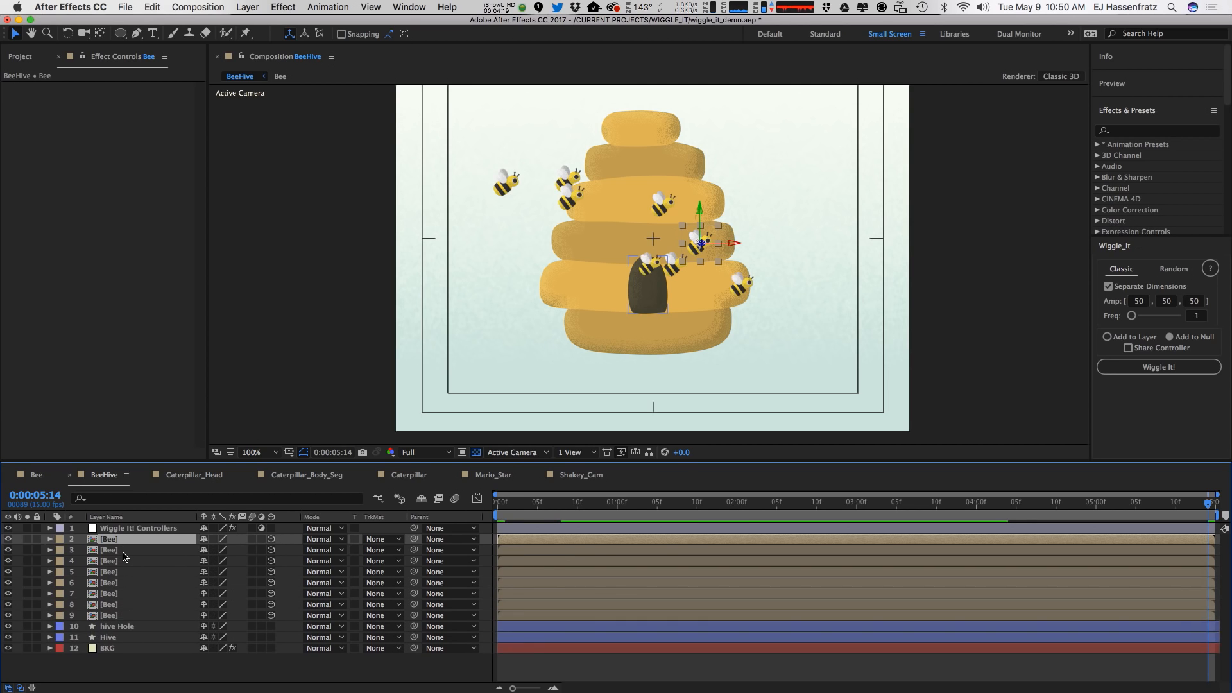
key(super+d)
key(super+d)
key(super+d)
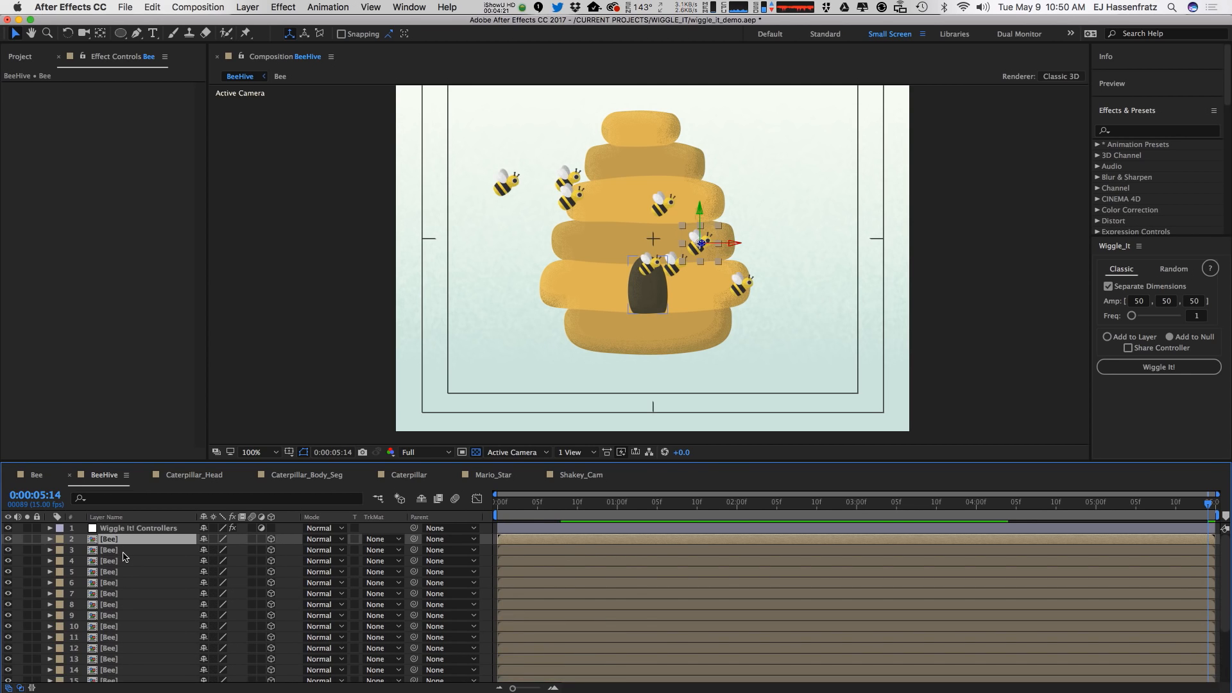
Inspect the Wiggle It controller's settings and a few of the duplicated Bee layers, and preview the swarm.
click(138, 529)
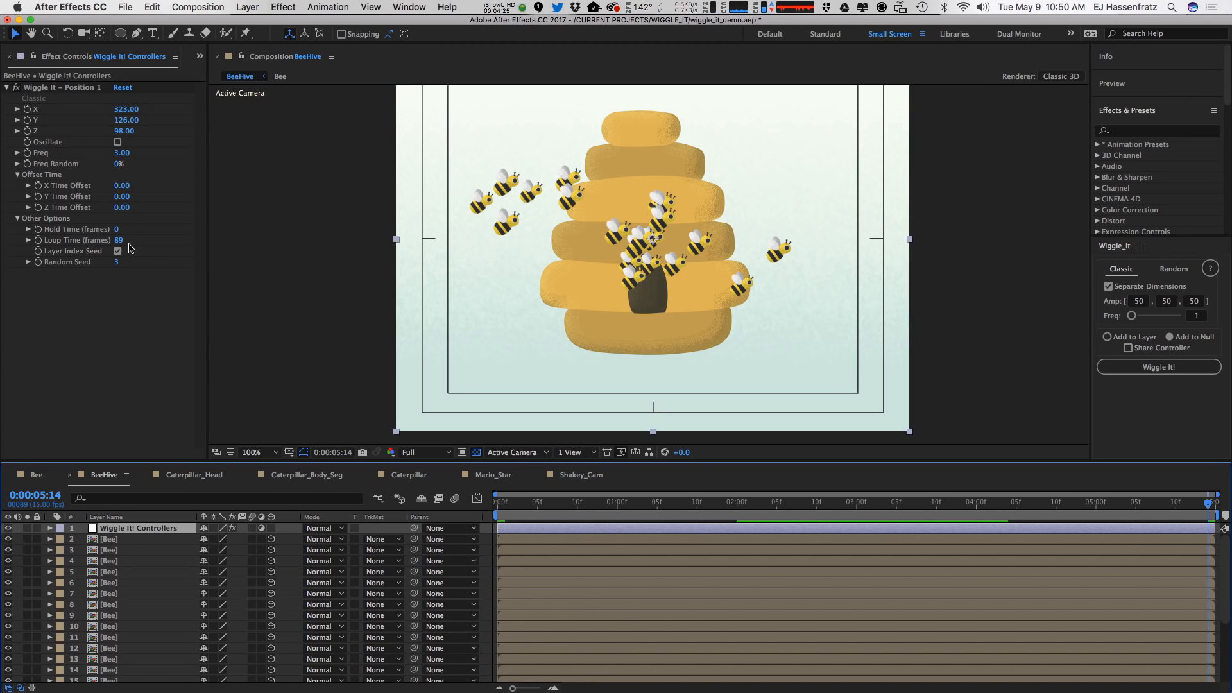
click(115, 551)
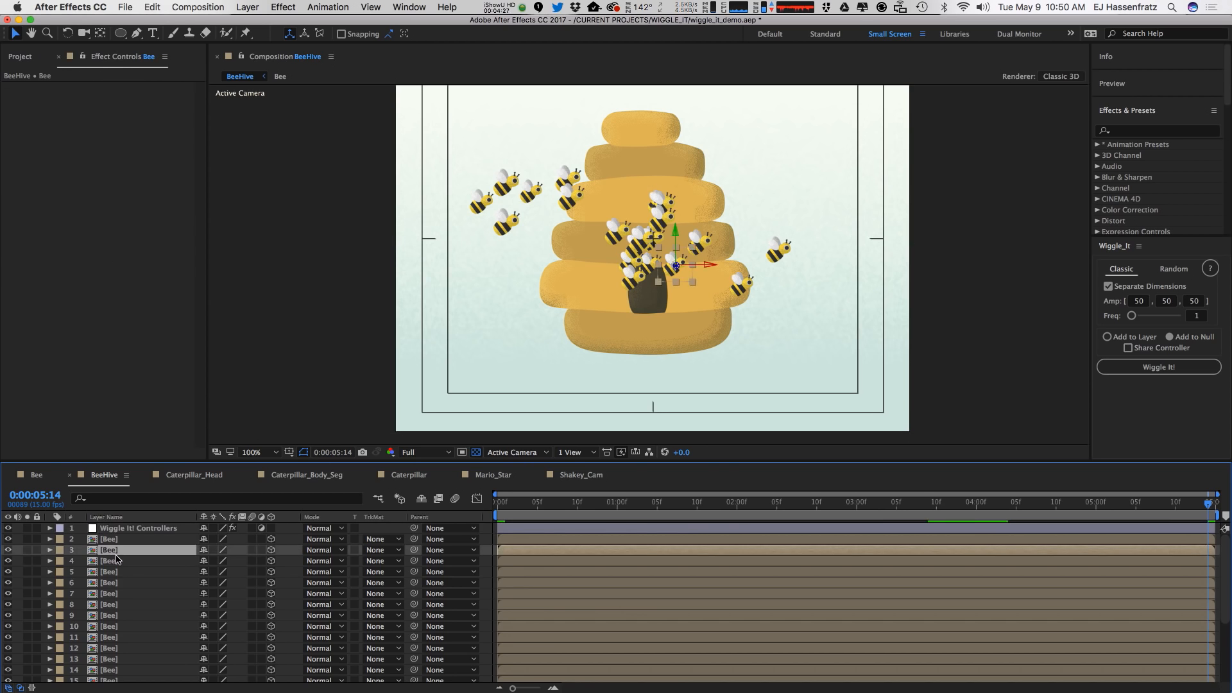
click(123, 594)
key(space)
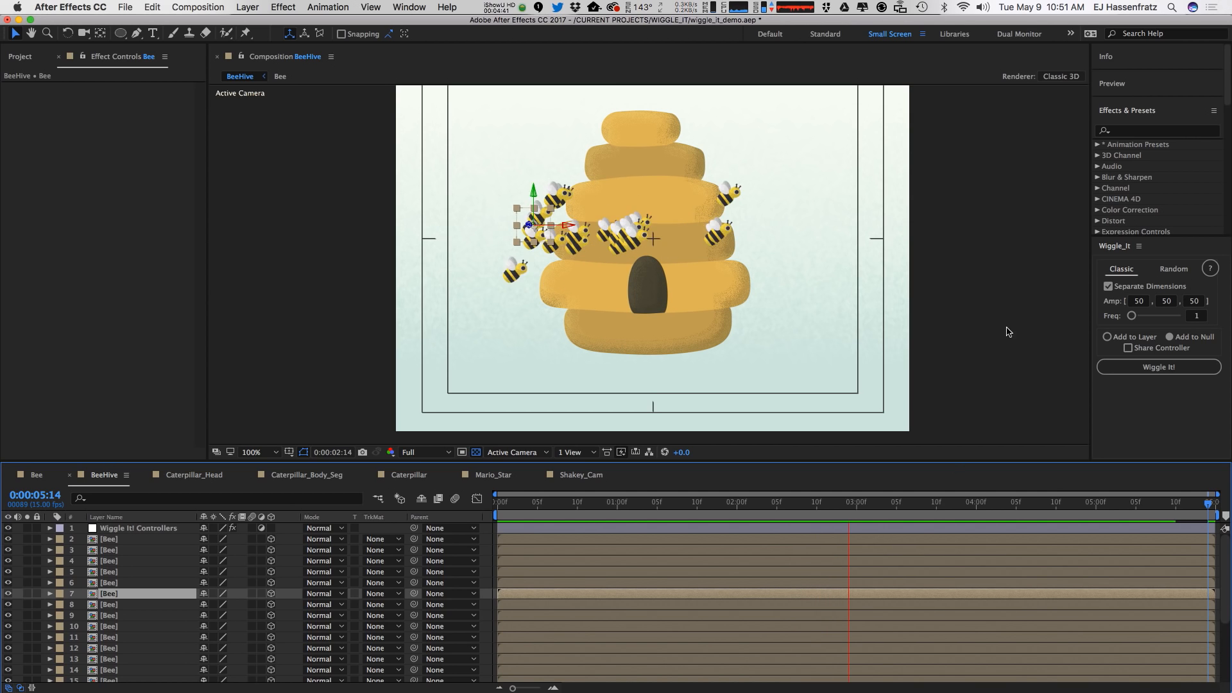
click(985, 357)
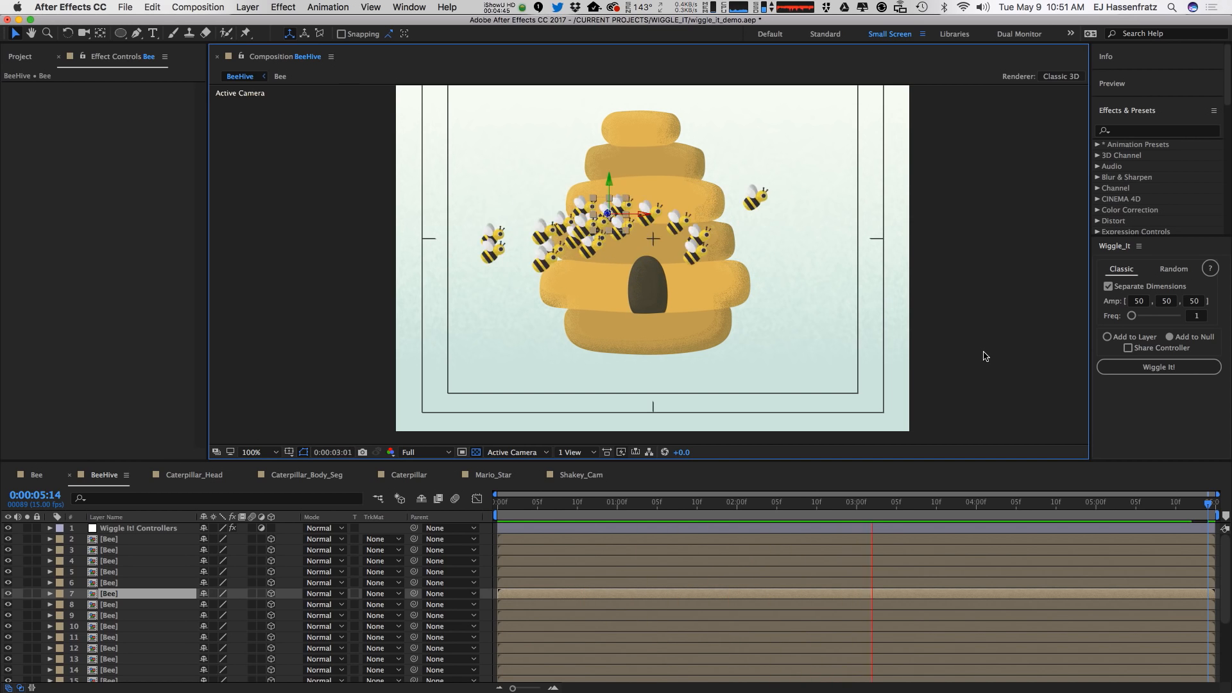
Add keyframes for the Wiggle It controller's X, Y and Z amplitudes at 0:00:00:11 and reveal them in the timeline.
click(157, 529)
drag(552, 507, 585, 505)
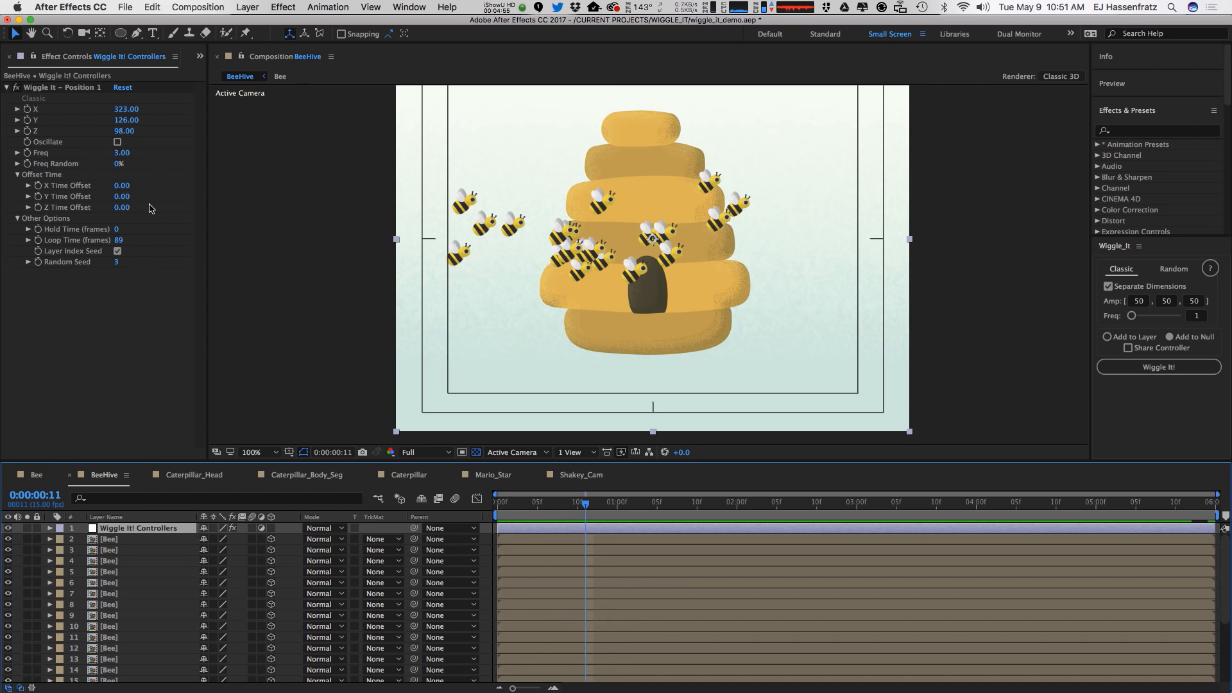
click(27, 109)
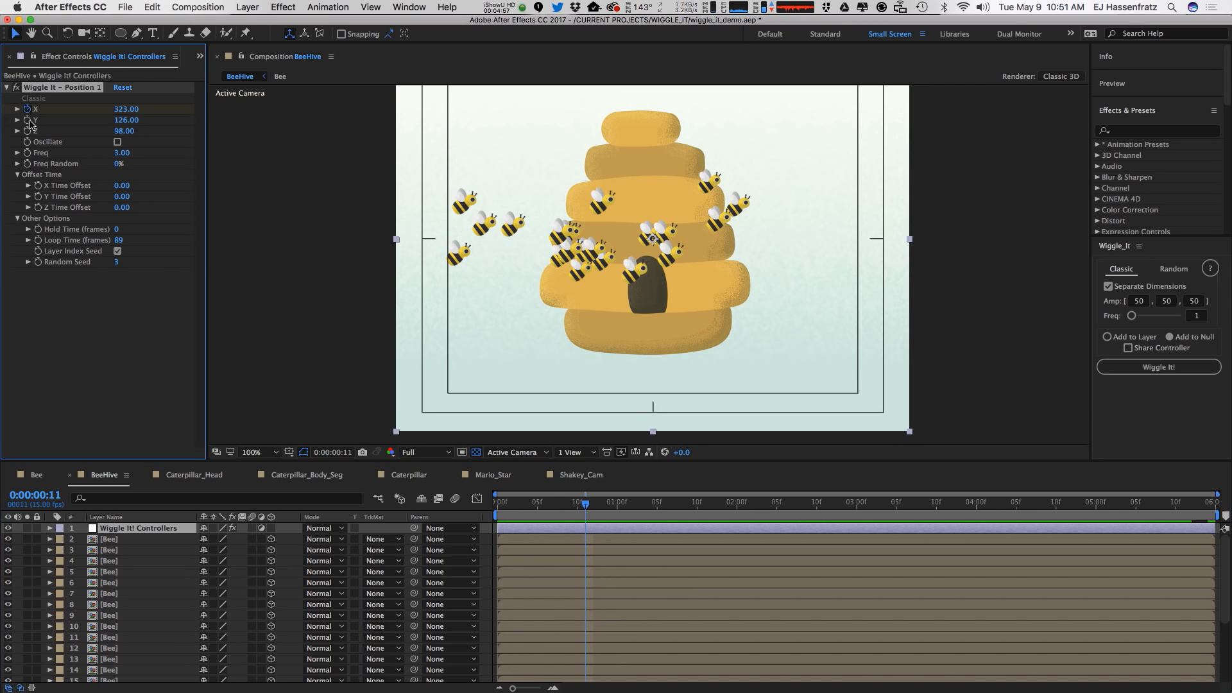
click(27, 120)
click(27, 131)
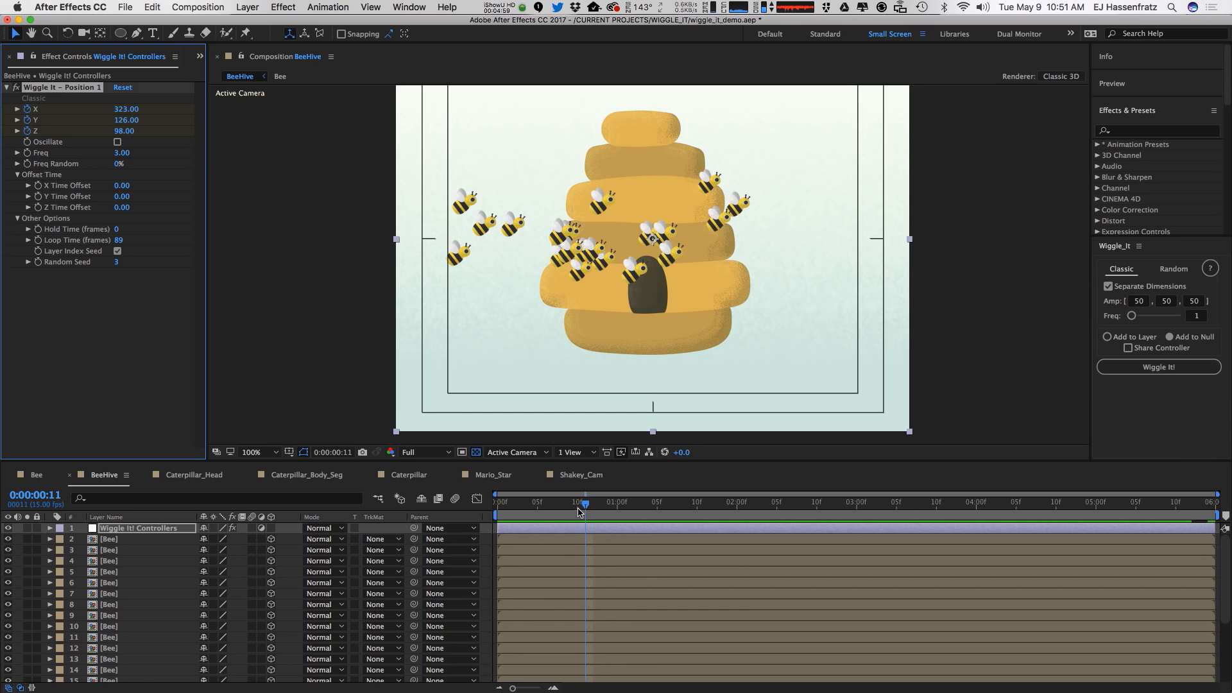
key(u)
Set the controller's X, Y and Z amplitudes to 0 at the composition's first frame.
drag(568, 507, 498, 507)
click(212, 550)
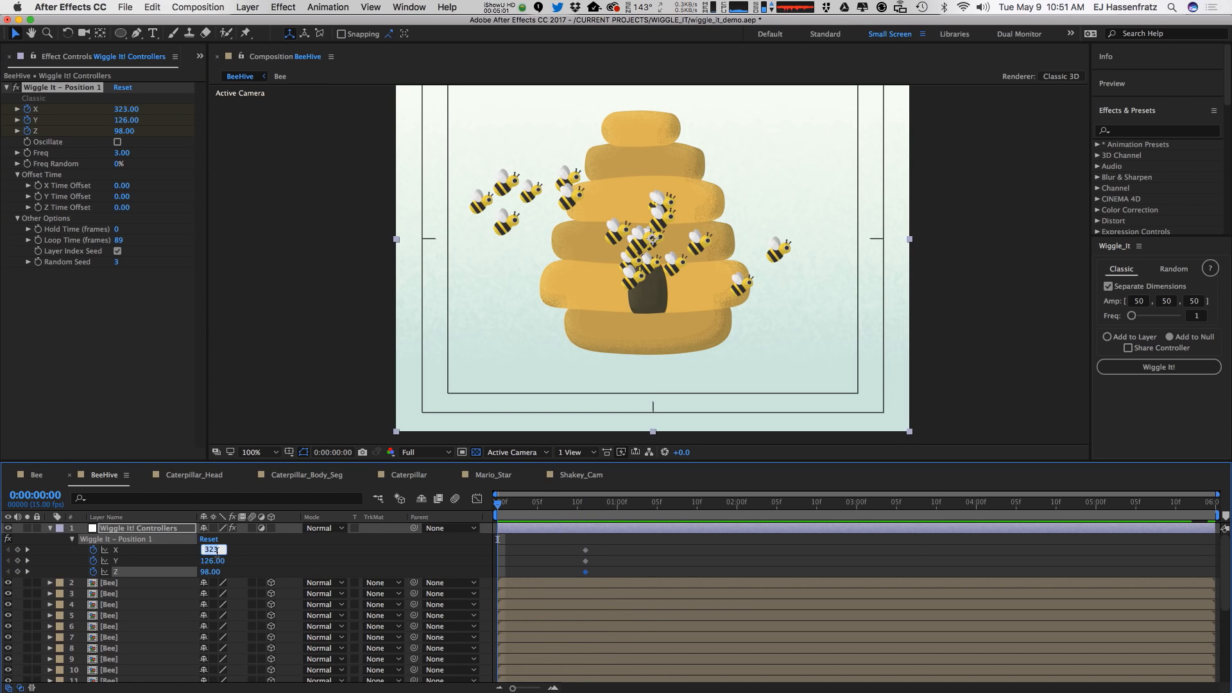
text(0)
key(Tab)
text(0)
key(Tab)
text(0)
key(Return)
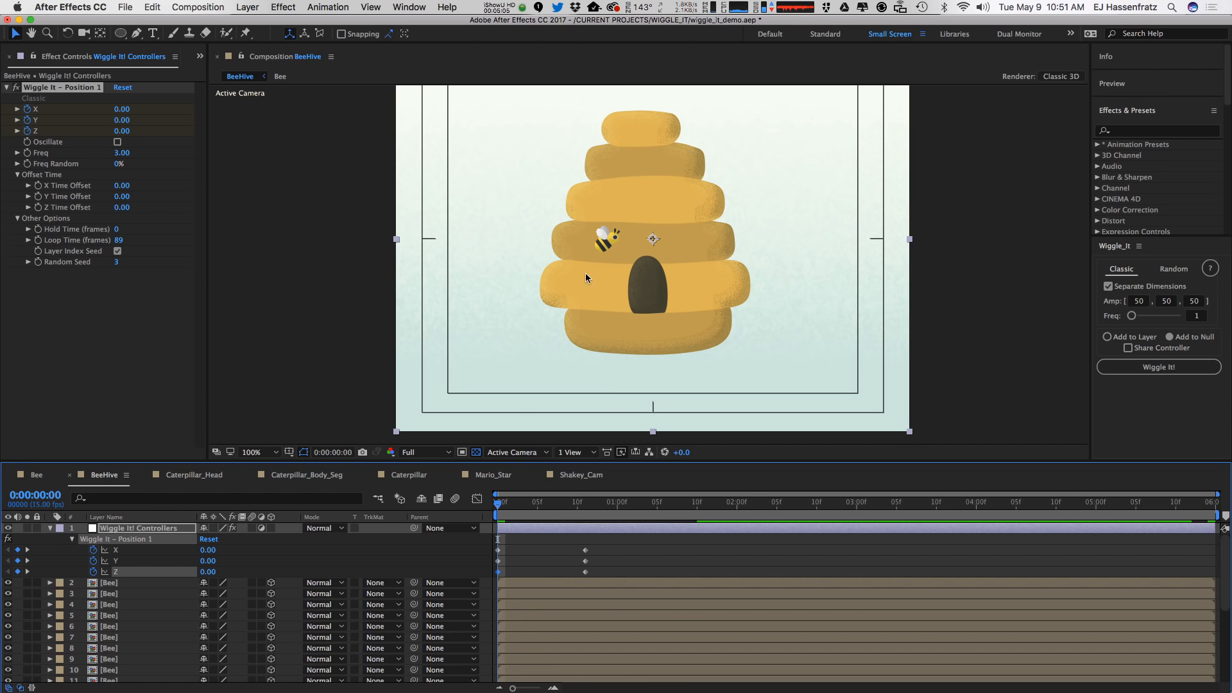
Preview the keyframed swarm, and remove the X, Y and Z amplitude keyframes.
key(space)
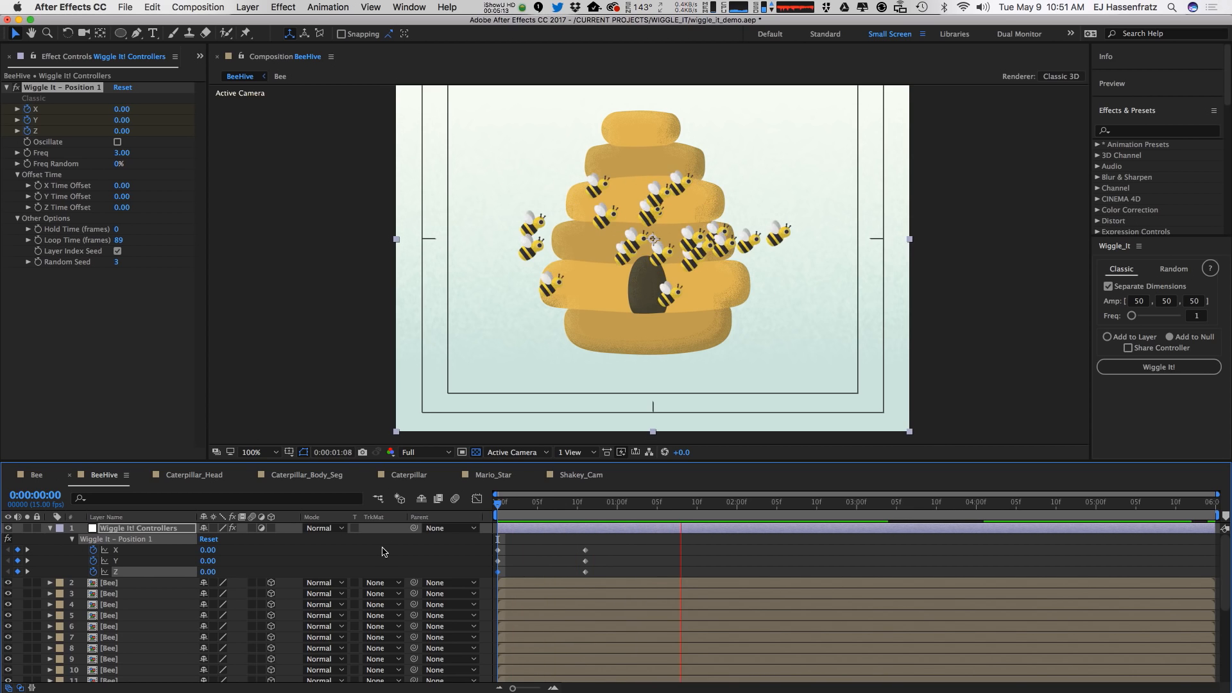
key(space)
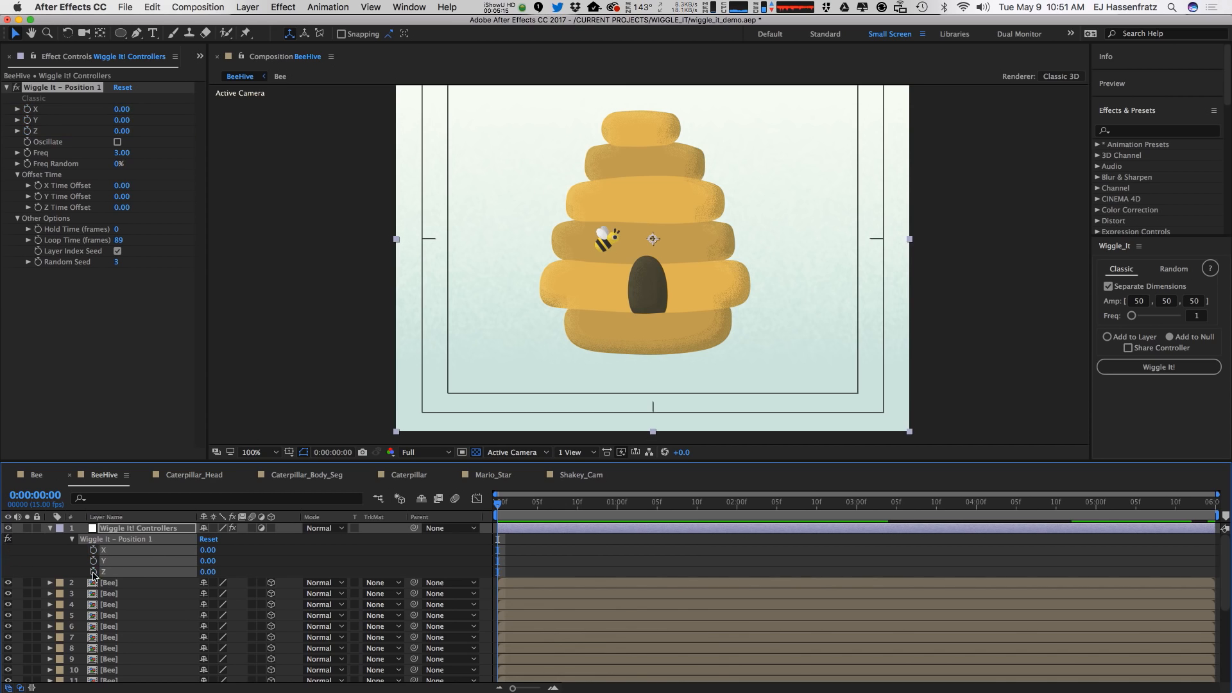
click(72, 539)
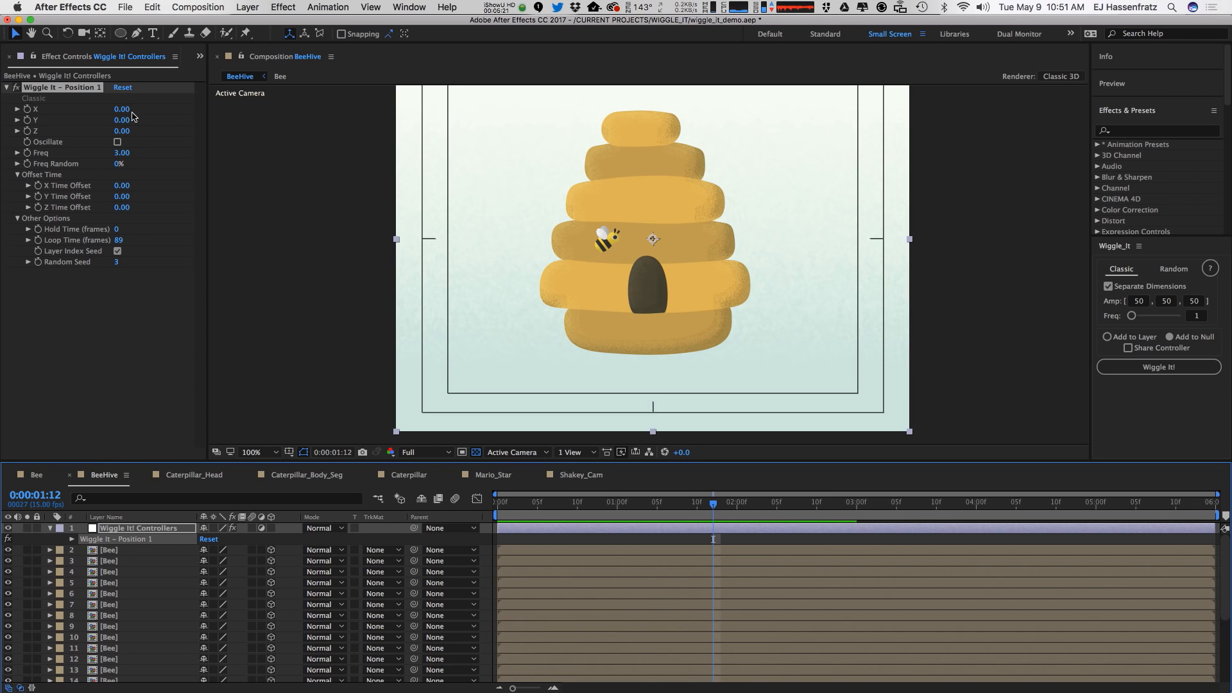
Set the bee wiggle's amplitudes to X 373, Y 129 and Z 74 and its Freq Random to 34%, previewing the swarm.
drag(124, 109, 399, 137)
key(space)
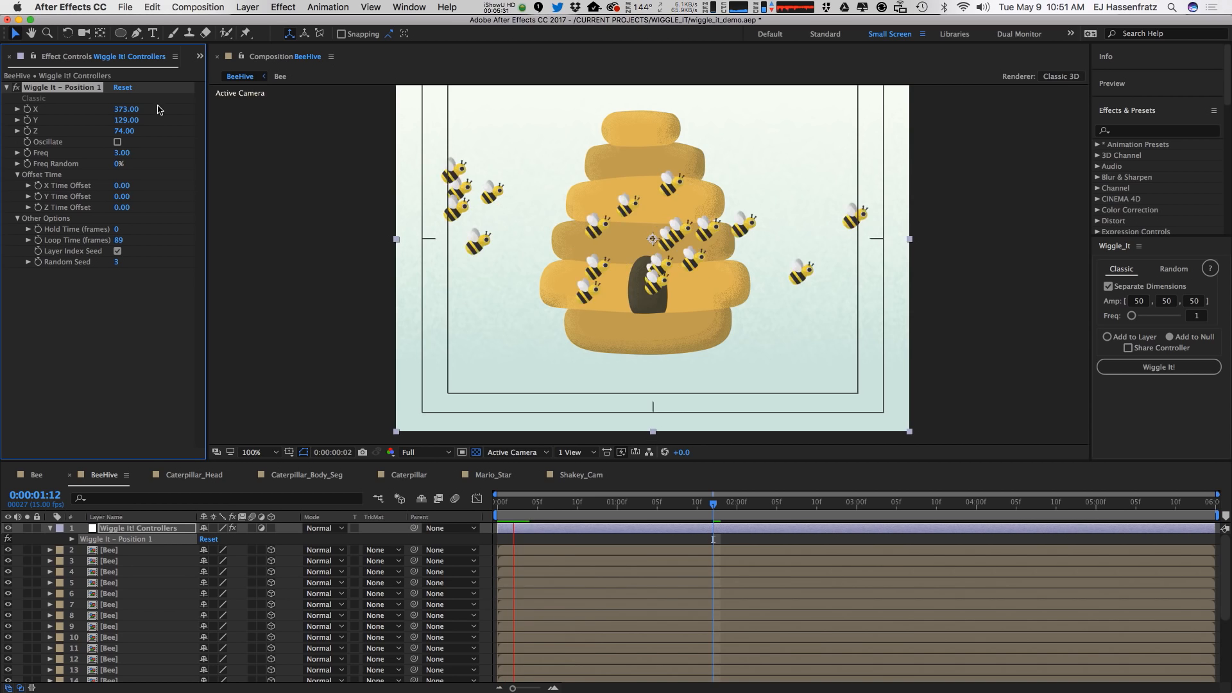
drag(119, 165, 137, 165)
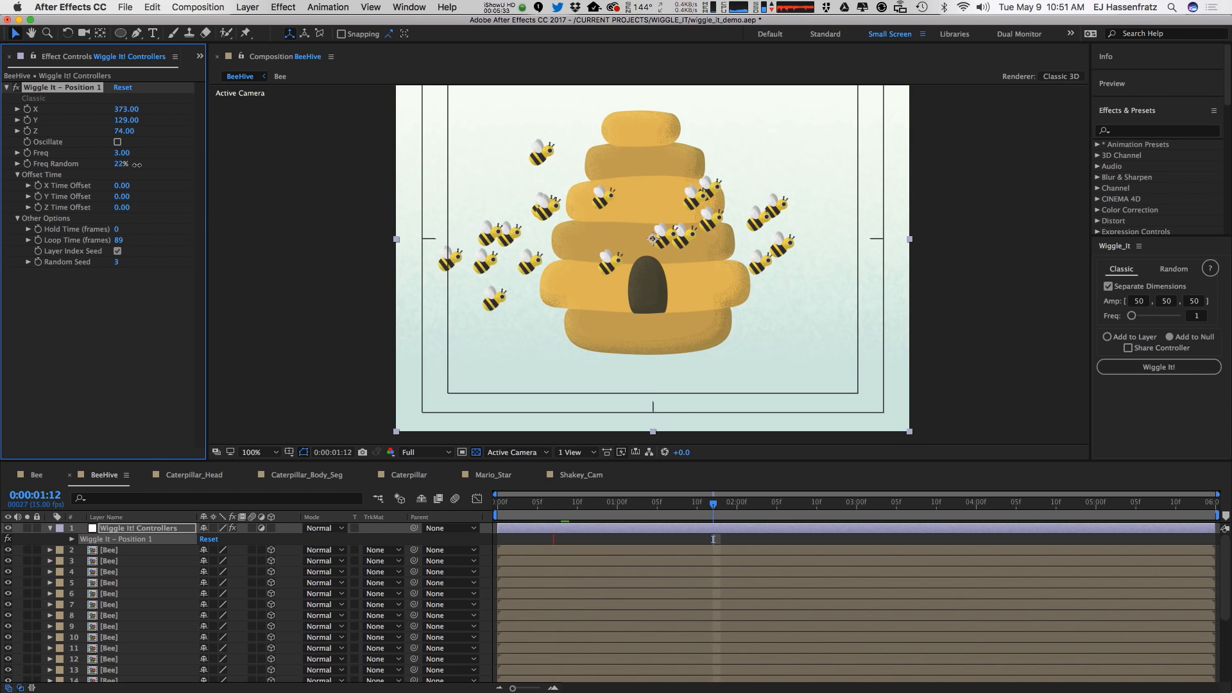
key(space)
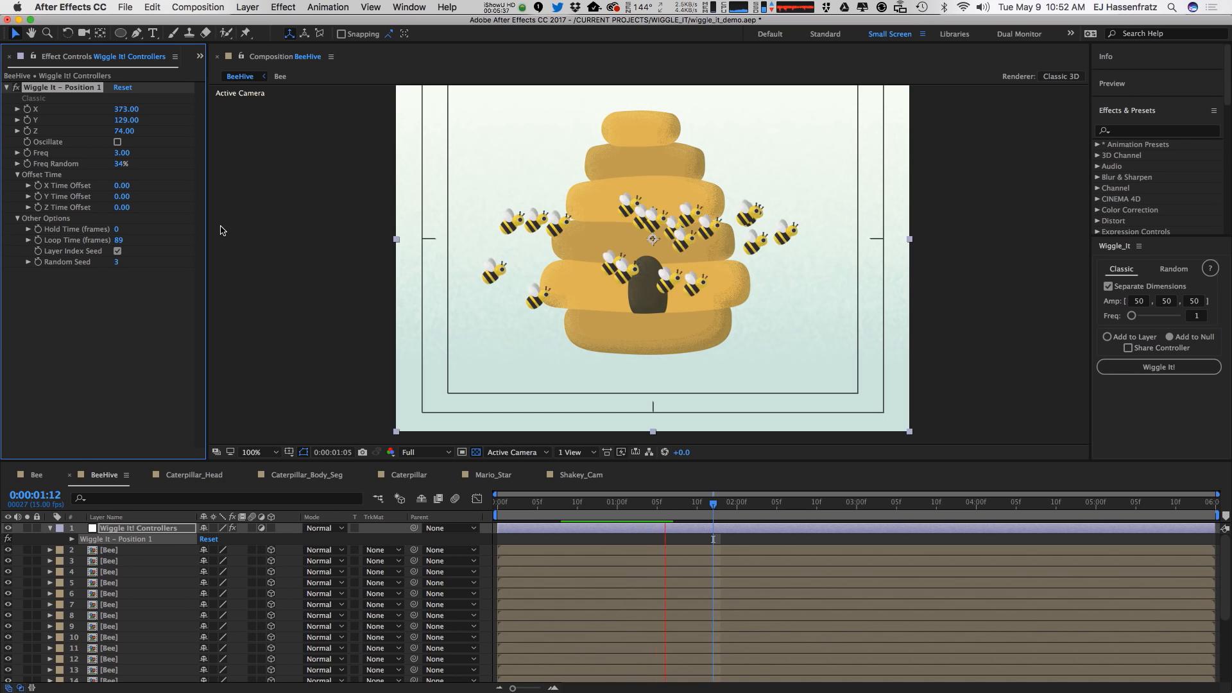
Set the bee wiggle's Hold Time to 5 frames and preview the stepped motion.
click(121, 232)
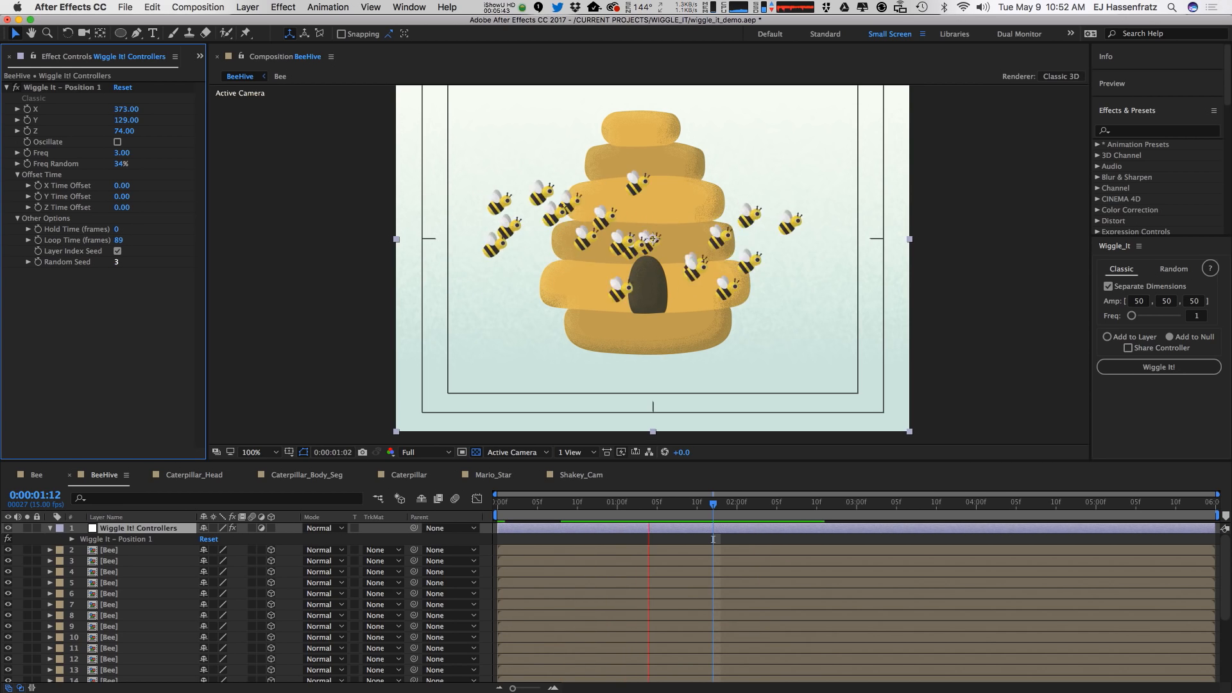
drag(116, 261, 116, 262)
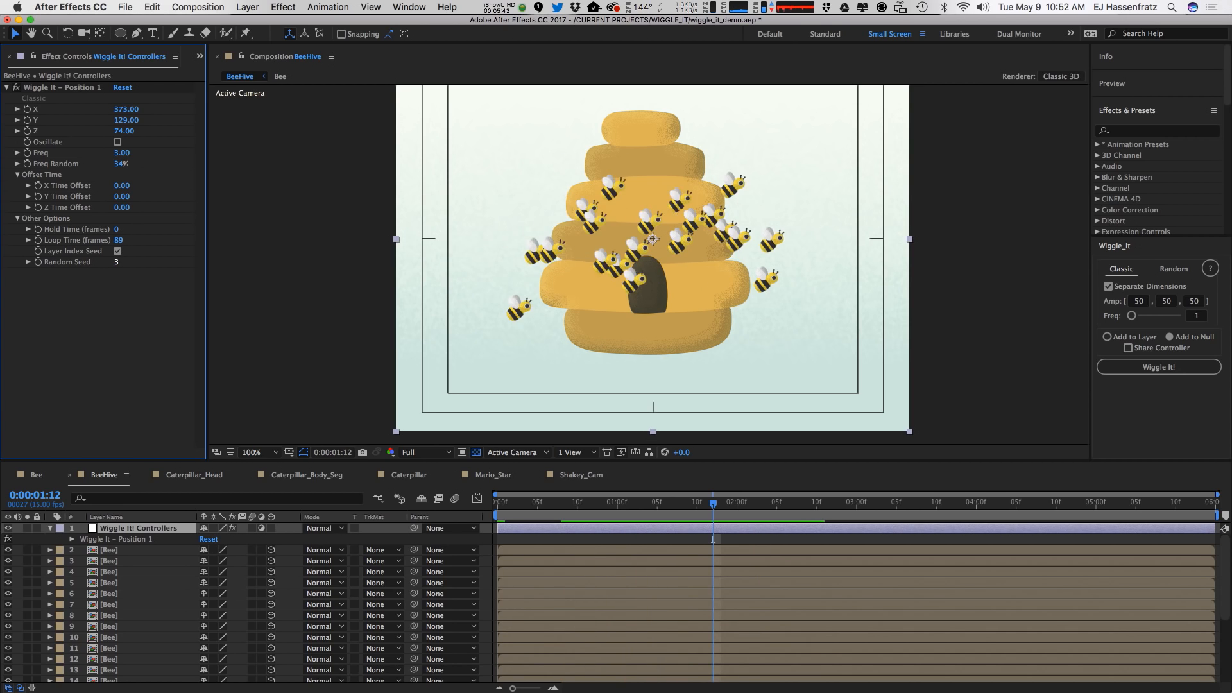
click(118, 229)
key(Return)
key(space)
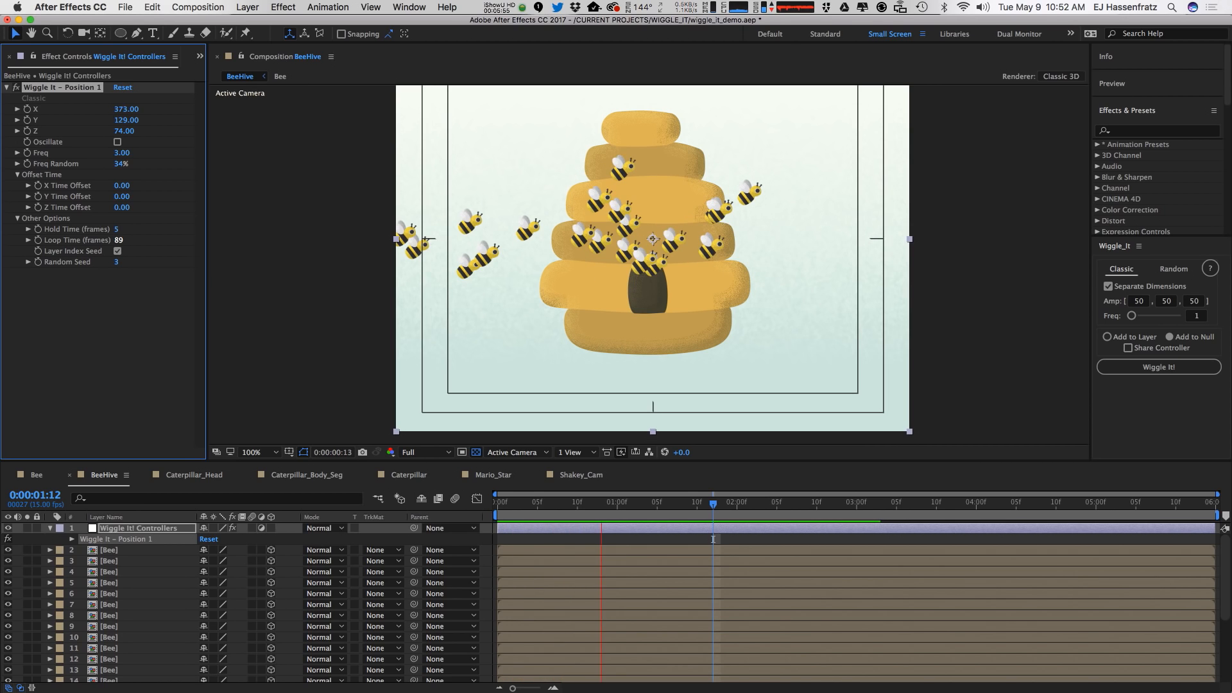
key(space)
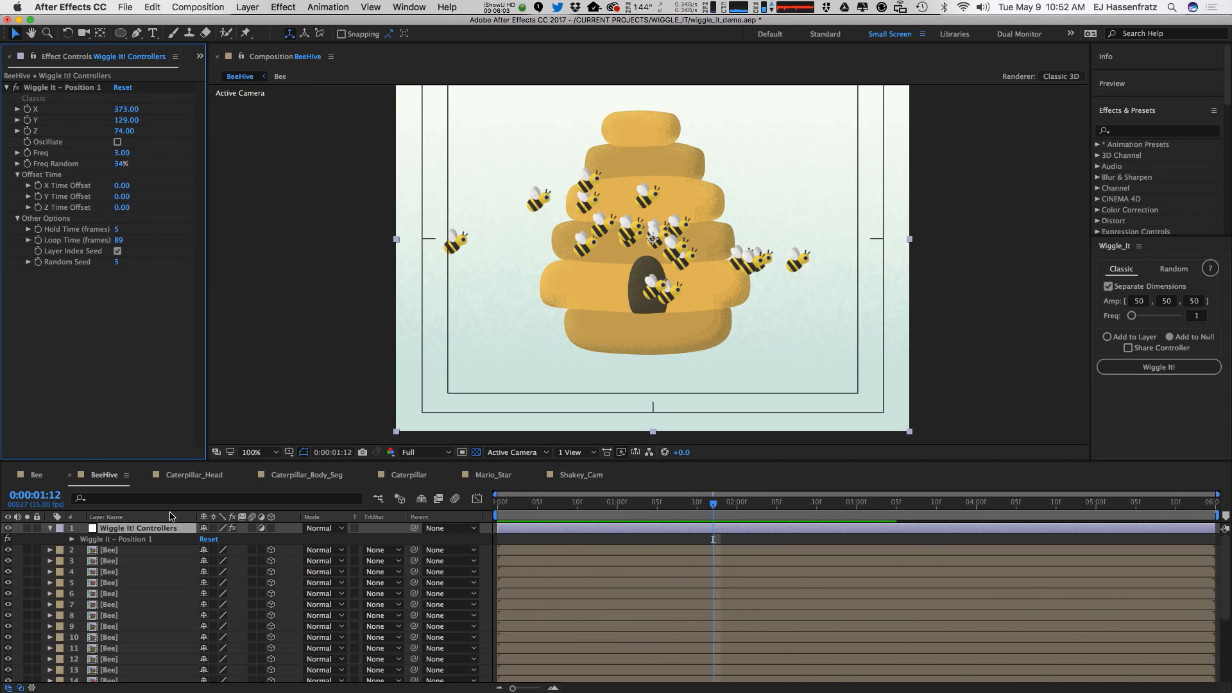
Set the bee wiggle's Hold Time back to 0 frames and preview the swarm.
click(117, 229)
text(0)
key(Return)
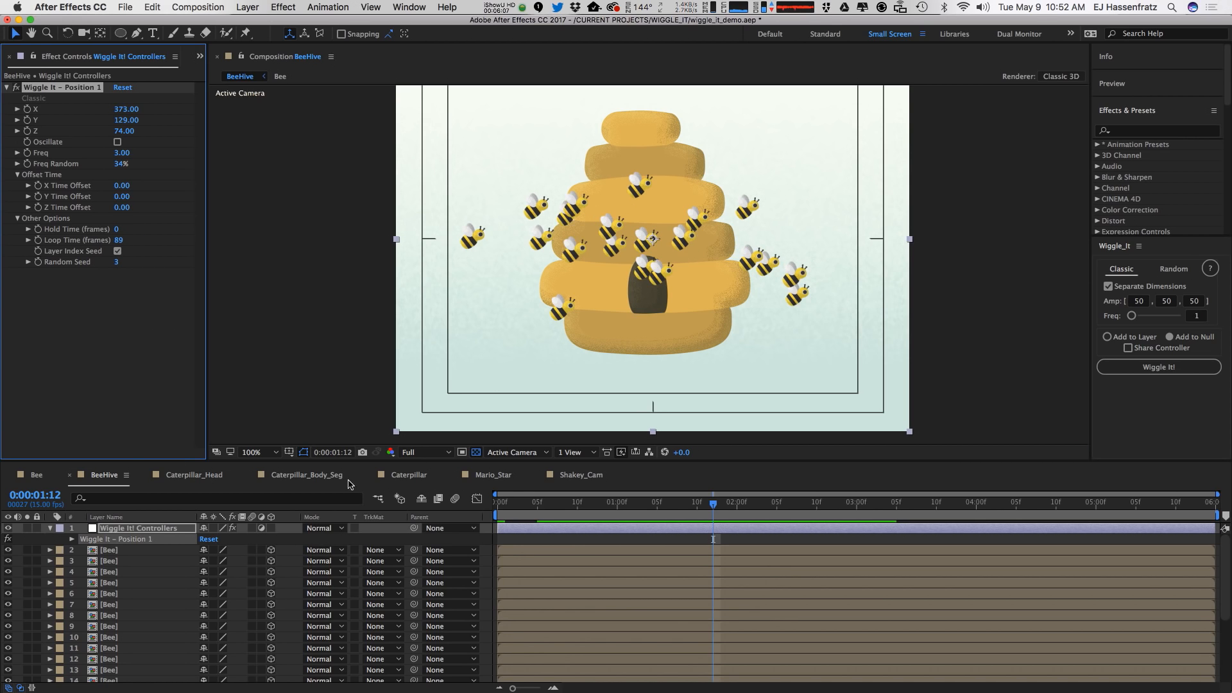
key(space)
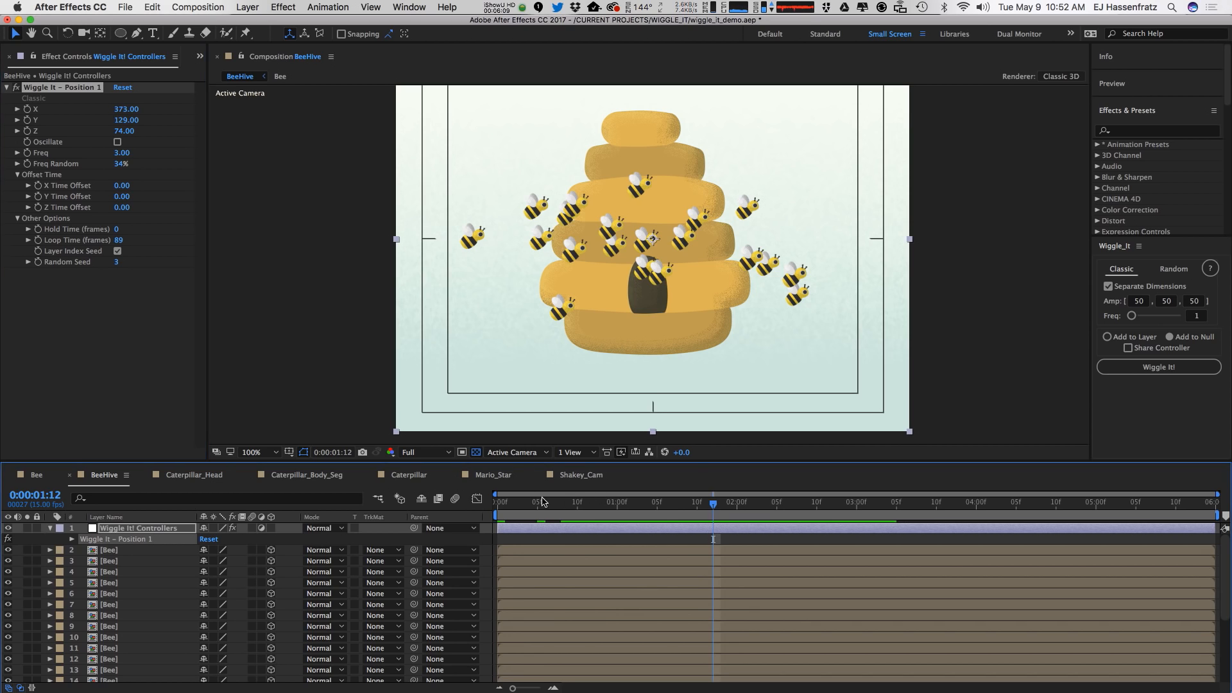
Open the Bee composition and select the Rotation properties of the Antenna and Antenna 2 layers.
double_click(120, 552)
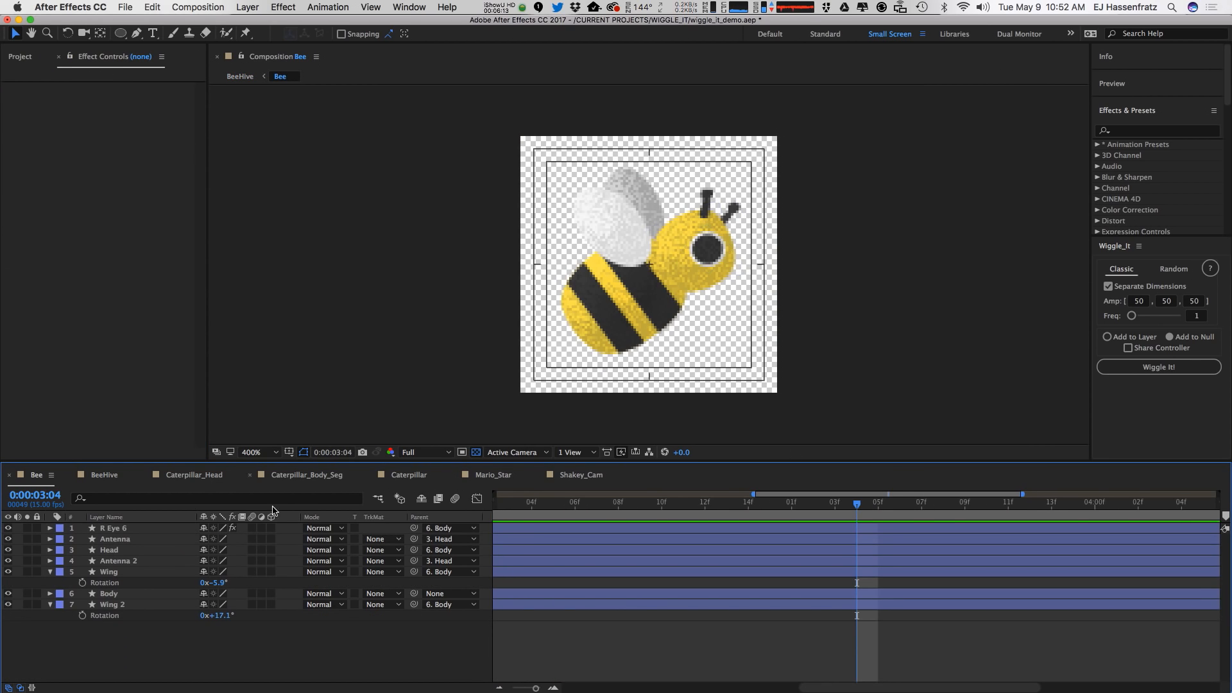
click(730, 208)
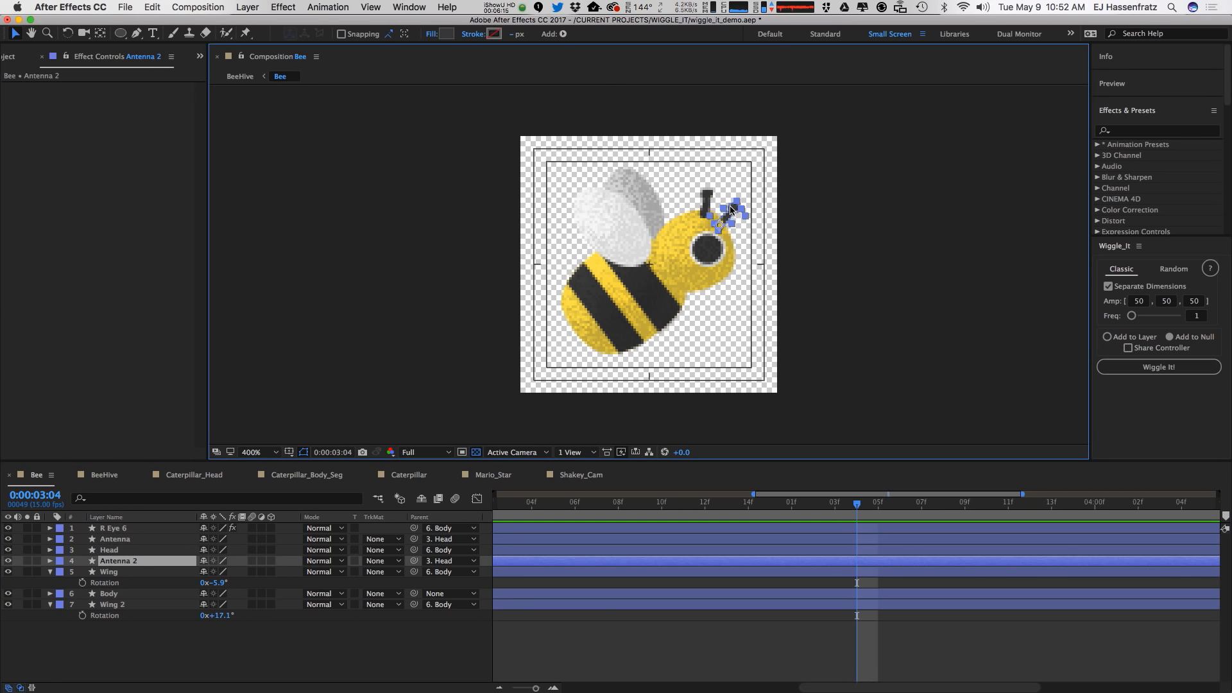
shift+click(706, 201)
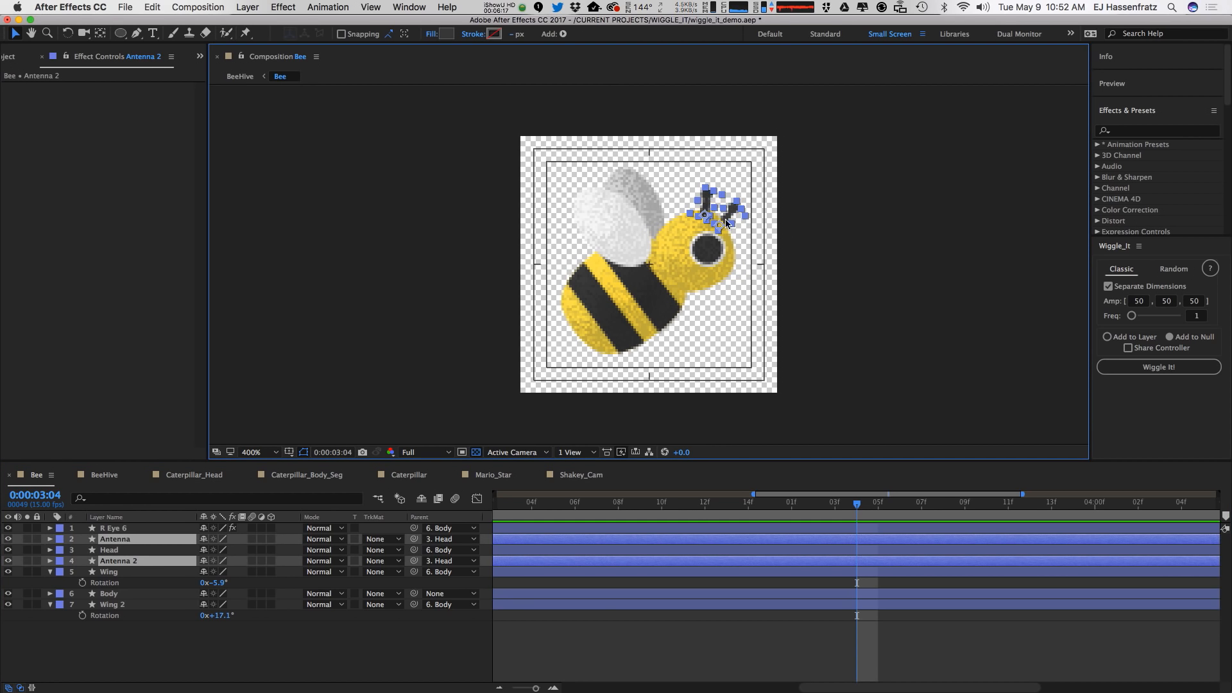
key(t)
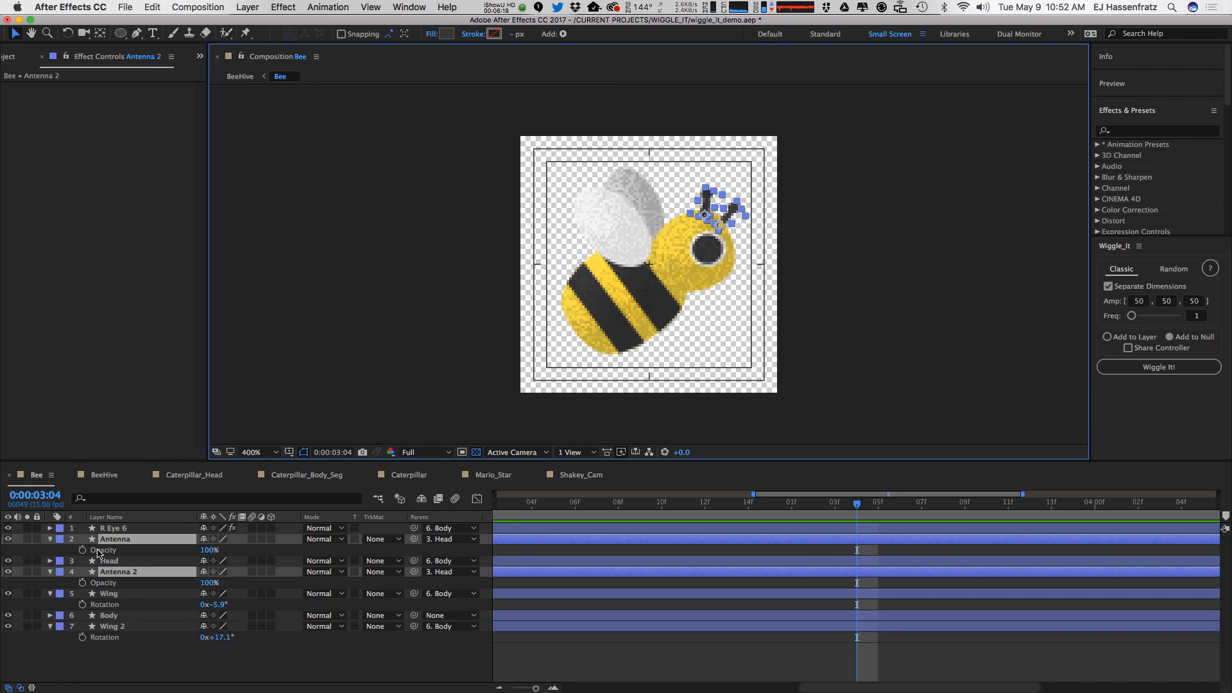
key(r)
click(110, 551)
shift+click(119, 584)
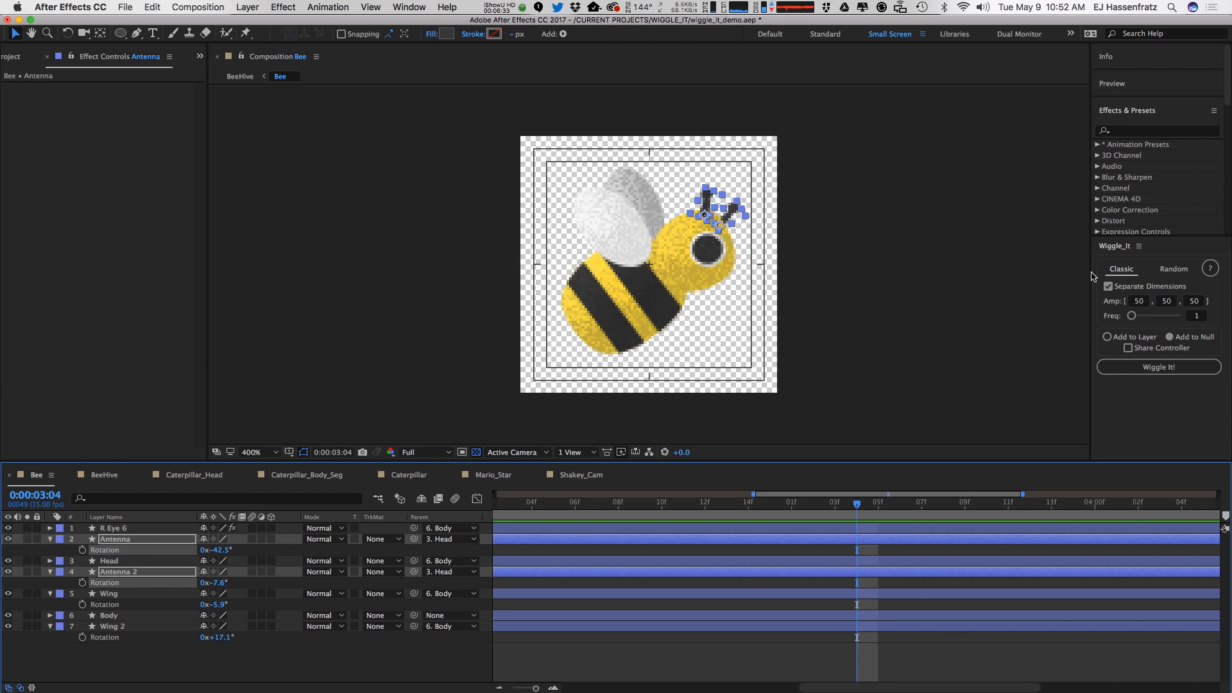
Apply a Classic wiggle without separate dimensions to both antenna rotations, using a shared null controller named Antenna.
click(1108, 286)
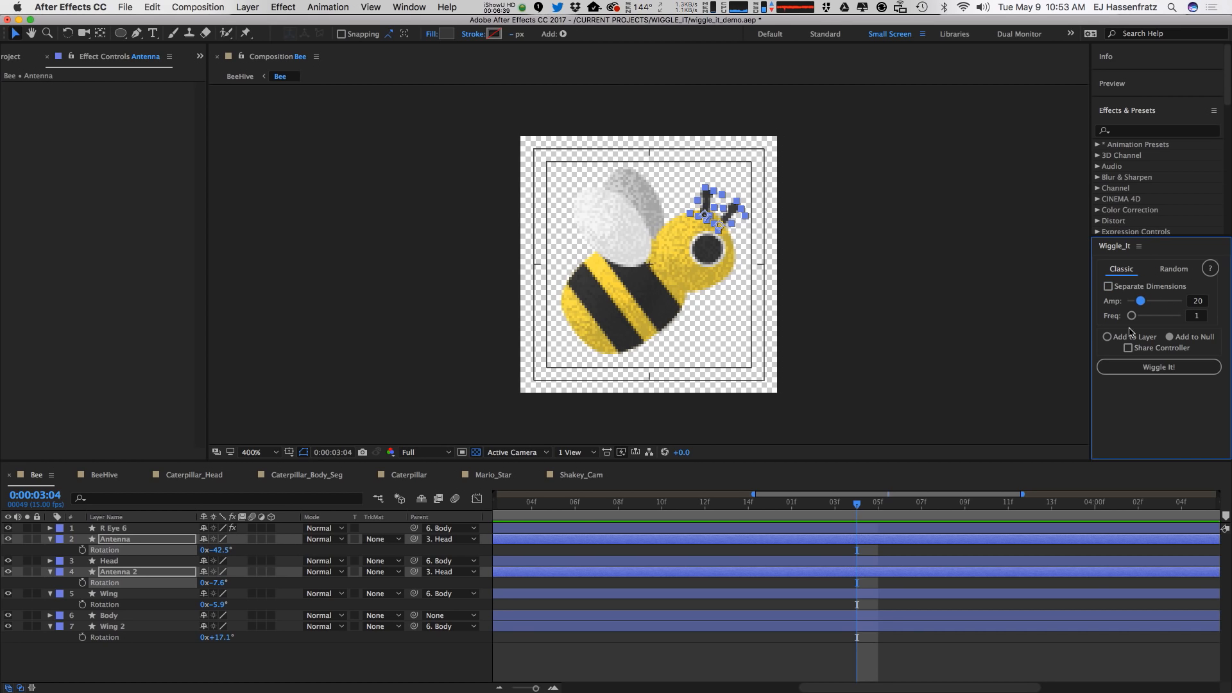
click(1152, 367)
click(1168, 350)
click(1154, 370)
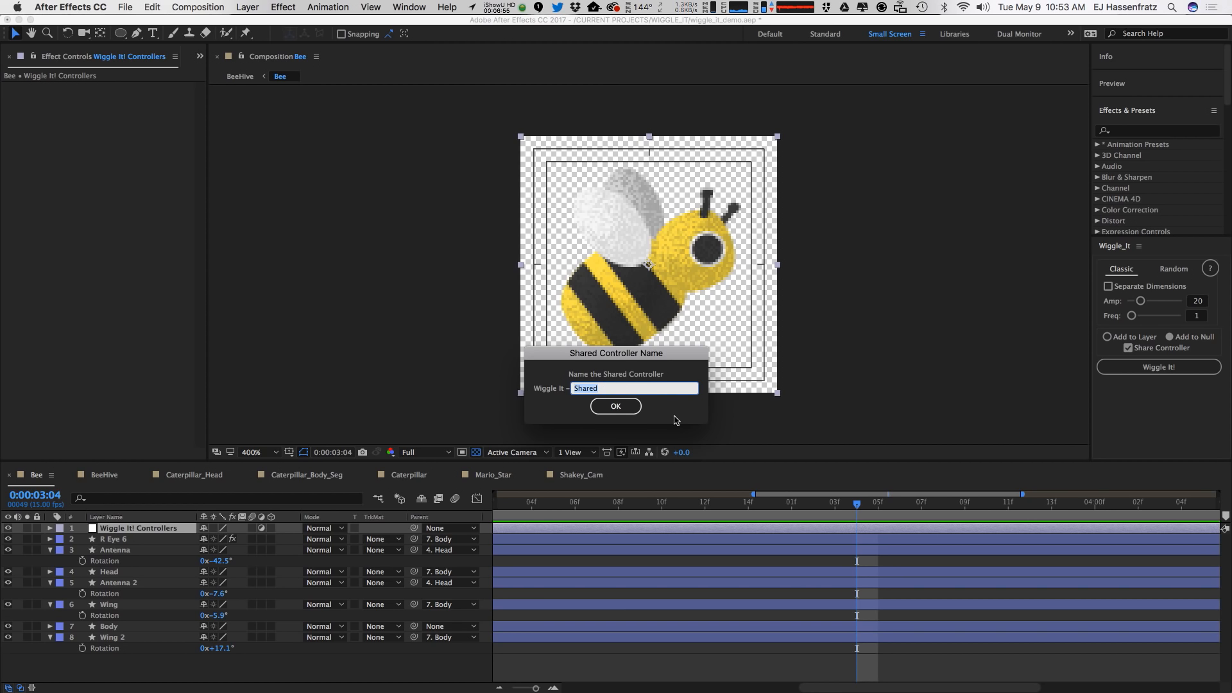
text(Am)
text(tenna)
key(Return)
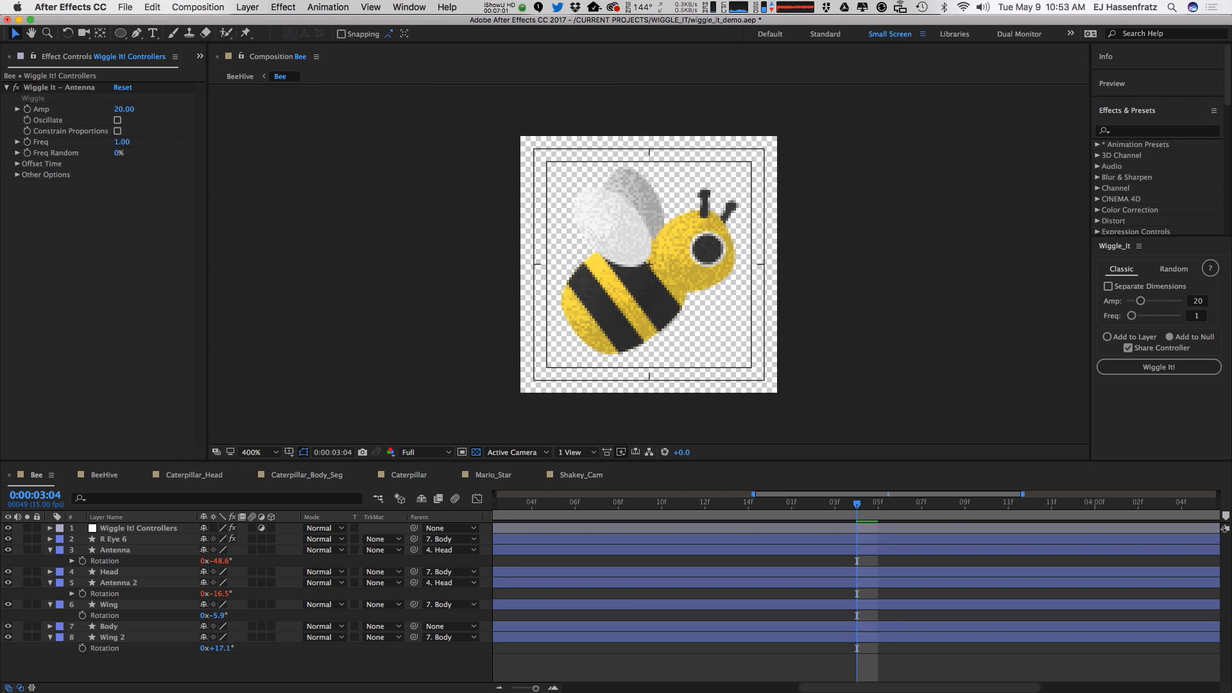
Preview the antenna wiggle and turn off Layer Index Seed in its Other Options.
key(space)
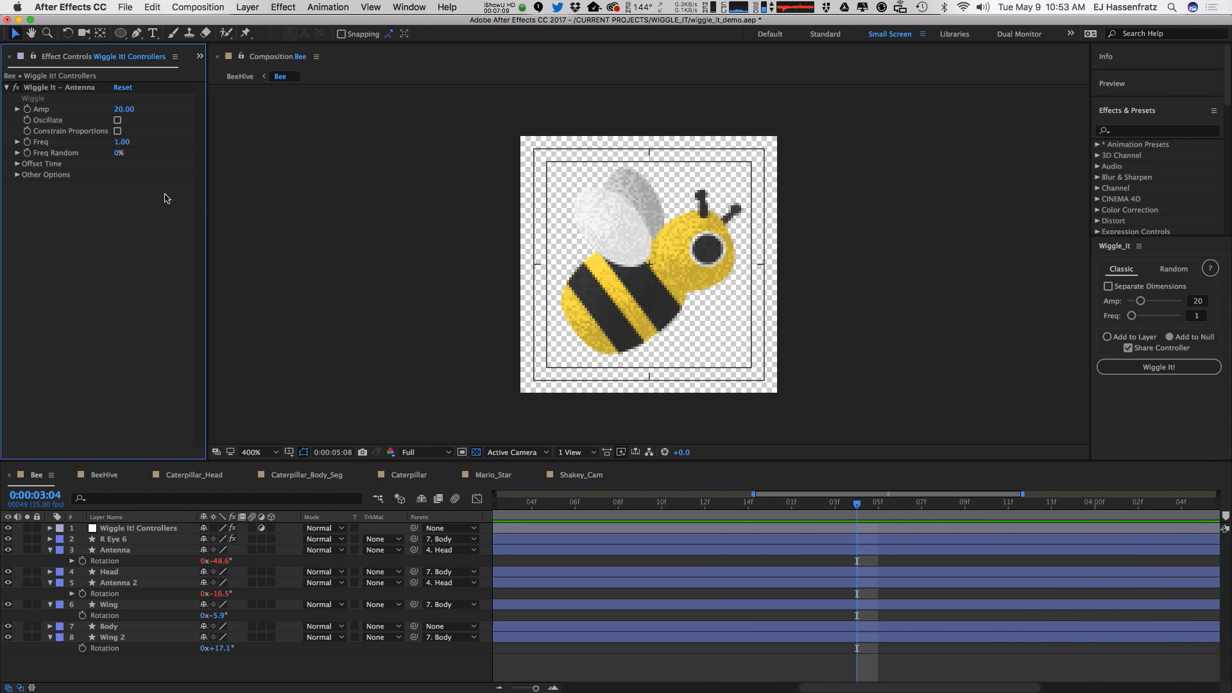
click(17, 164)
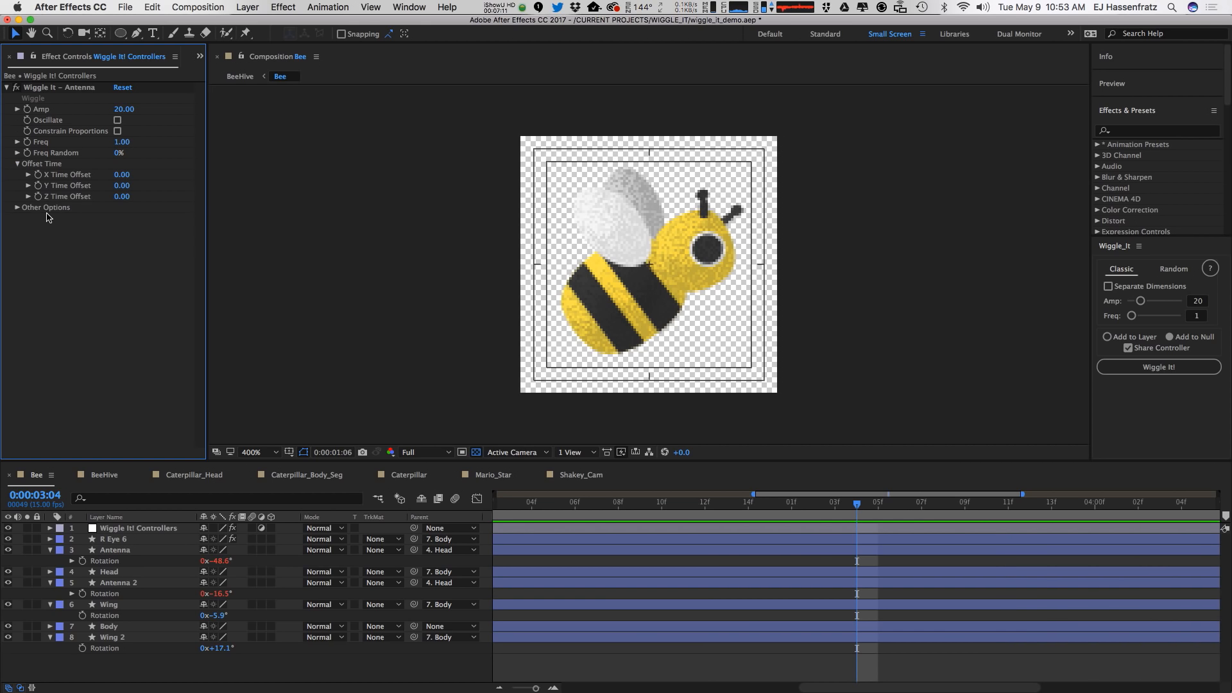
click(45, 207)
click(119, 250)
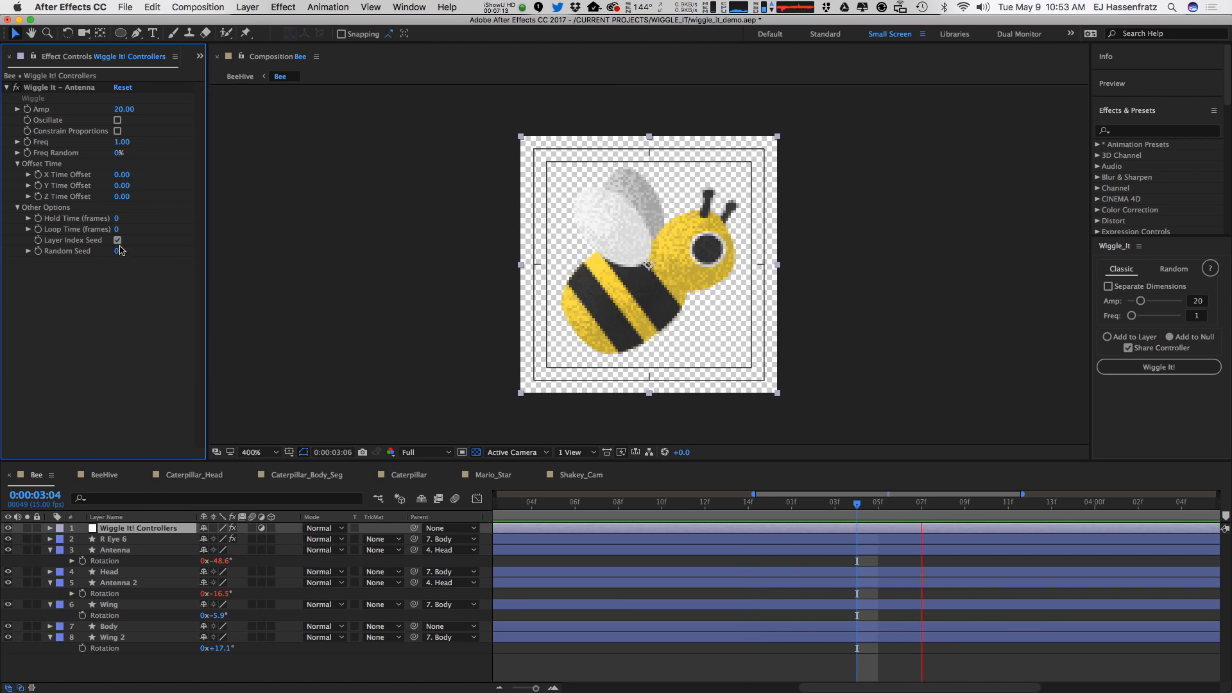
click(117, 240)
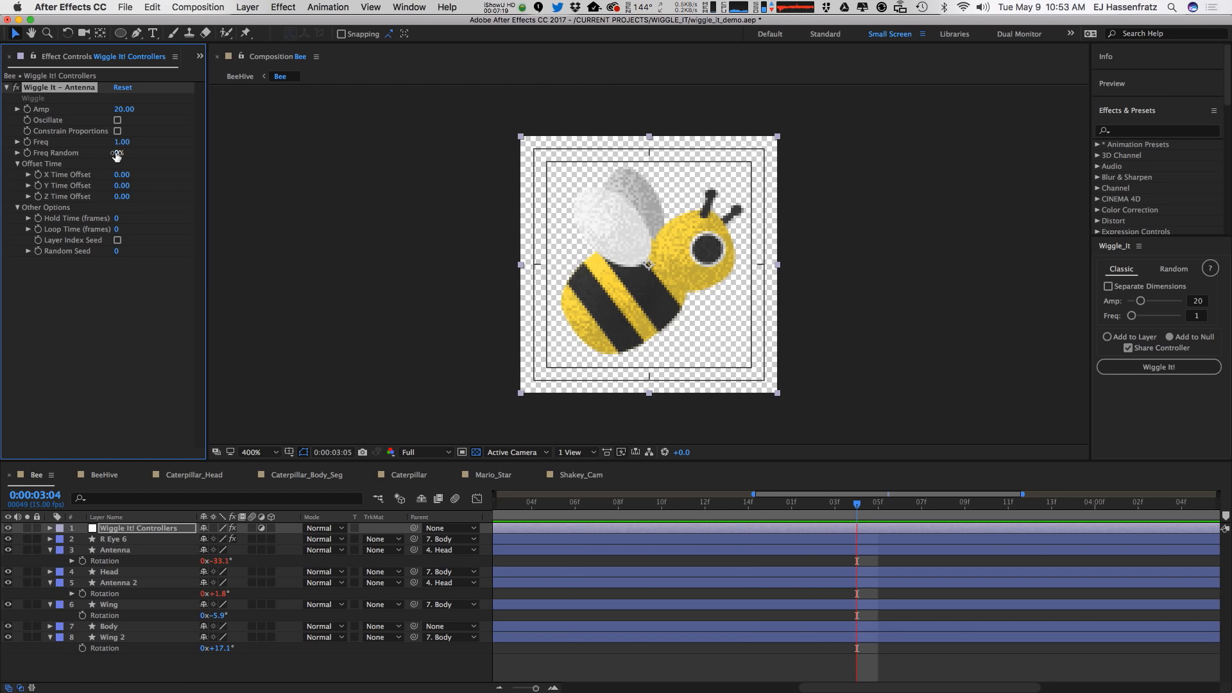
Set the Antenna wiggle's Freq to 1.60 and Freq Random to 5%, and enable Oscillate.
mouse_move(116, 155)
mouse_down()
mouse_move(128, 142)
mouse_move(150, 160)
mouse_move(124, 157)
mouse_up()
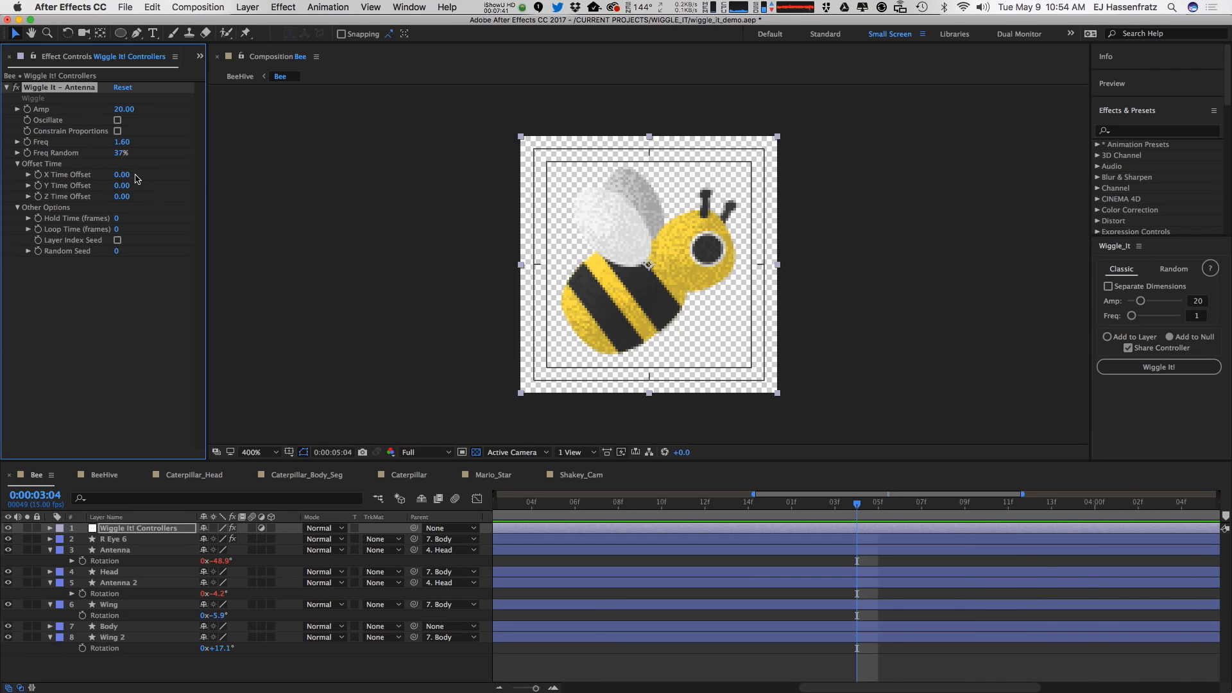
click(121, 153)
text(5)
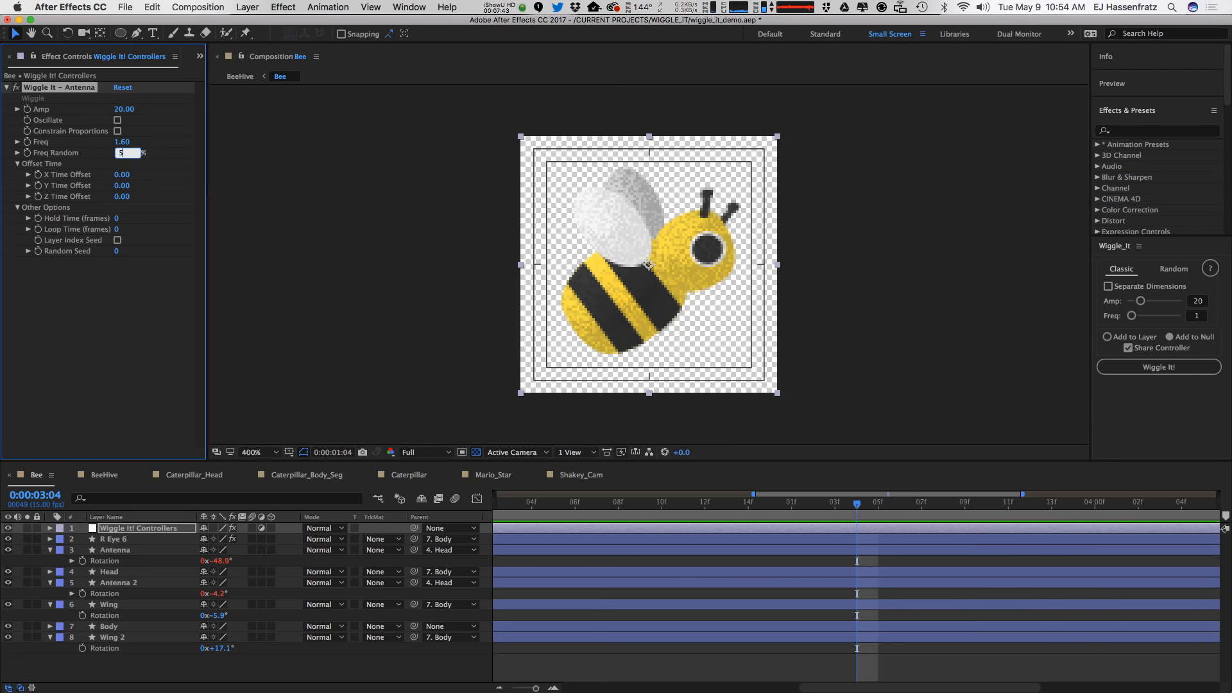
key(Return)
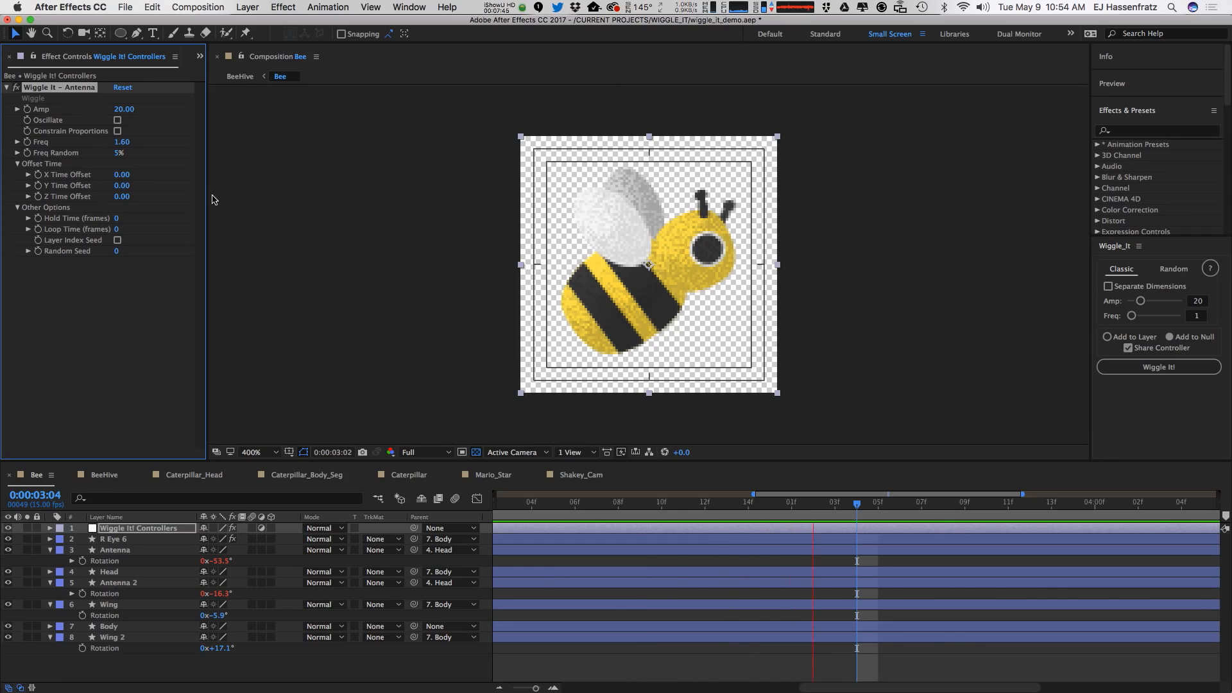
click(118, 121)
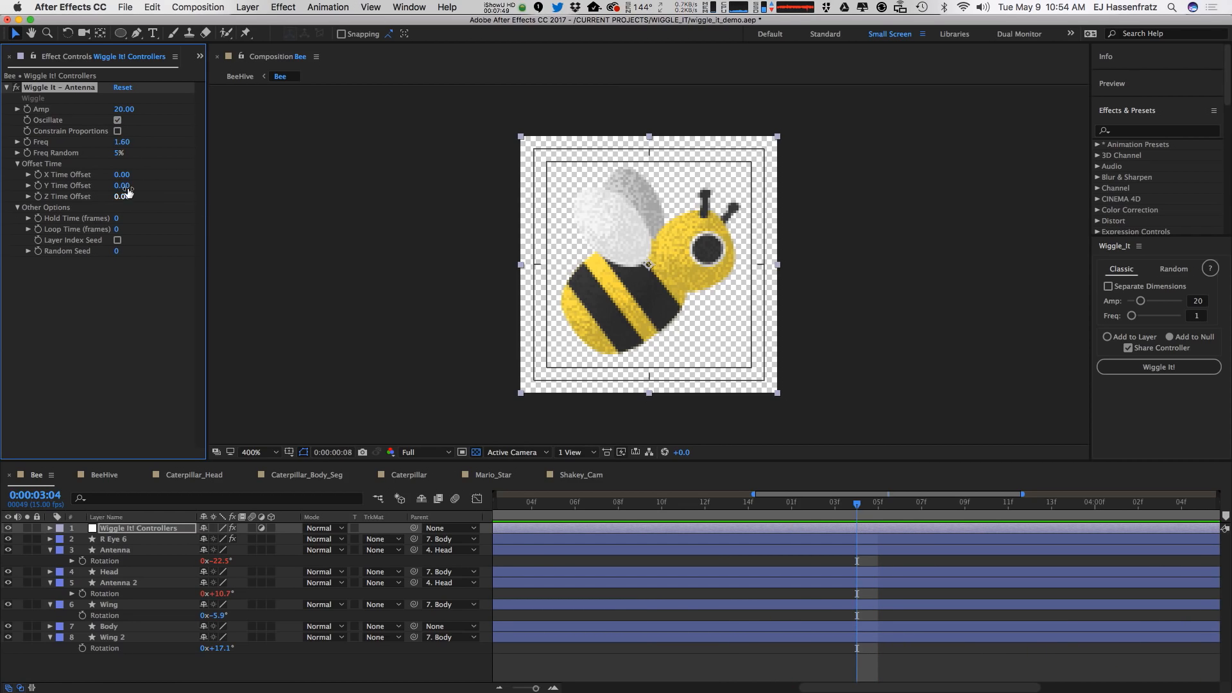
Raise the Antenna wiggle's X Time Offset to 64.70, previewing the antenna motion along the way.
drag(122, 174, 152, 174)
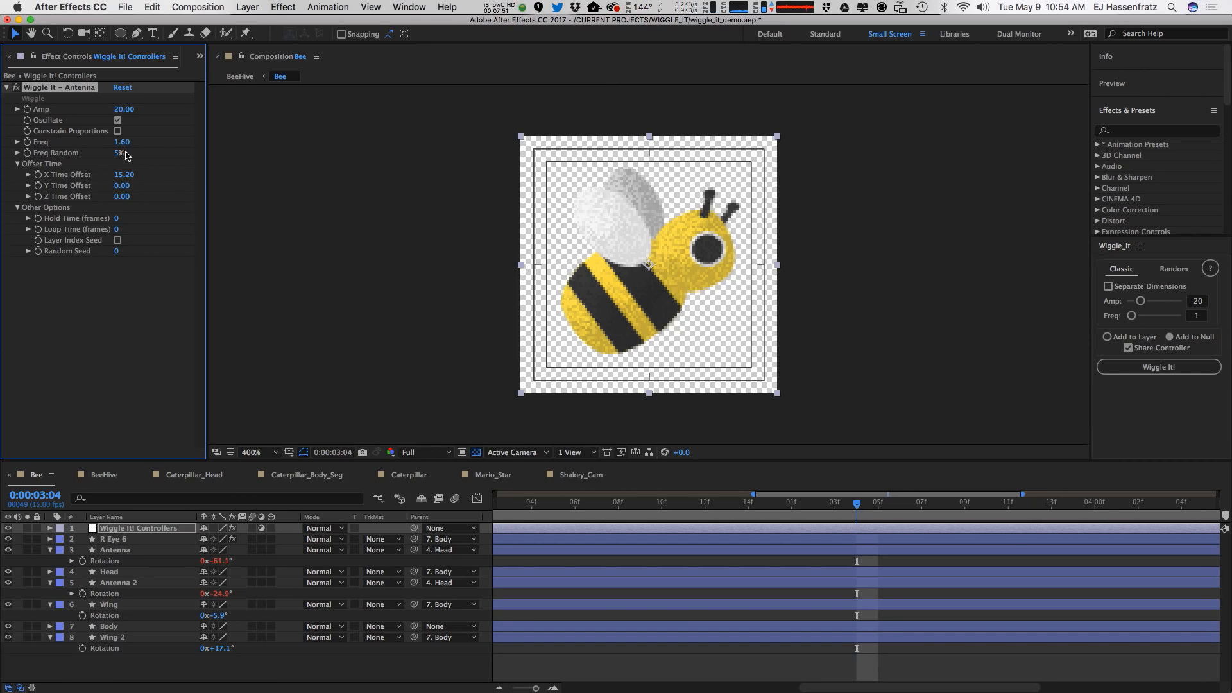
key(space)
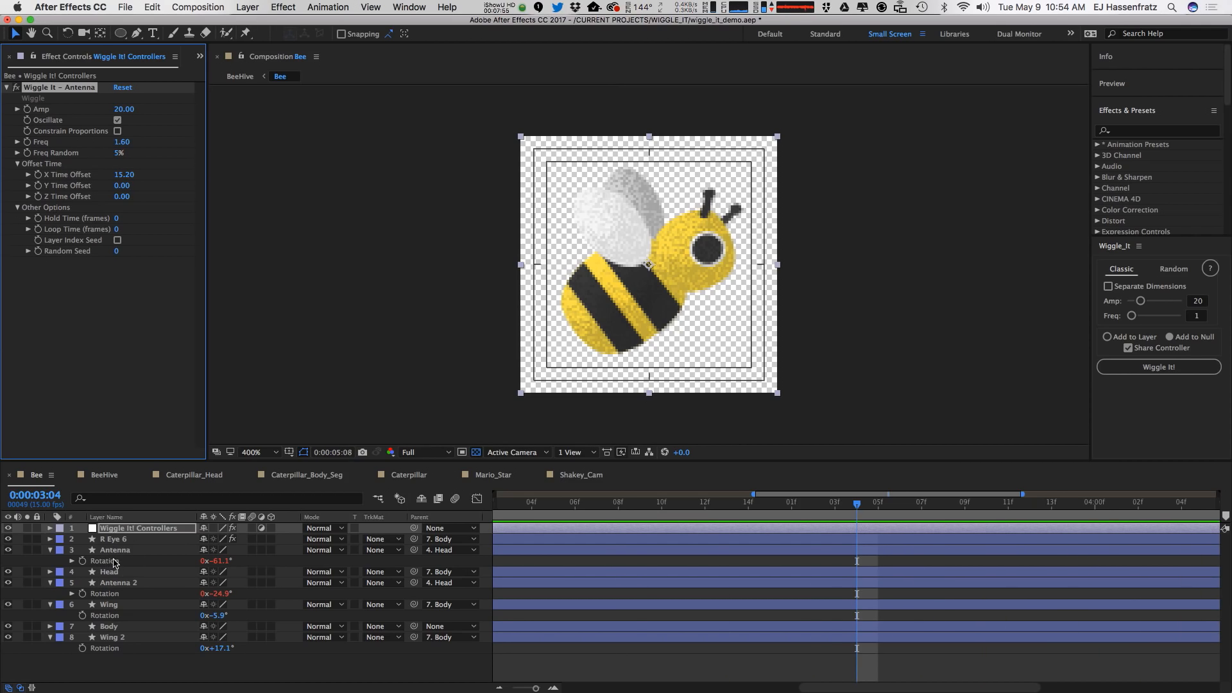
drag(124, 174, 185, 173)
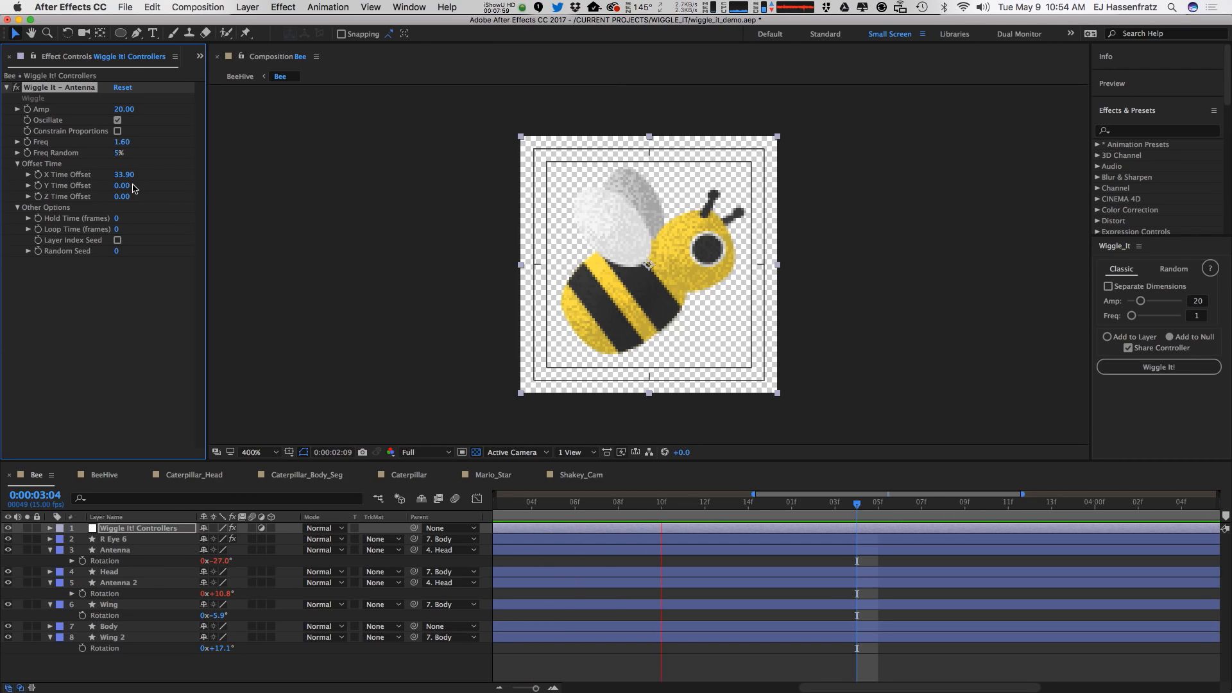
drag(135, 175, 231, 177)
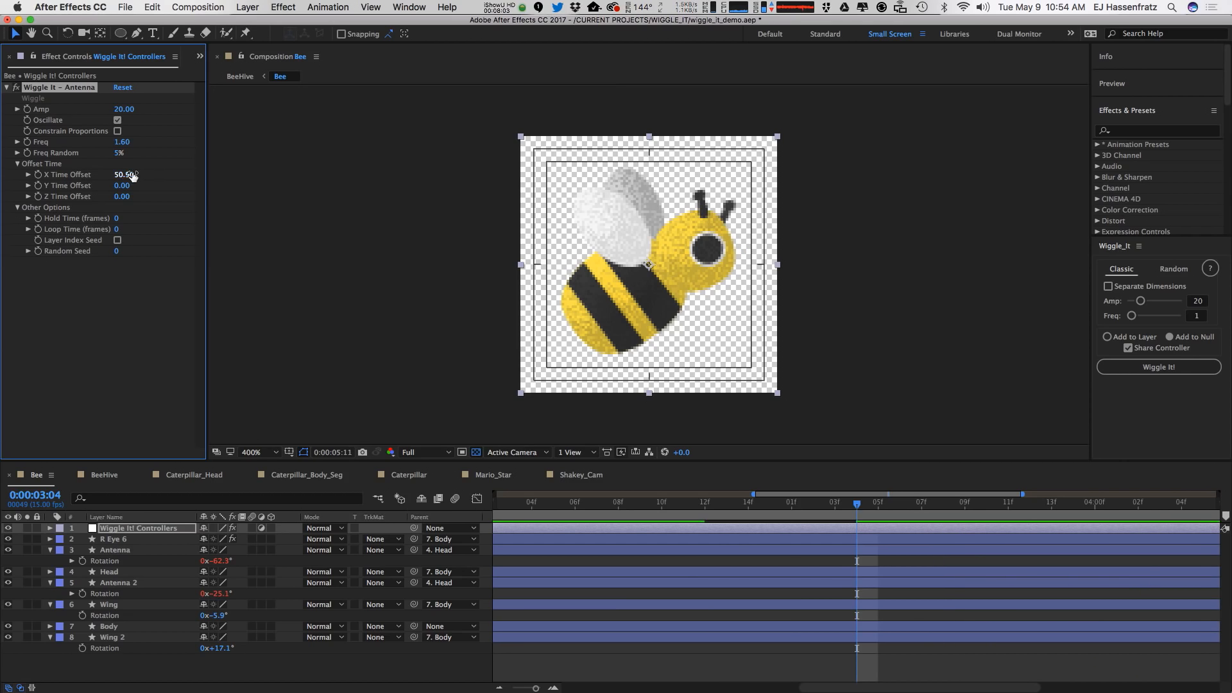
drag(124, 175, 199, 173)
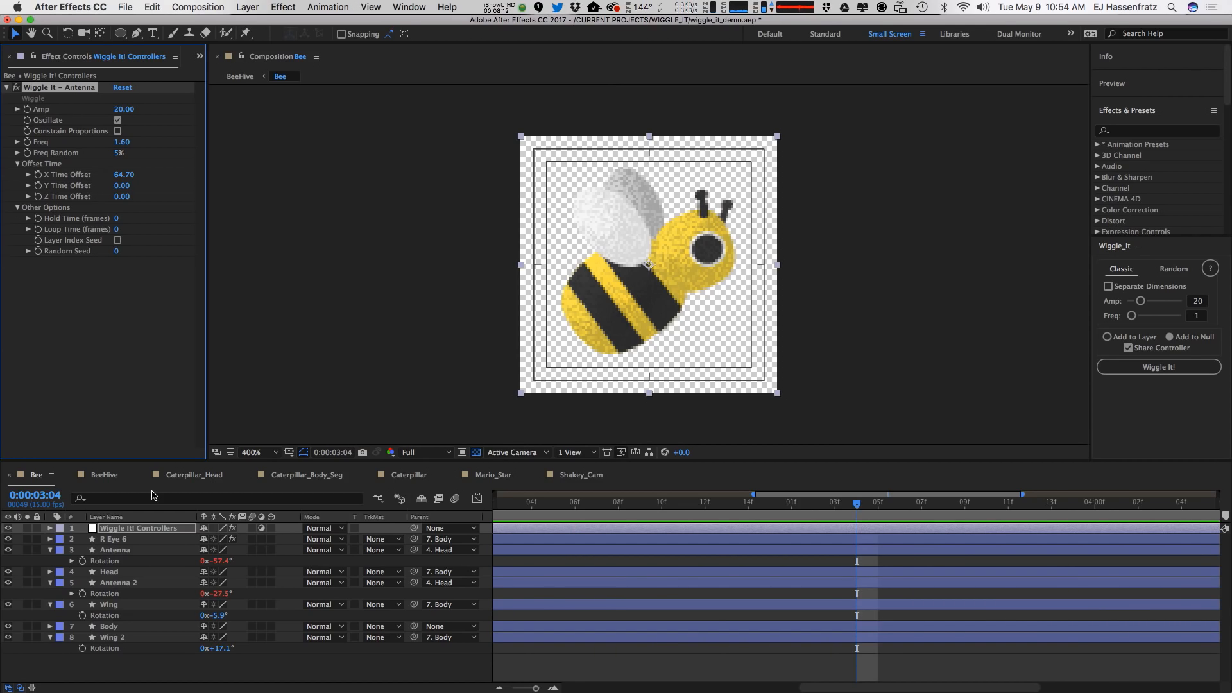
Apply a Random wiggle to the Rotation of Wing and Wing 2, using a shared null controller named Wings.
click(125, 572)
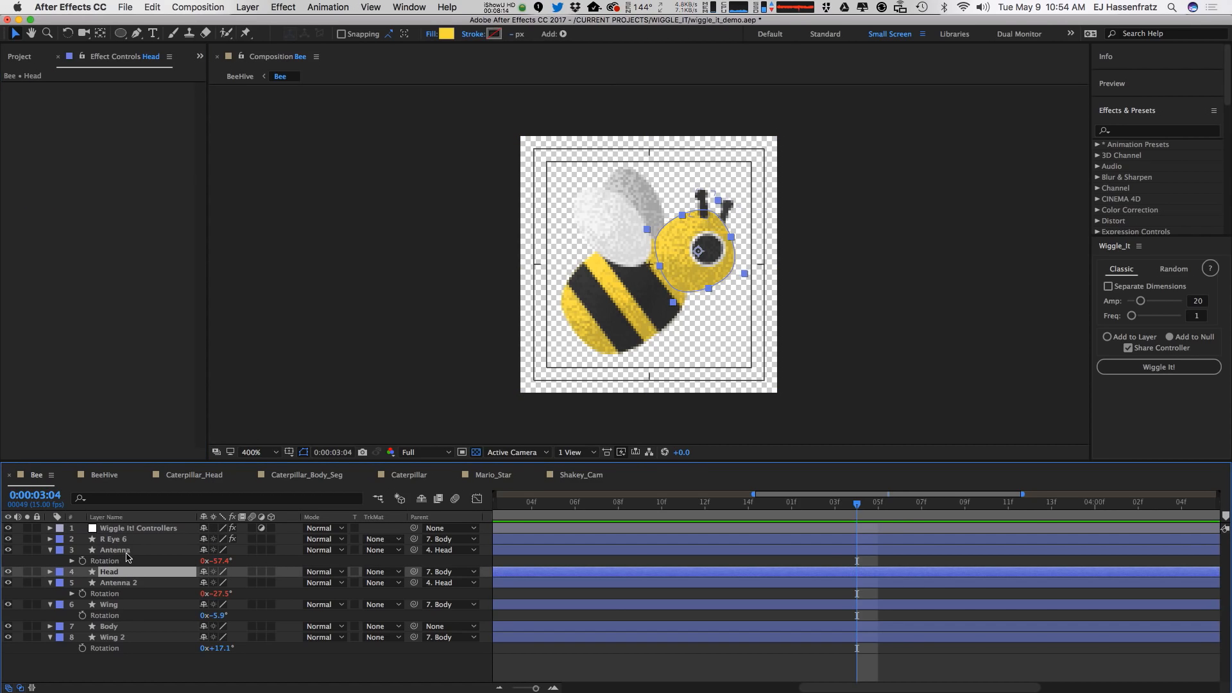
click(122, 638)
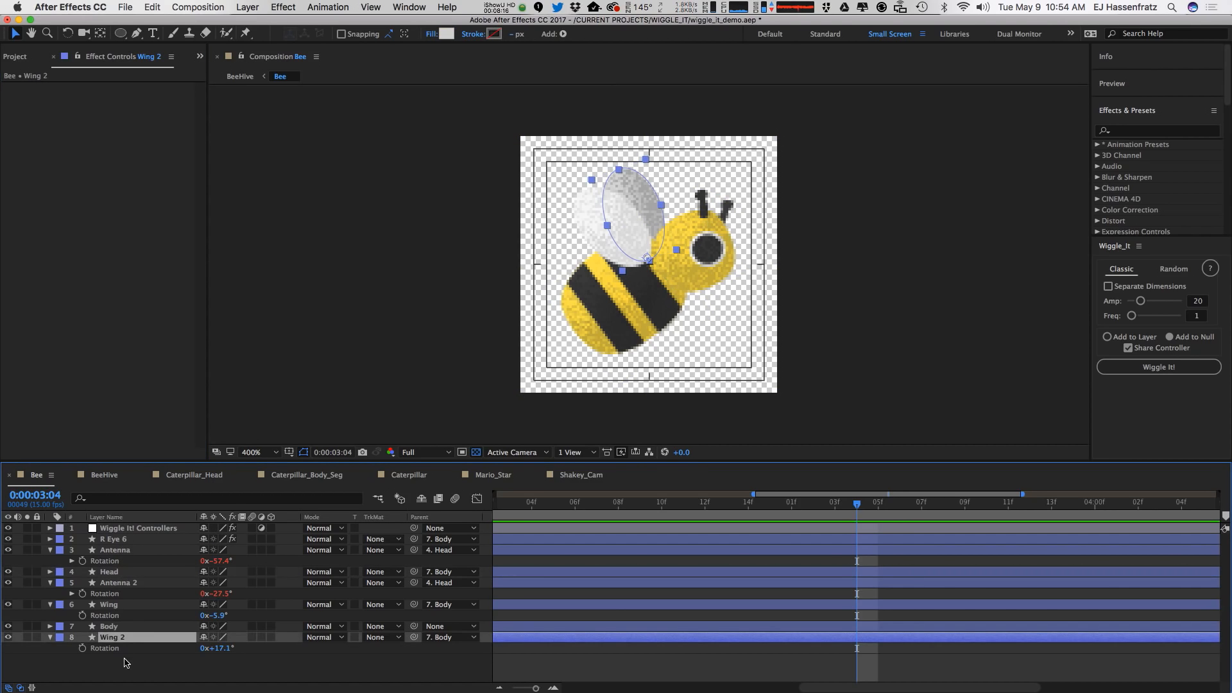
click(116, 650)
shift+click(109, 615)
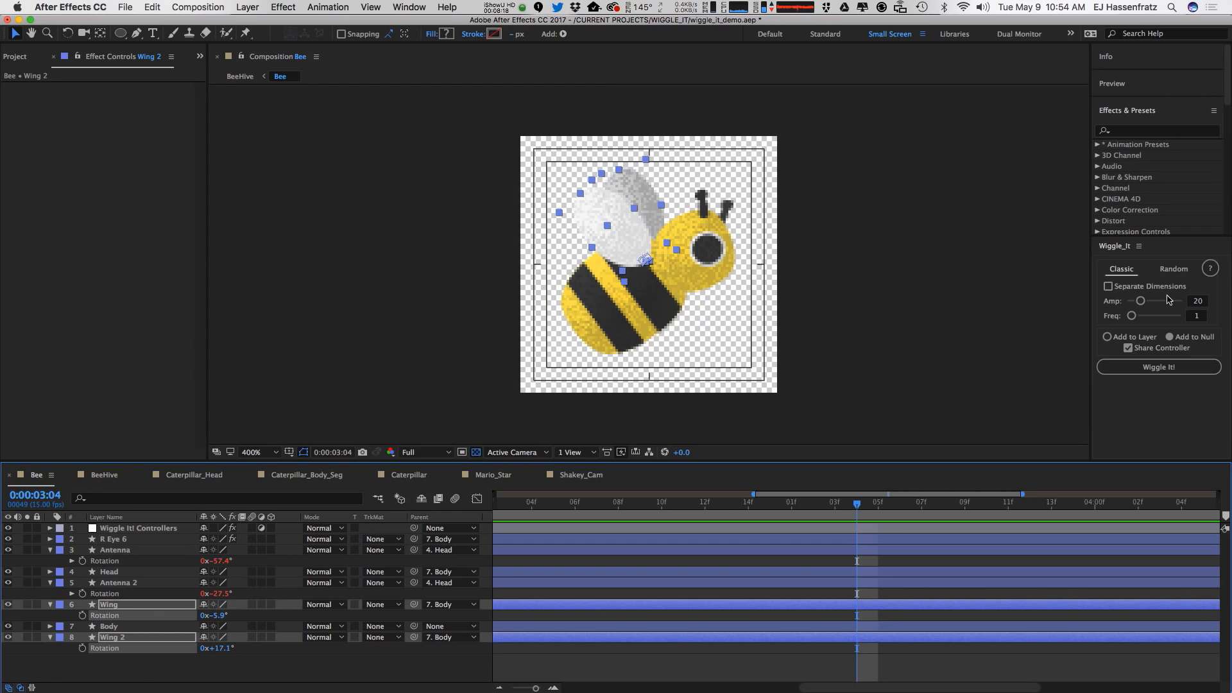
click(1180, 269)
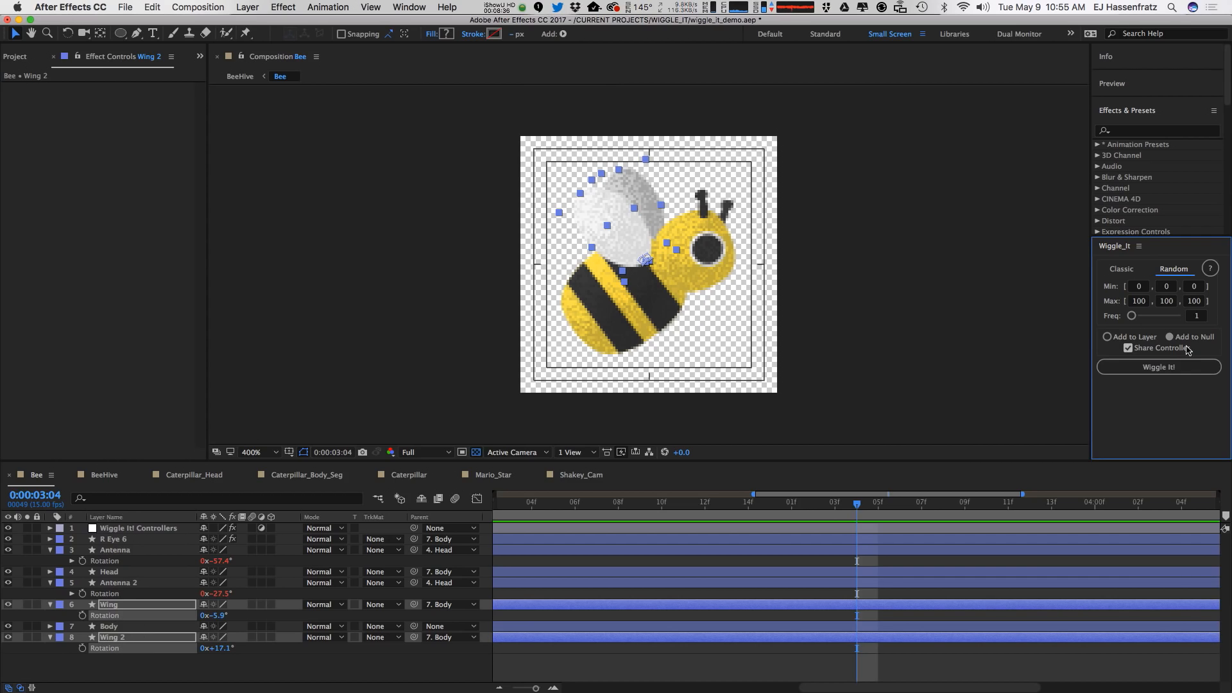
click(1158, 367)
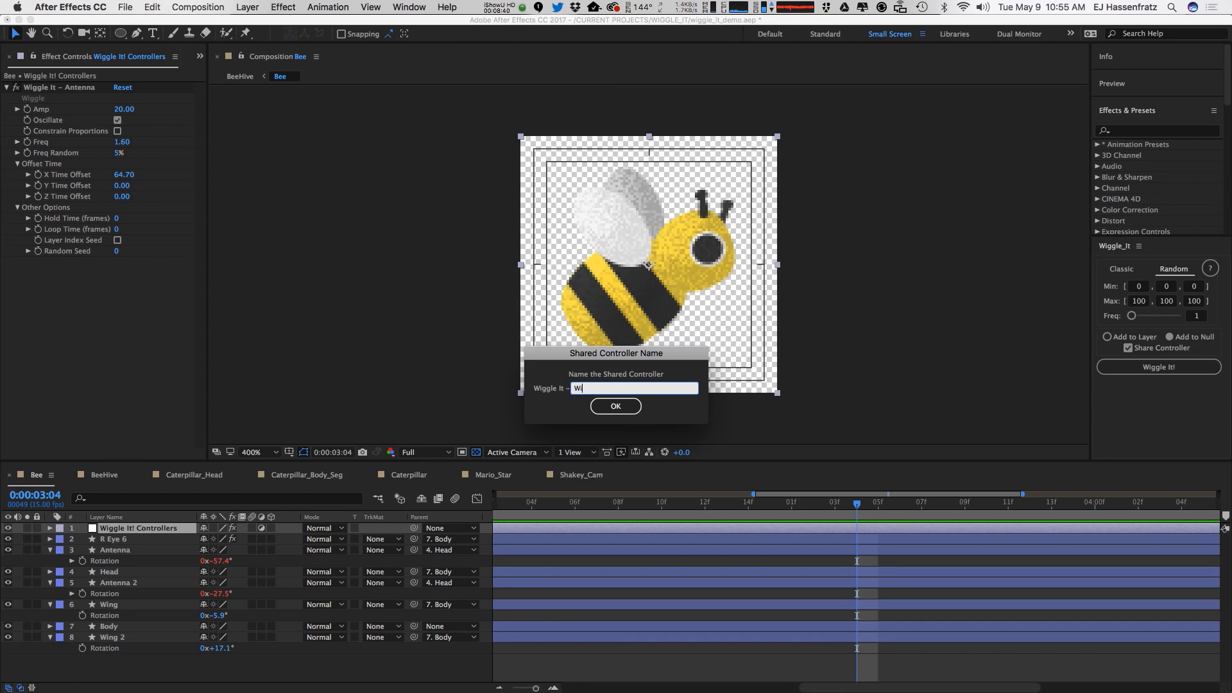
key(Return)
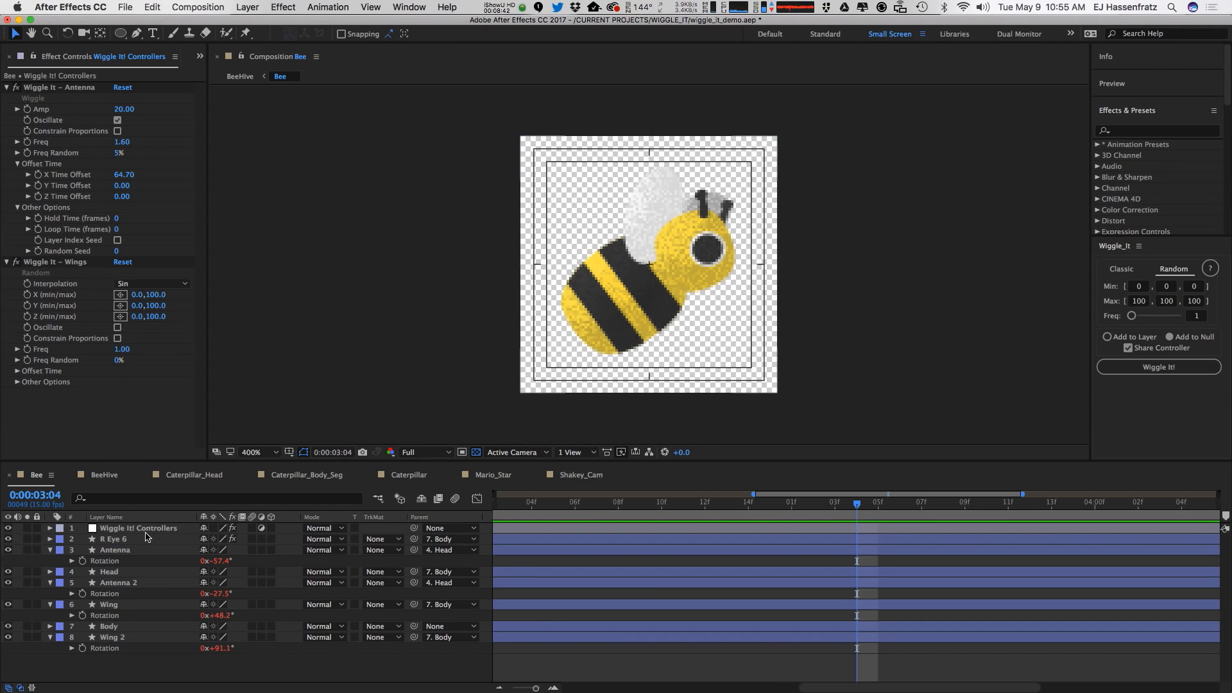
Preview the wing motion and set the Wings controller's X min/max range to -26 and 25.
click(150, 531)
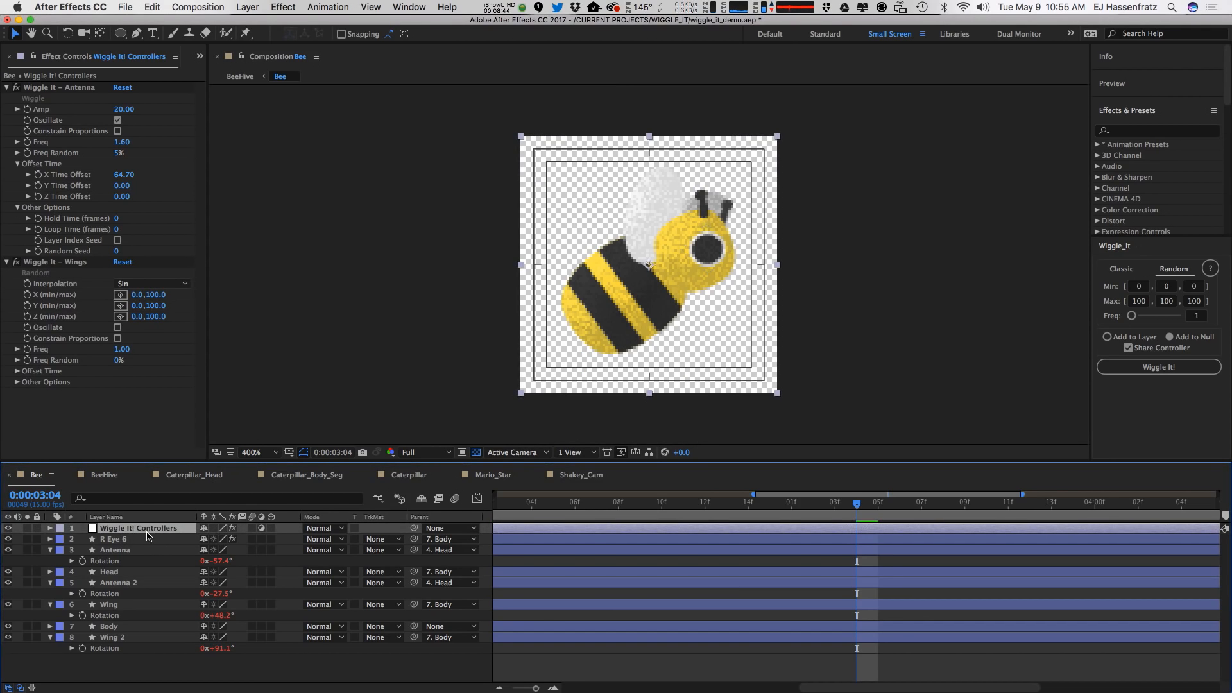
click(54, 265)
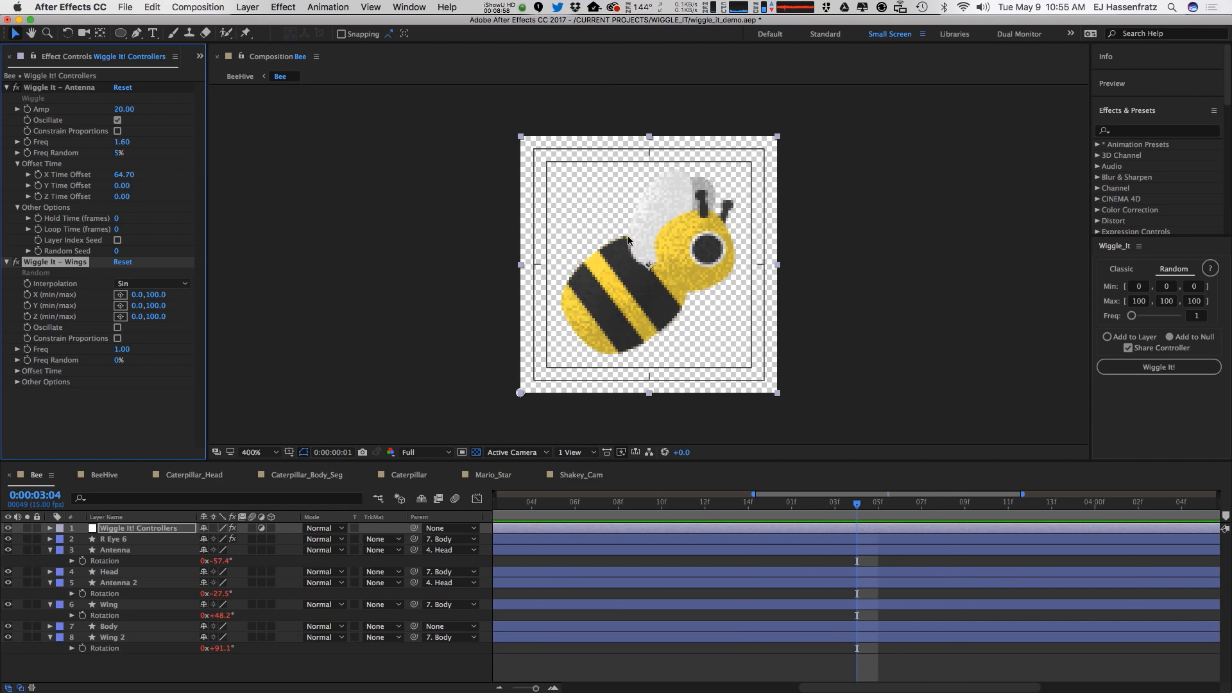
key(space)
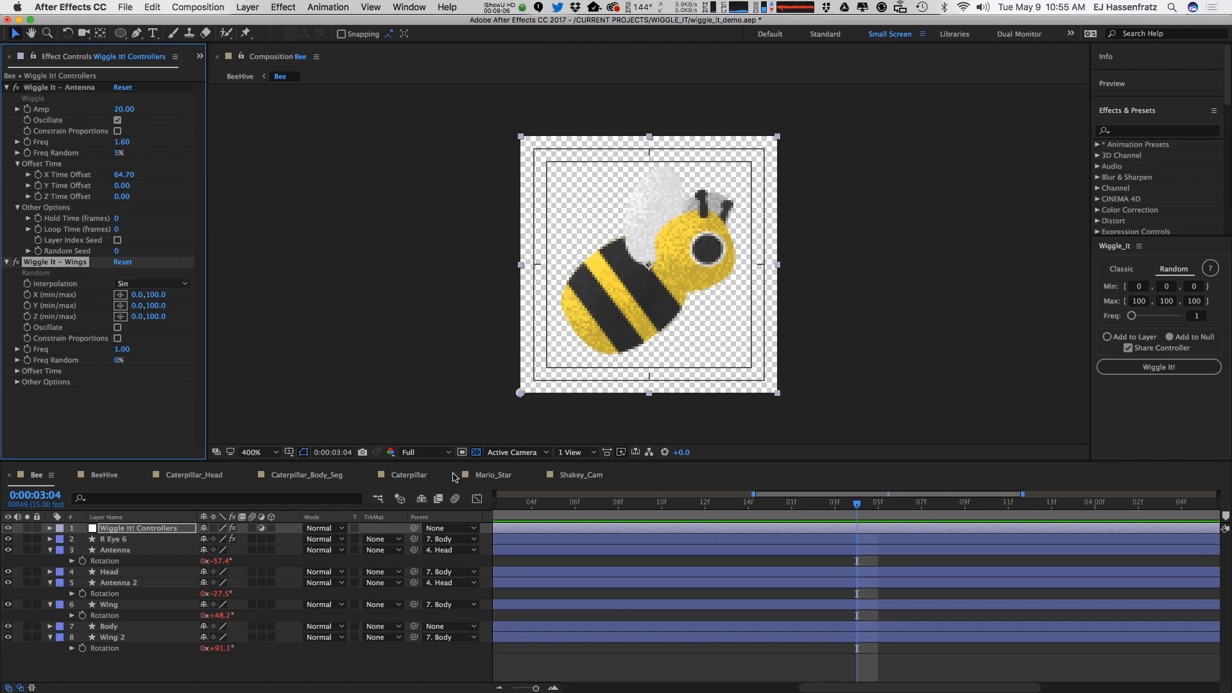
drag(134, 295, 167, 299)
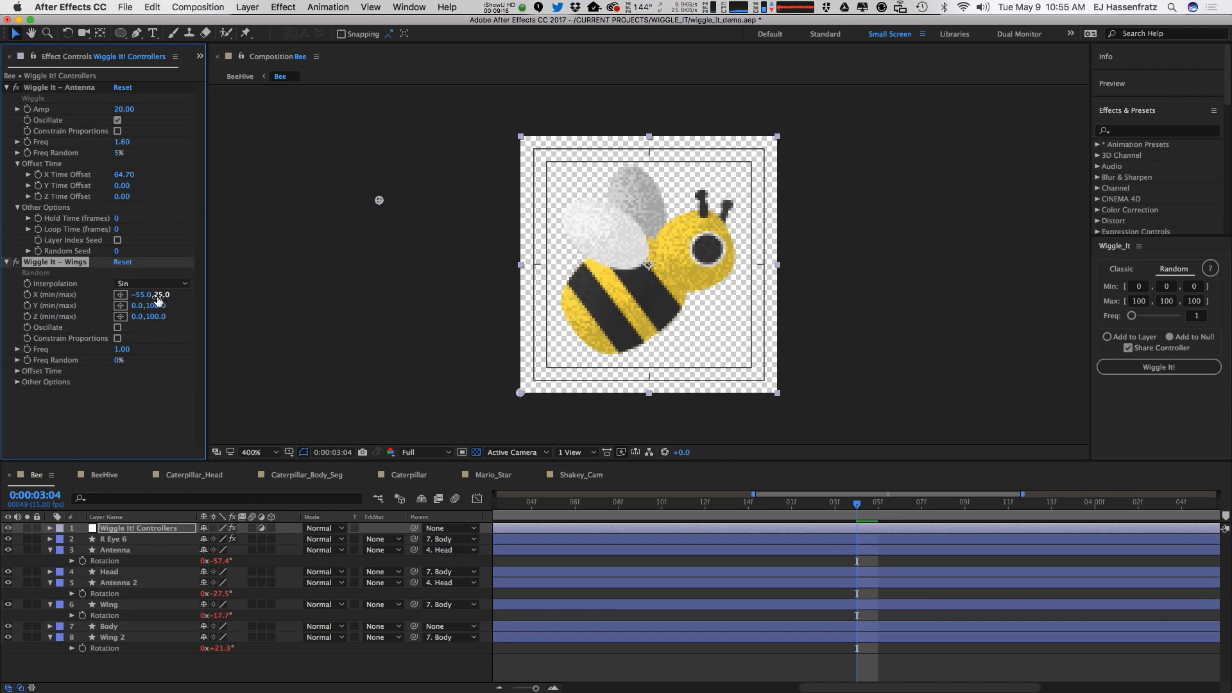
key(space)
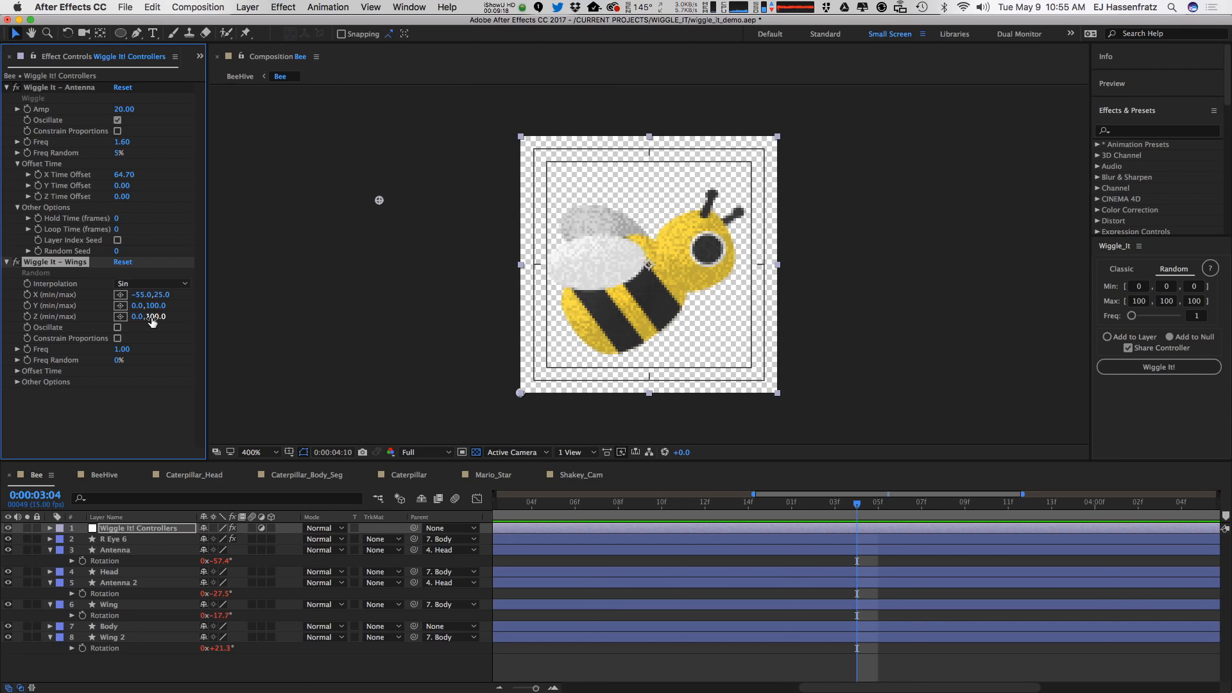
mouse_move(140, 299)
mouse_down()
mouse_move(159, 296)
mouse_move(157, 312)
mouse_up()
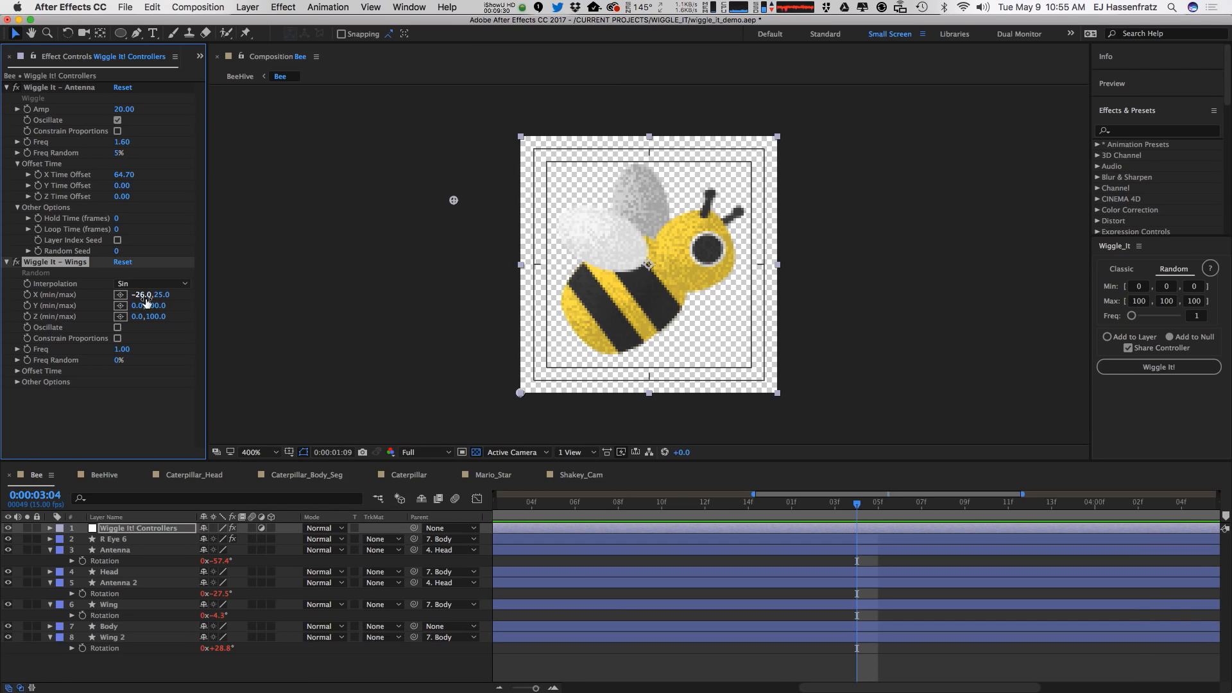
Enable Oscillate on the Wings wiggle and set its Freq to 3.
click(165, 285)
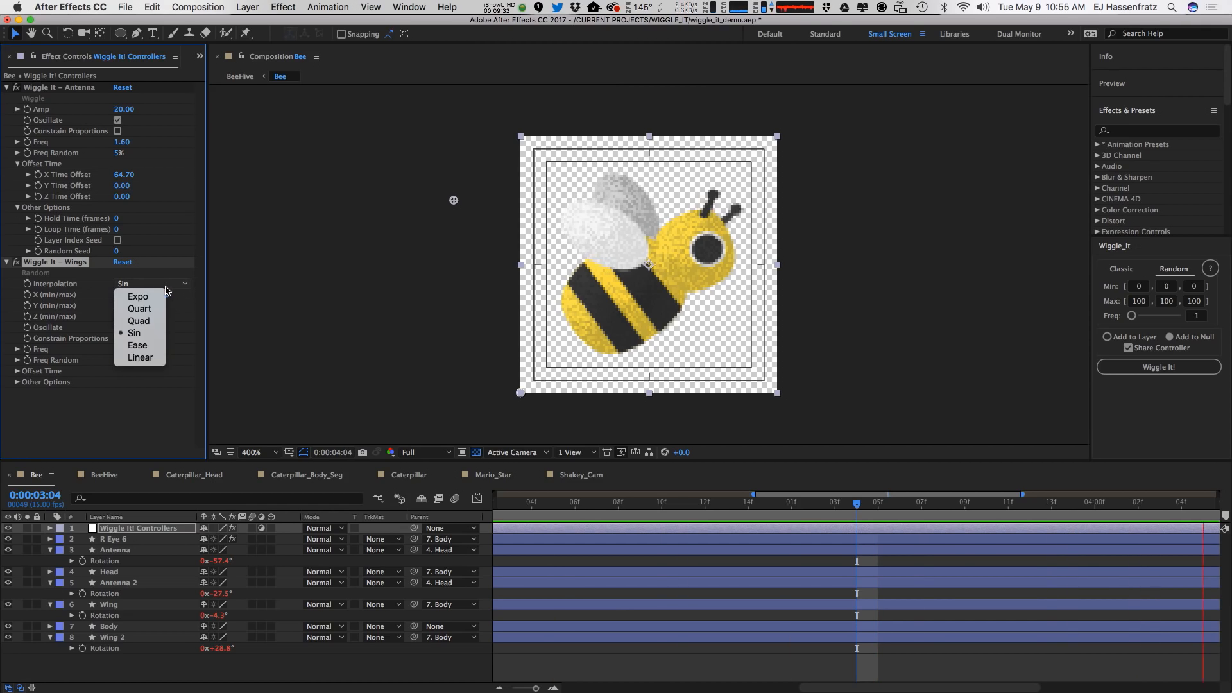
click(164, 284)
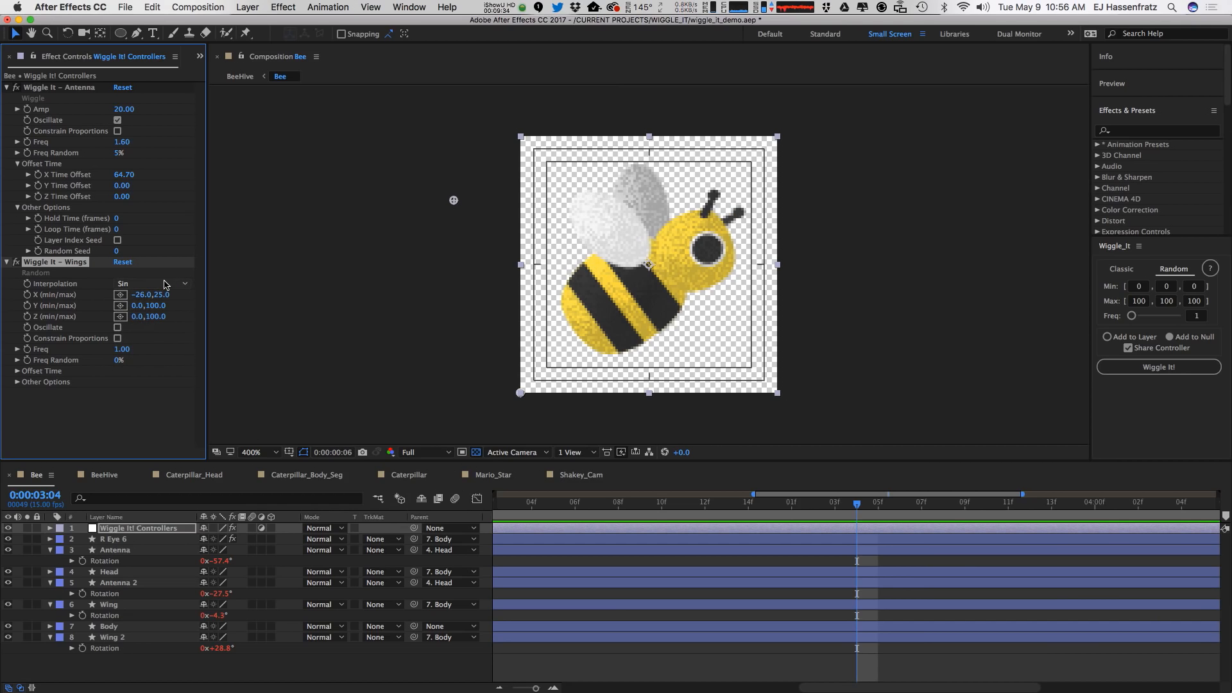
drag(128, 352, 161, 352)
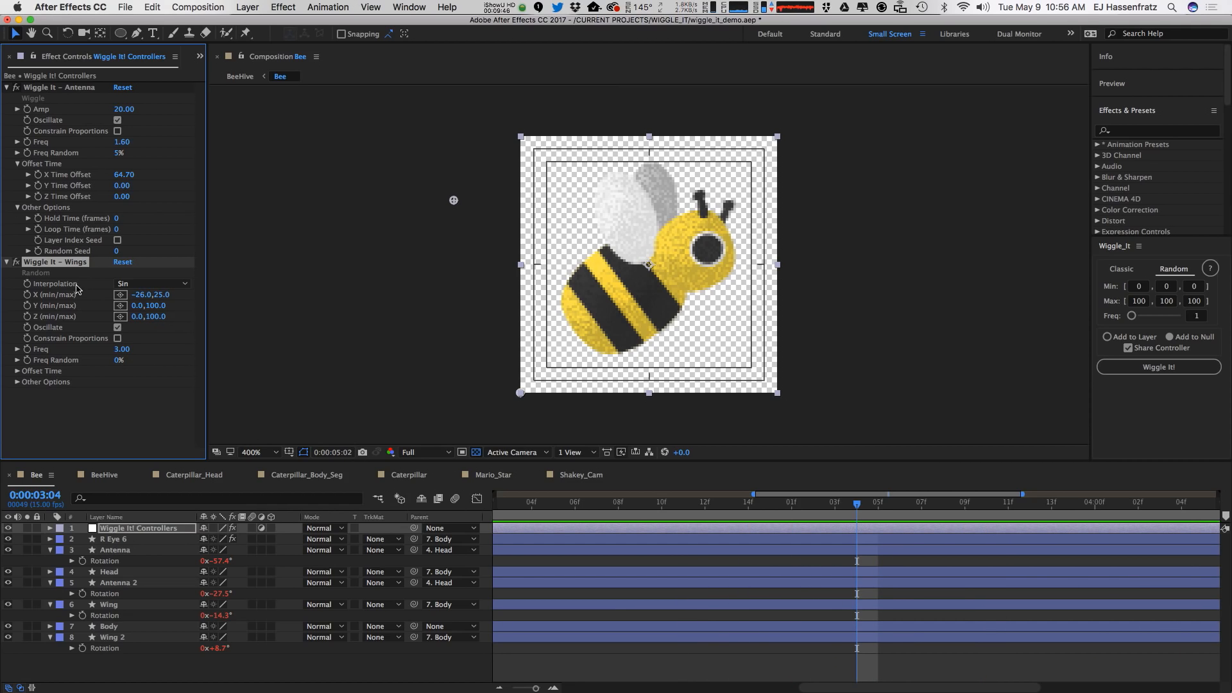
Try Quart and then Quad interpolation on the Wings wiggle, and set its Freq to 5.
click(149, 285)
click(177, 375)
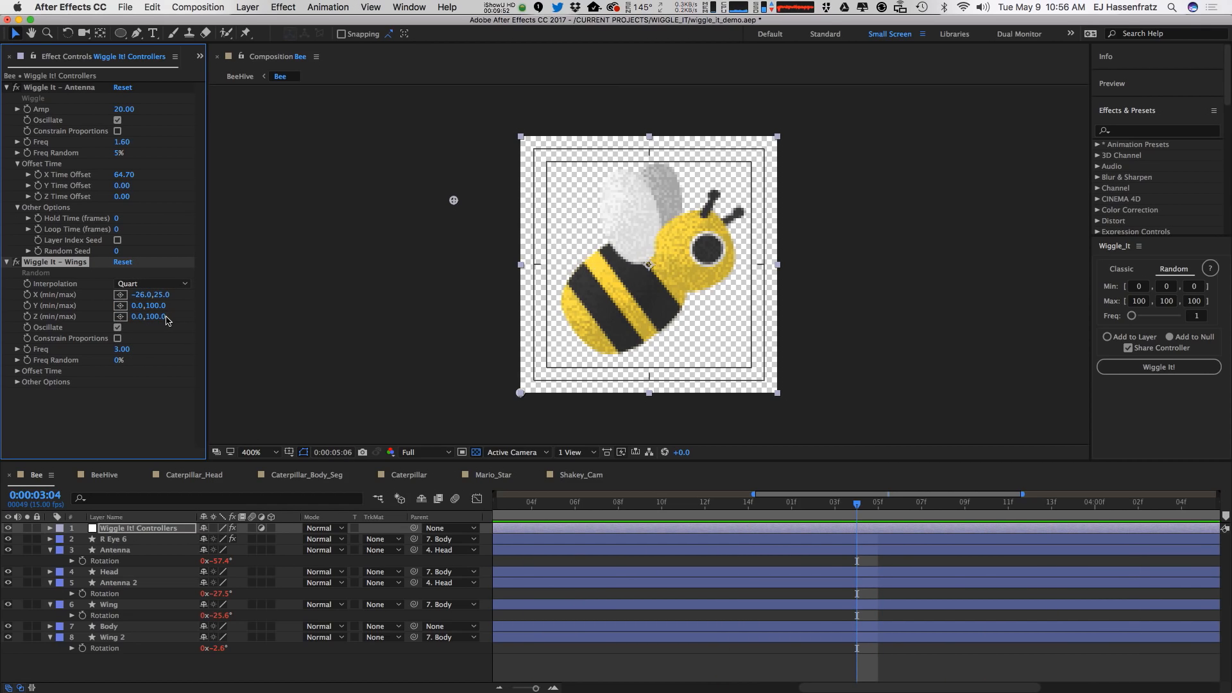
click(154, 283)
click(136, 382)
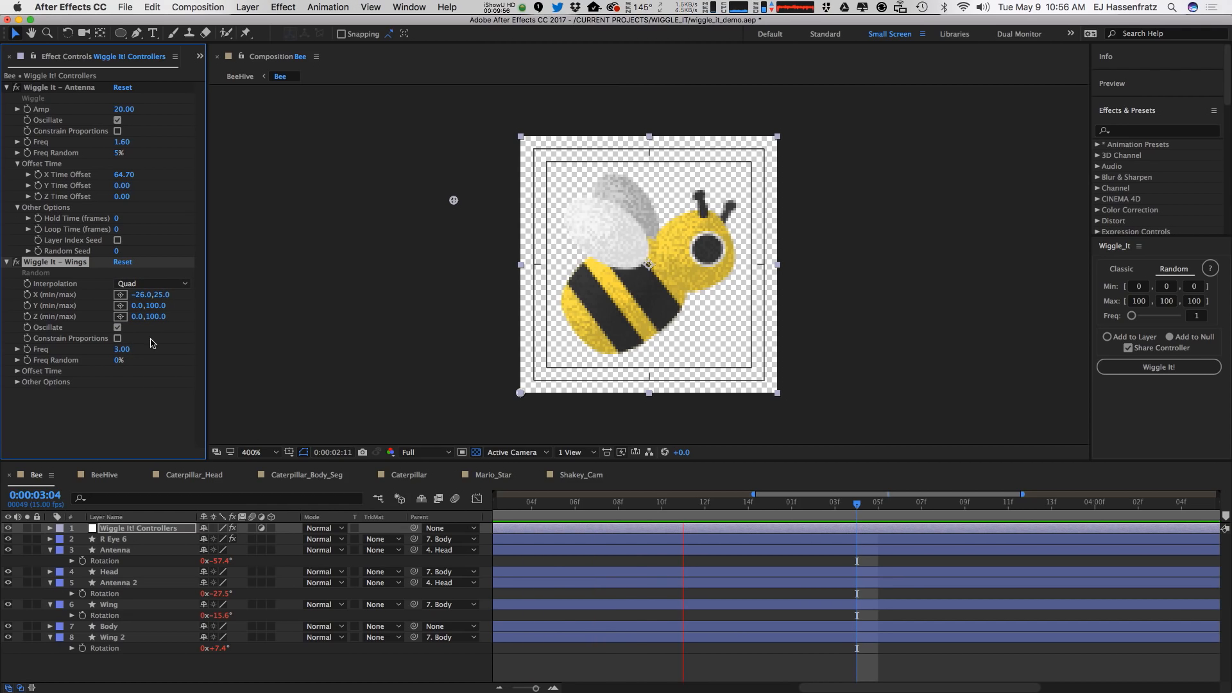
click(122, 349)
text(5)
key(Return)
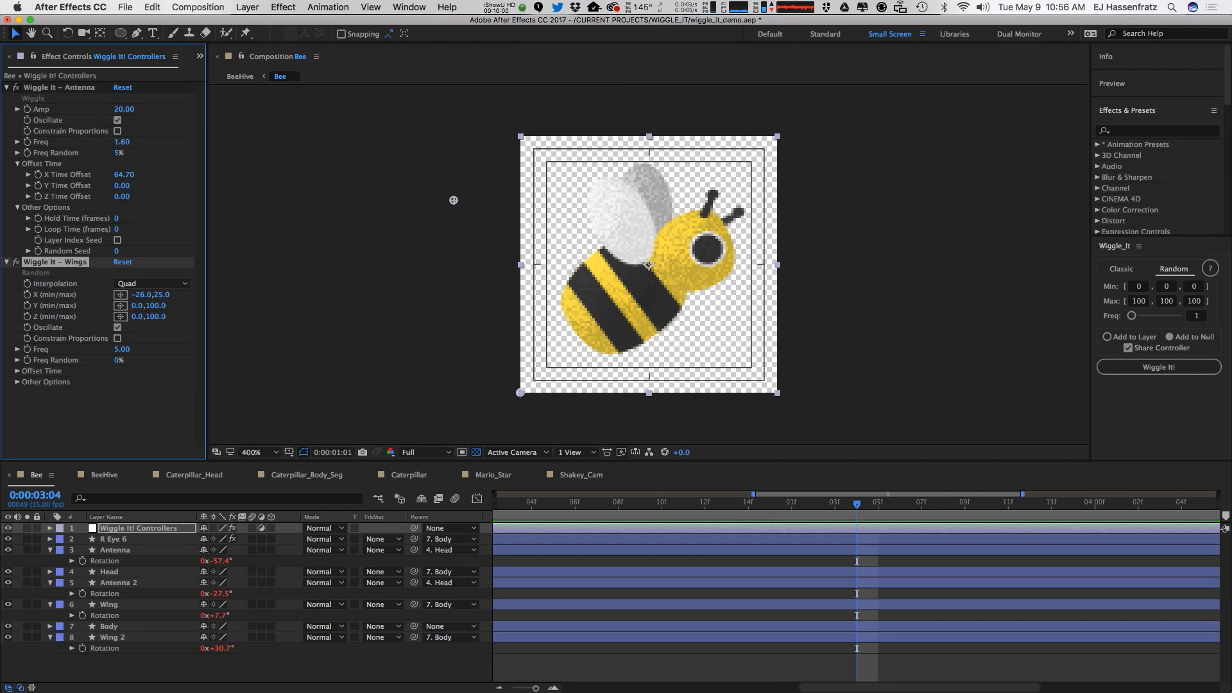
Change the Wings wiggle's interpolation to Expo and set its Freq to 6.
click(140, 286)
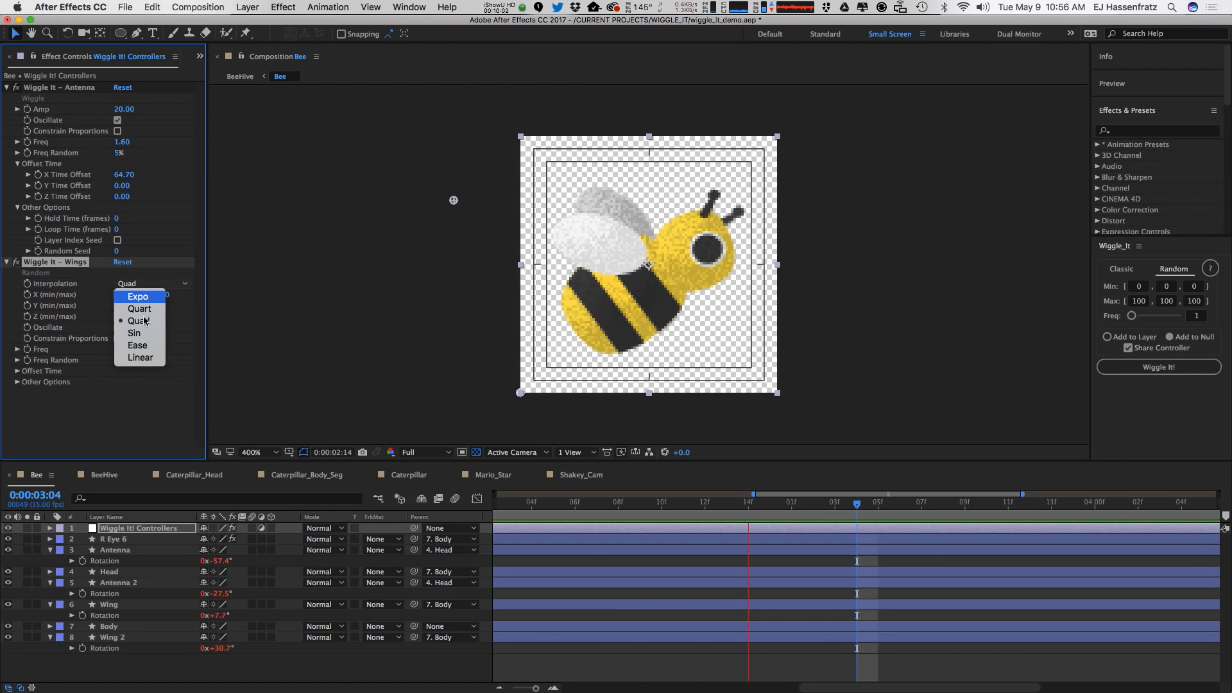
click(132, 338)
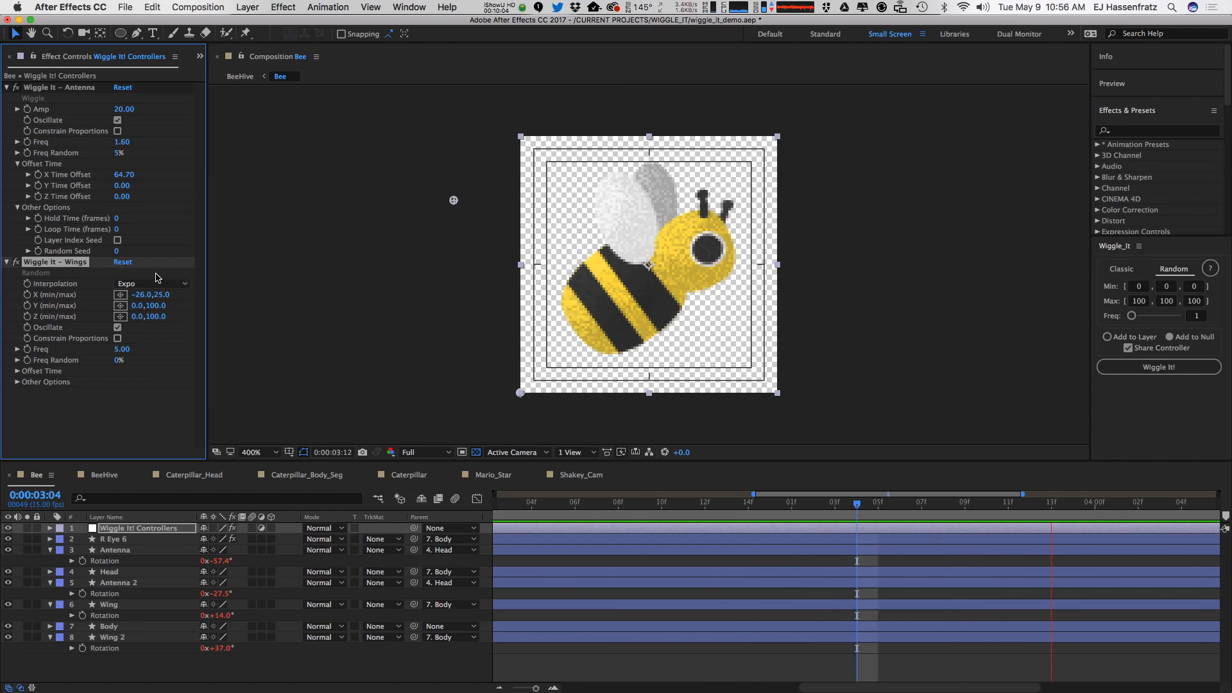
click(152, 284)
click(123, 346)
click(122, 349)
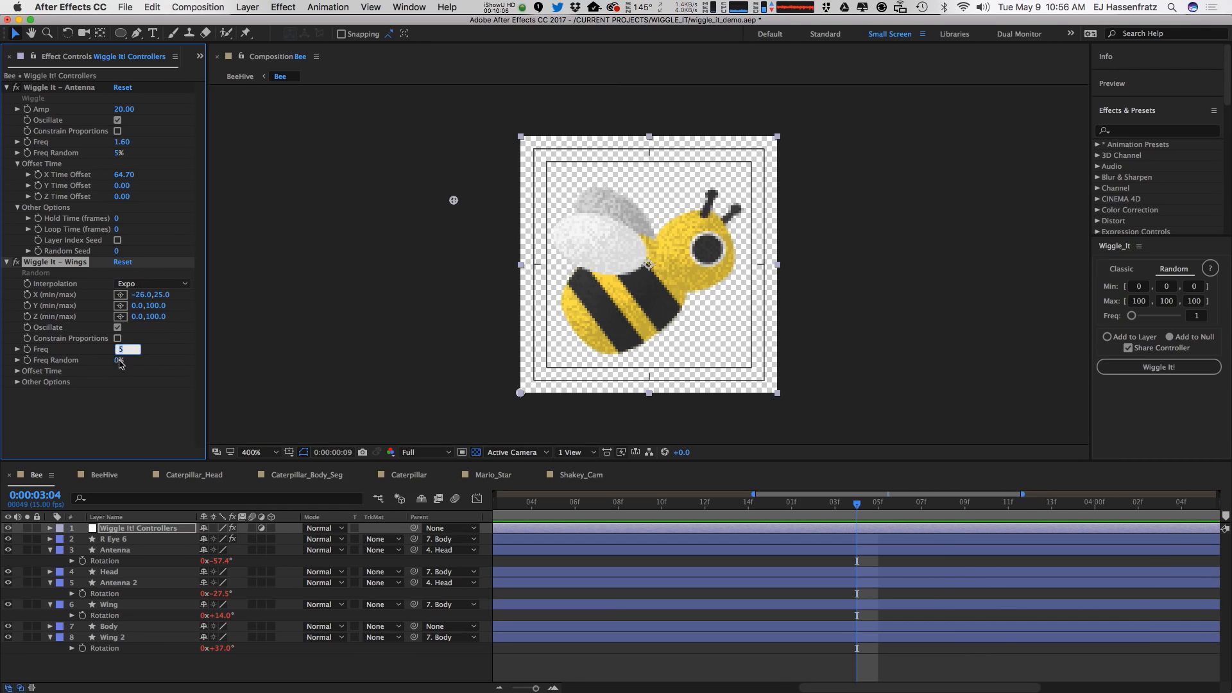
text(6)
key(Return)
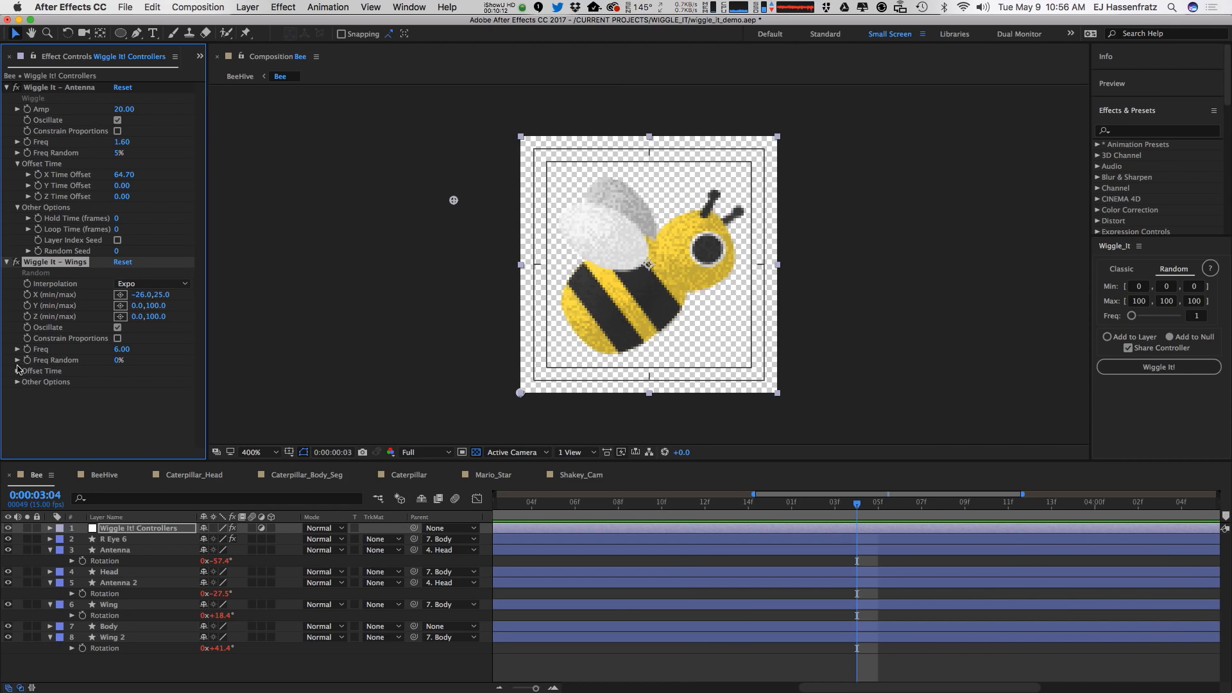
Set the Wings wiggle's Freq Random to 5% and its X Time Offset to 14.30, previewing the flapping.
click(17, 371)
click(121, 360)
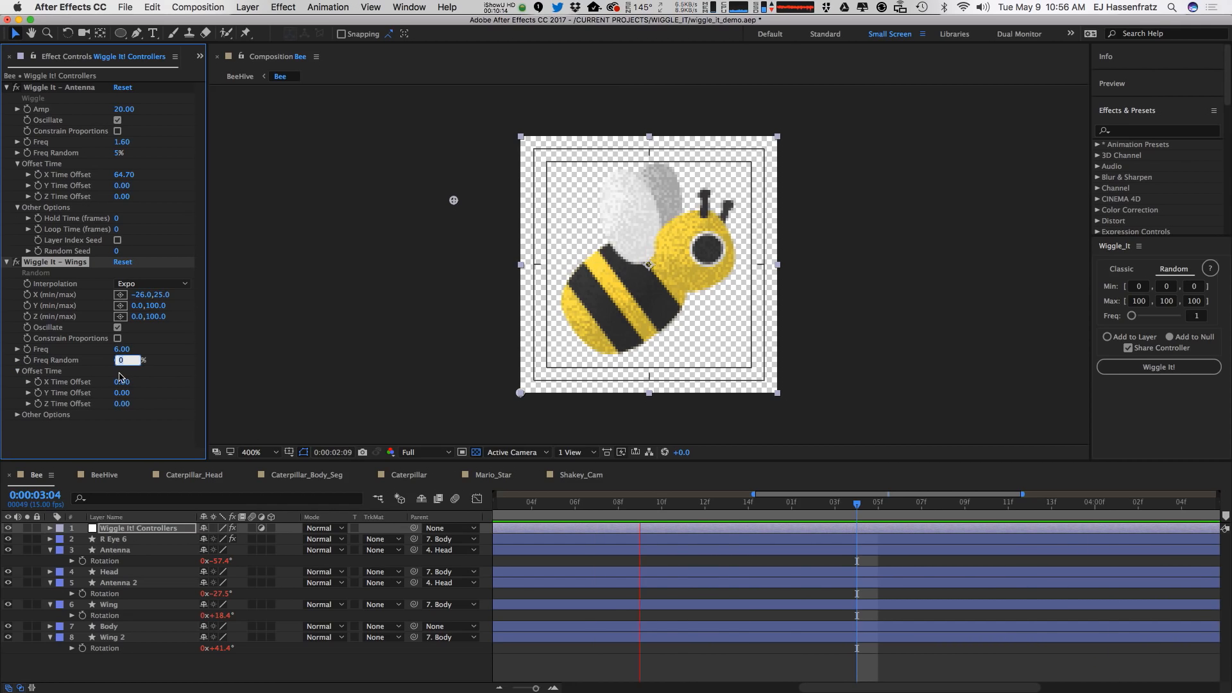
text(5)
key(Return)
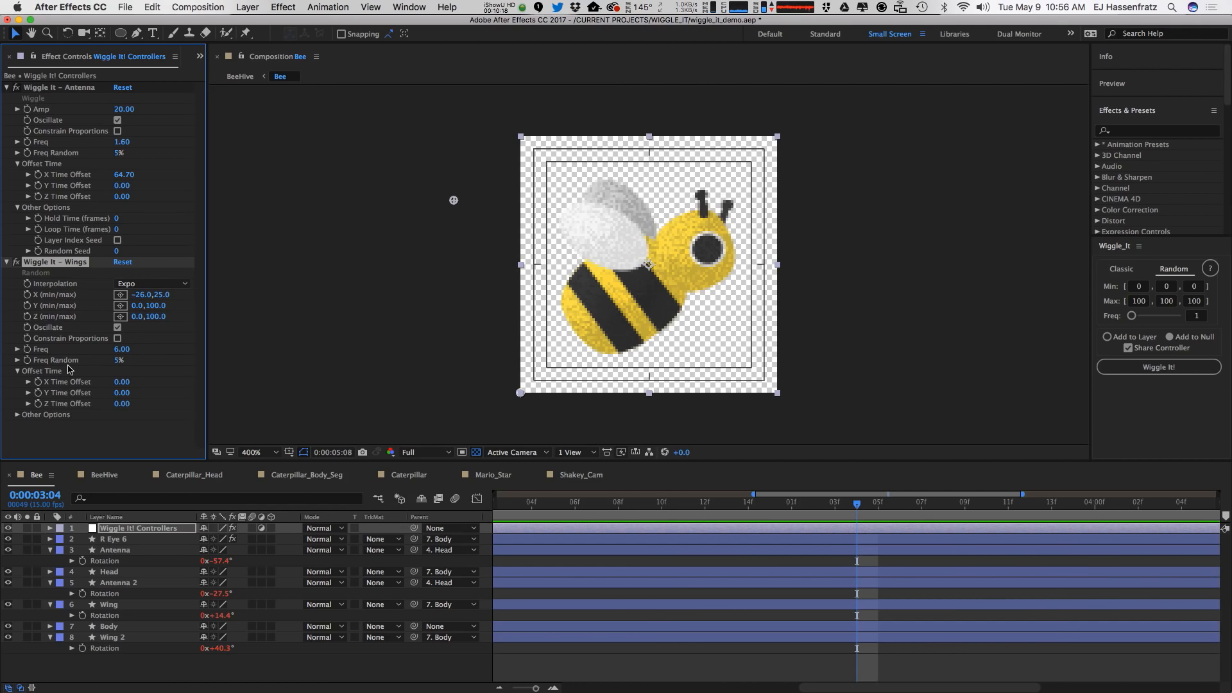
drag(122, 382, 138, 385)
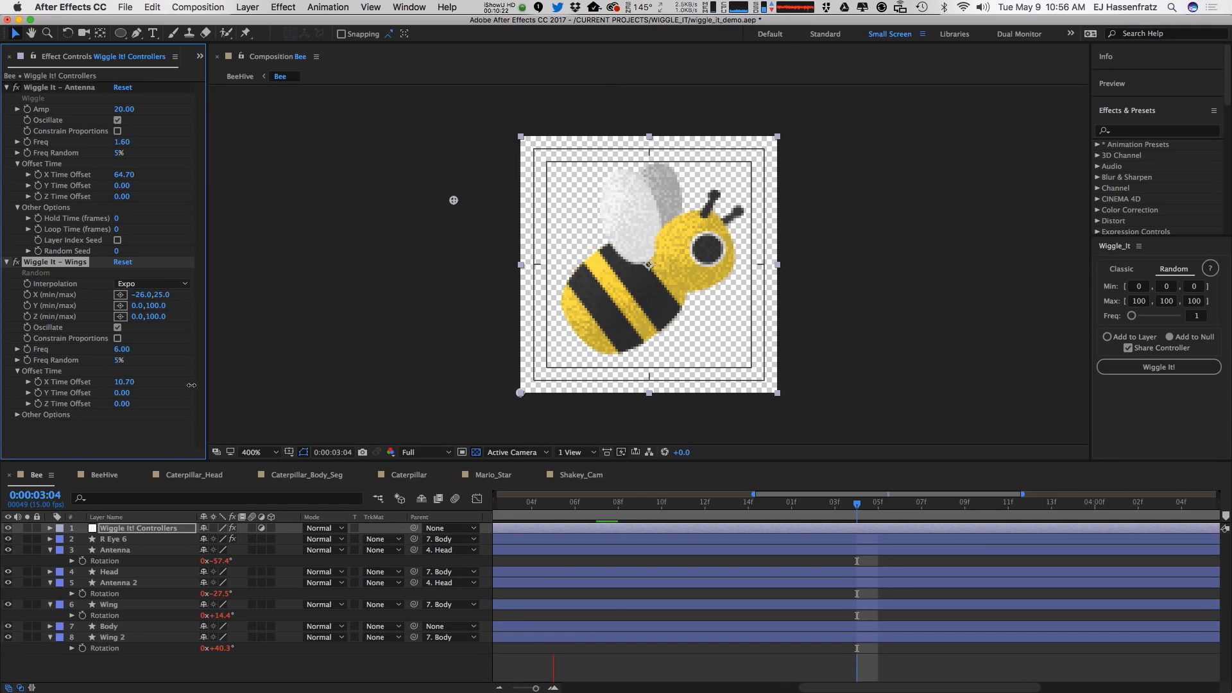
drag(124, 382, 154, 382)
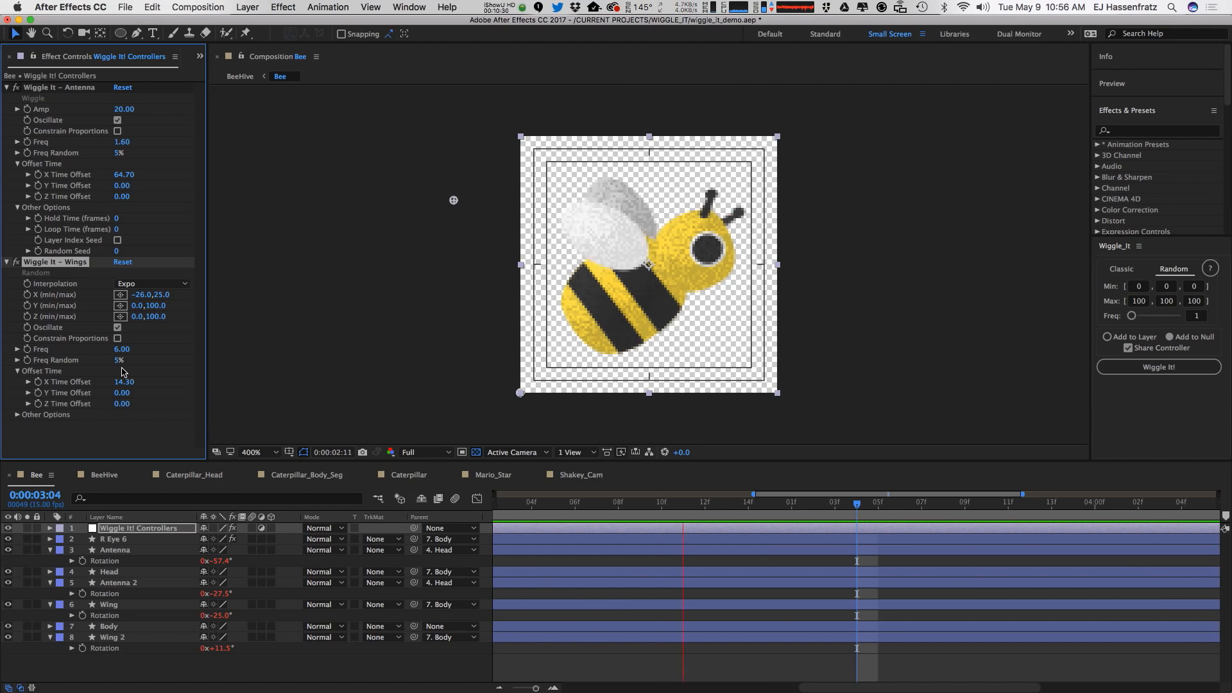
Set the Wings wiggle's X Time Offset to 10.20 and show the Bee composition's full duration in the timeline.
drag(122, 385, 96, 385)
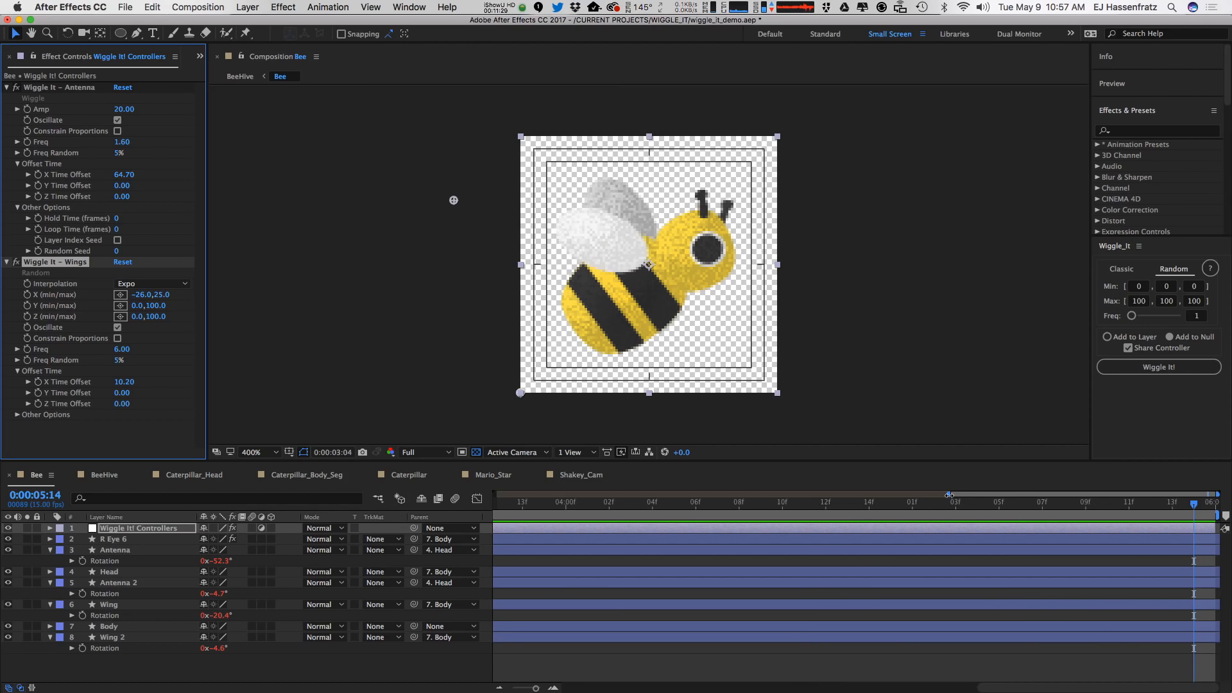
drag(949, 494, 496, 500)
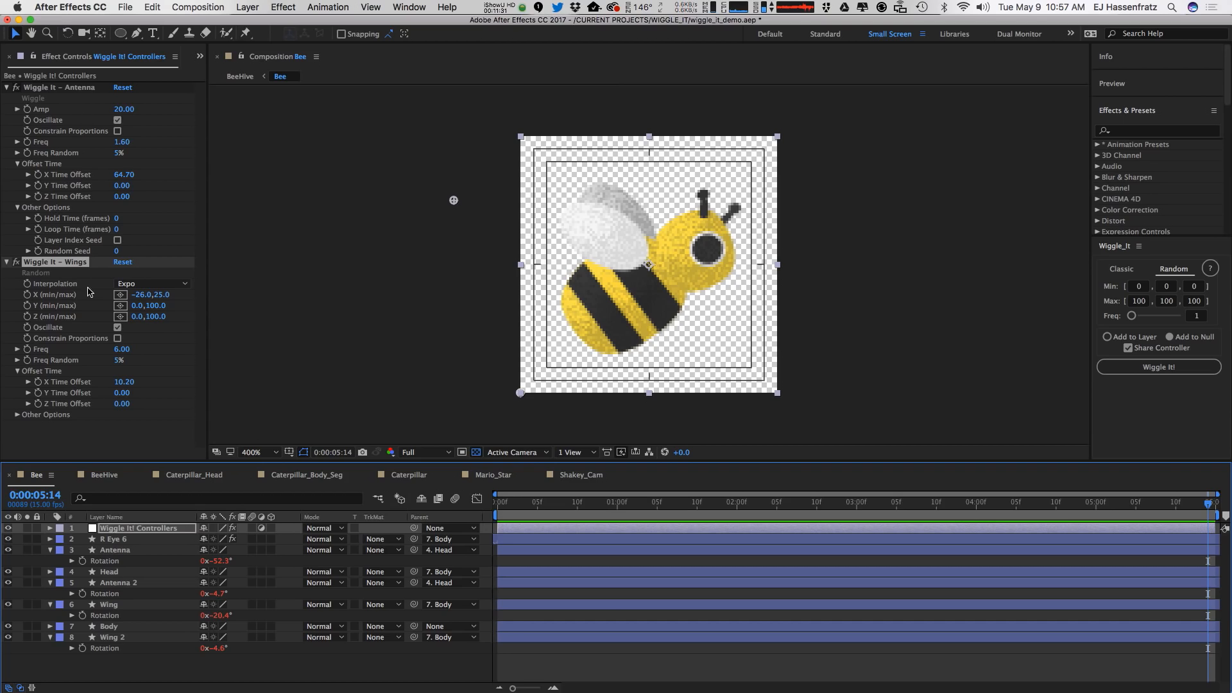
click(172, 427)
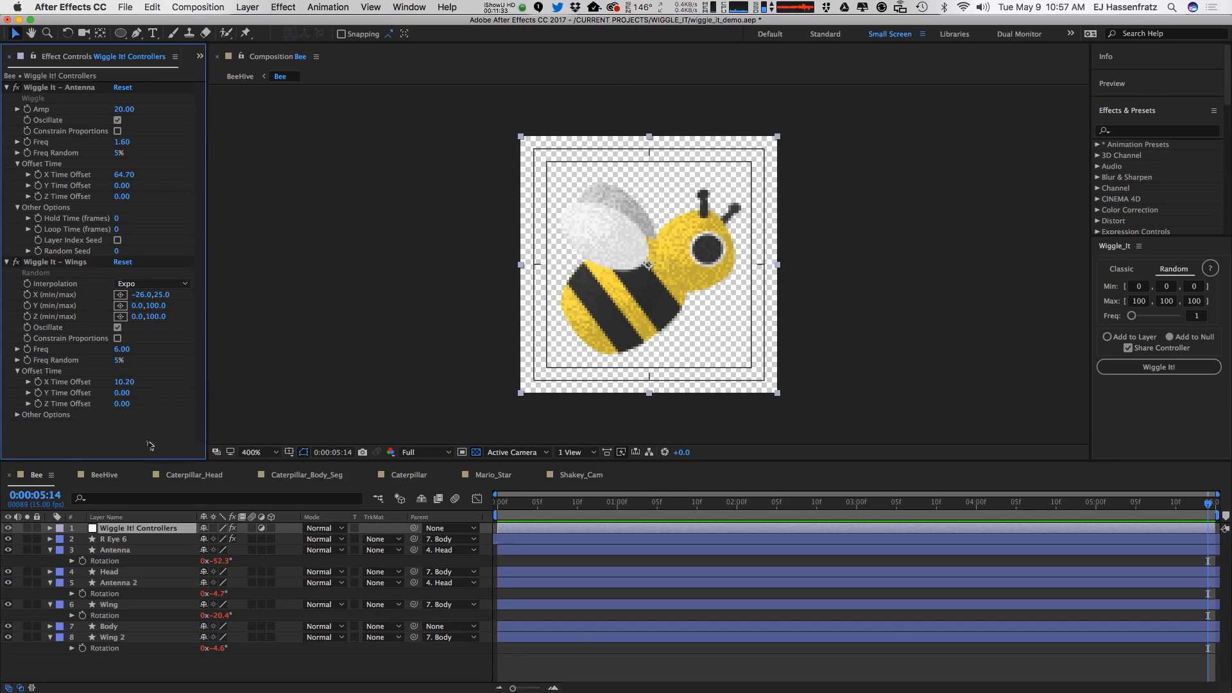
Preview the bee swarm in the BeeHive composition and examine its Wiggle It! Controllers layer.
click(109, 476)
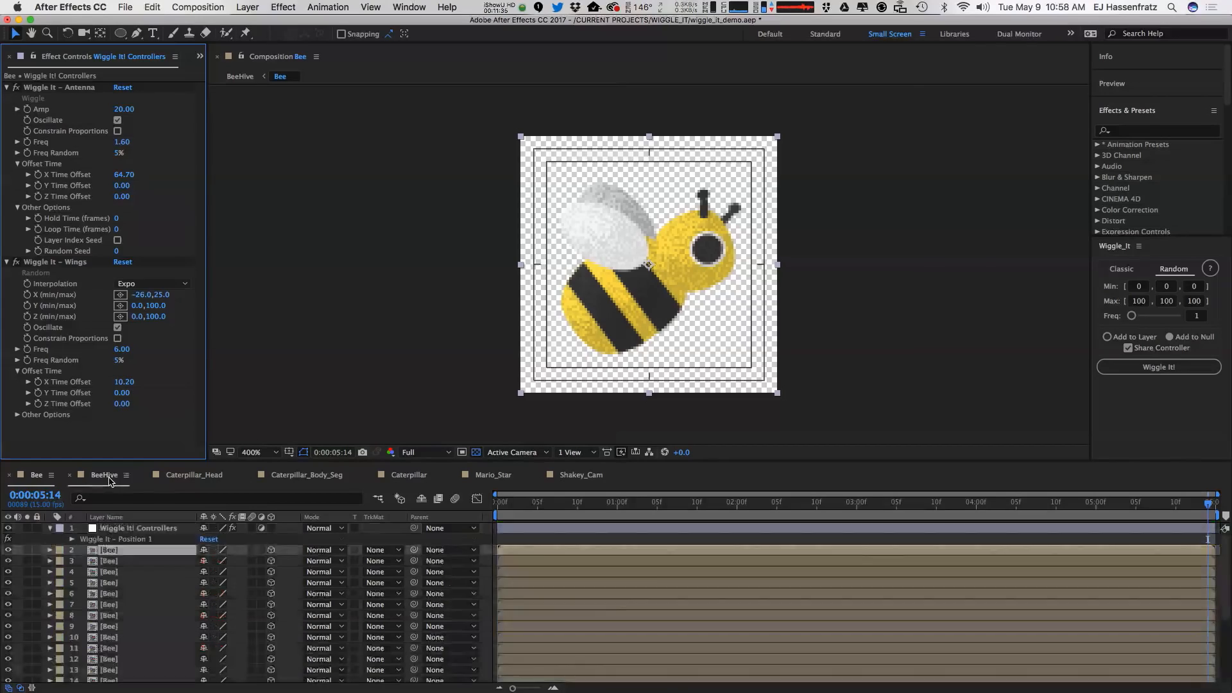
key(space)
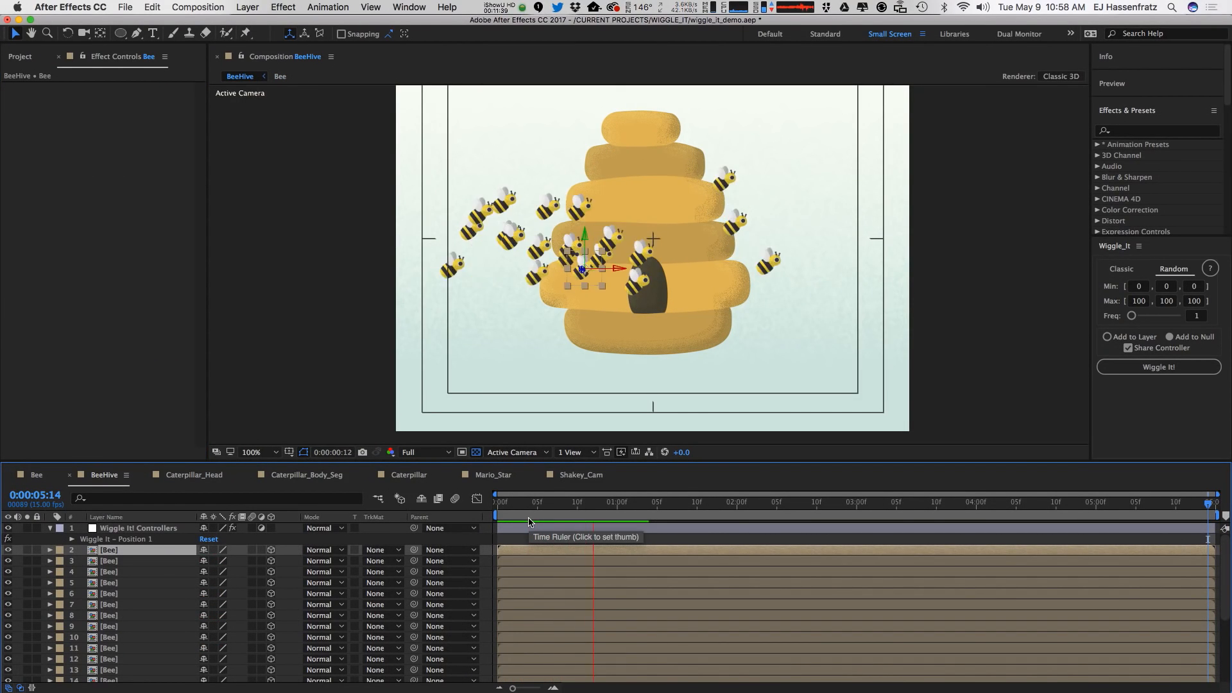
click(152, 530)
key(space)
click(942, 297)
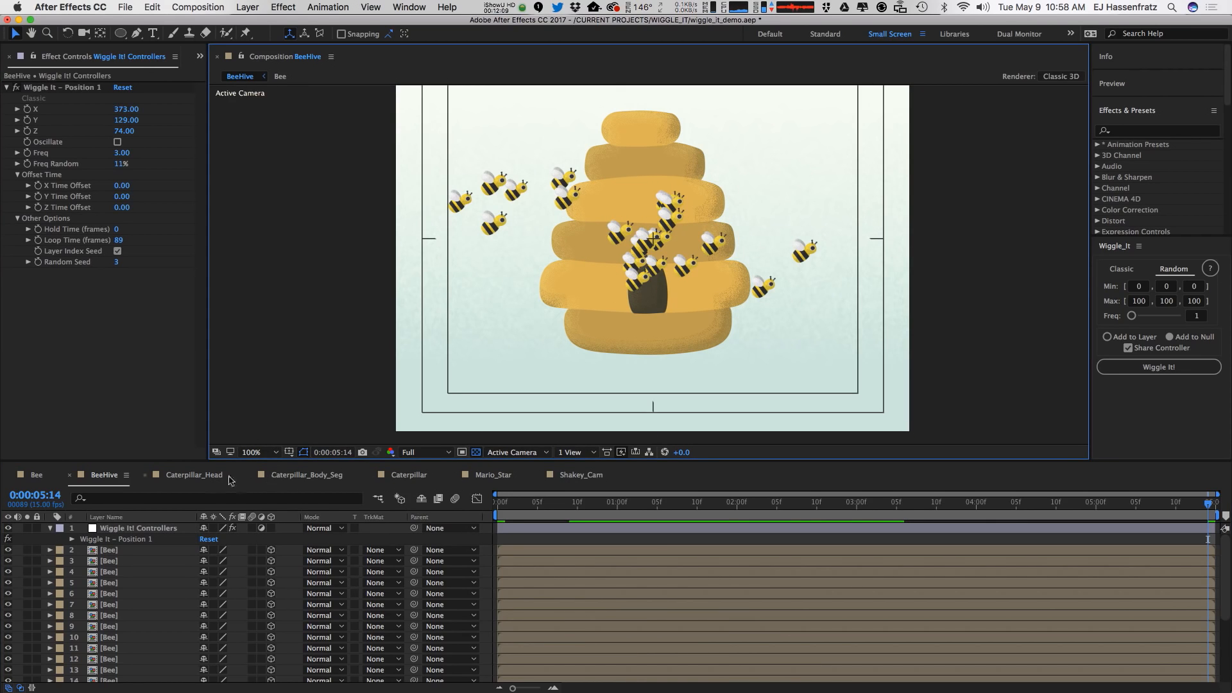
Open the Caterpillar_Head composition and reveal the Rotation properties of the Antenna 2 and Antenna layers.
click(194, 475)
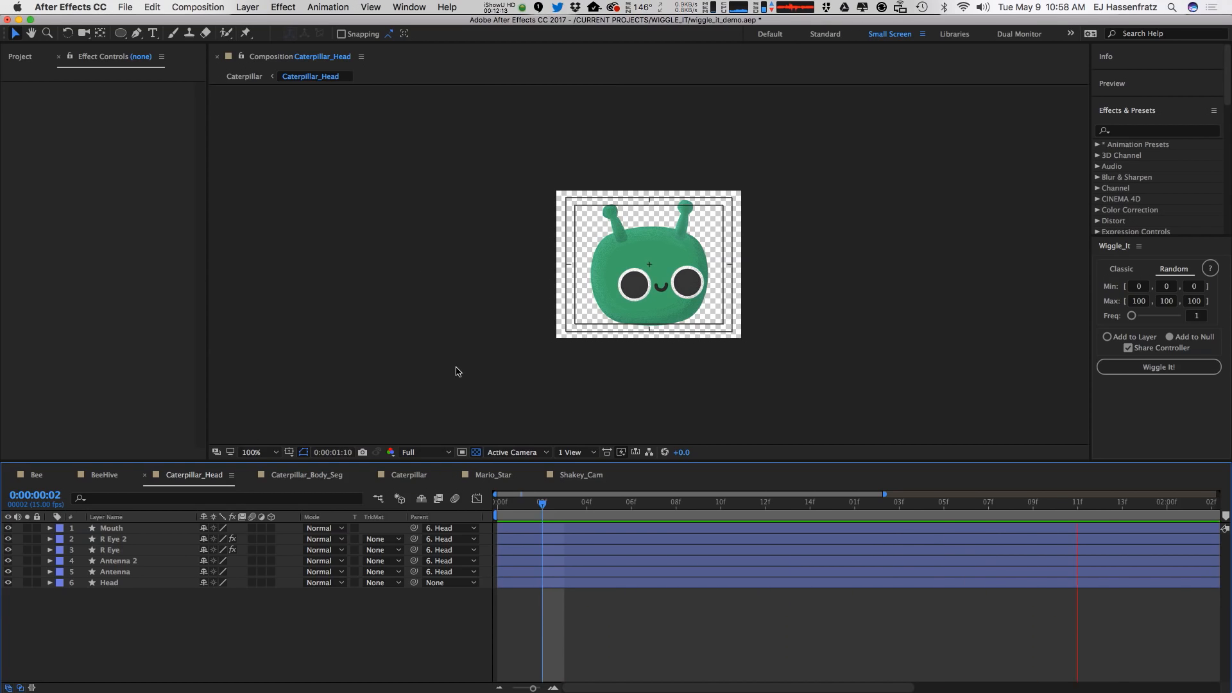
click(112, 563)
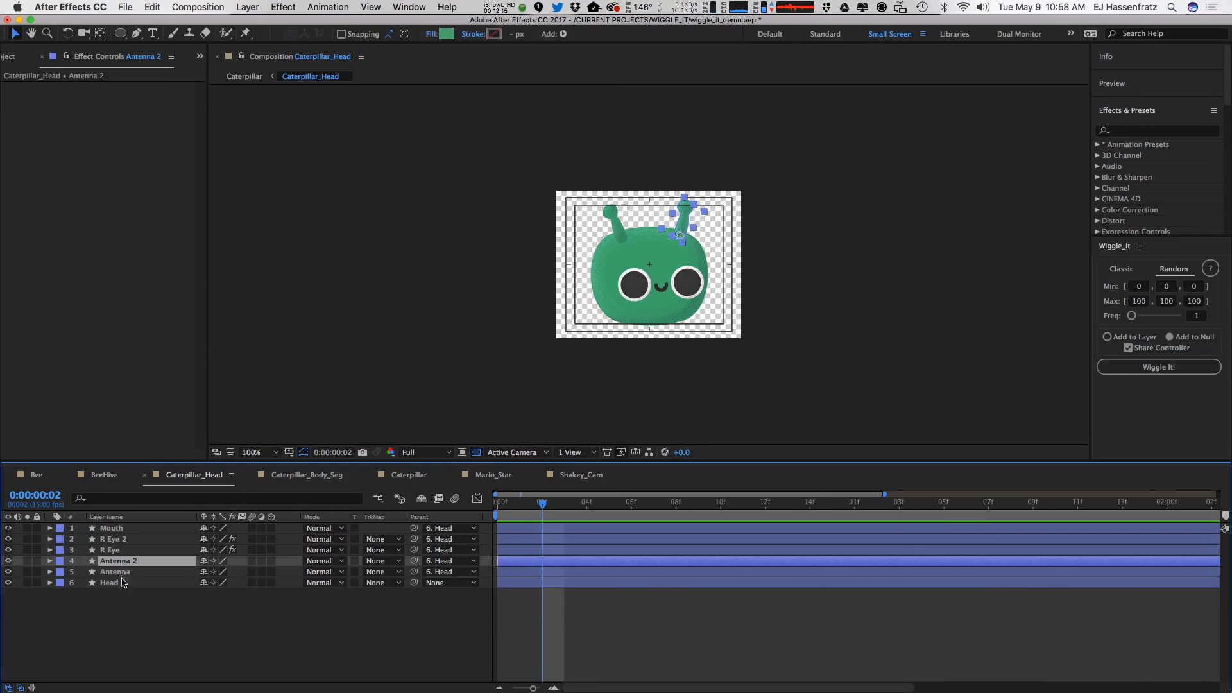
shift+click(122, 572)
key(r)
super+click(124, 583)
super+click(124, 595)
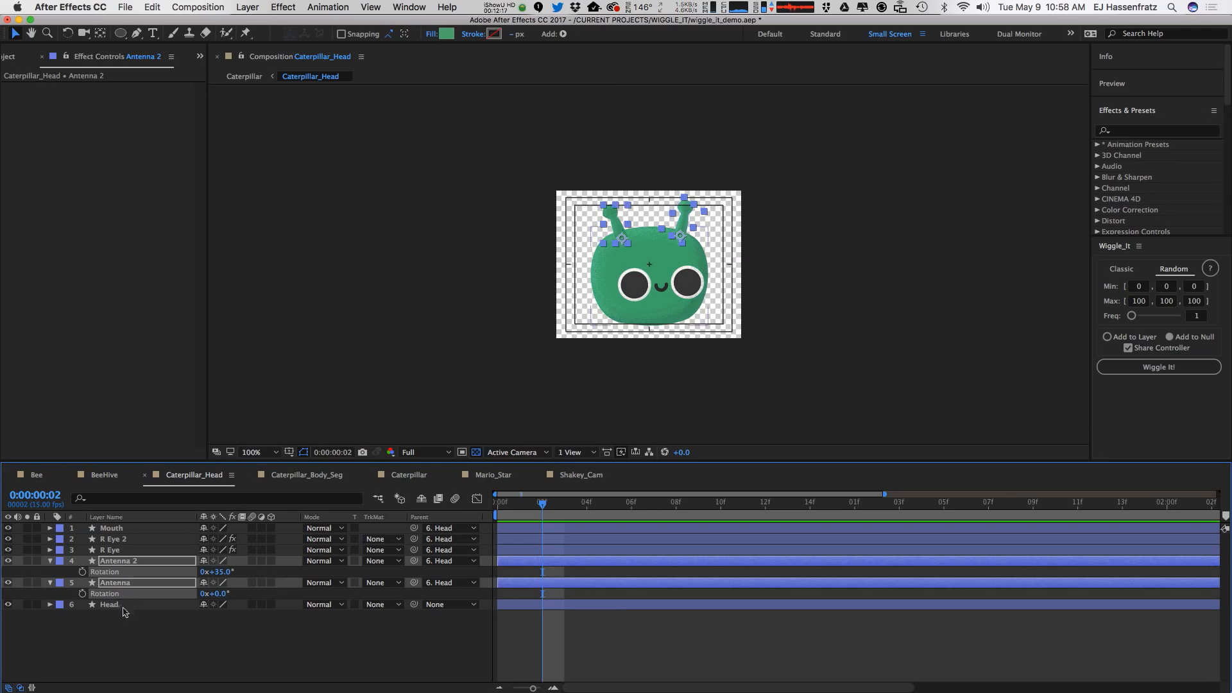
Apply a Random wiggle to both antennas' rotation through a shared null controller named Antenna.
click(1179, 268)
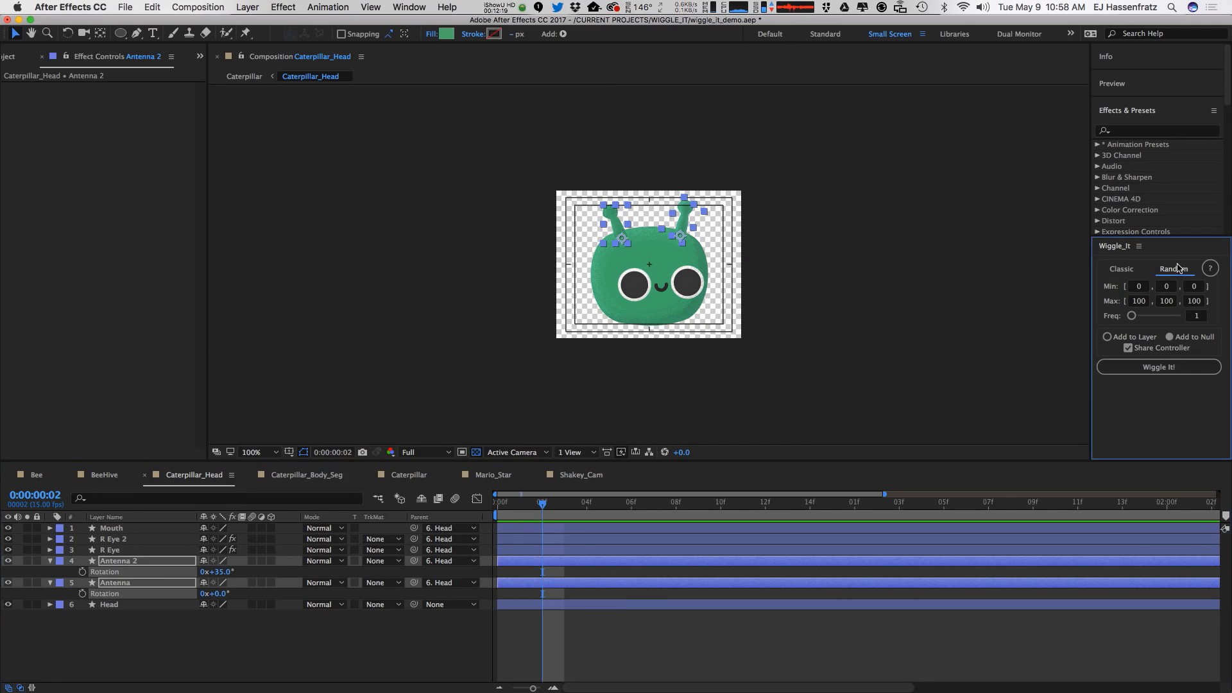
click(1145, 366)
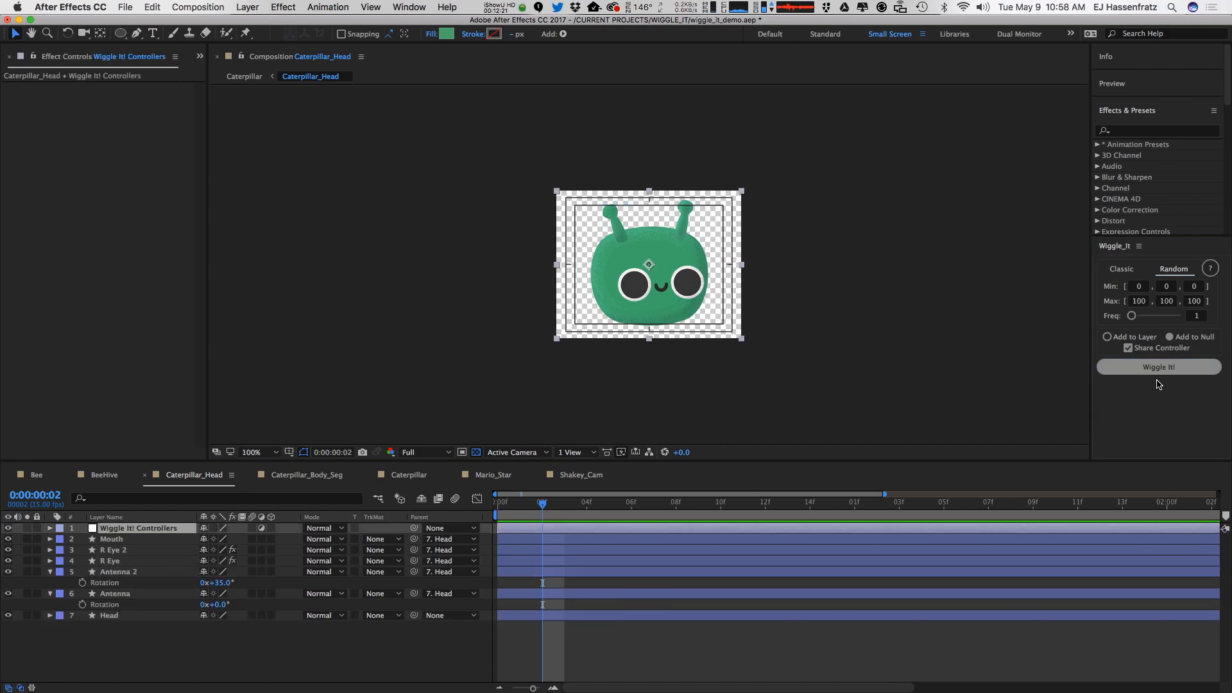
text(Anten)
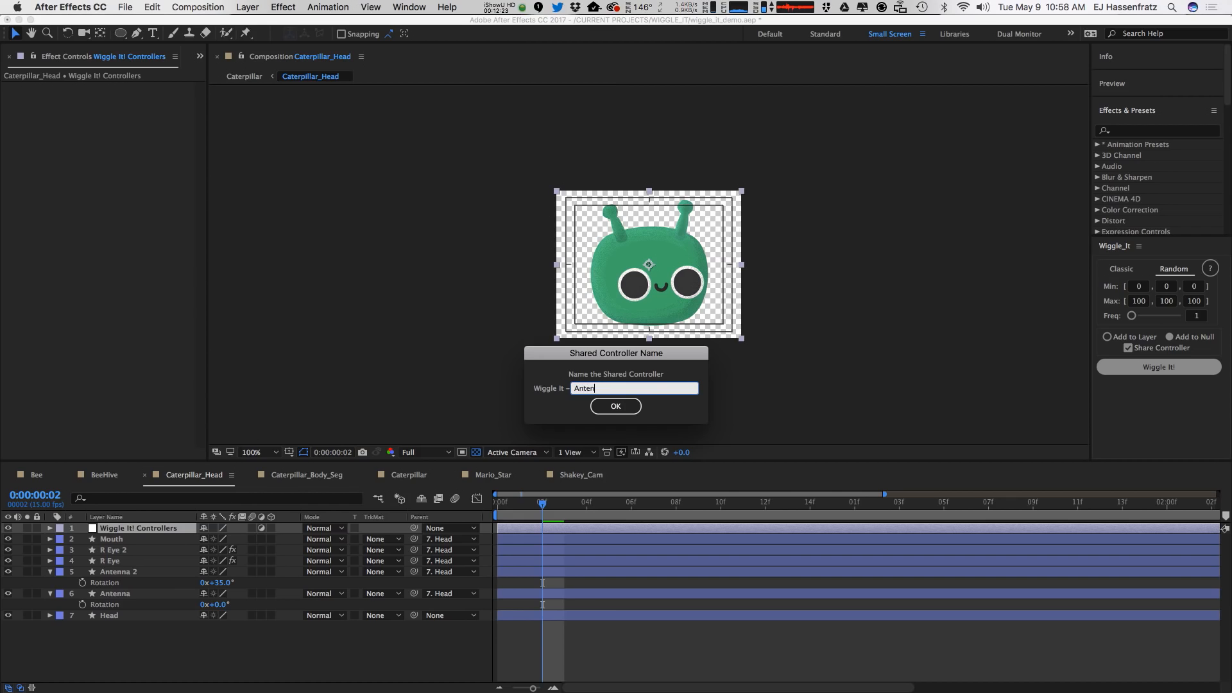
text(na)
key(Return)
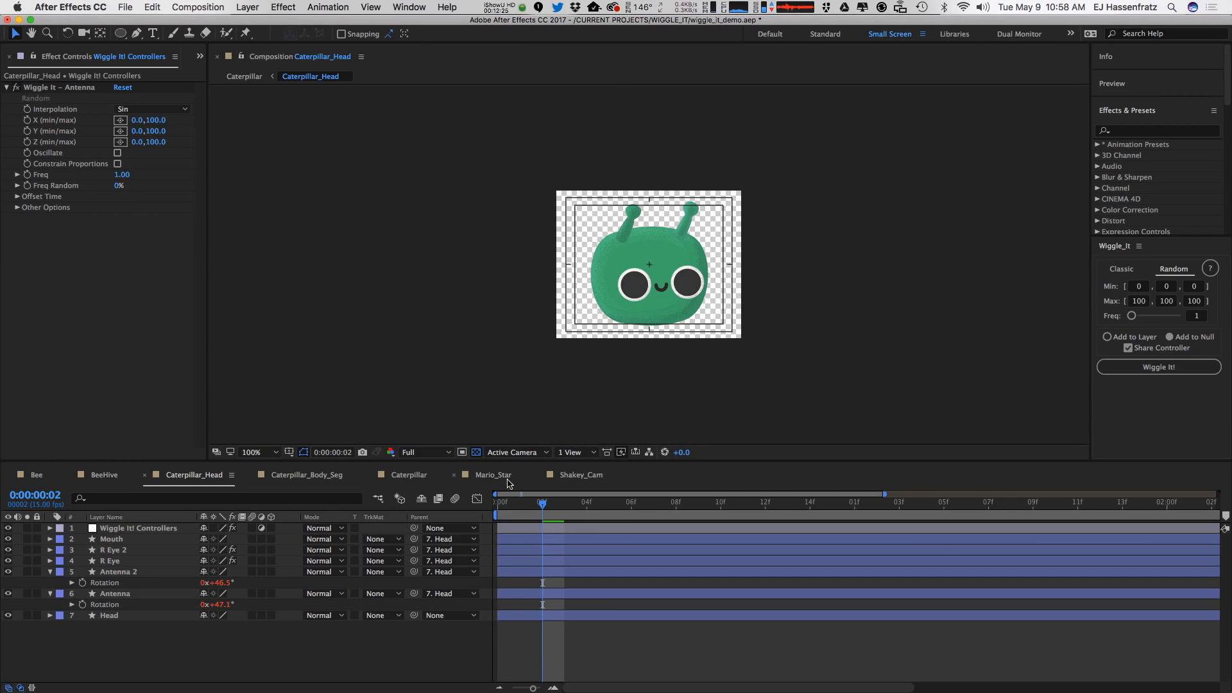
Set the Antenna wiggle's X min/max to -35.0 and 68.0 and preview the movement.
click(120, 120)
click(547, 255)
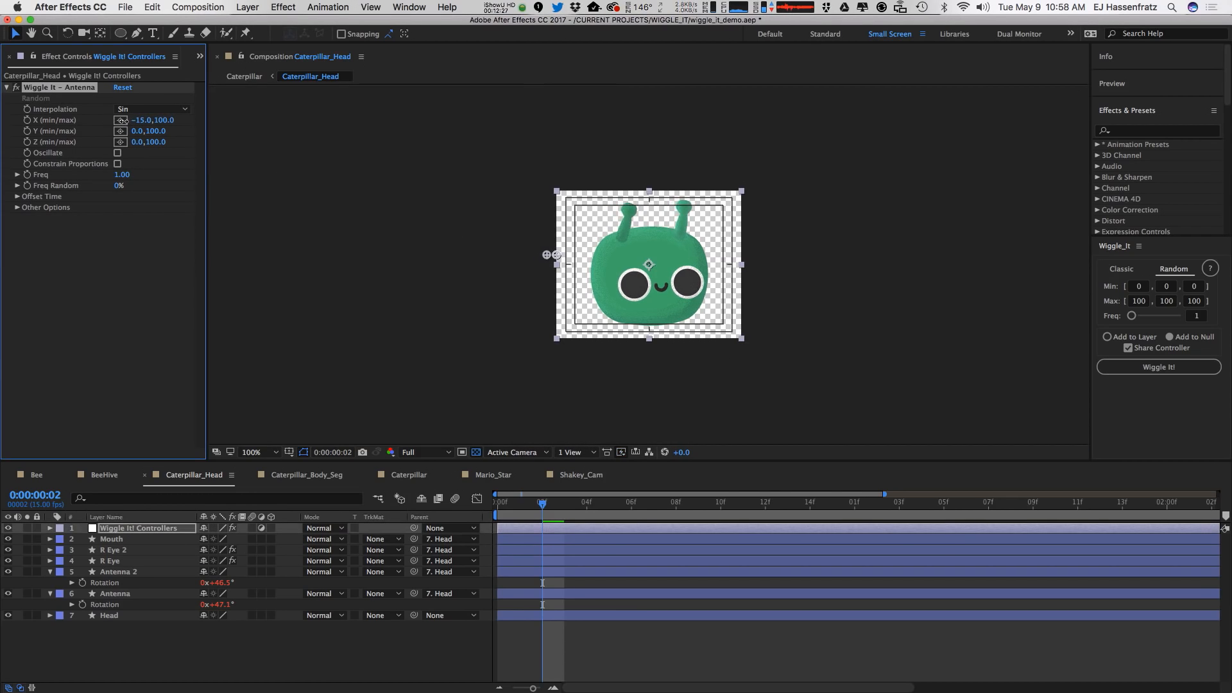
click(122, 120)
click(518, 231)
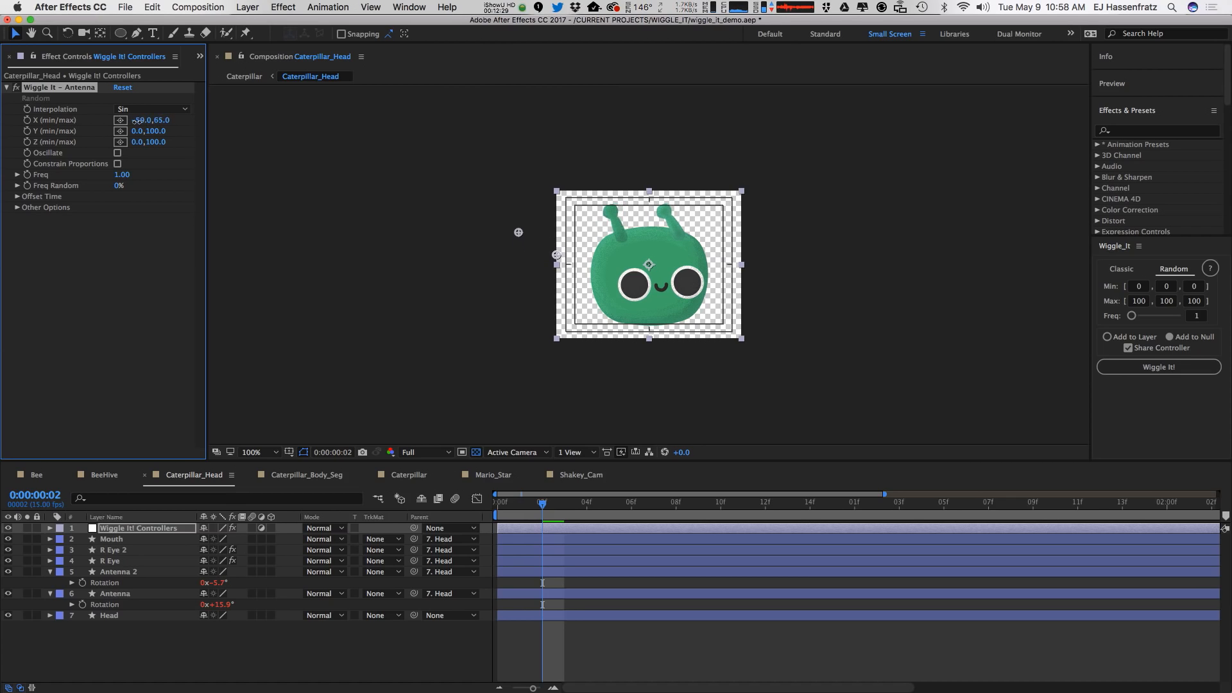
drag(136, 120, 152, 120)
key(space)
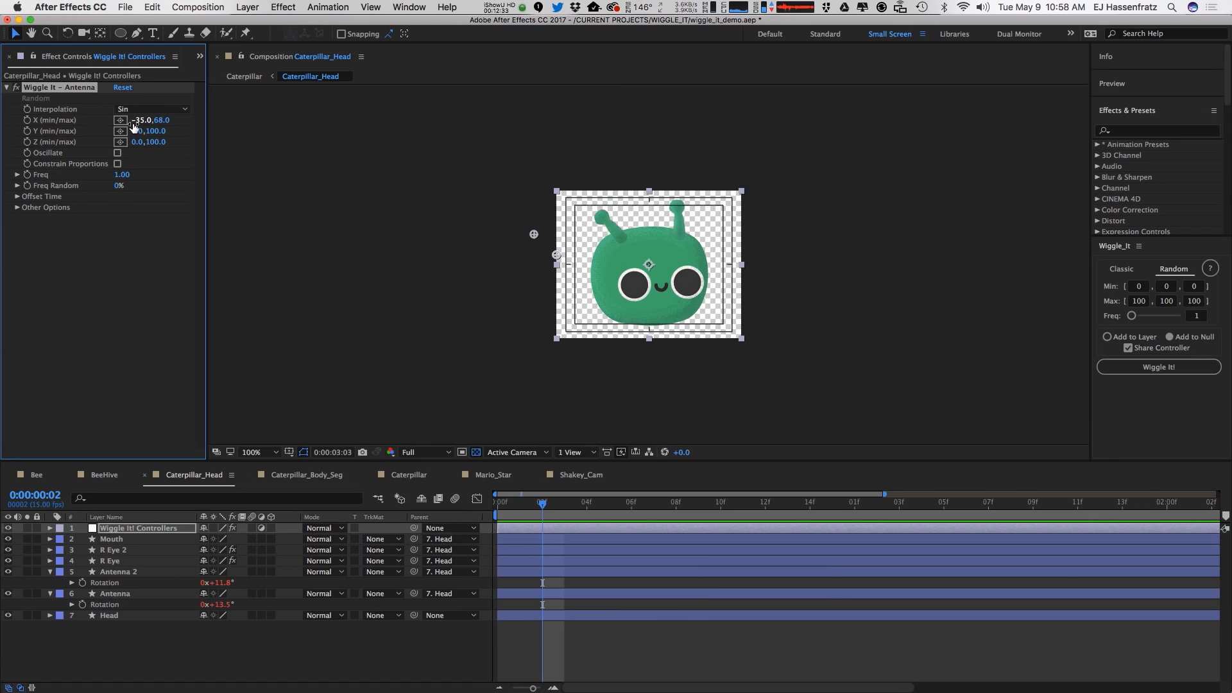
Enable Oscillate on the Antenna wiggle and set its interpolation to Ease.
click(118, 152)
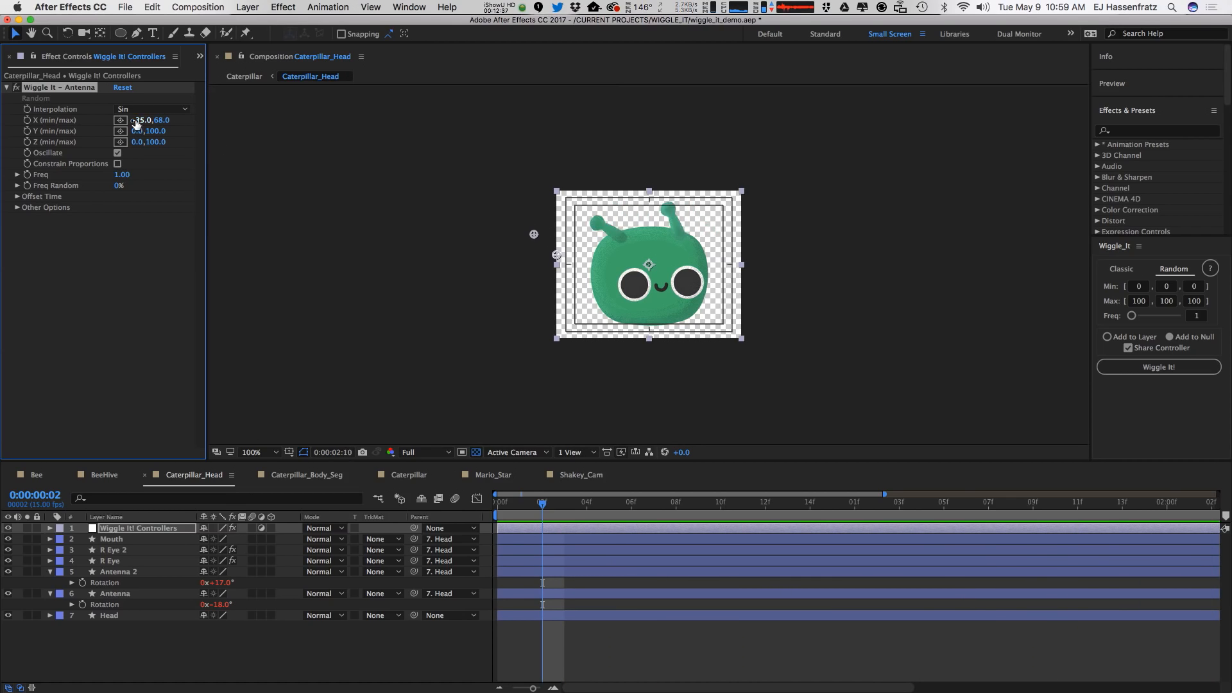
click(138, 109)
click(143, 172)
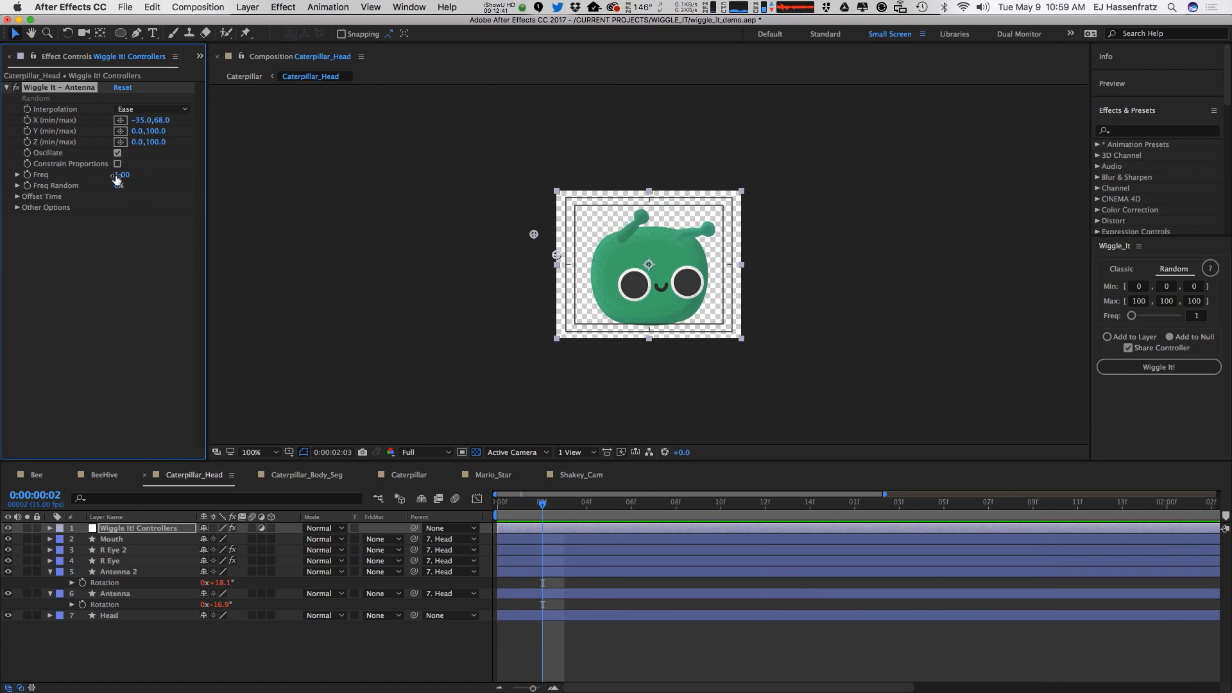
Narrow the Antenna wiggle's X min/max to -27.0 and 40.0 and set its Freq to 0.80.
mouse_move(136, 120)
mouse_down()
mouse_move(154, 121)
mouse_move(137, 121)
mouse_up()
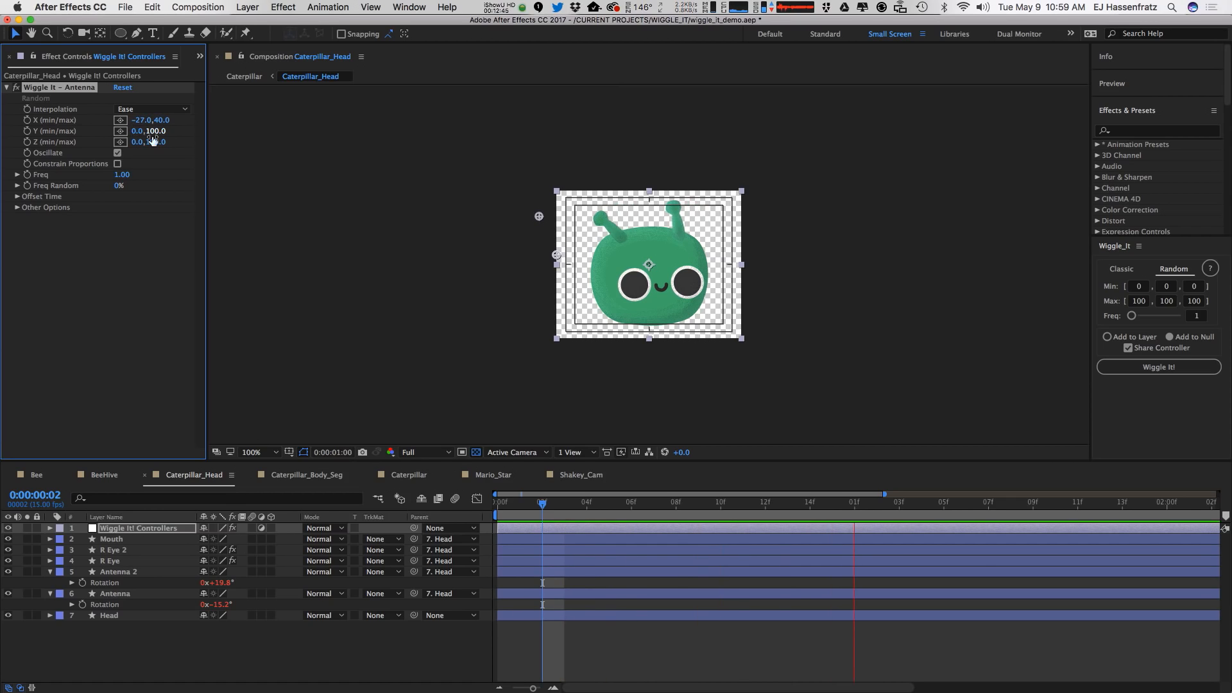
click(124, 174)
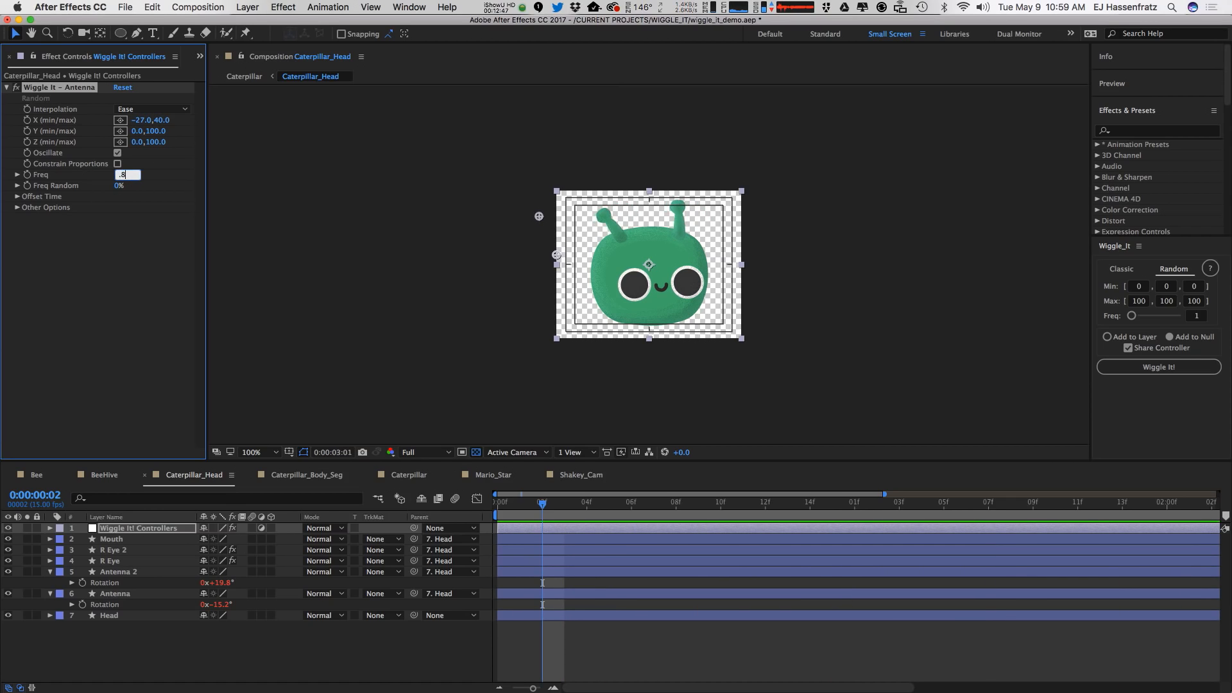
key(Return)
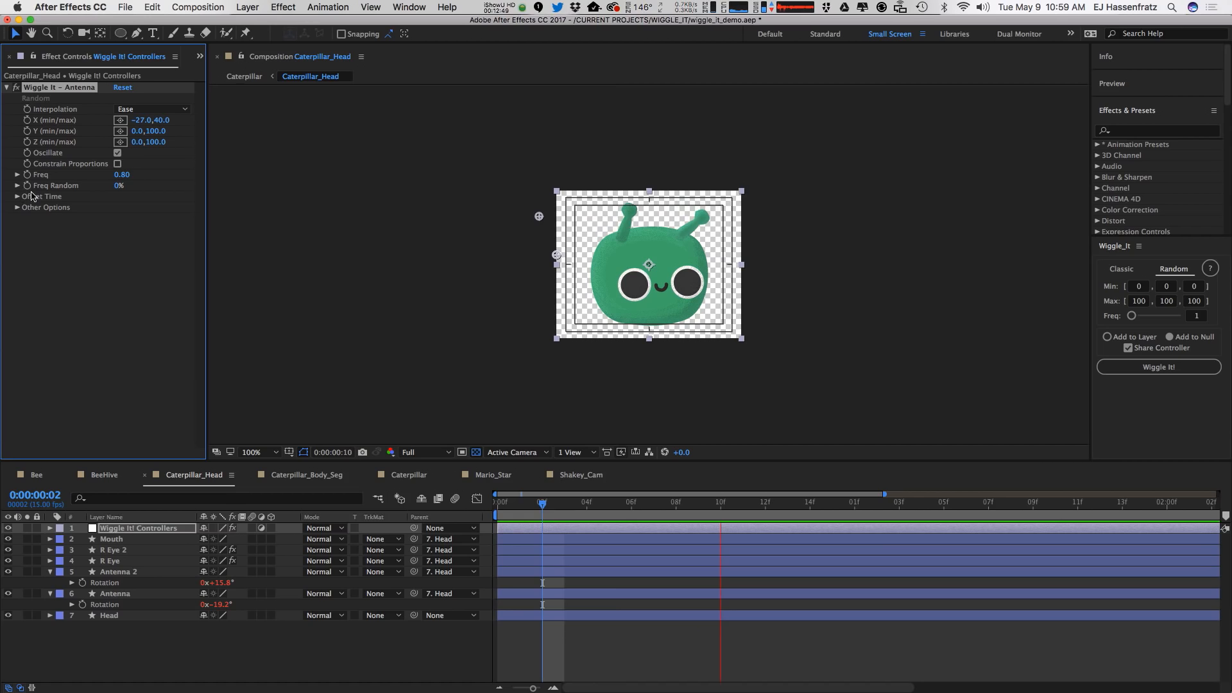
Try 11% Freq Random on the Antenna wiggle, setting its X Time Offset to 15.20 and its final Freq Random to 5%.
click(18, 197)
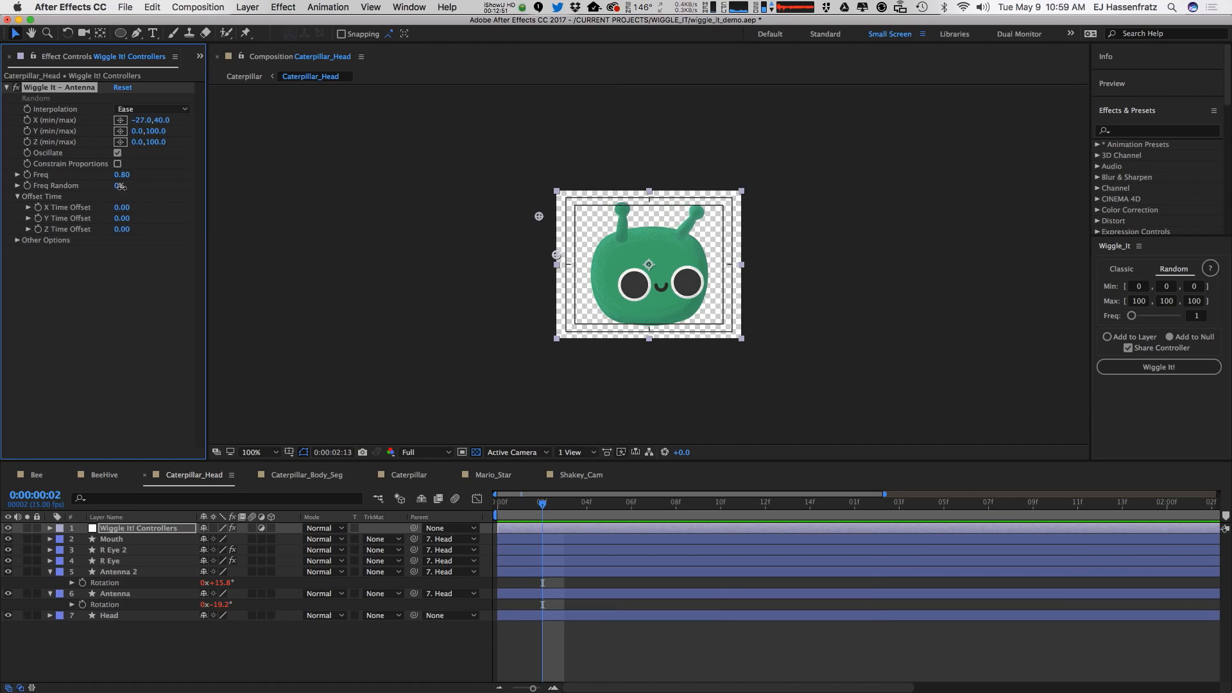
drag(121, 186, 128, 186)
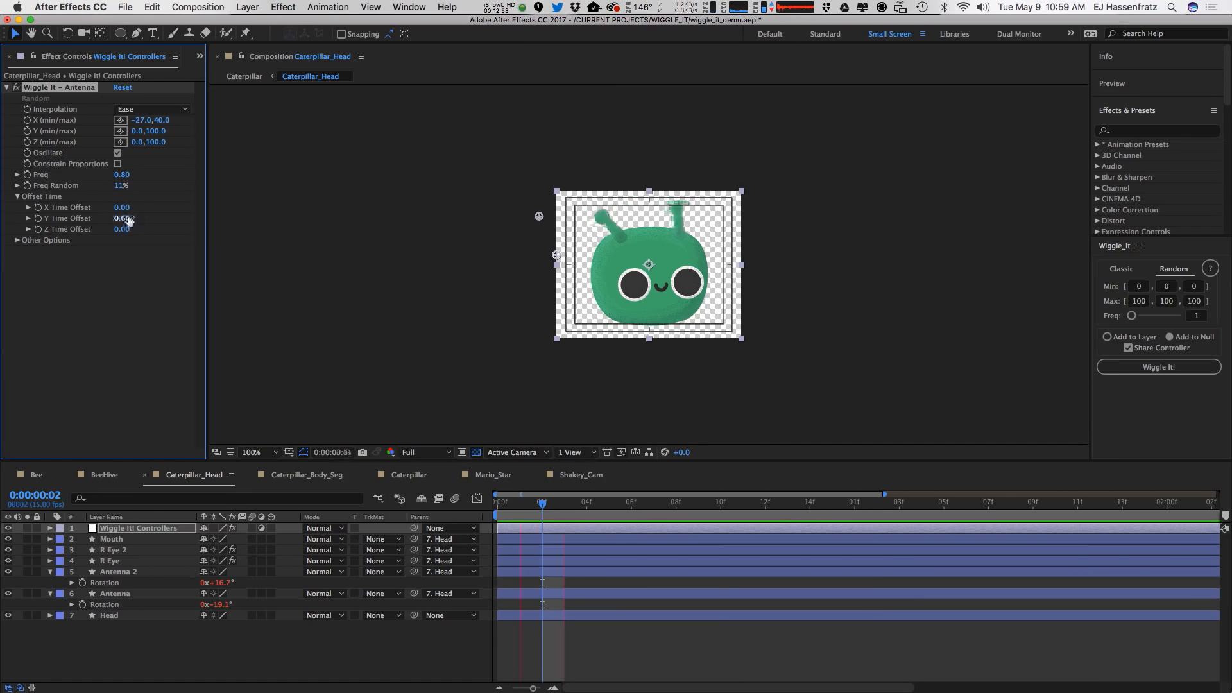
drag(121, 207, 177, 209)
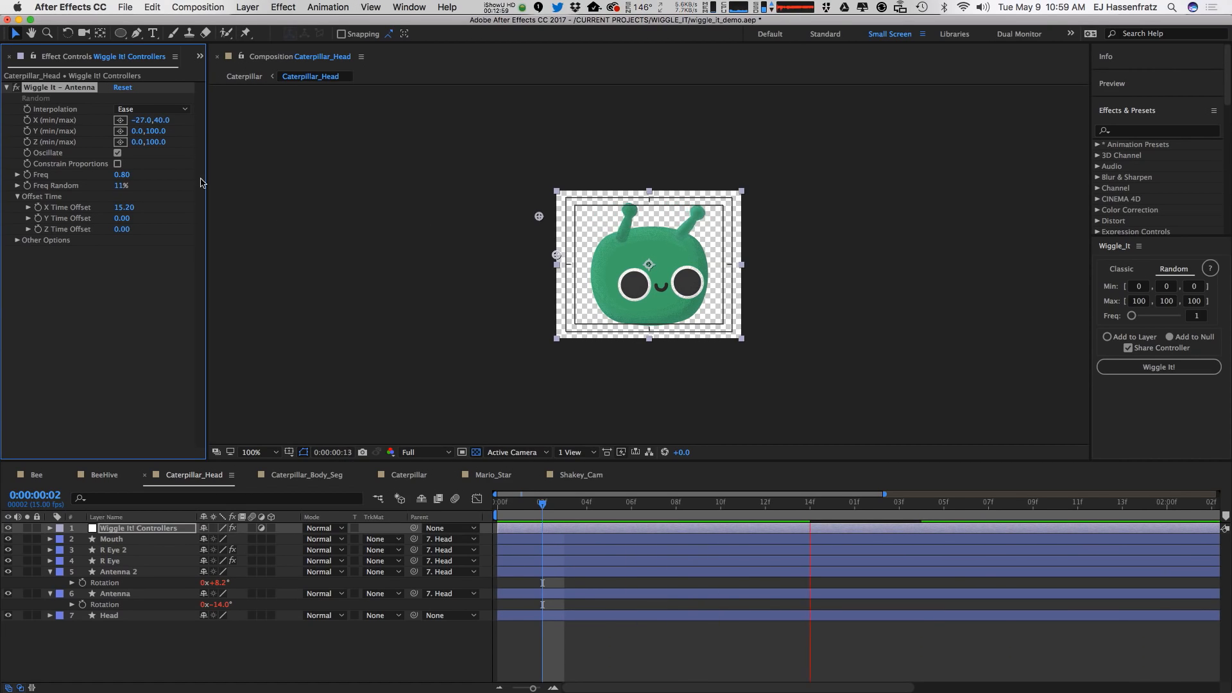
click(123, 185)
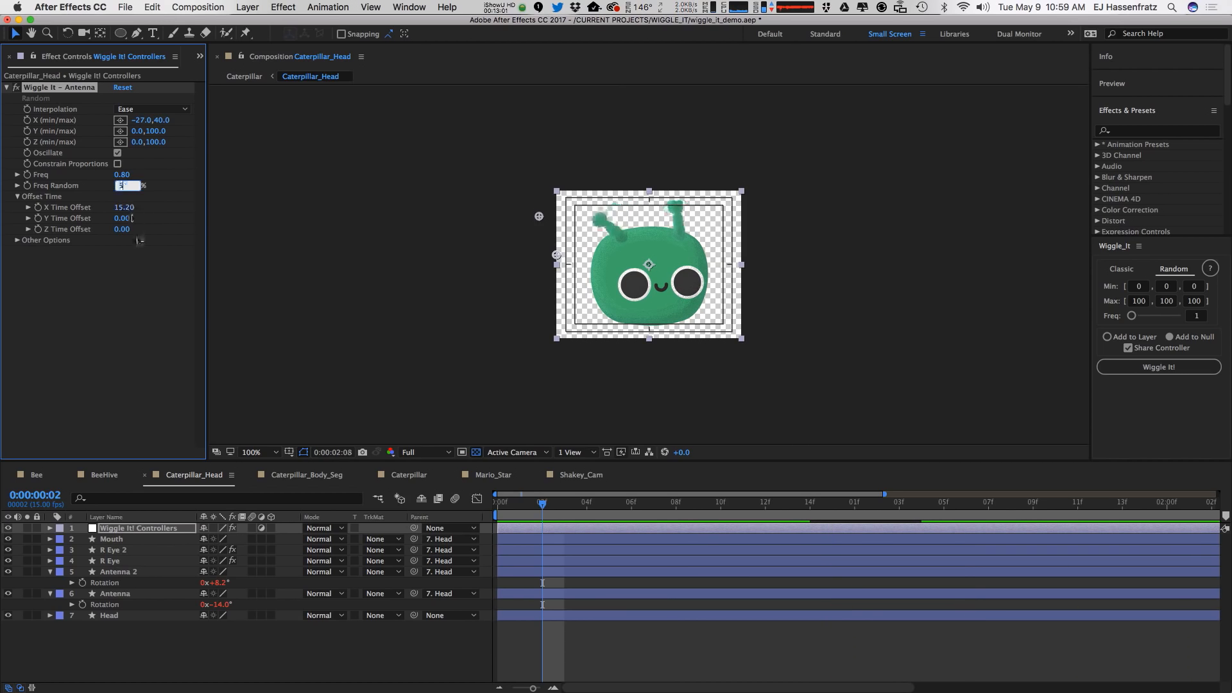
text(5)
key(Return)
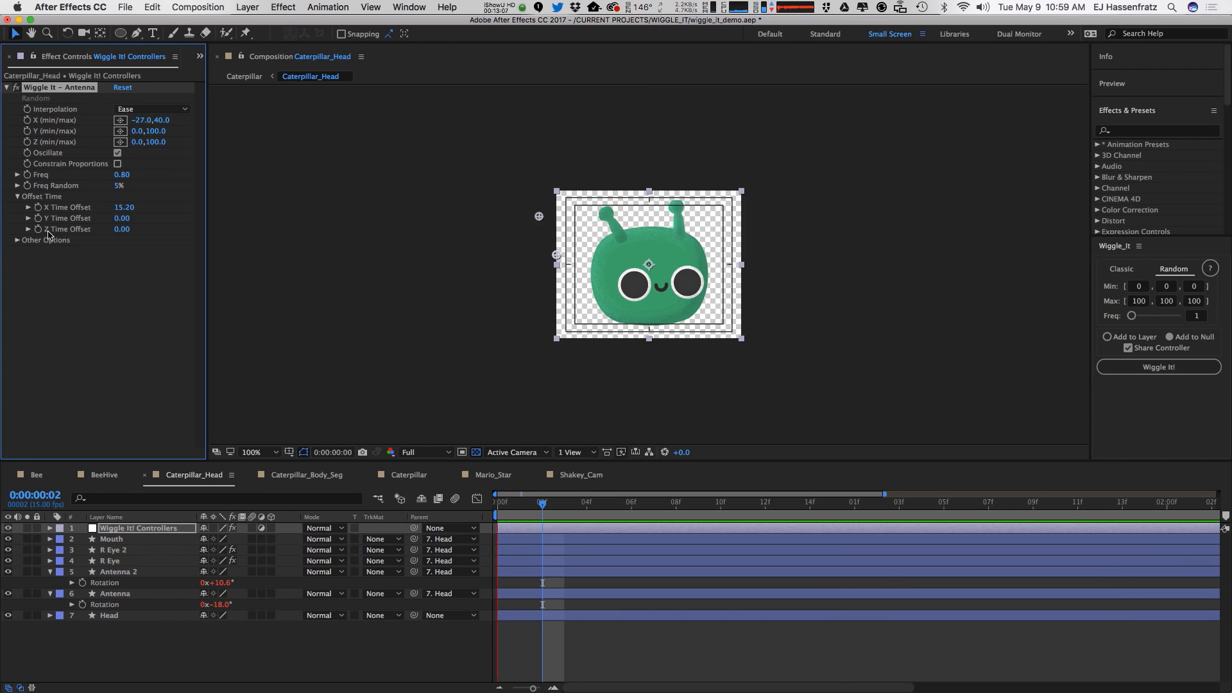
Go to the last frame of Caterpillar_Head, set the Antenna wiggle's Loop Time to 59 frames, and preview the loop.
click(17, 241)
click(113, 265)
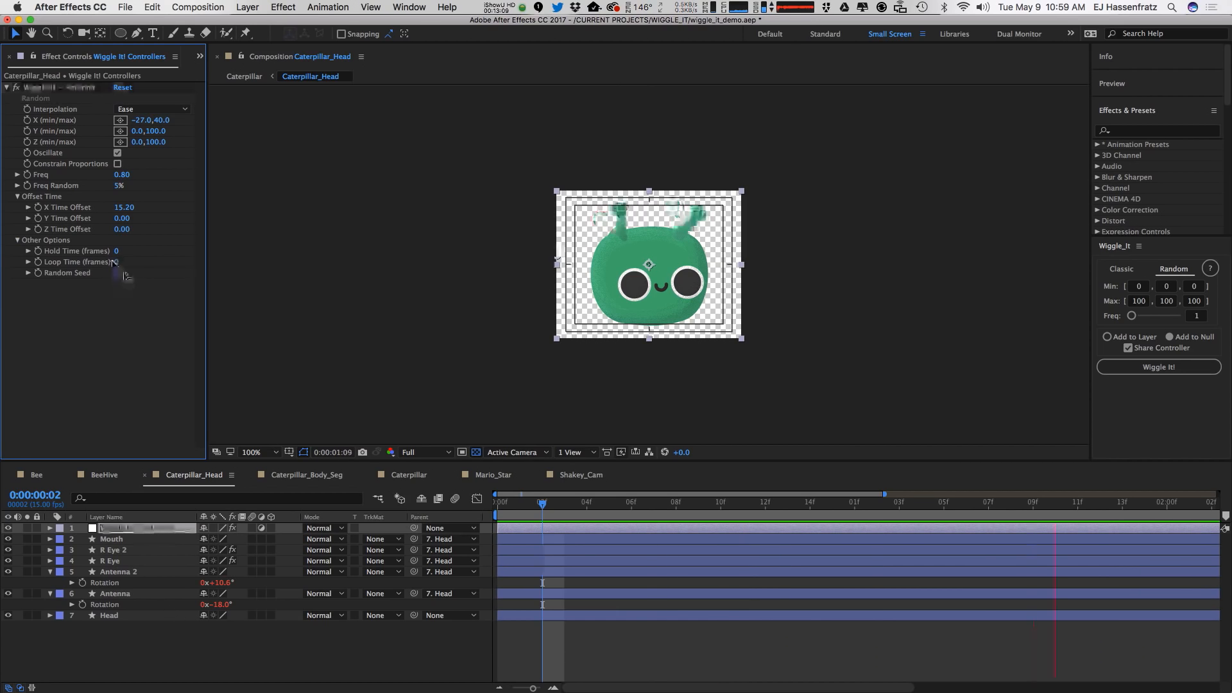
click(116, 262)
click(123, 305)
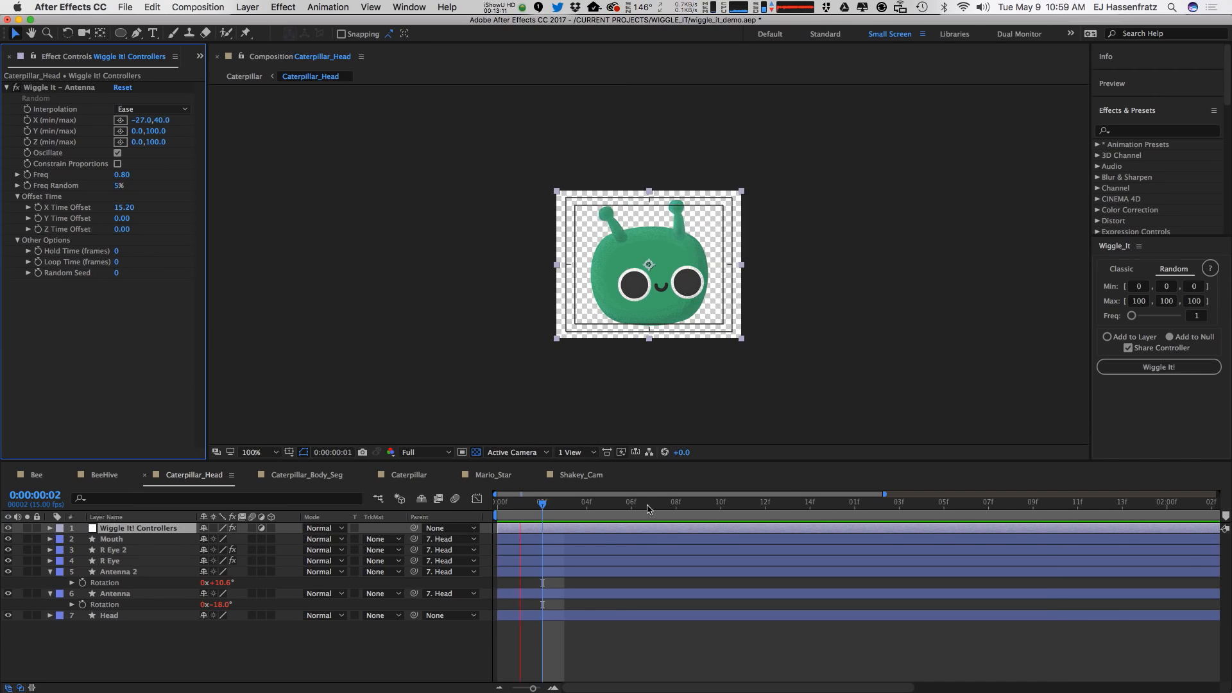
drag(650, 505, 1231, 495)
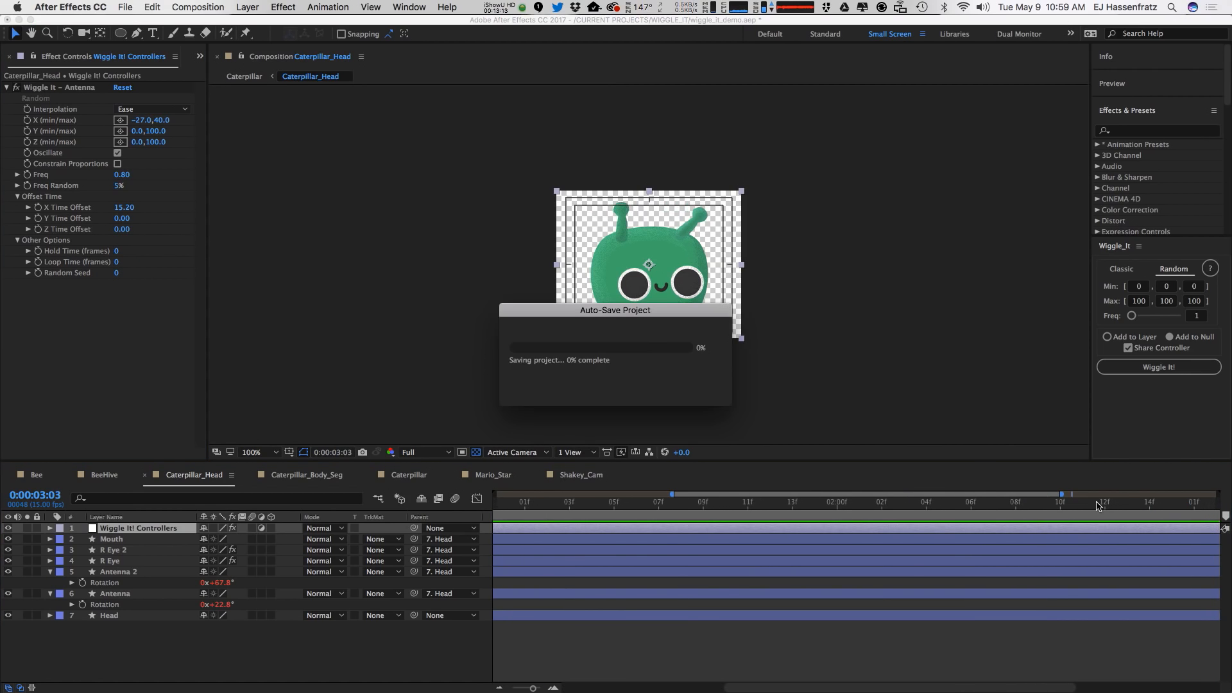
drag(1066, 494, 1218, 494)
key(End)
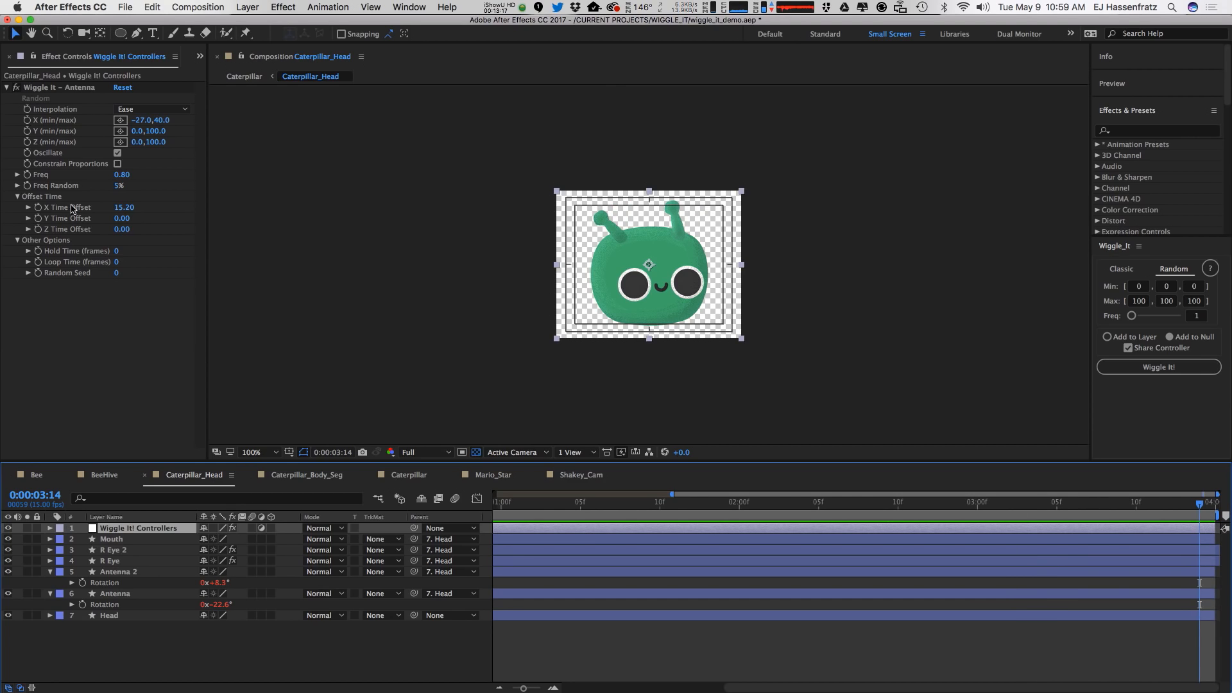
click(114, 268)
click(117, 262)
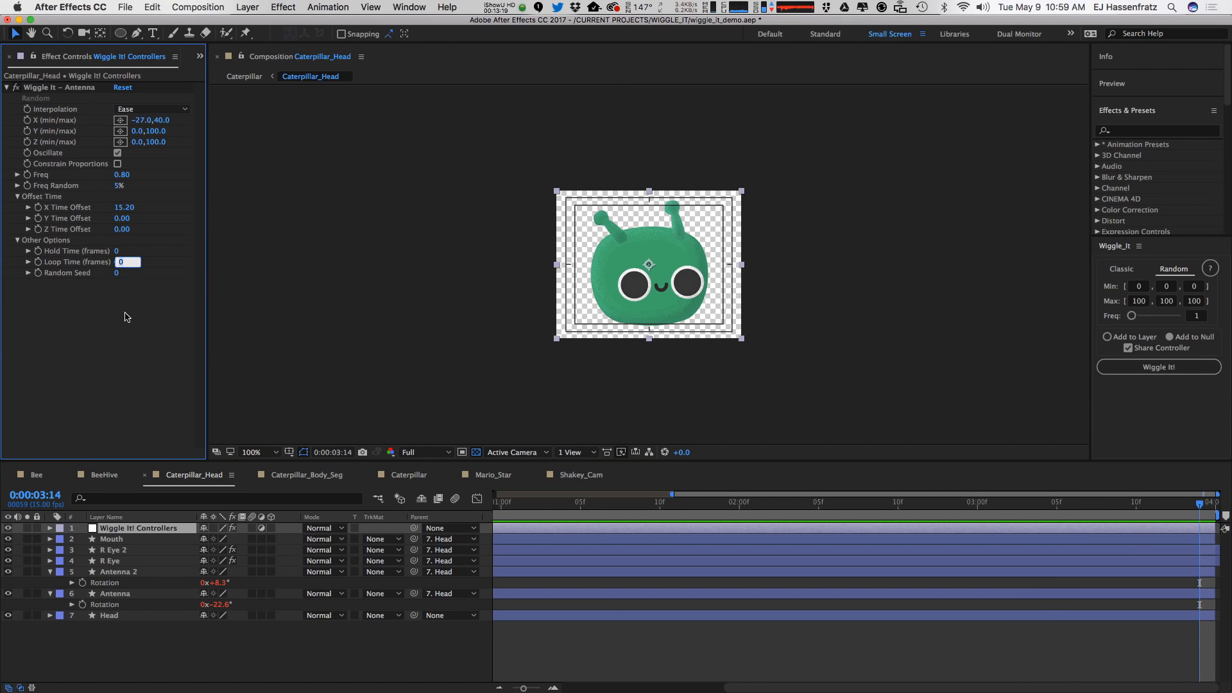
key(Return)
key(space)
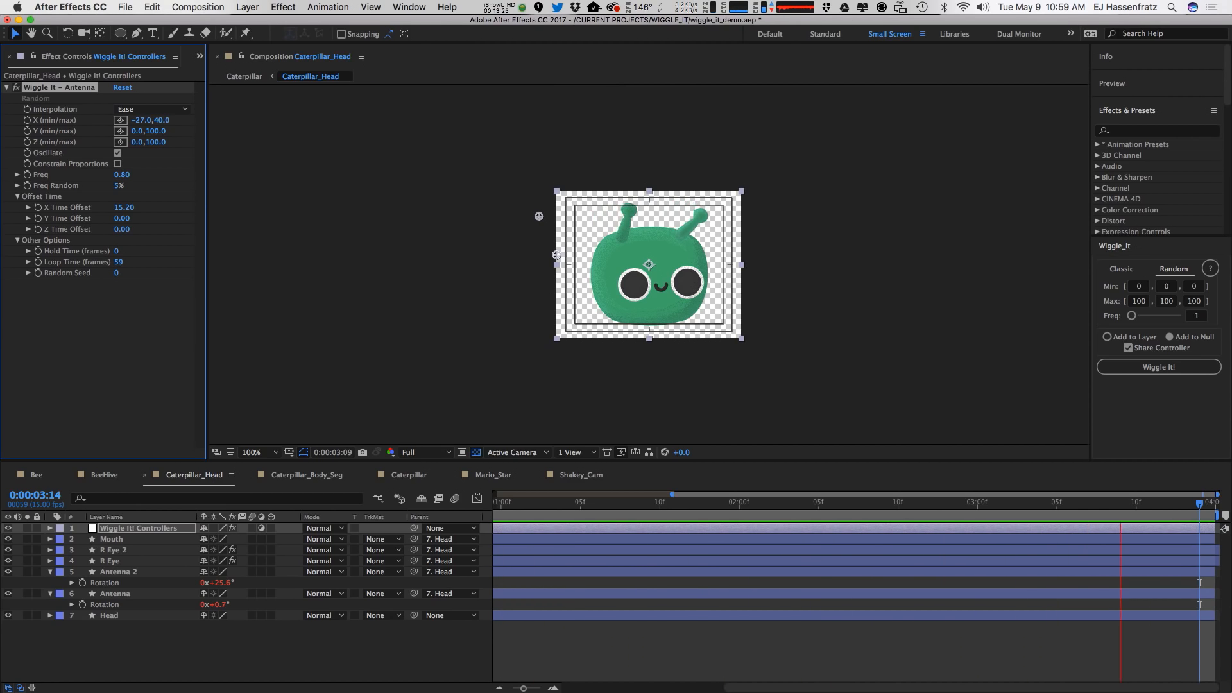
click(146, 321)
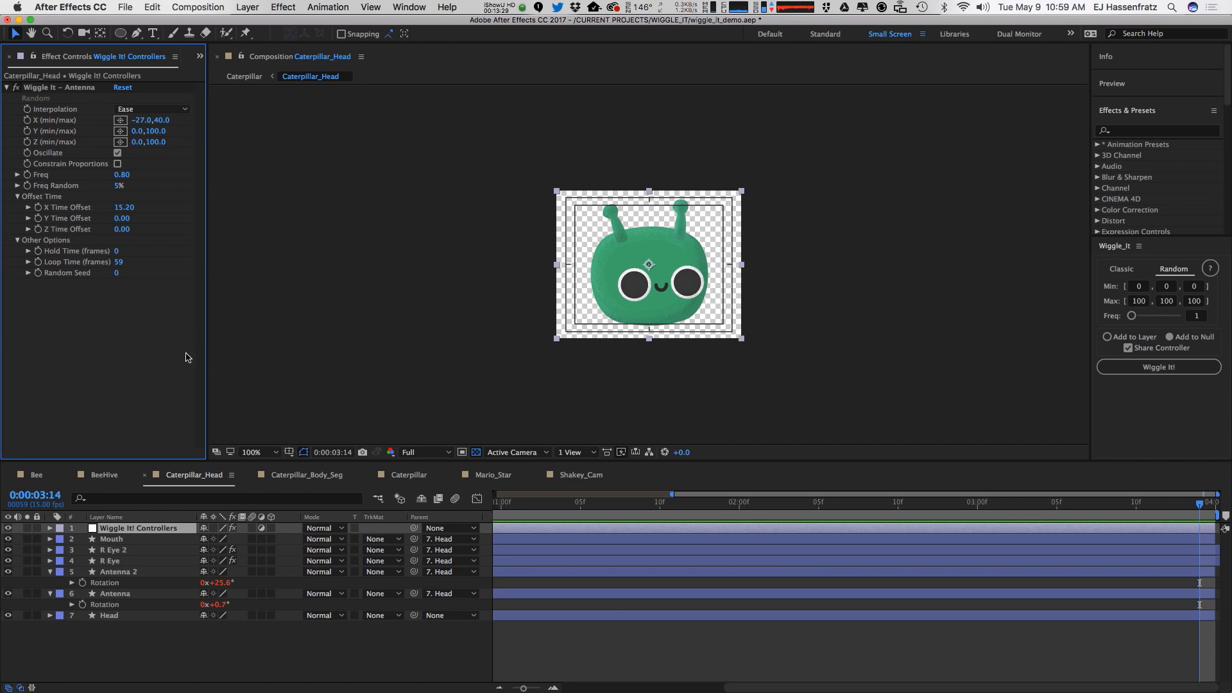
Open the Caterpillar_Body_Seg composition and select the Rotation of Shape 3 and of the layer transform on the Legs layer.
click(290, 478)
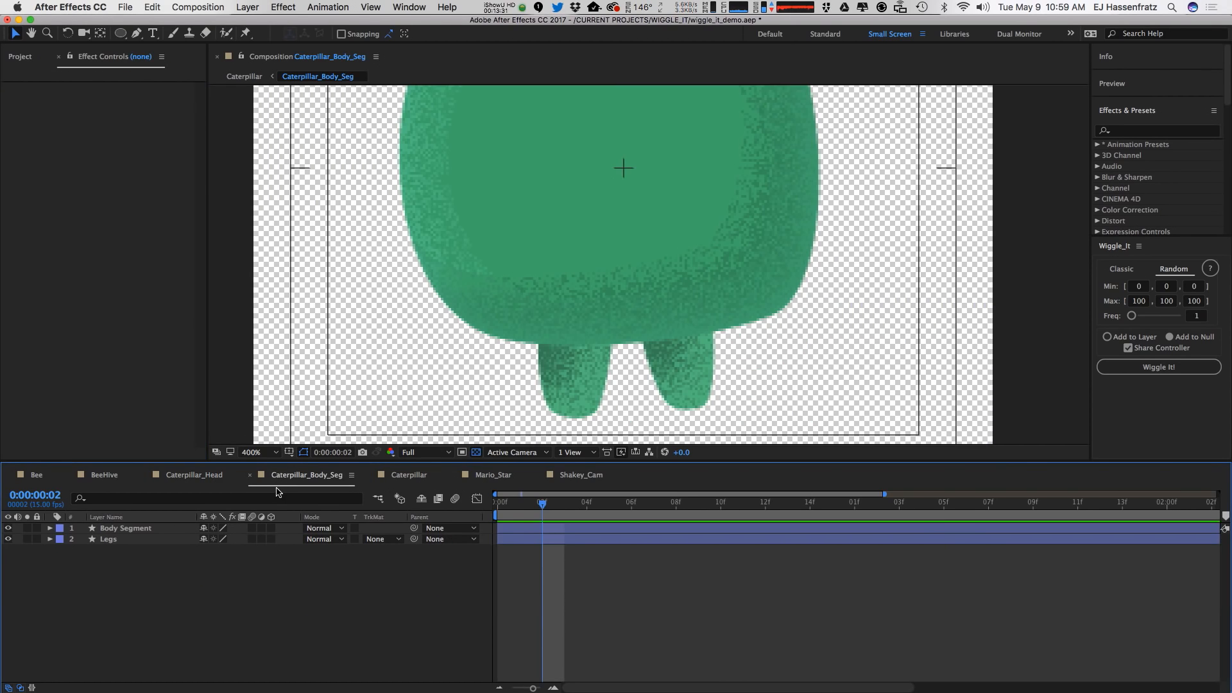
drag(555, 219, 561, 294)
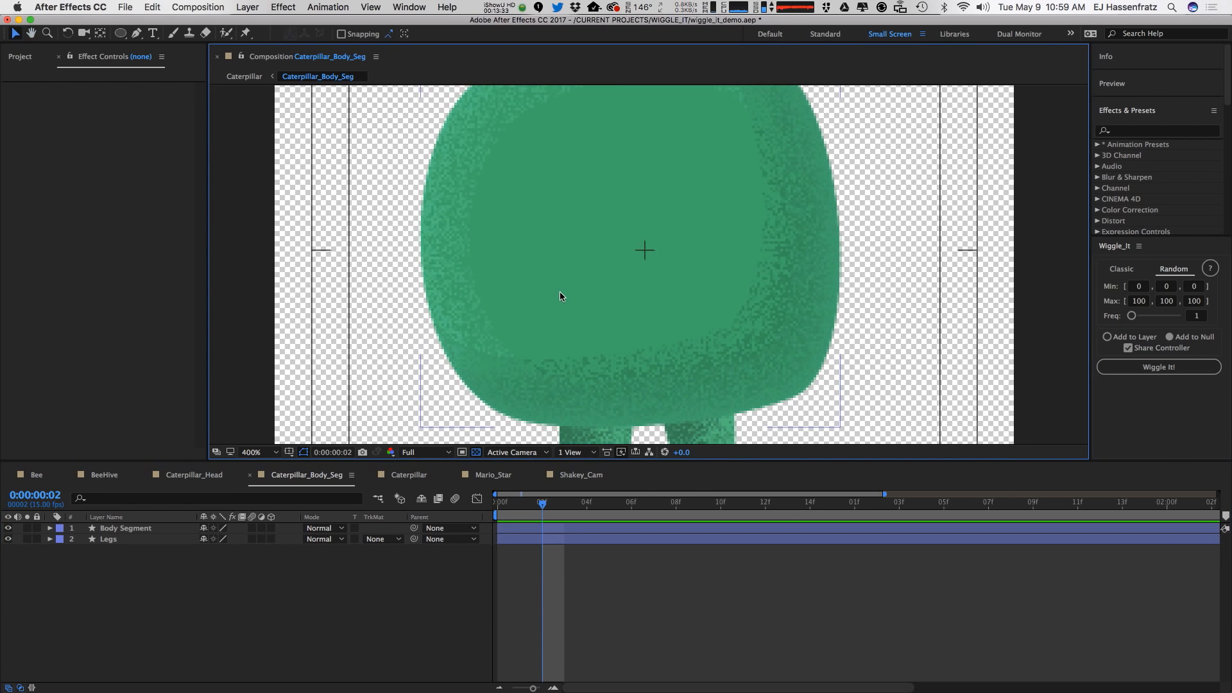
key(comma)
key(comma)
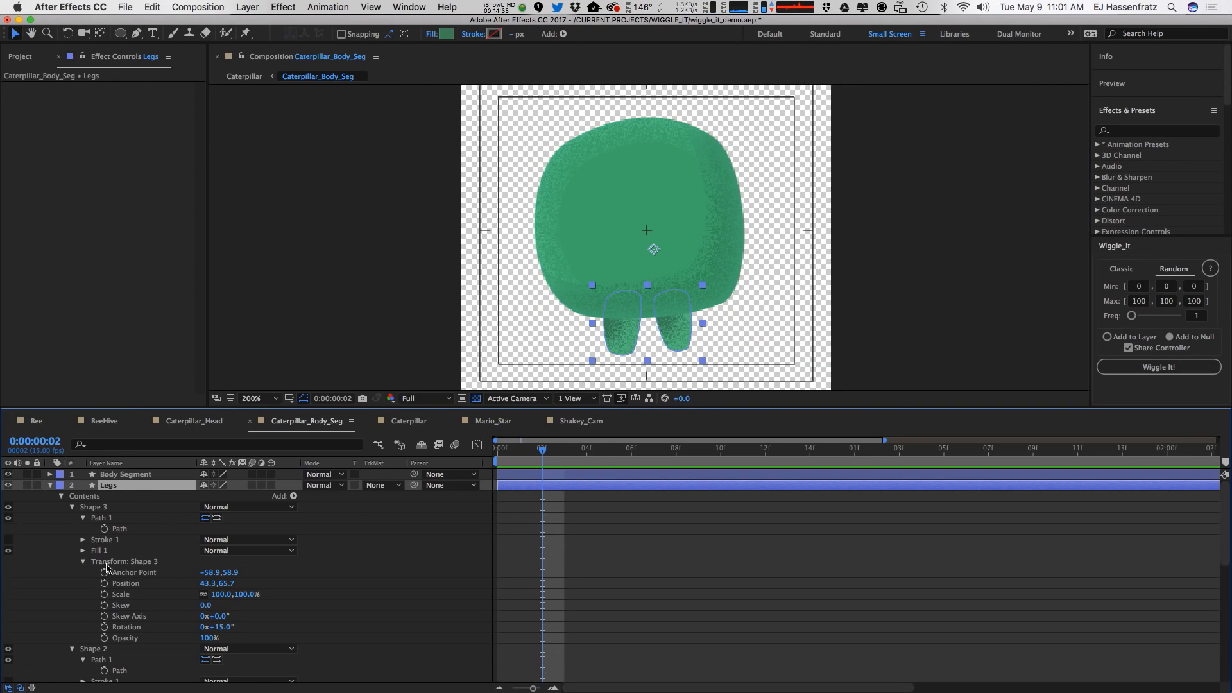
click(135, 627)
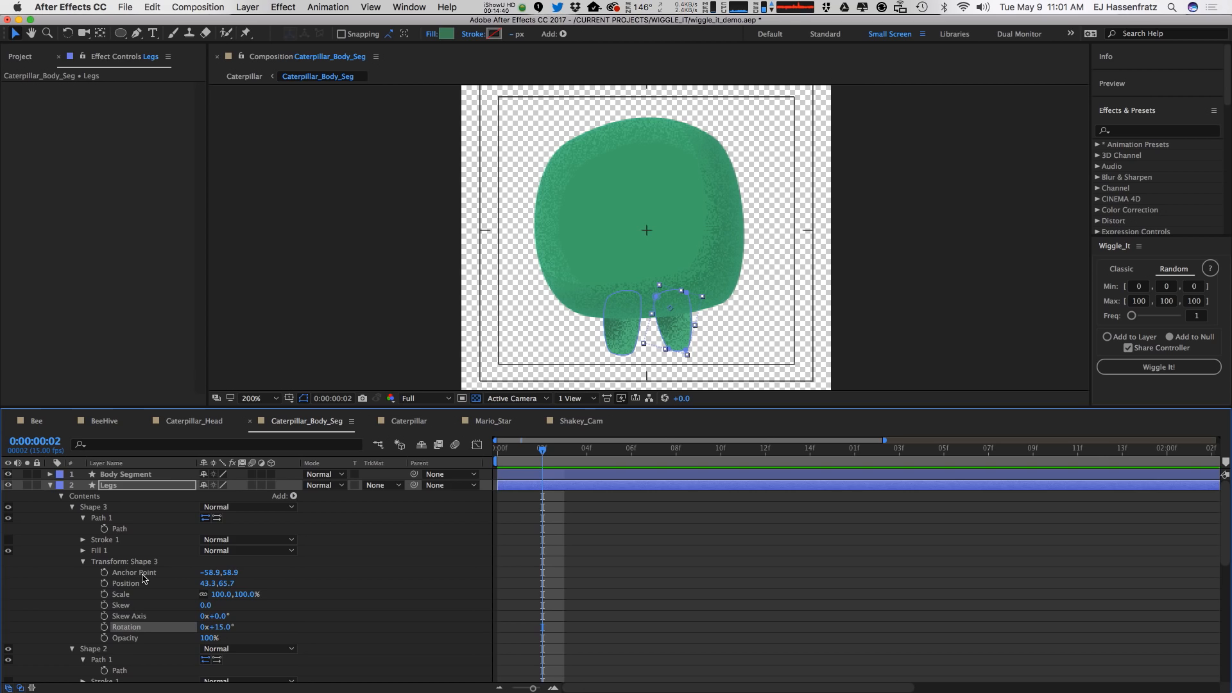
scroll(142, 579, down, 10)
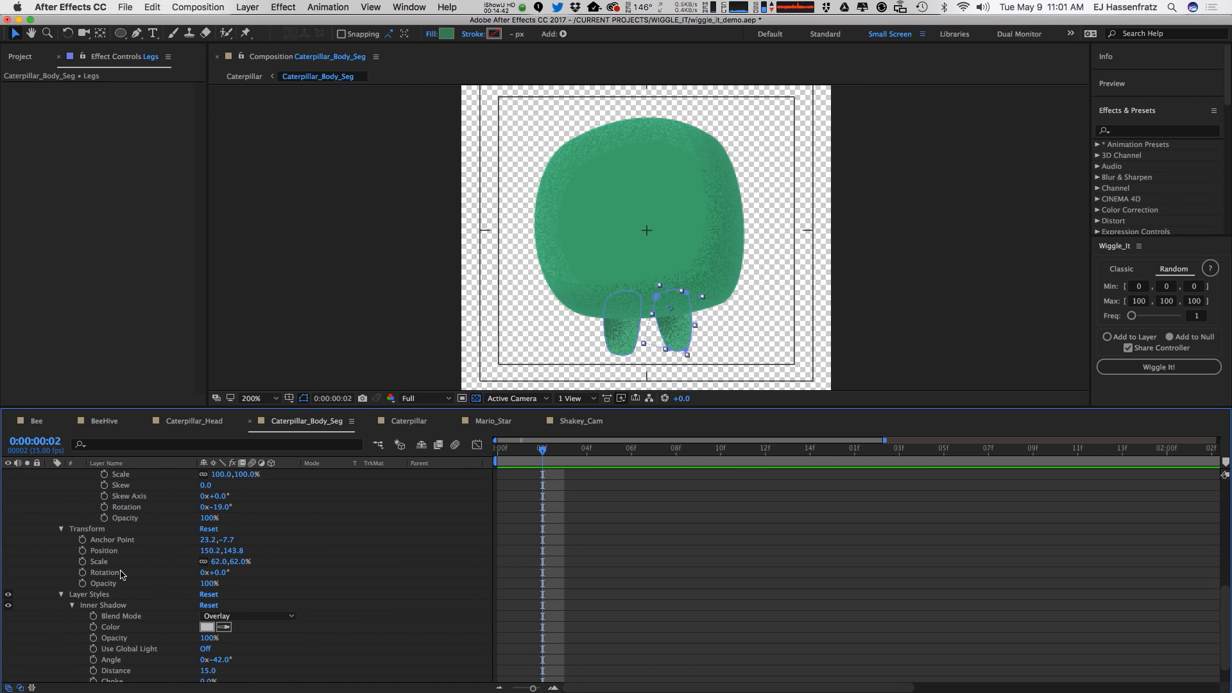
click(122, 573)
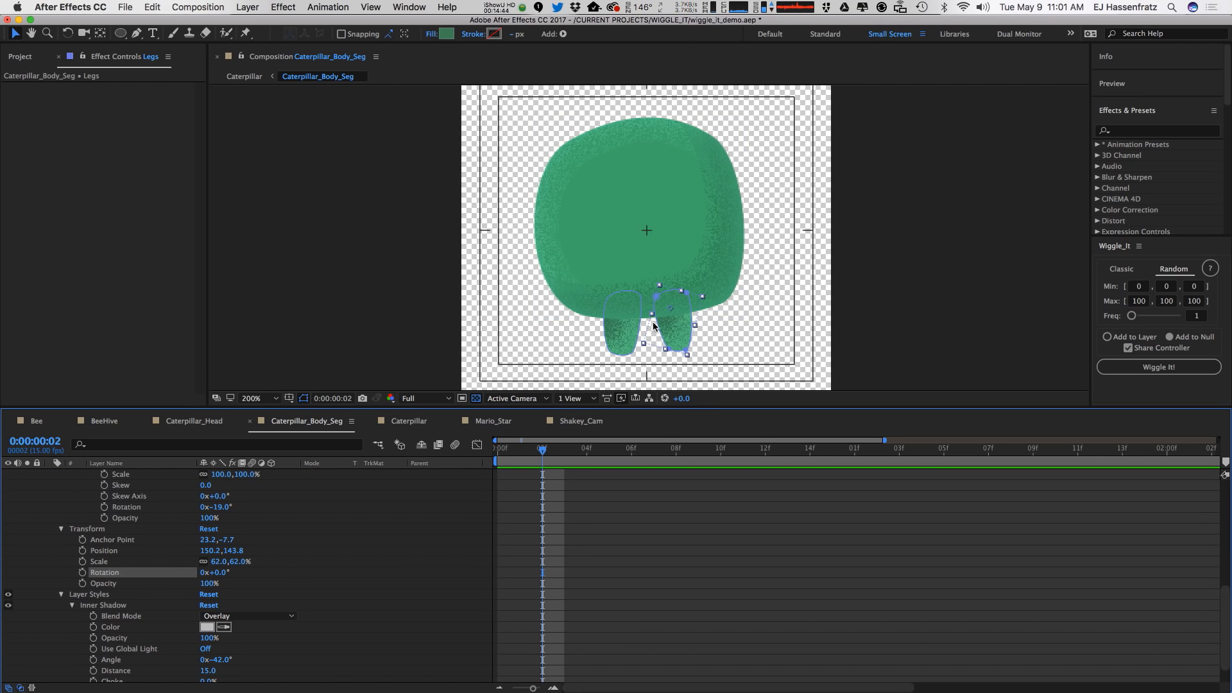
Add a Classic wiggle with Amp 20 and Freq 1 to the selected rotations through a shared controller named Legs, and preview it.
click(1127, 269)
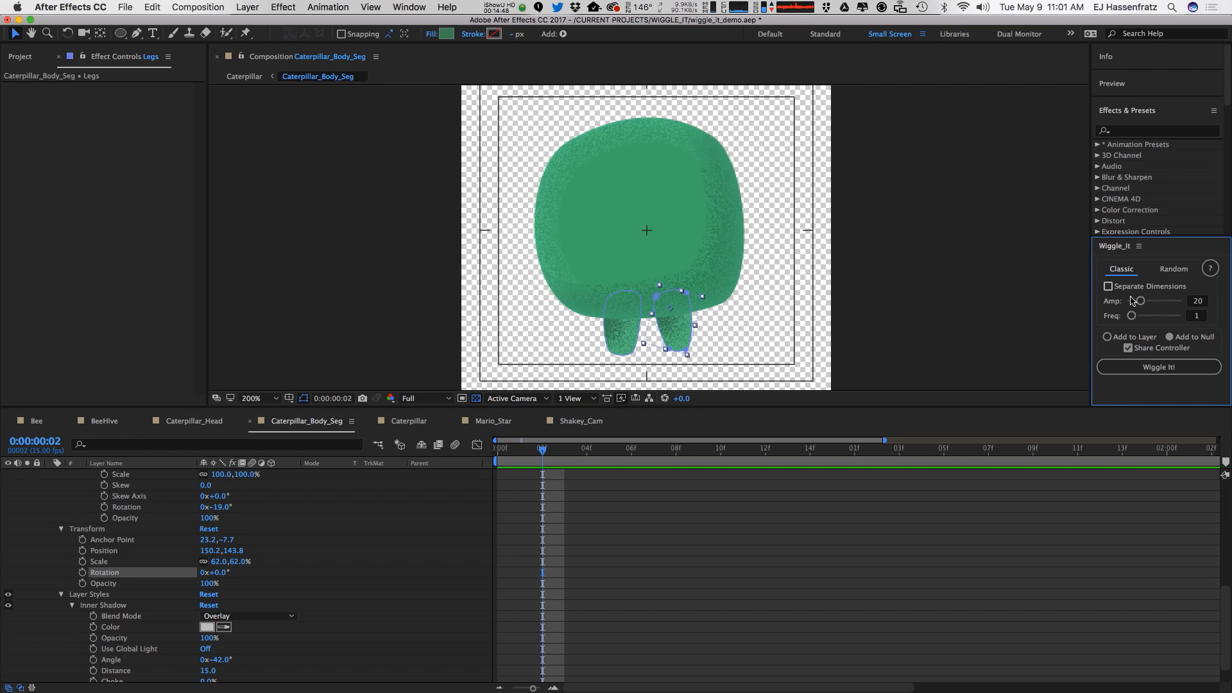
click(1158, 365)
click(1148, 367)
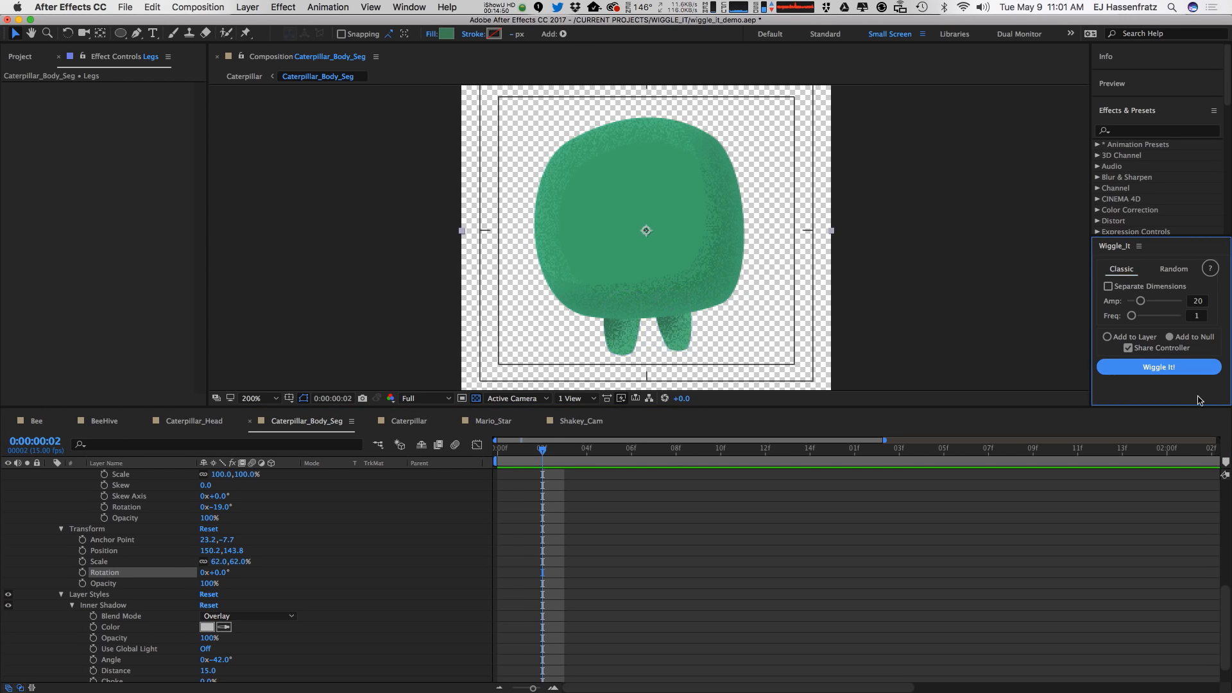
text(Legs)
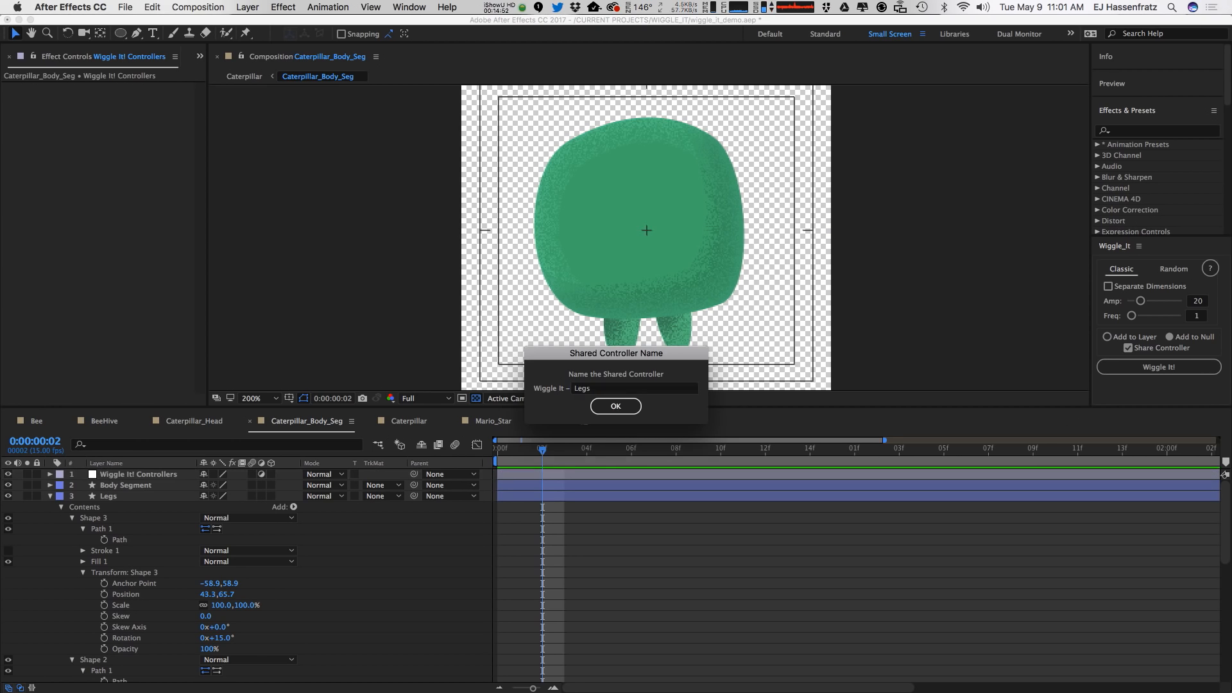
key(Return)
key(space)
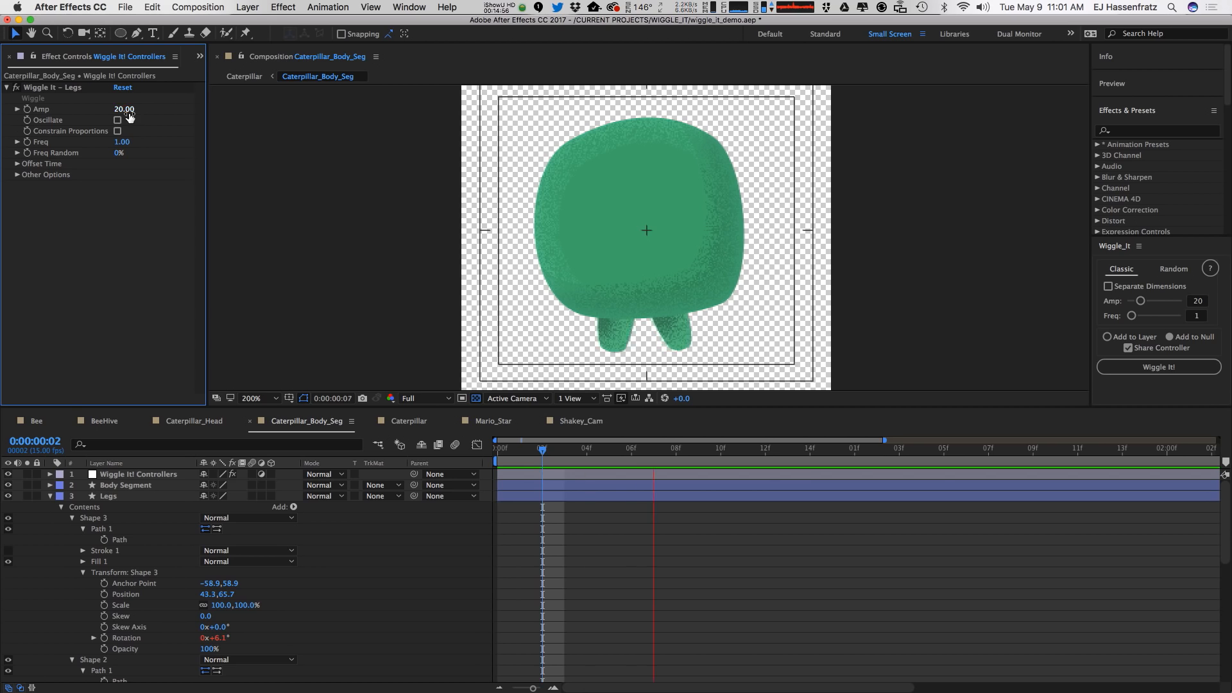
Enable Oscillate on the Legs wiggle and set its Freq Random to 31% and its X Time Offset to 66.90.
click(117, 120)
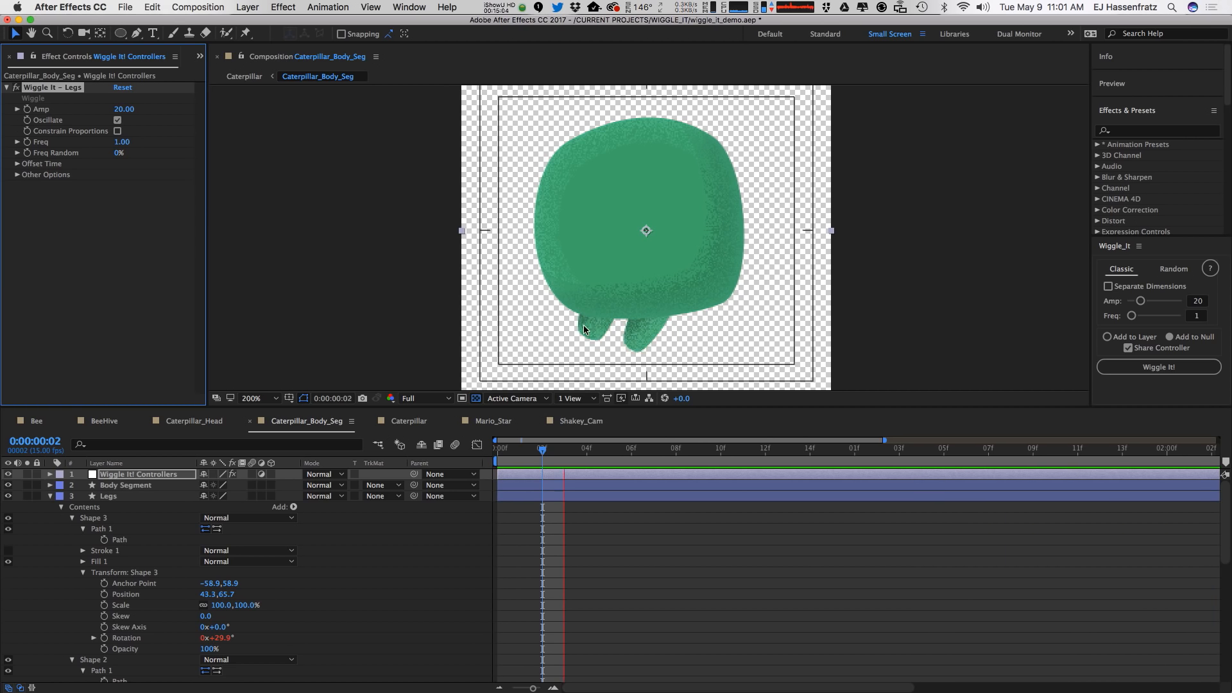
mouse_move(119, 153)
mouse_down()
mouse_move(132, 176)
mouse_move(191, 188)
mouse_move(136, 174)
mouse_move(123, 155)
mouse_up()
click(17, 163)
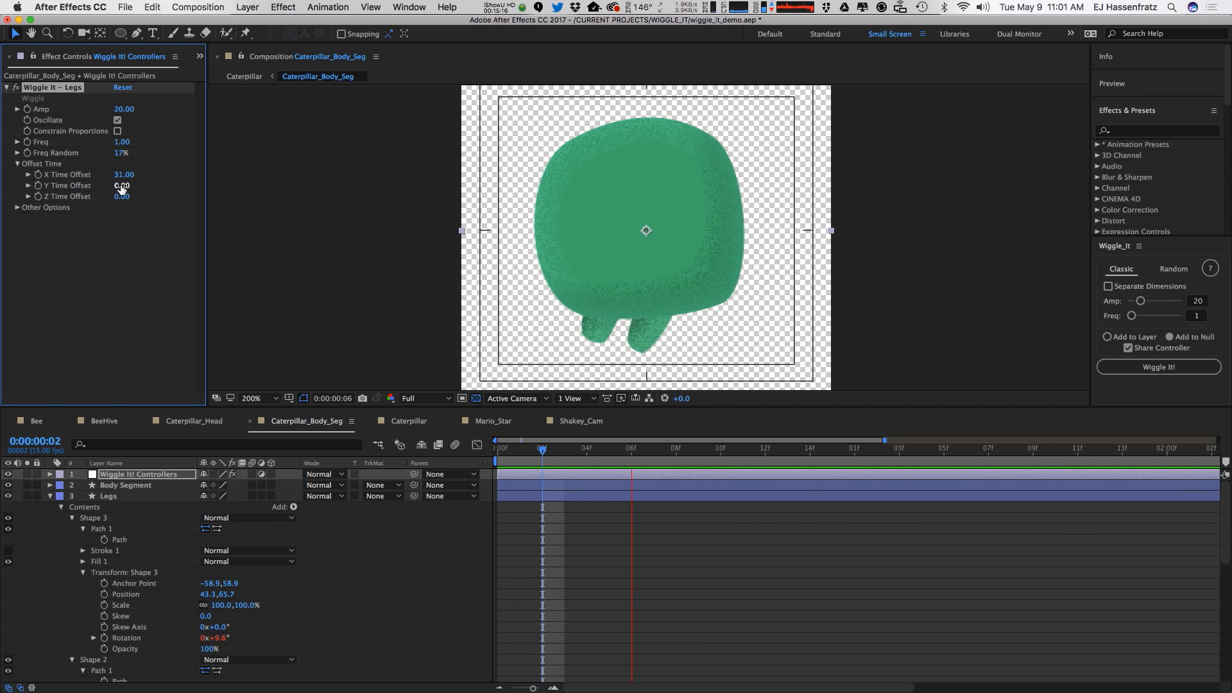
drag(165, 175, 186, 175)
drag(121, 153, 128, 153)
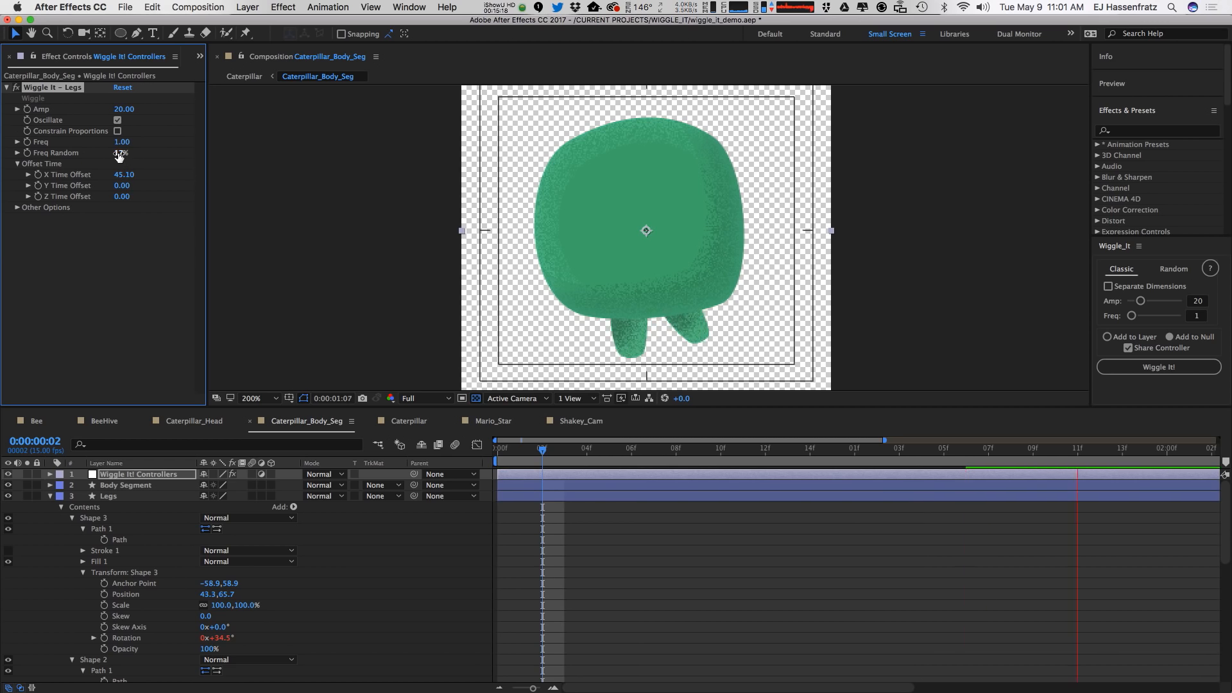
Extend the work area to the end of Caterpillar_Body_Seg, go to its last frame and set the Legs wiggle's Loop Time to 59 frames.
click(17, 208)
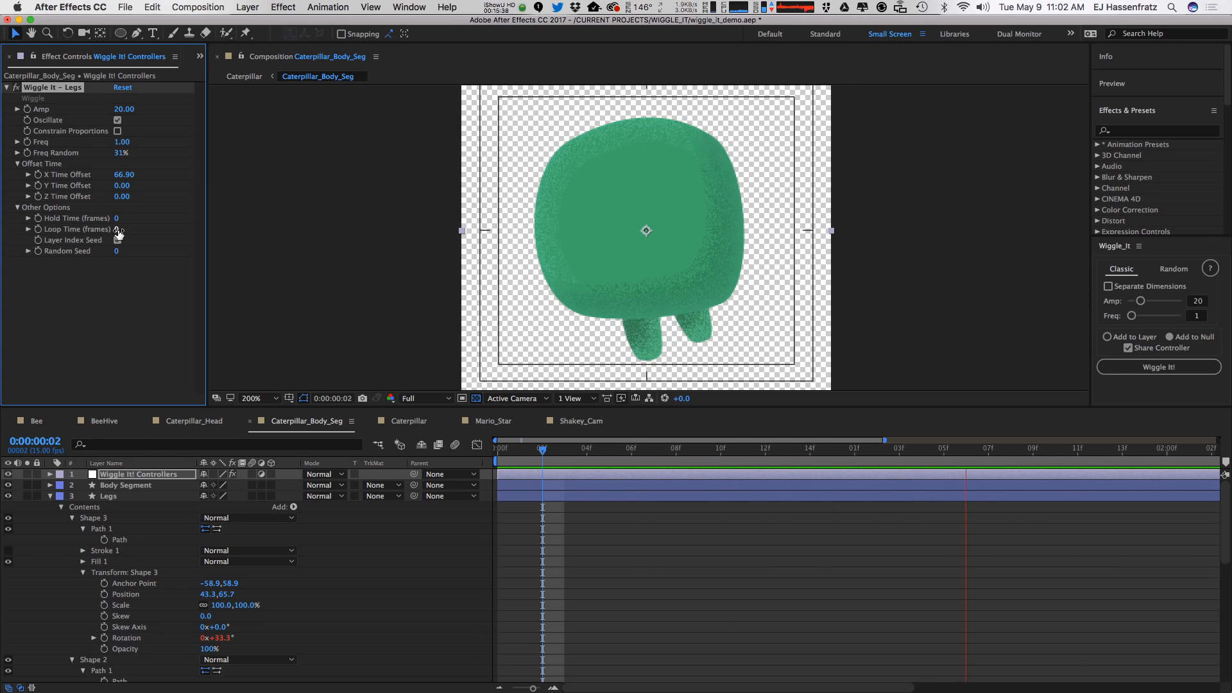
key(space)
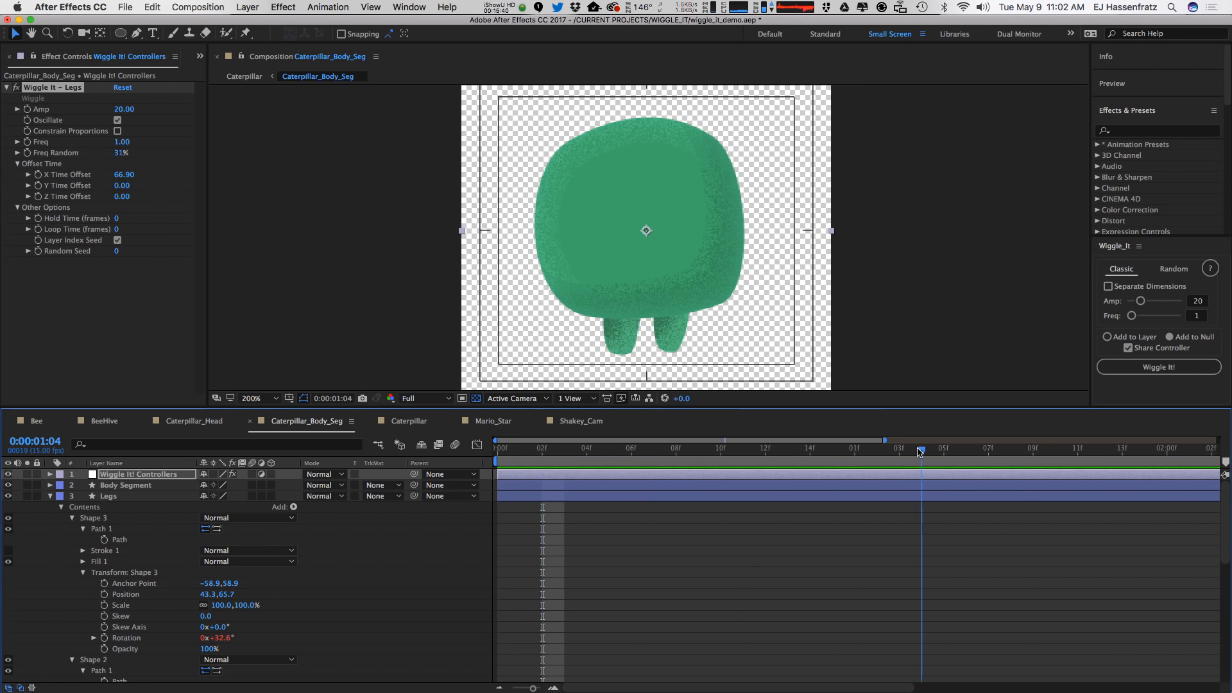
drag(885, 440, 1217, 440)
click(1203, 450)
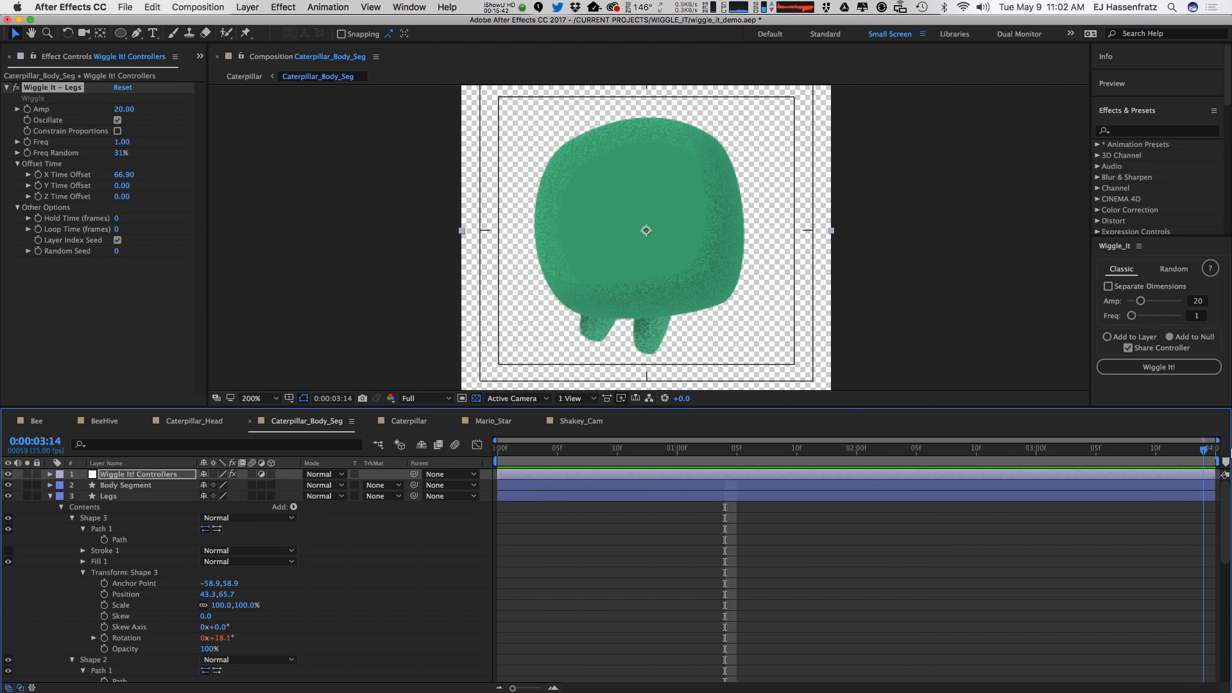
click(116, 230)
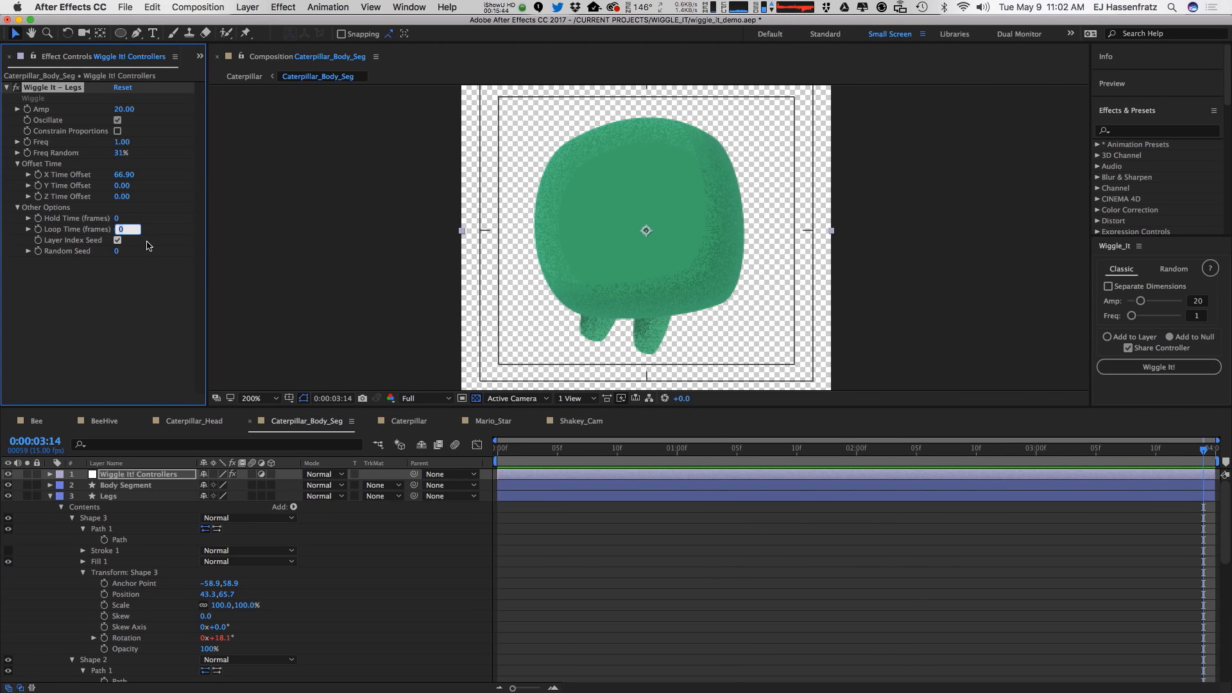
key(Return)
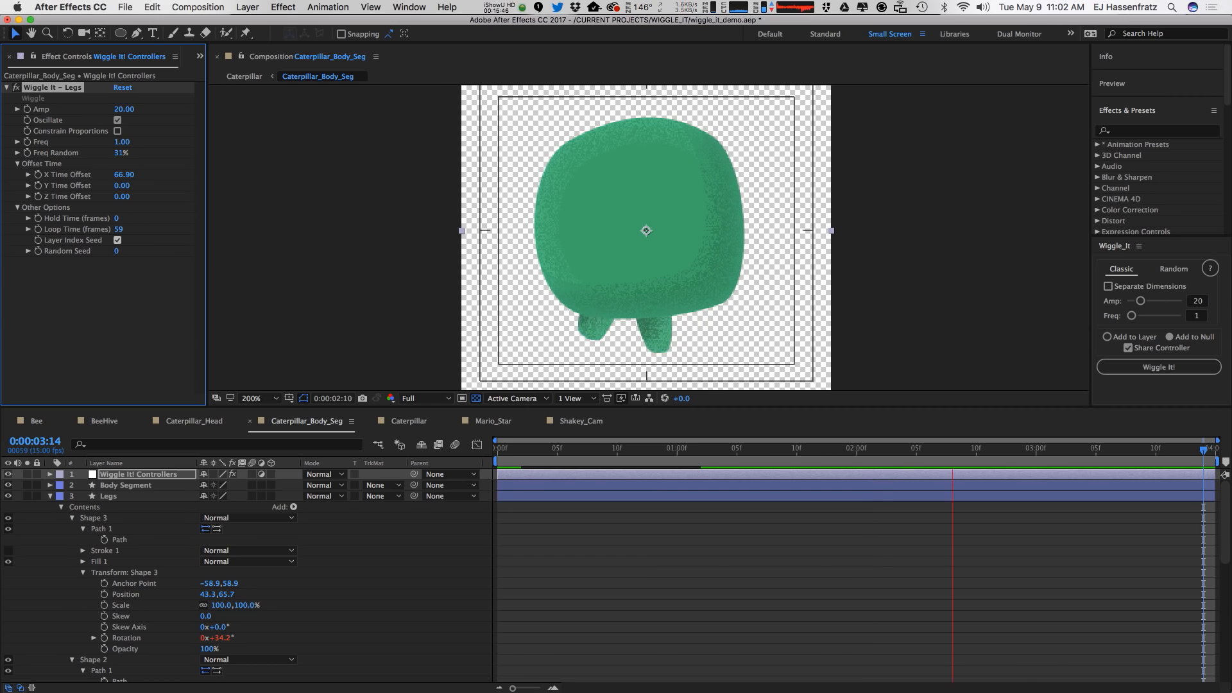
Try Hold Times of 3, 5 and 1 frames on the Legs wiggle during the preview.
click(116, 219)
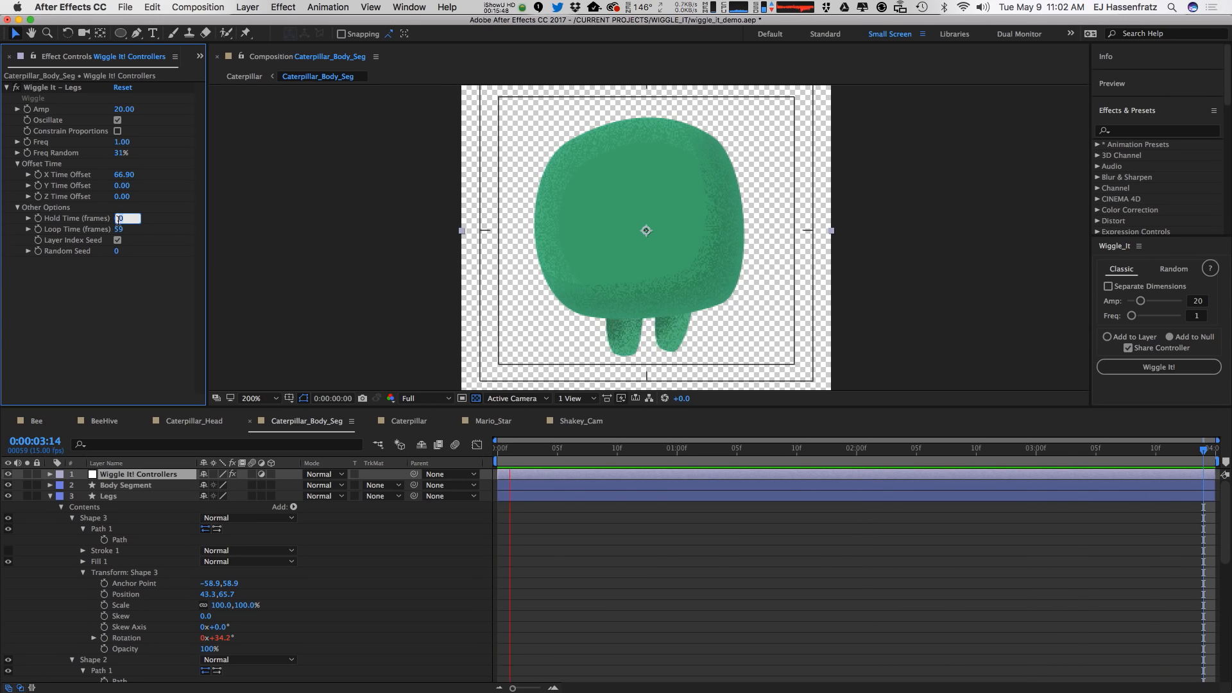
text(3)
key(Return)
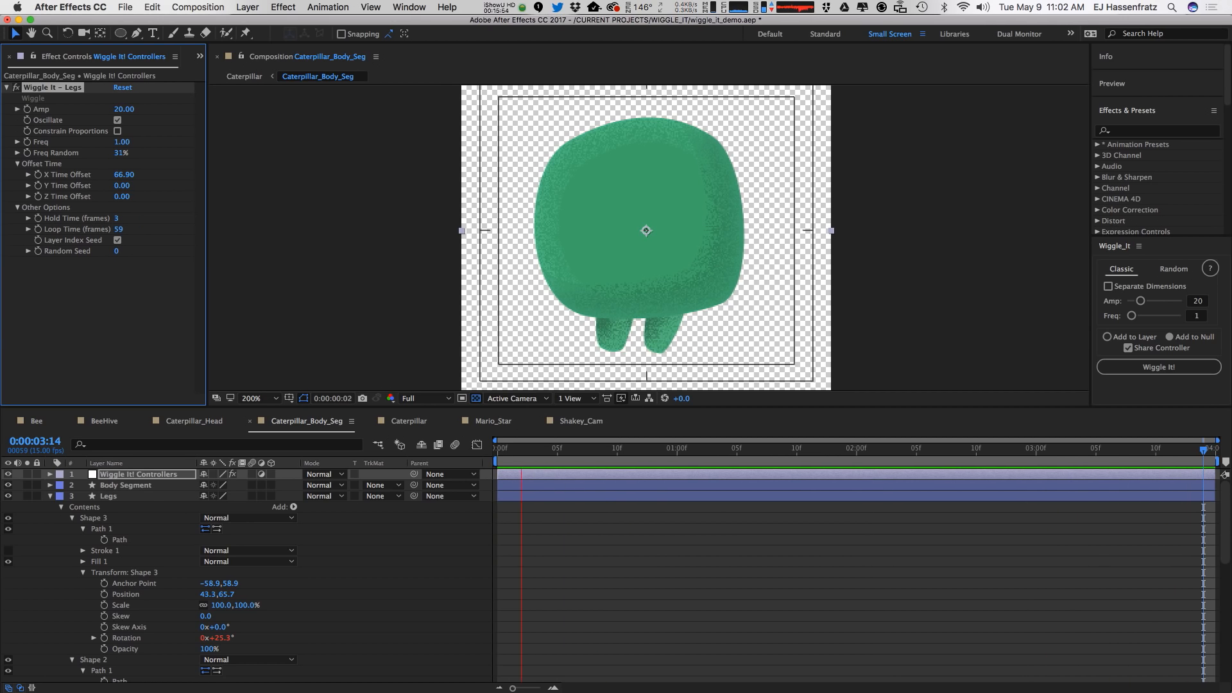
drag(119, 219, 127, 220)
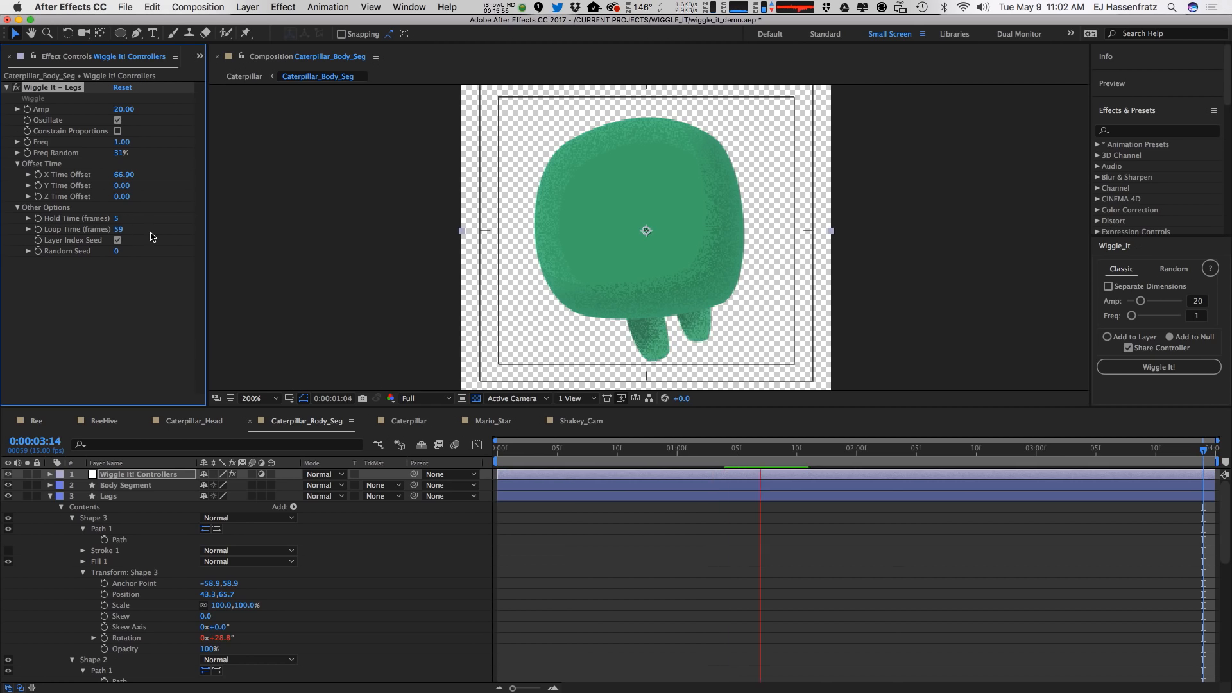
click(118, 219)
text(1)
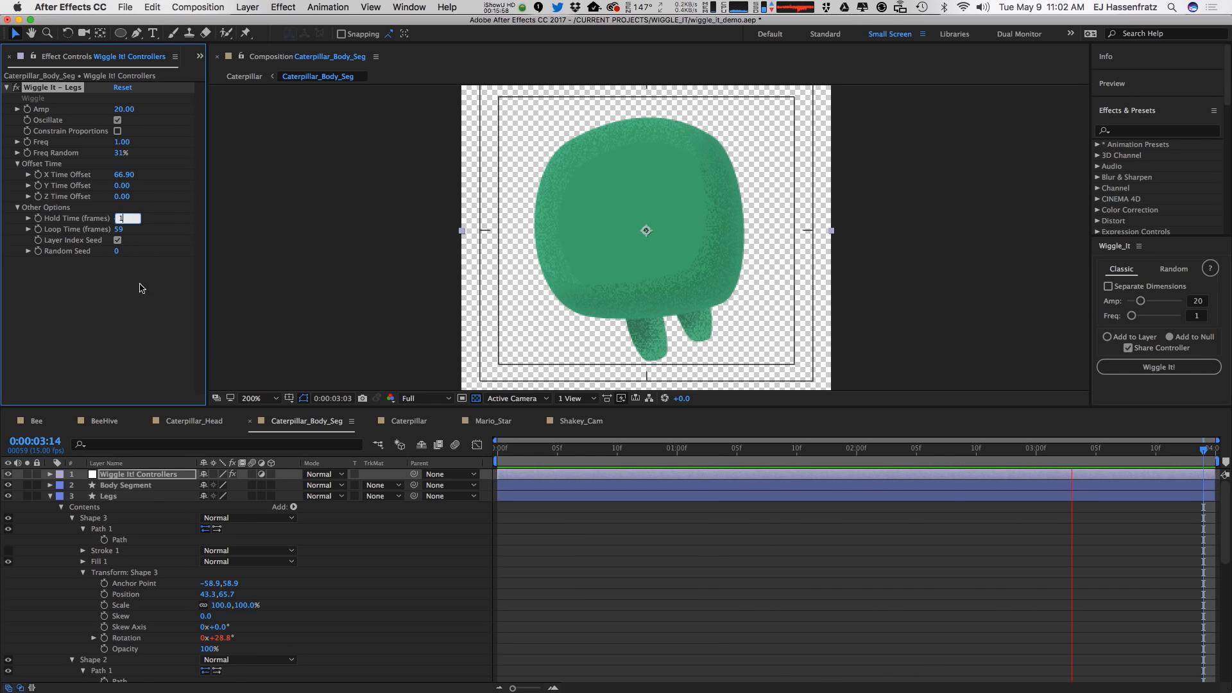
click(162, 322)
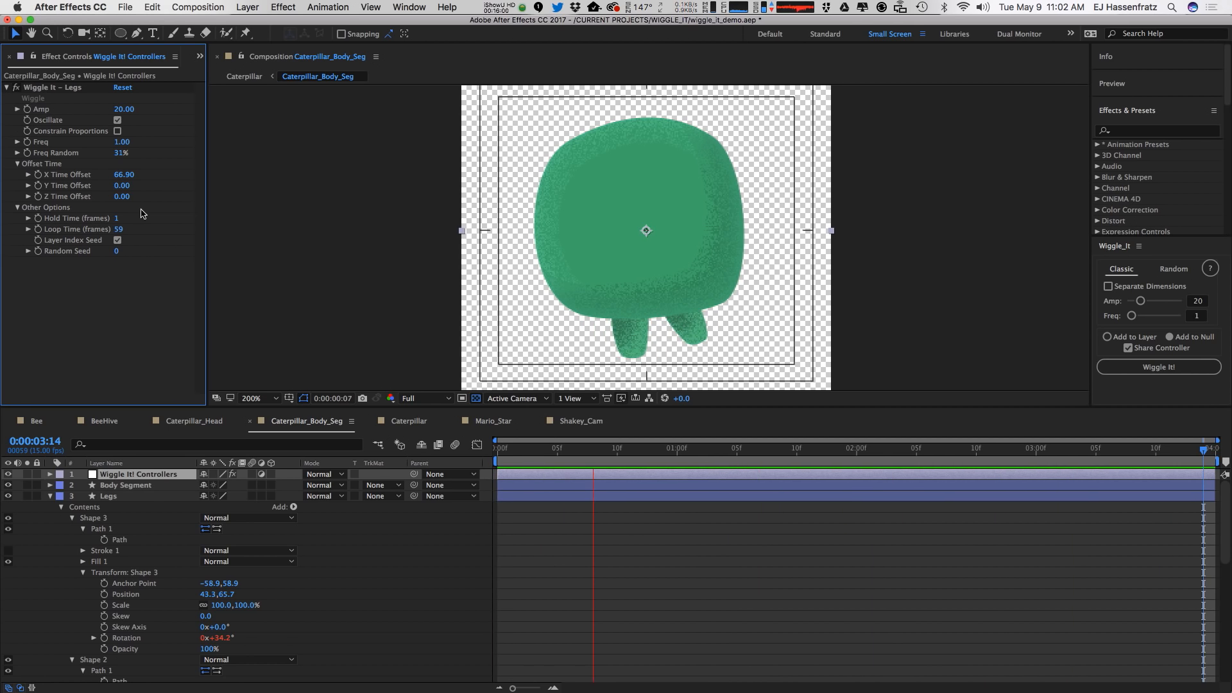
Set the Legs wiggle's Hold Time to 2 frames and its X Time Offset to 83.80, and collapse the Legs layer.
click(119, 218)
key(Return)
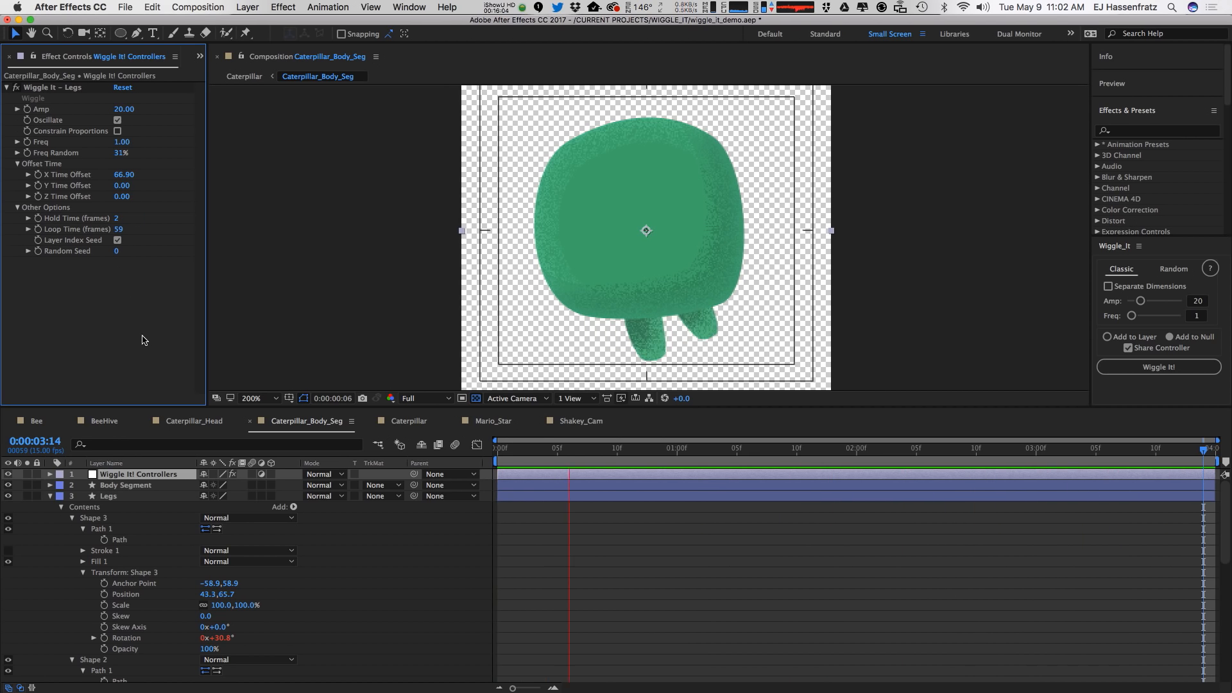
drag(124, 175, 214, 173)
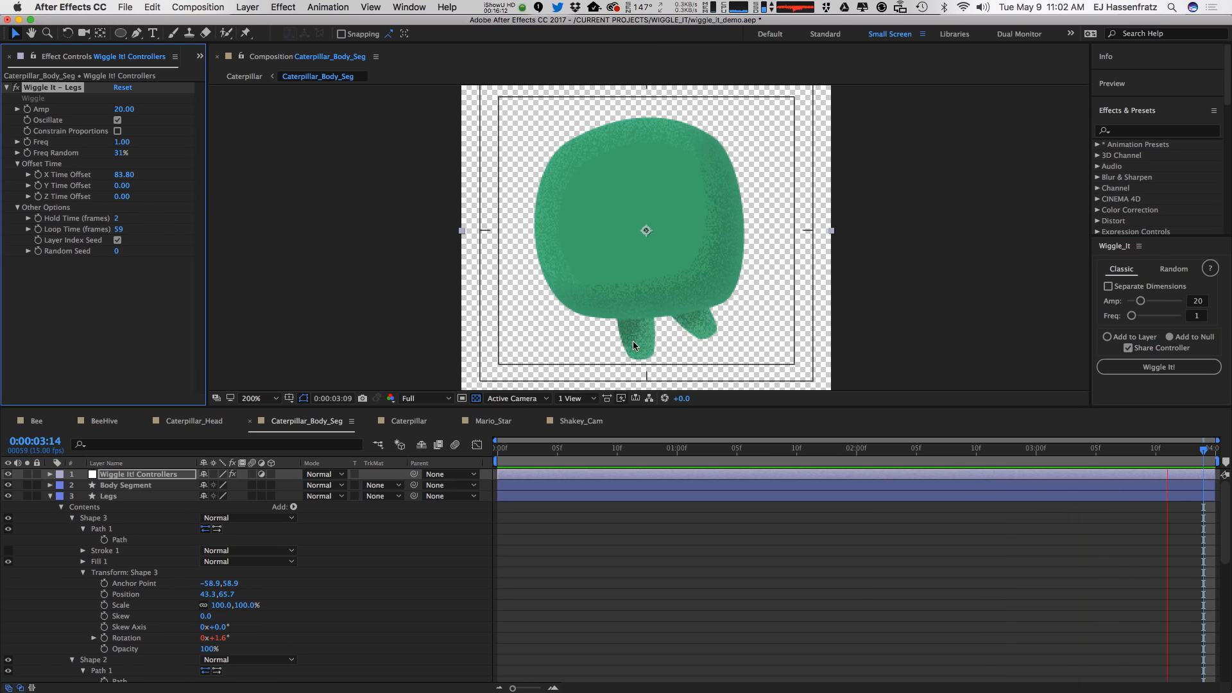
click(50, 496)
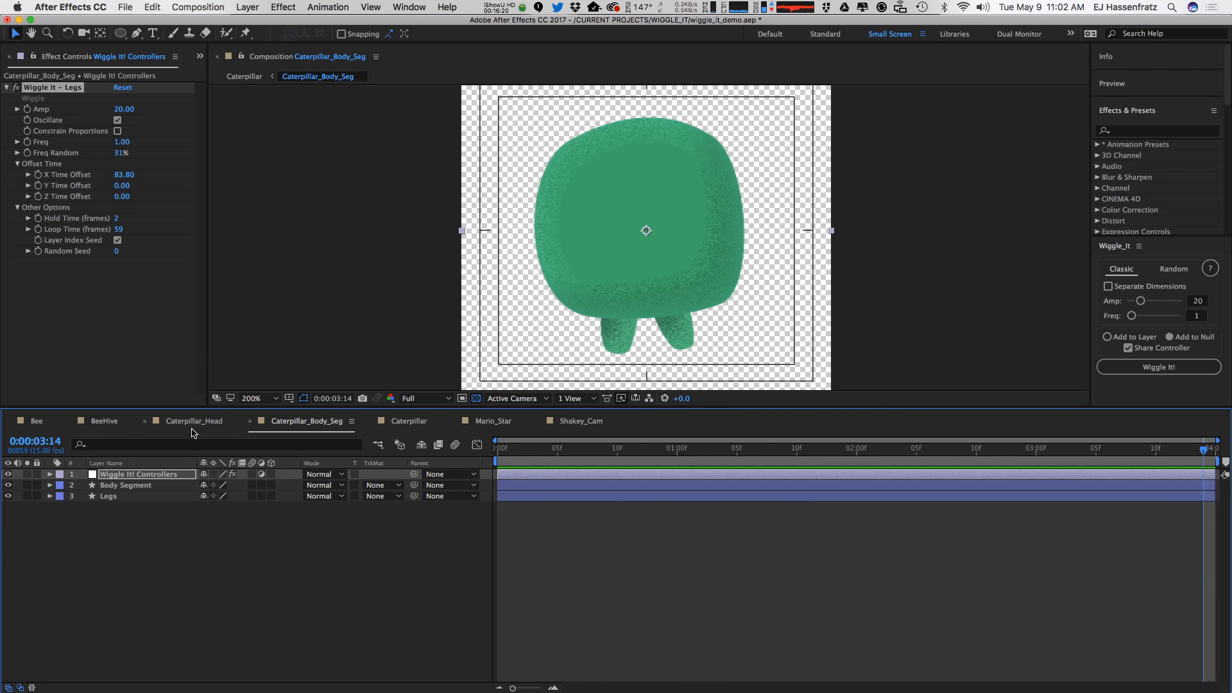
In the Caterpillar composition, show the Position of all three Caterpillar_Body_Seg layers and select those properties.
click(407, 422)
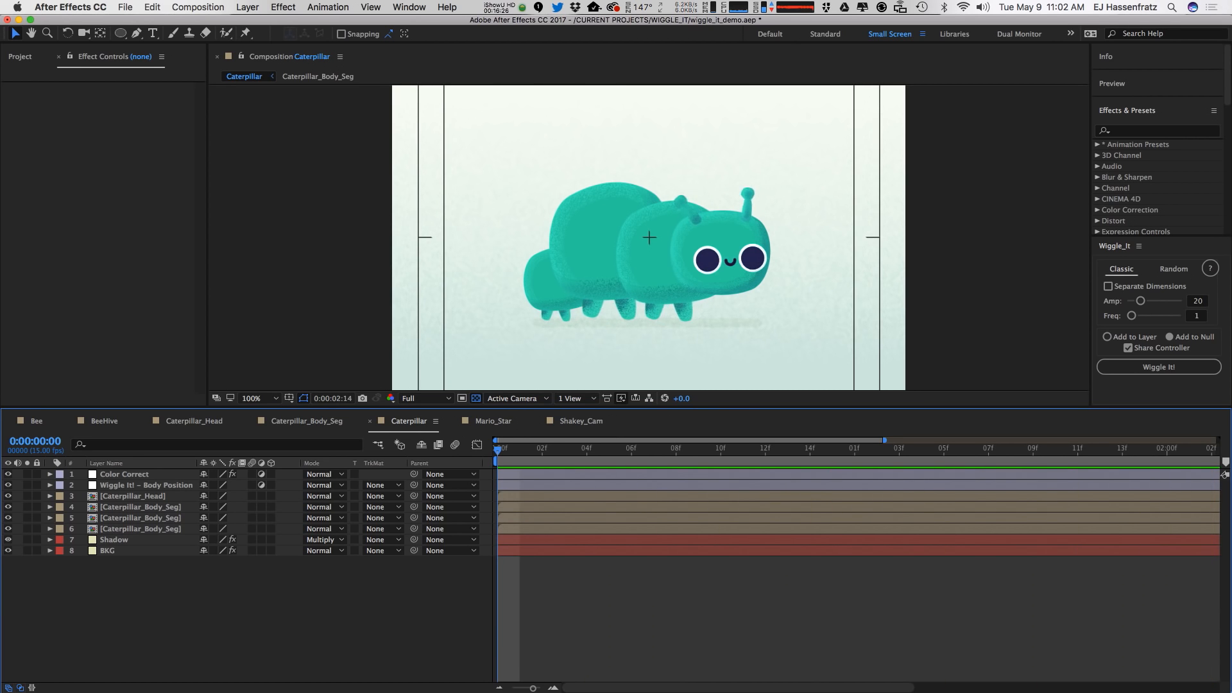
click(168, 507)
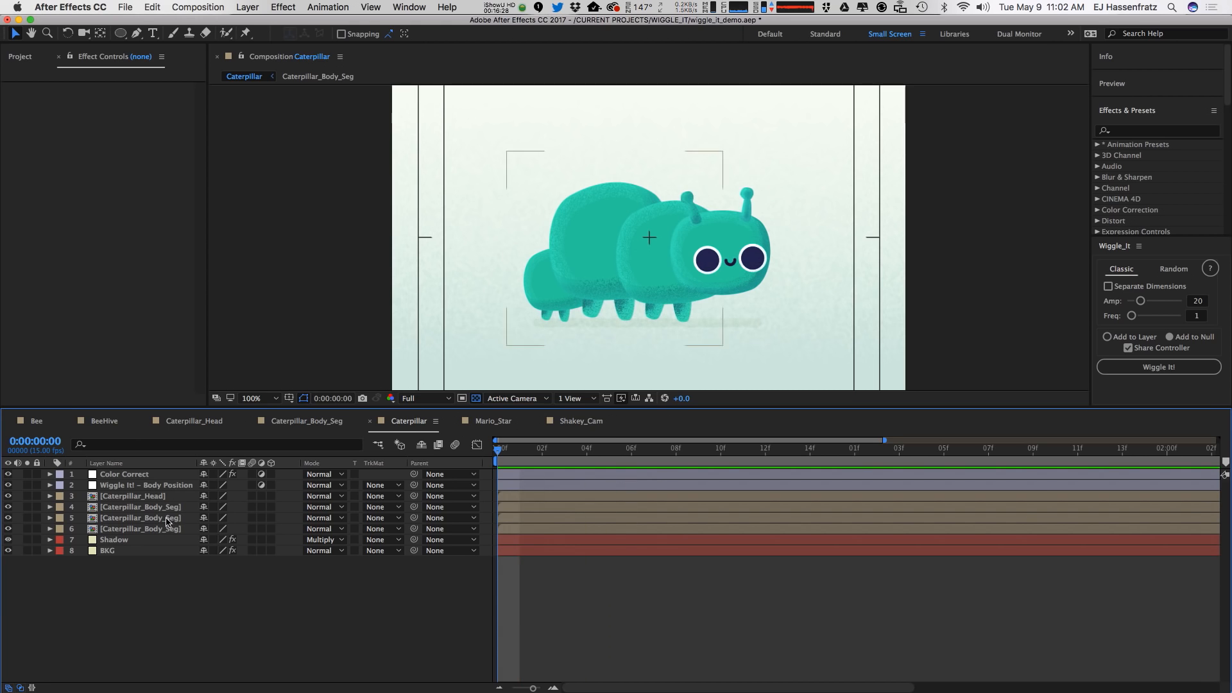
shift+click(161, 530)
key(p)
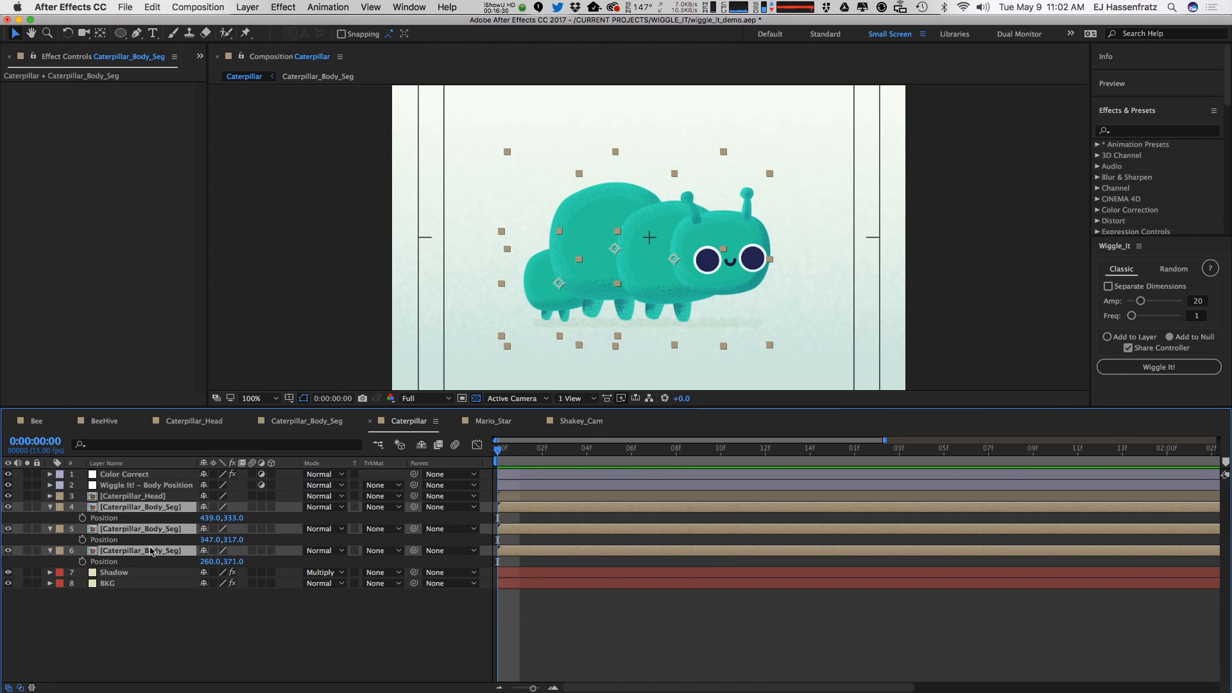
click(600, 266)
key(space)
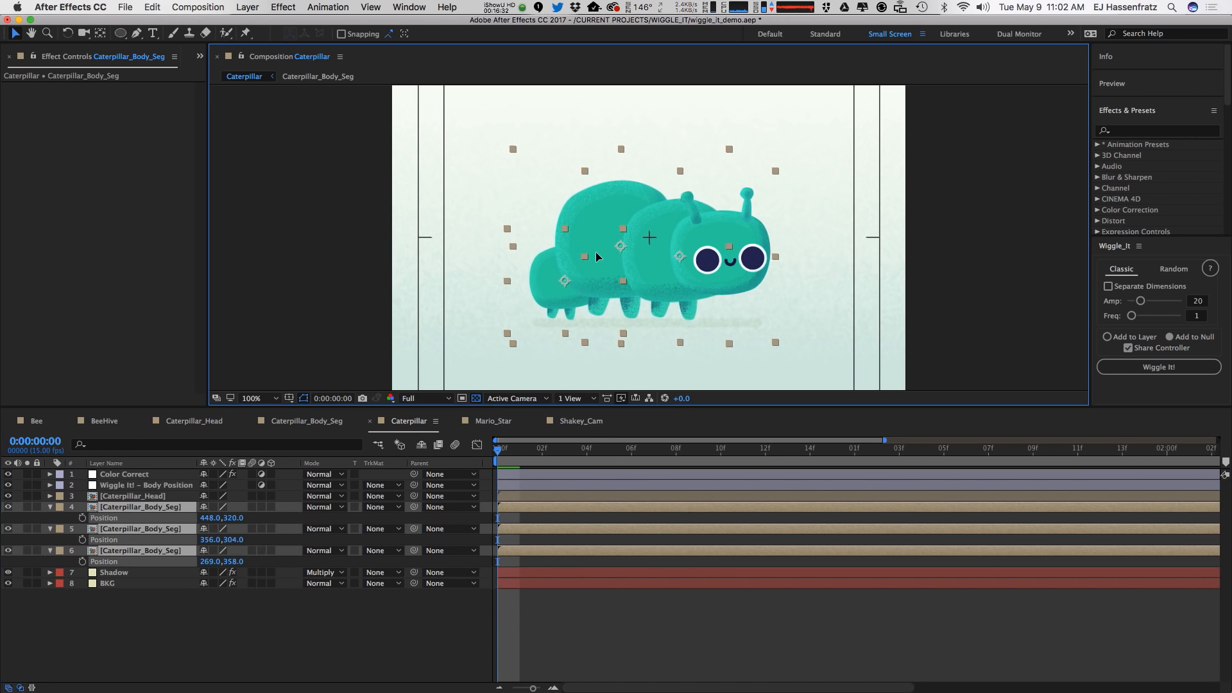
key(space)
click(96, 530)
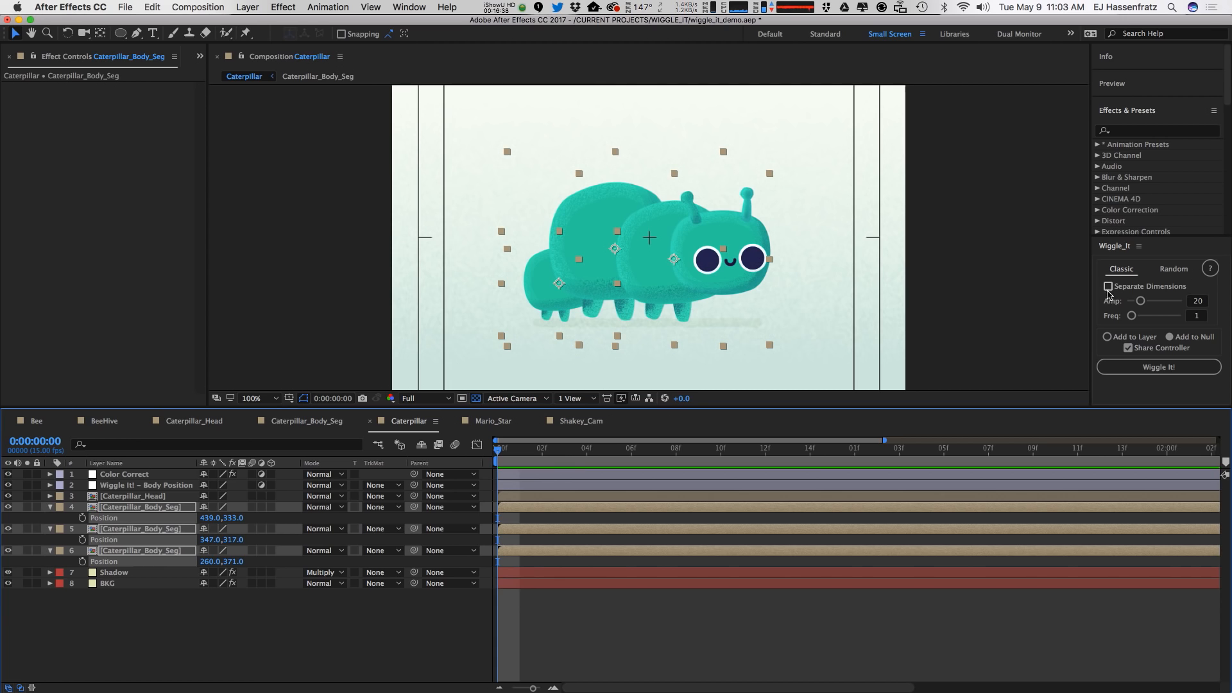
Add a Classic wiggle with separate dimensions and Amp 0, 20, 0 to the body segment positions, naming the shared controller Body_Segments.
click(1109, 287)
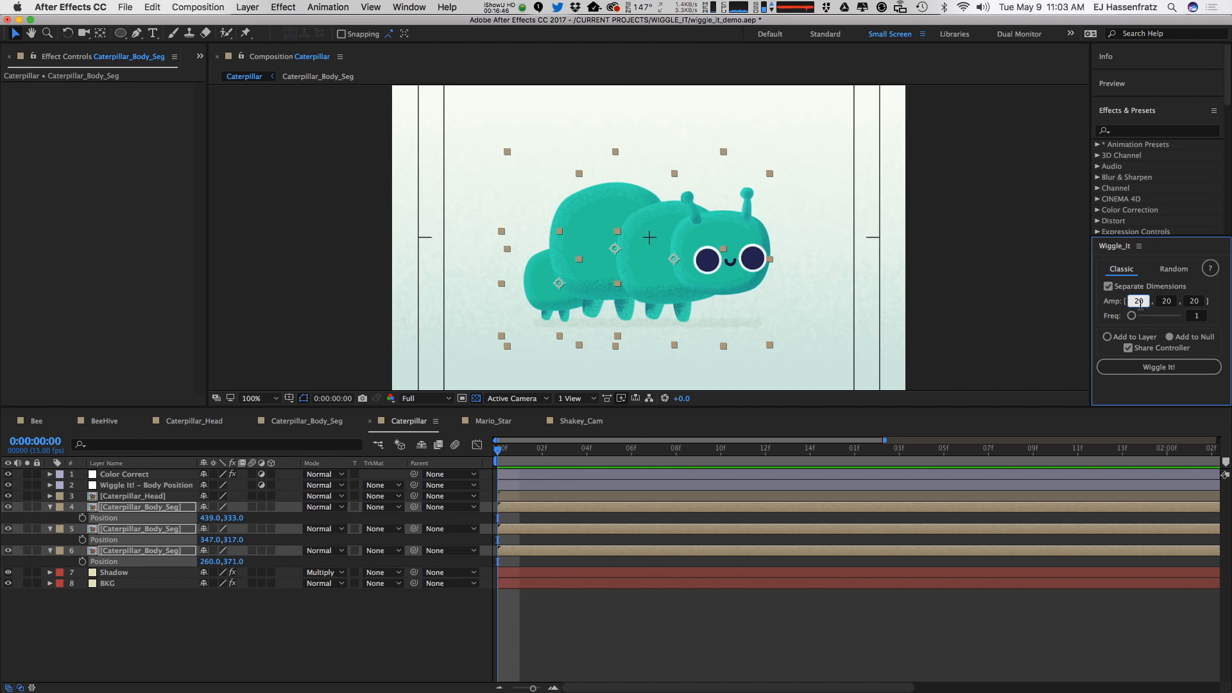
click(1194, 301)
text(0)
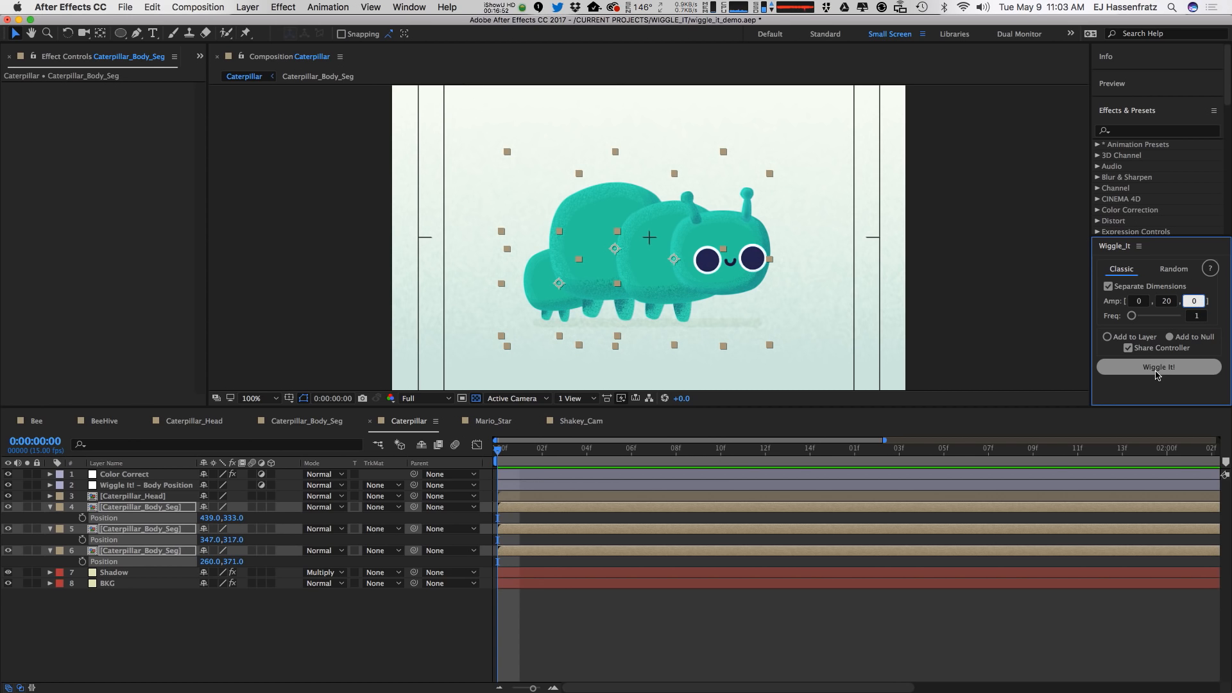
click(1158, 372)
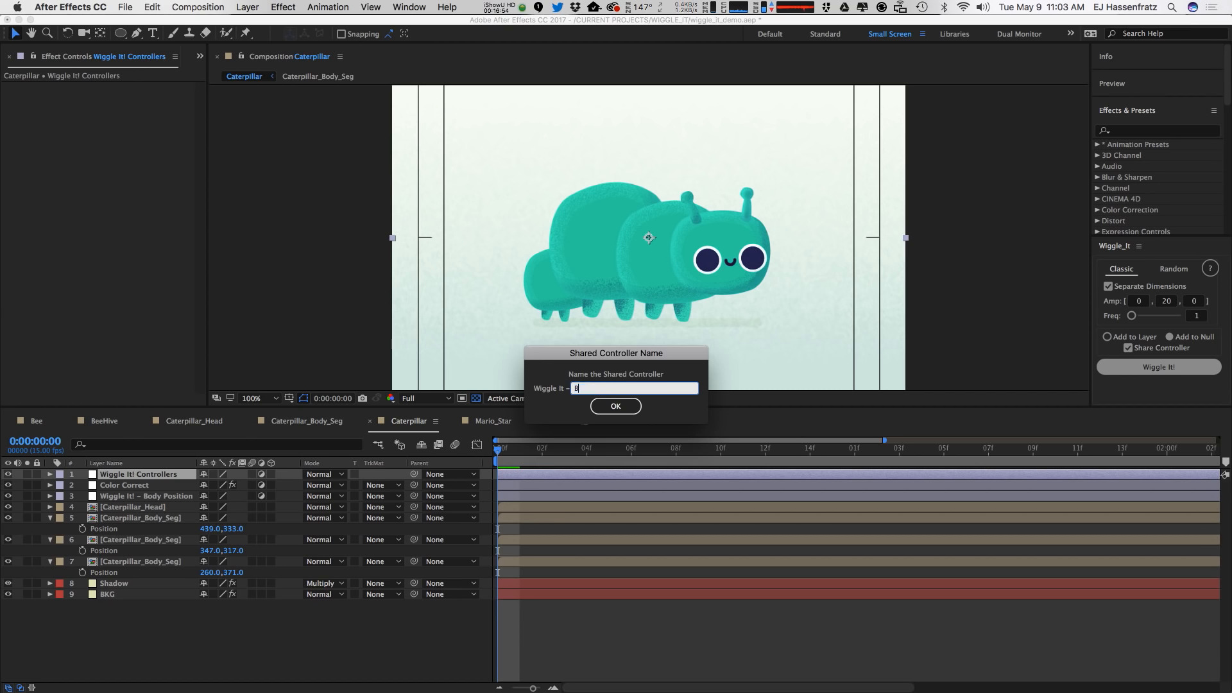
text(Body_Segments)
key(Return)
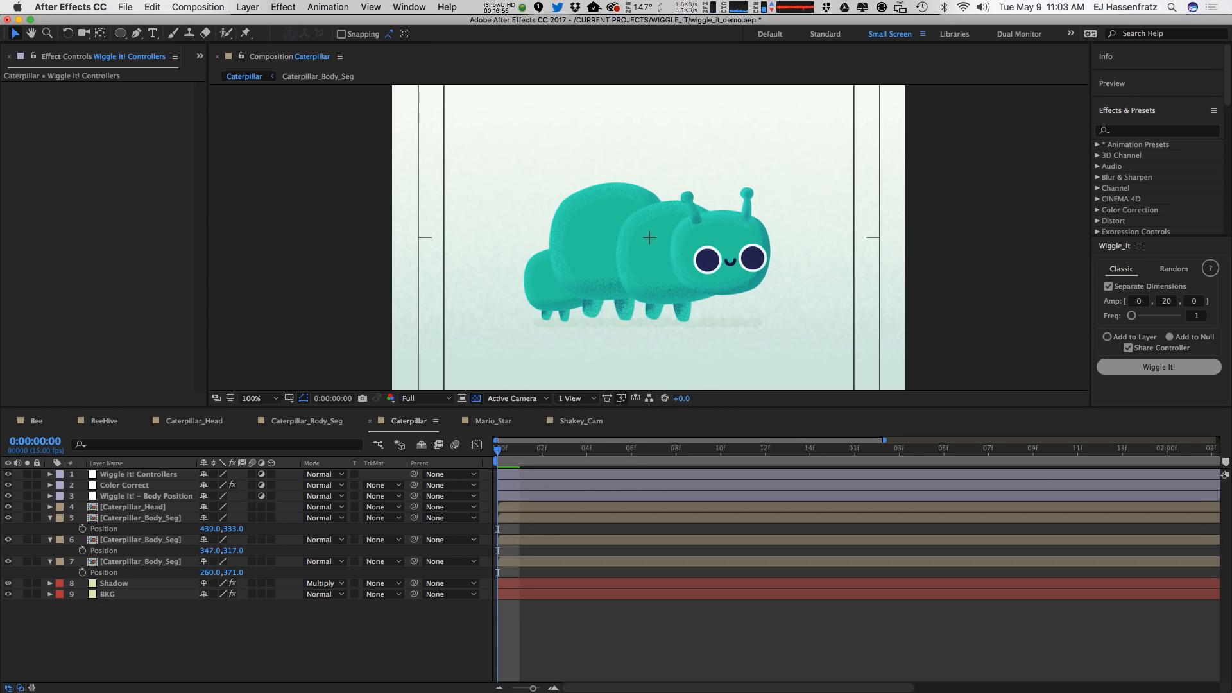
Set the Body_Segments wiggle's Freq to 3 and its Loop Time to 59 frames, previewing across the full timeline.
key(space)
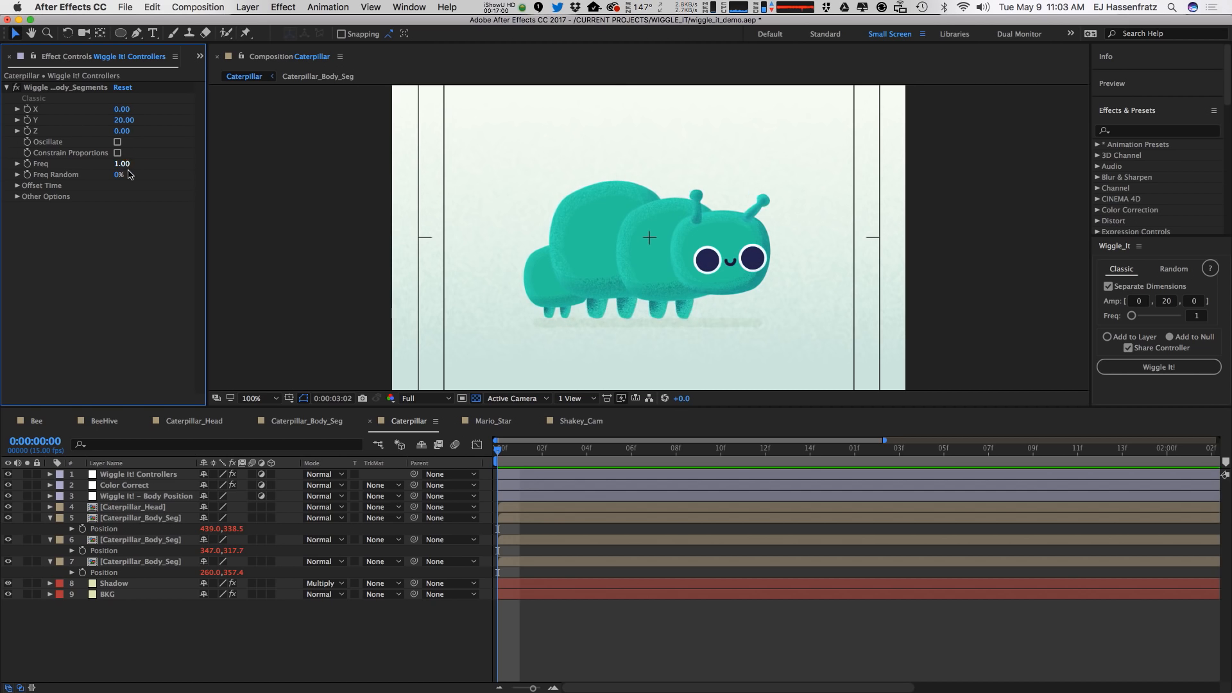
click(122, 163)
text(3)
key(Return)
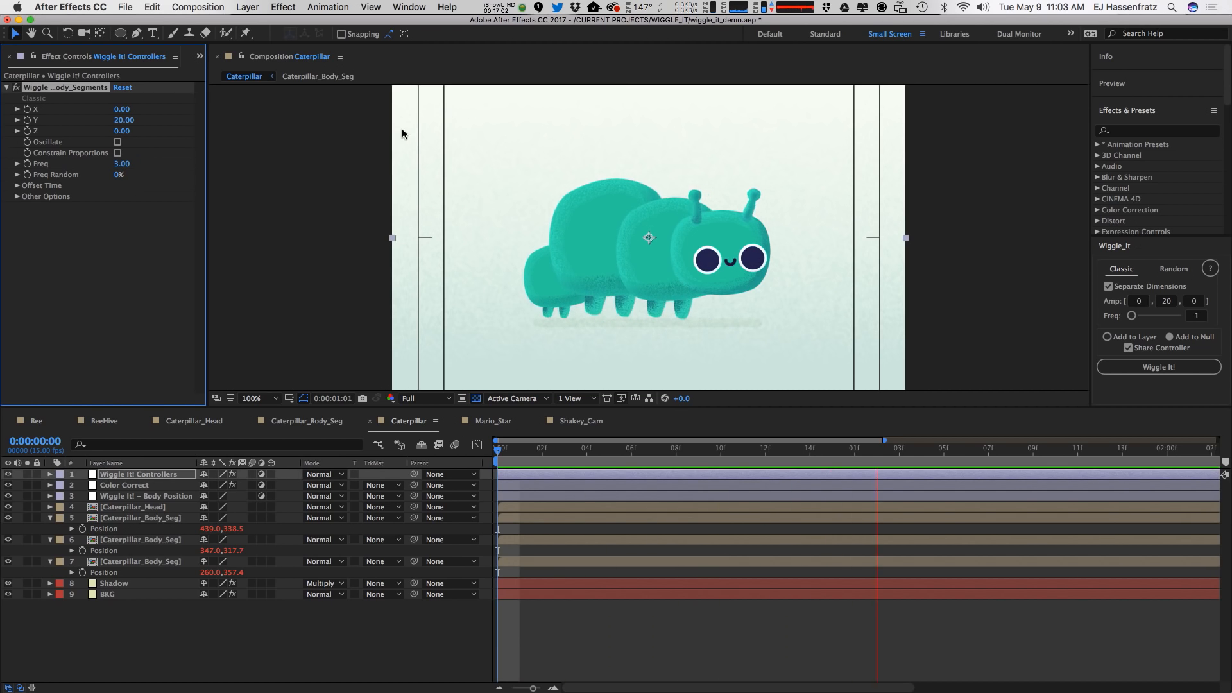
click(19, 197)
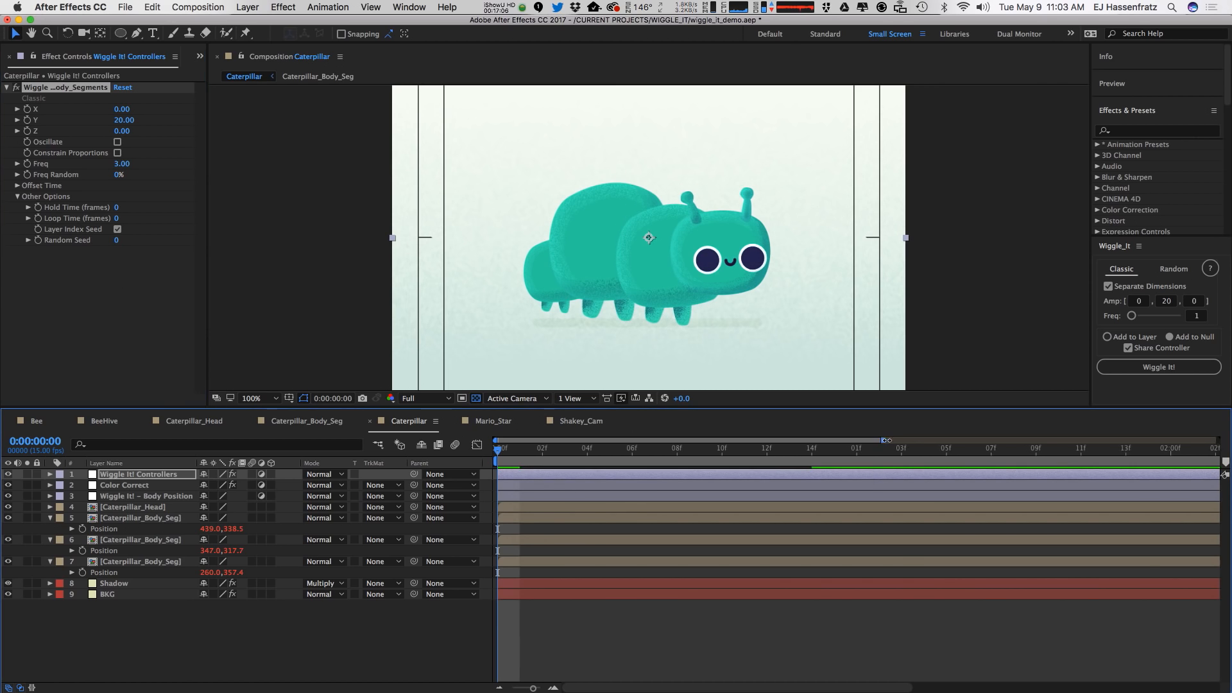
drag(884, 441, 1218, 443)
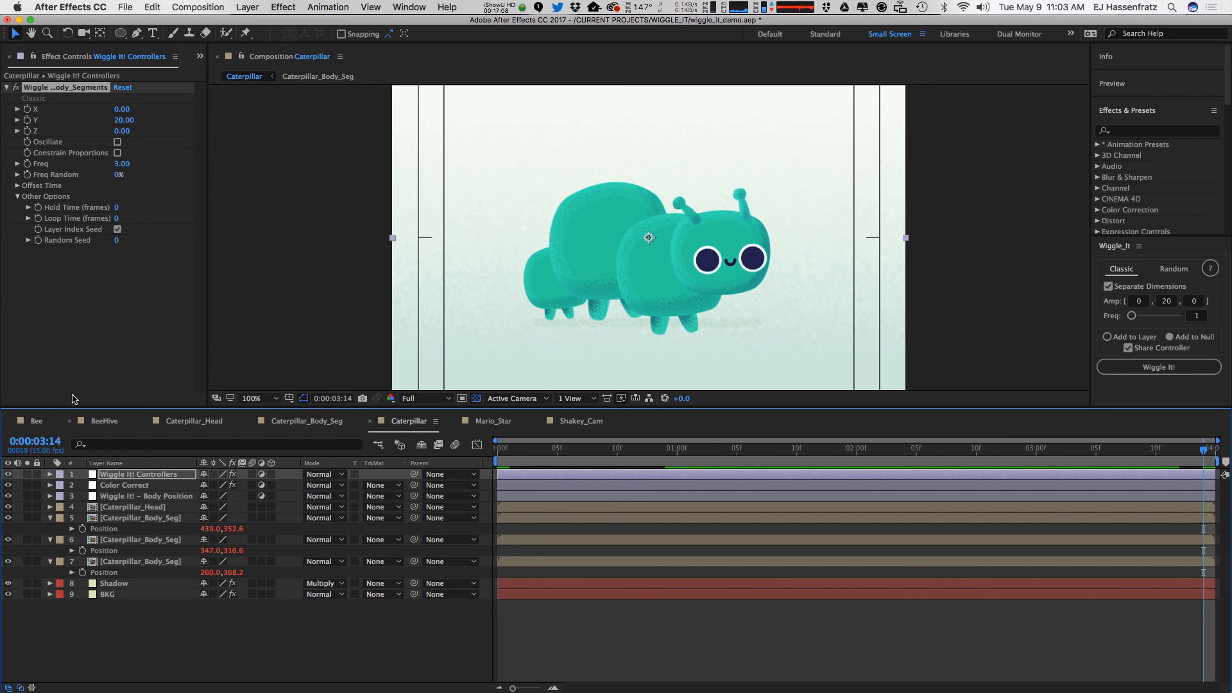
click(118, 229)
text(59)
key(Return)
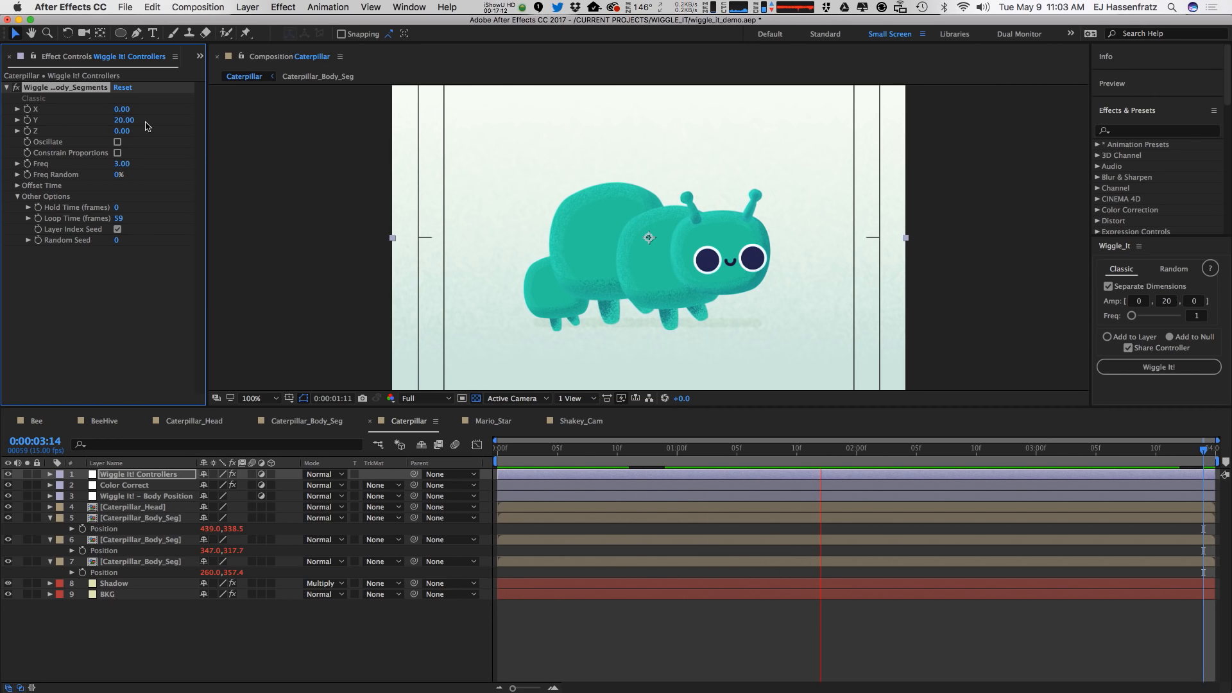
Turn on Oscillate for the Body_Segments wiggle at Freq 2 and briefly try it without Layer Index Seed.
click(118, 141)
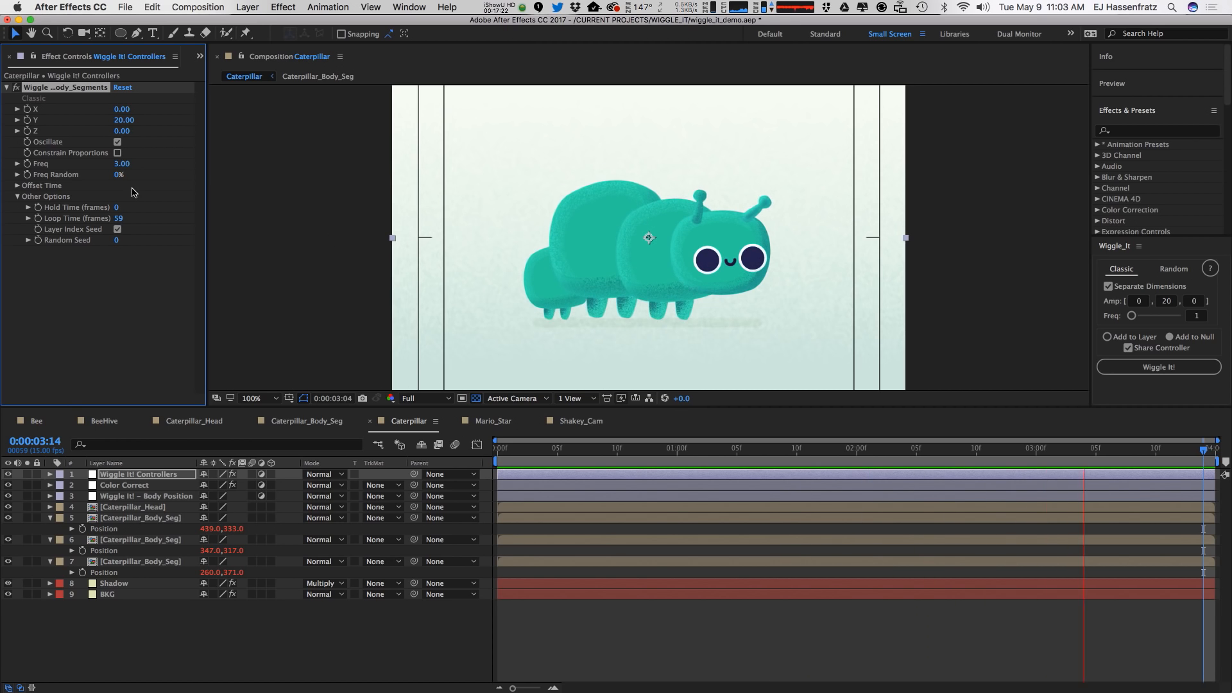
click(118, 229)
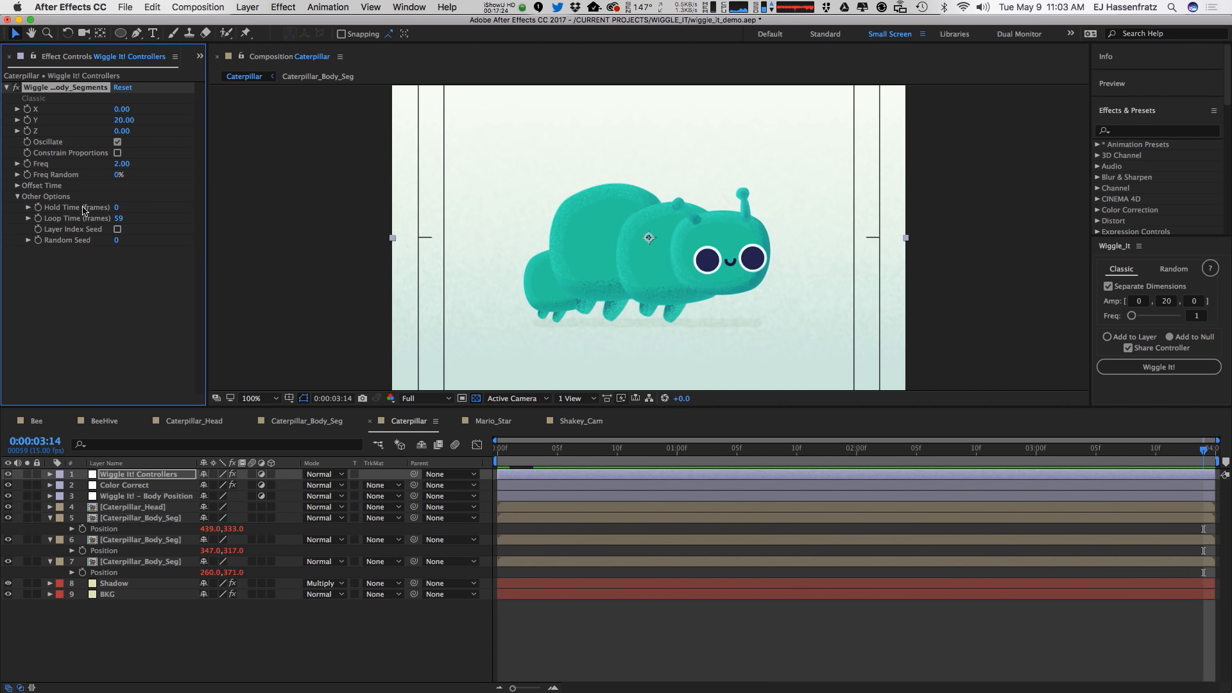
click(118, 229)
Set the Body_Segments wiggle's Freq Random to 11% and its Y Time Offset to 37.40.
click(18, 186)
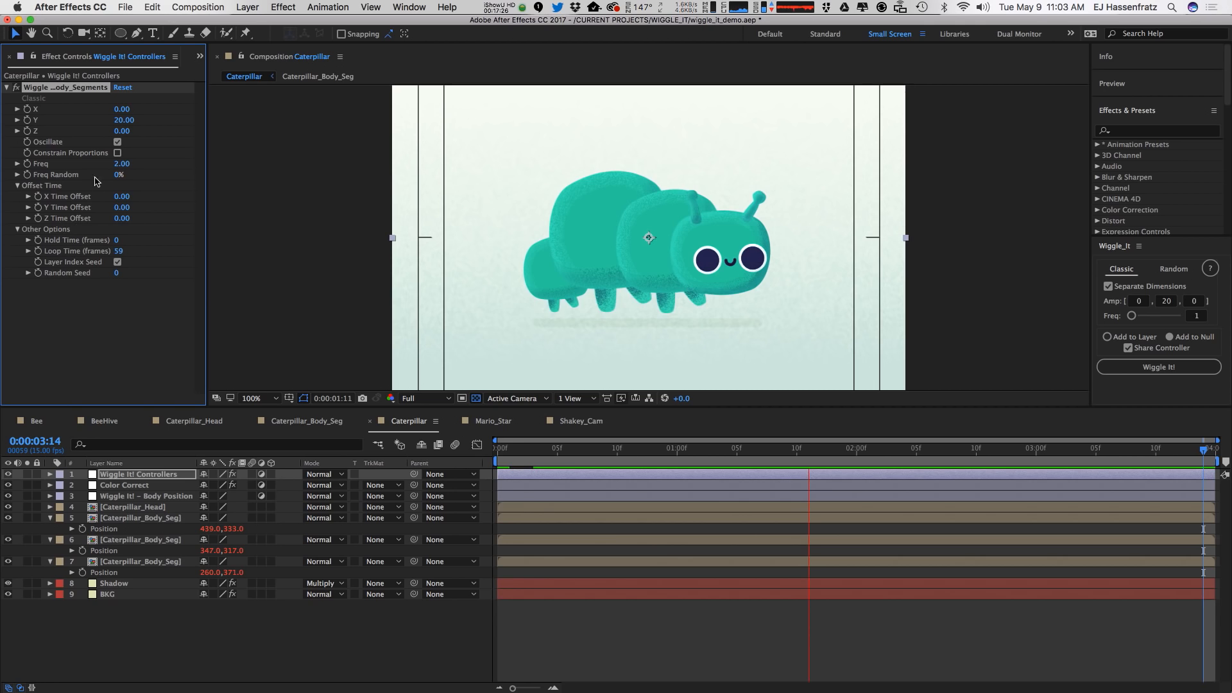
drag(119, 175, 125, 202)
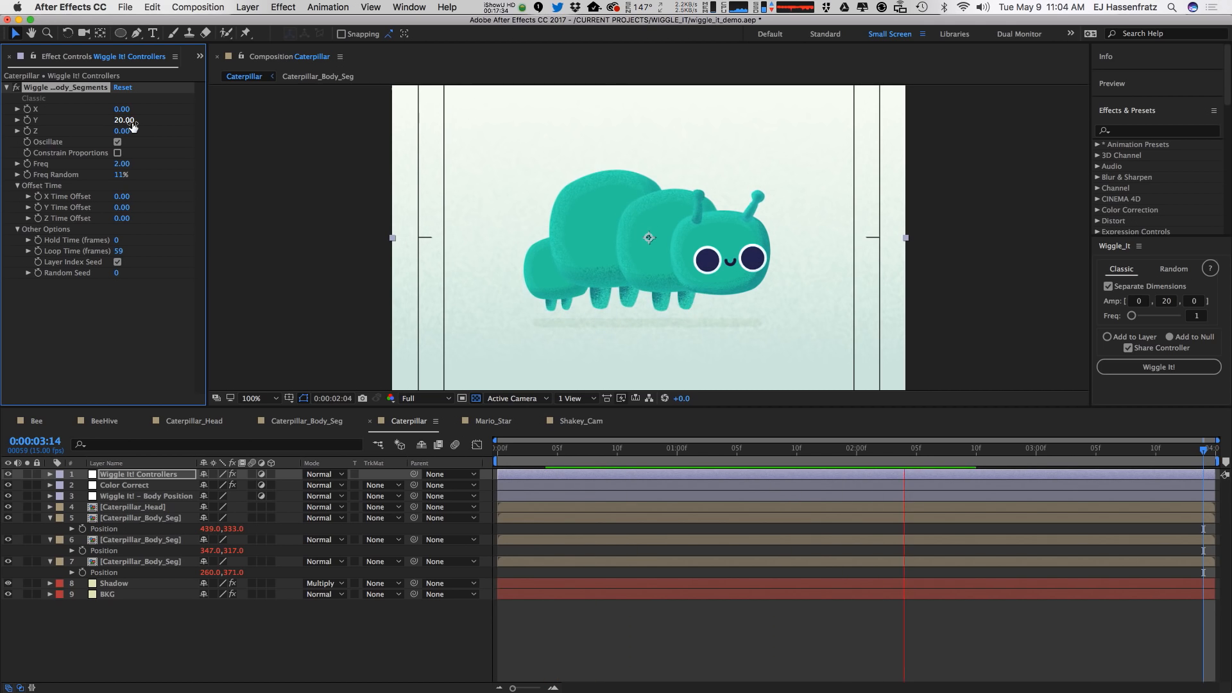
drag(124, 209, 275, 207)
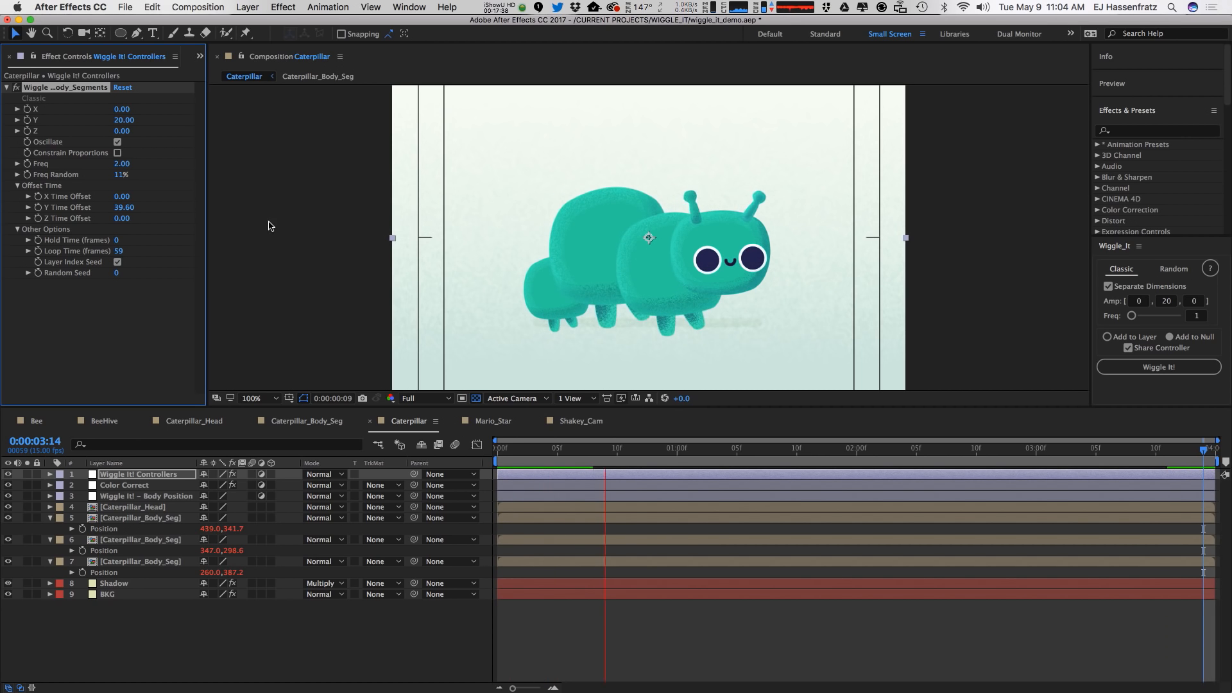
drag(125, 206, 160, 209)
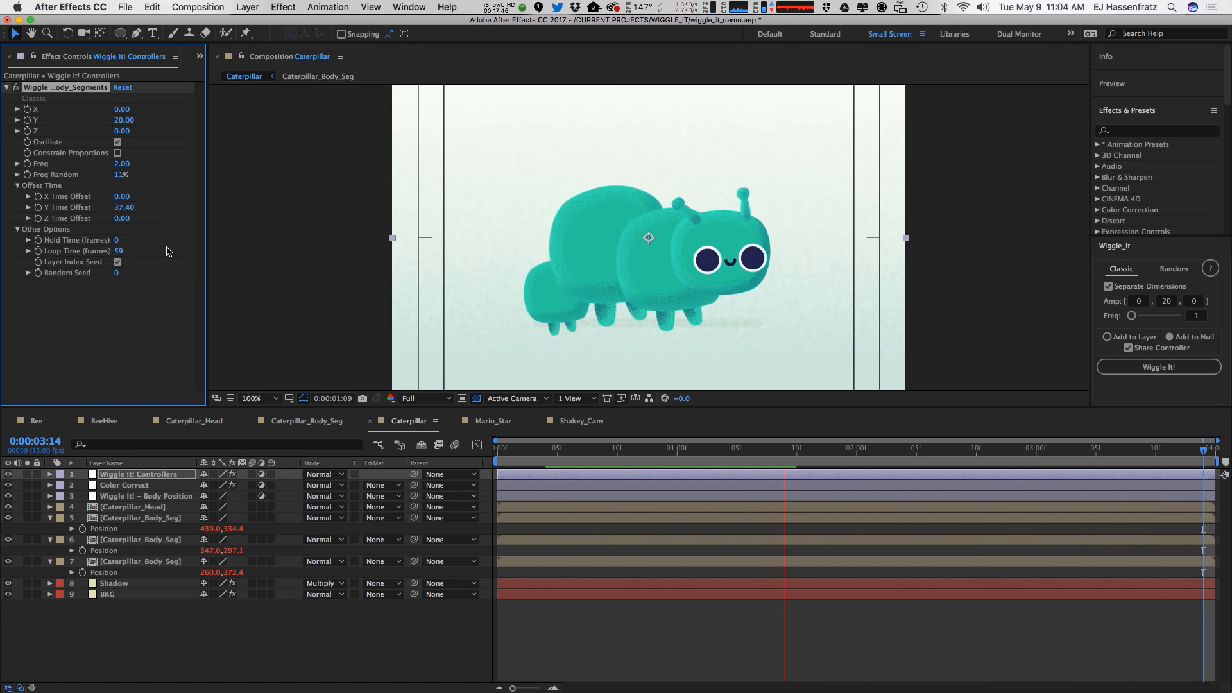
Set the Body_Segments wiggle's Freq to 1.5 and its Y amplitude to 10.
click(122, 164)
text(1)
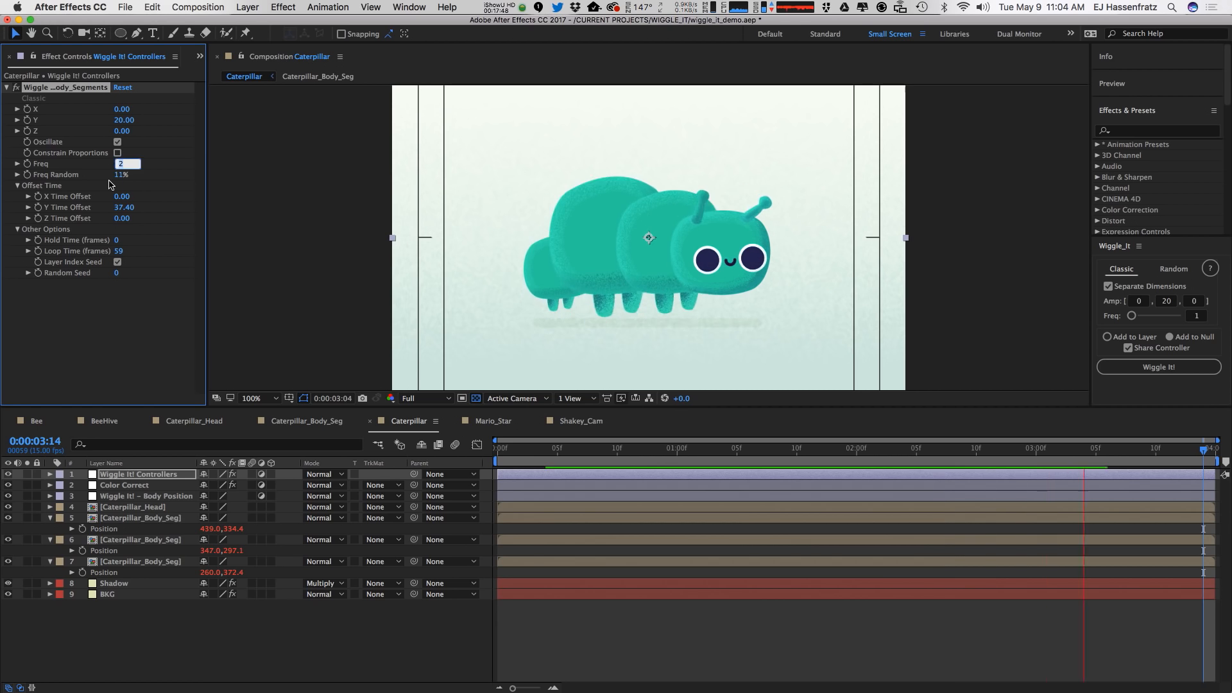
text(.5)
key(Return)
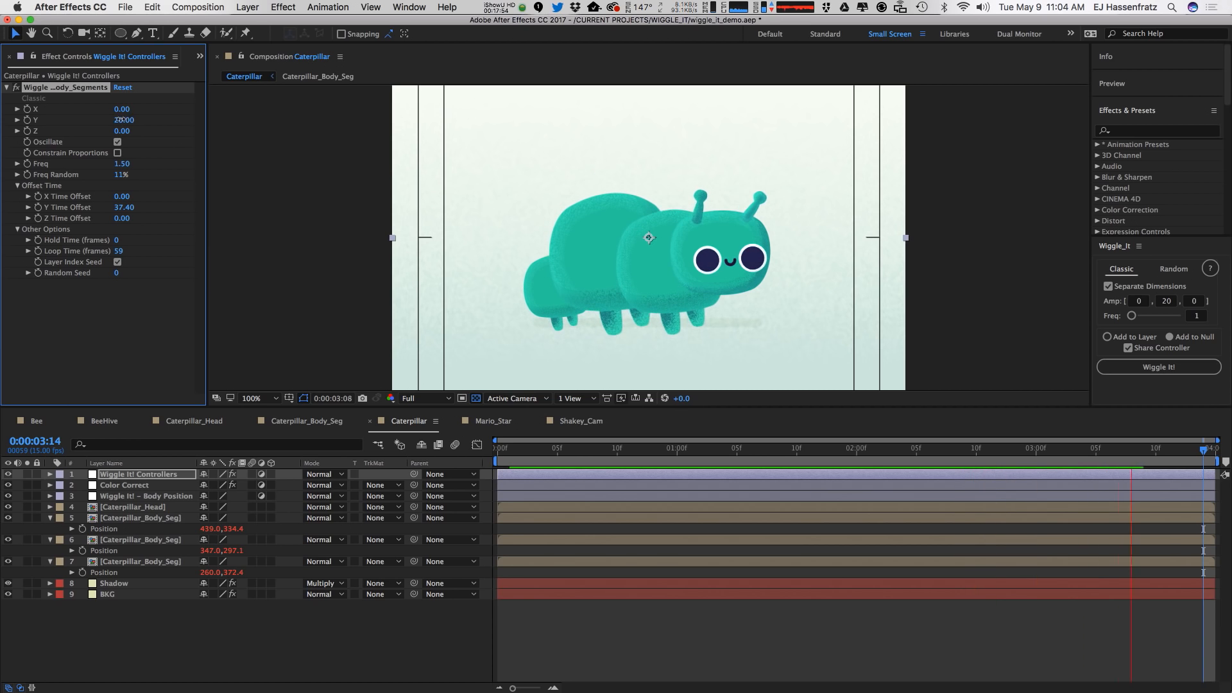
drag(125, 120, 131, 125)
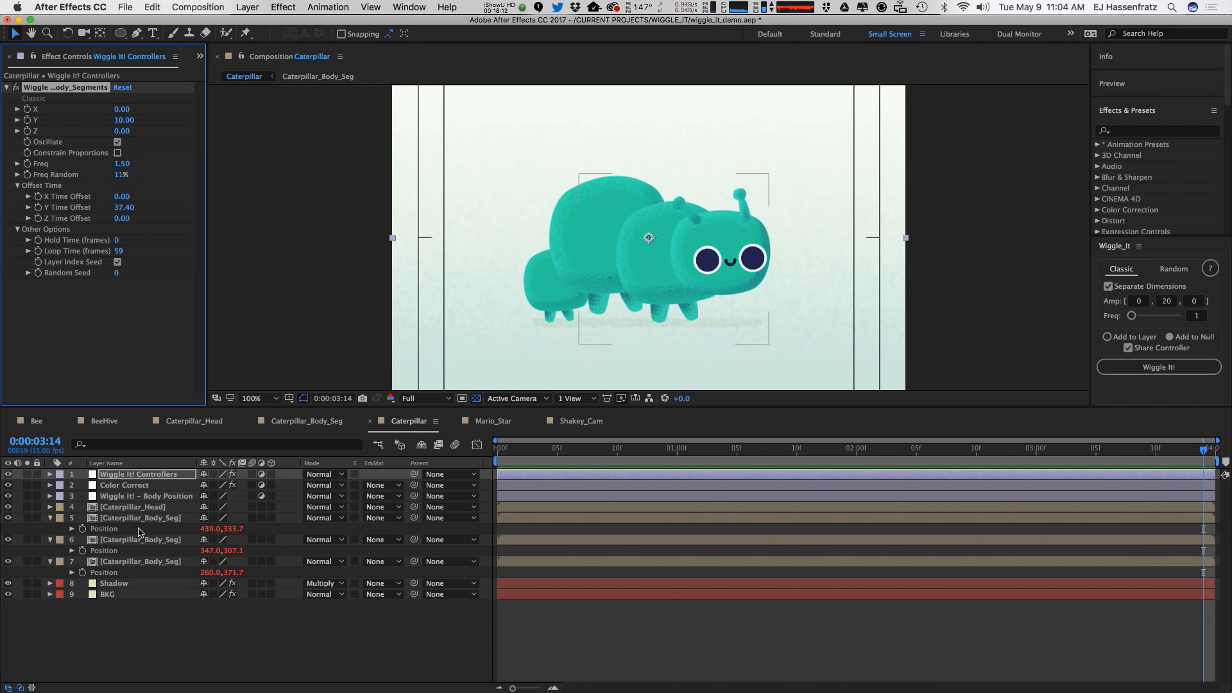
Add a Classic wiggle with Amp 0, 20, 0 to the Caterpillar_Head layer's Position and Rotation, naming the shared controller Head.
click(138, 507)
key(r)
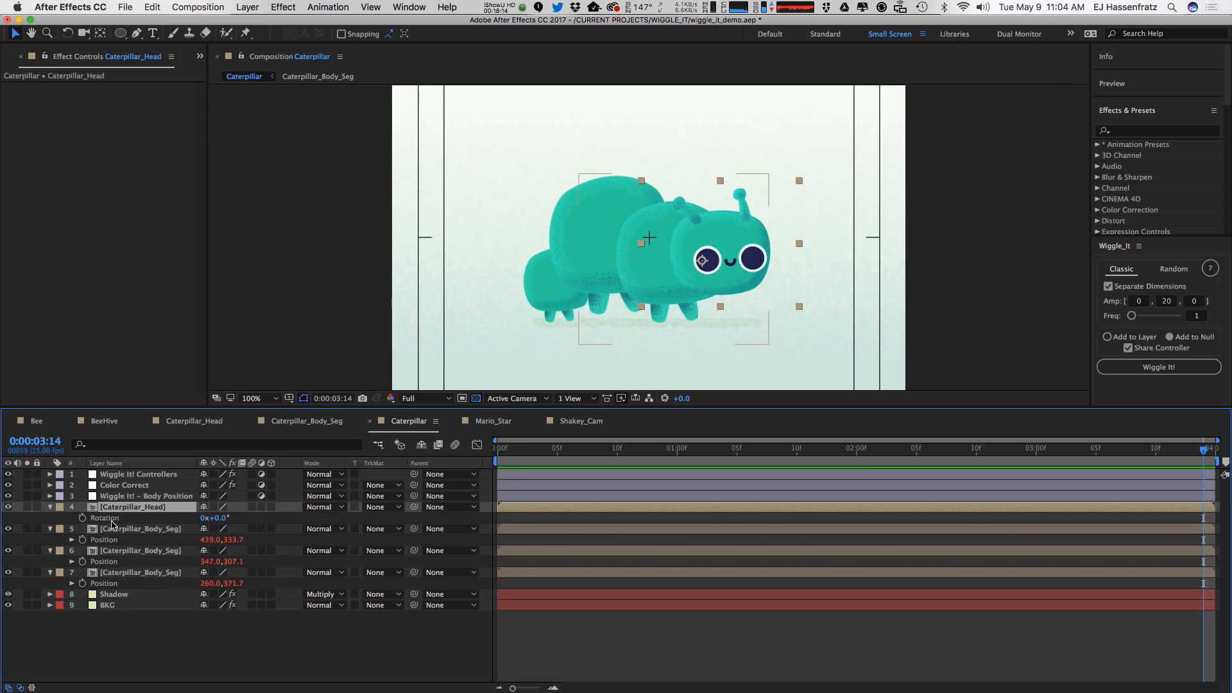
click(112, 520)
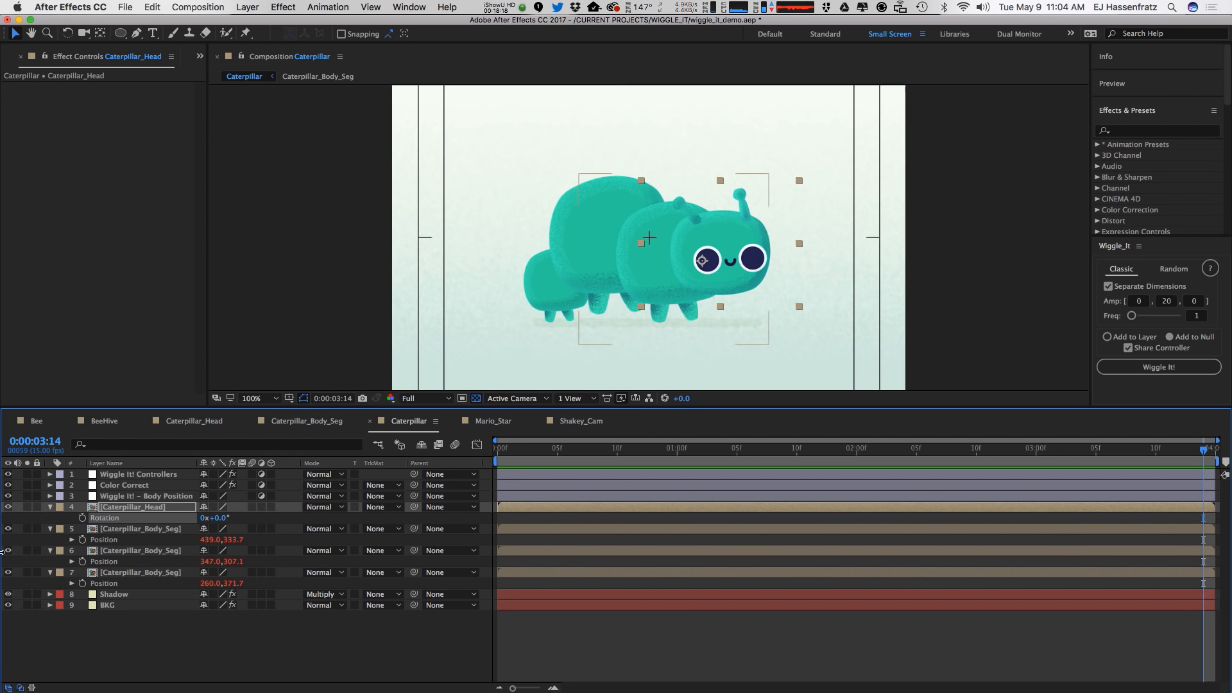
key(shift+p)
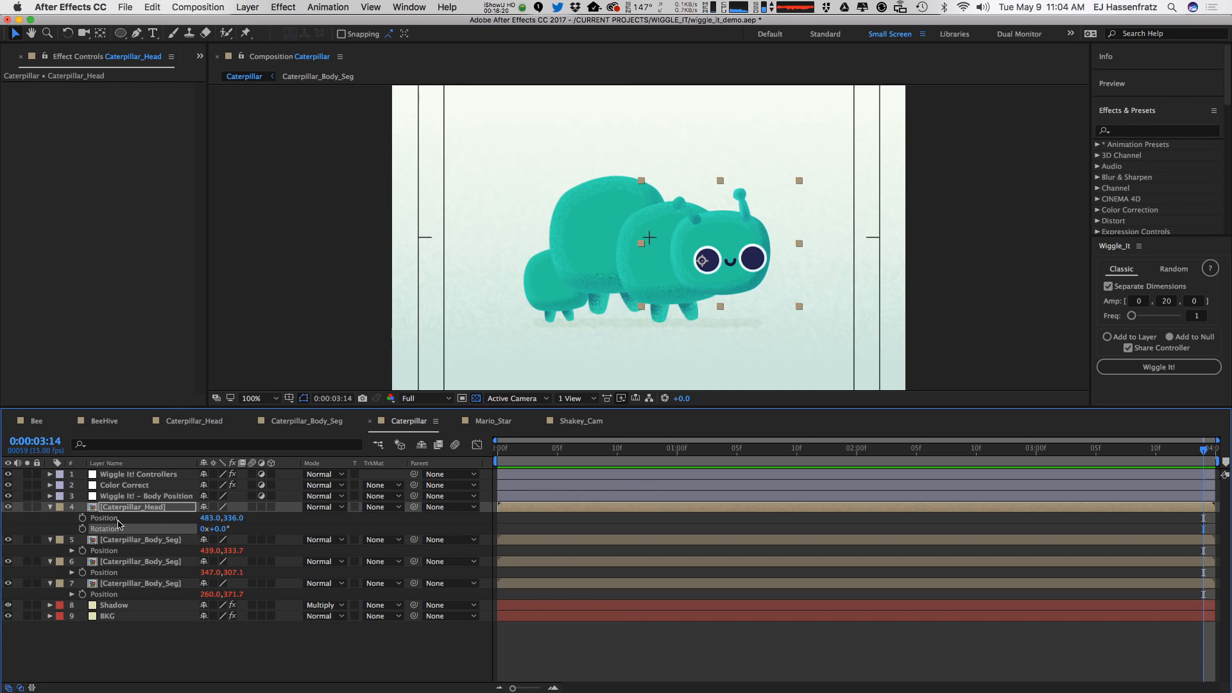
shift+click(141, 518)
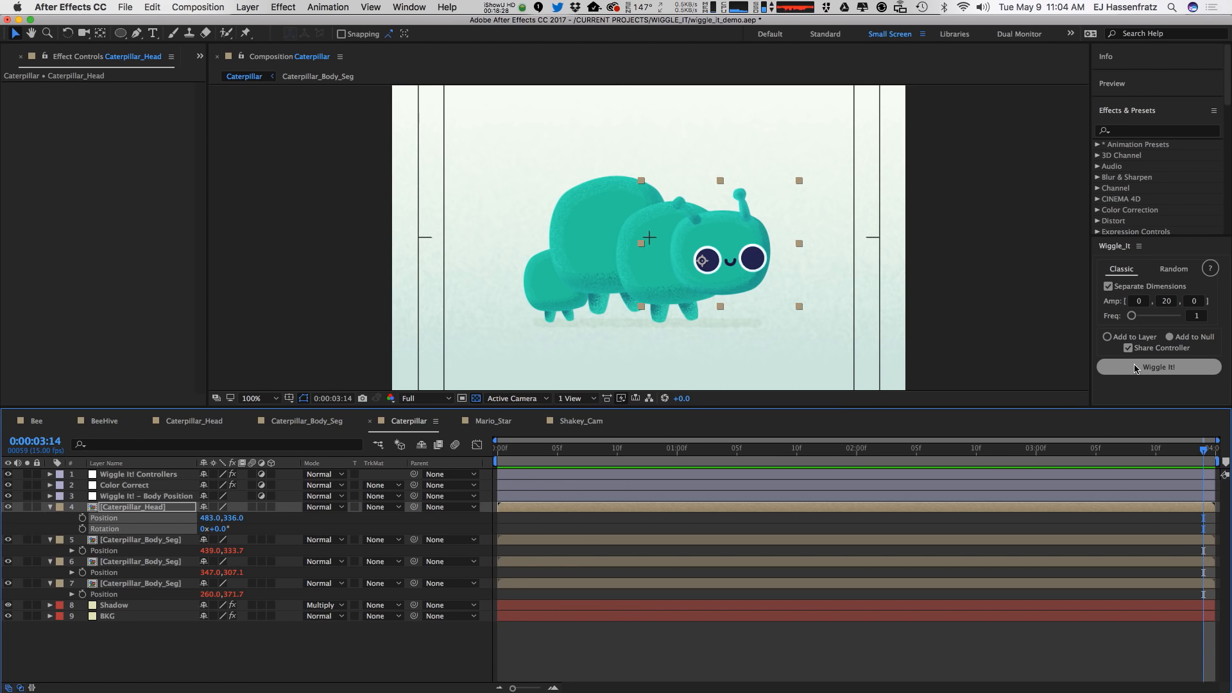
click(1154, 370)
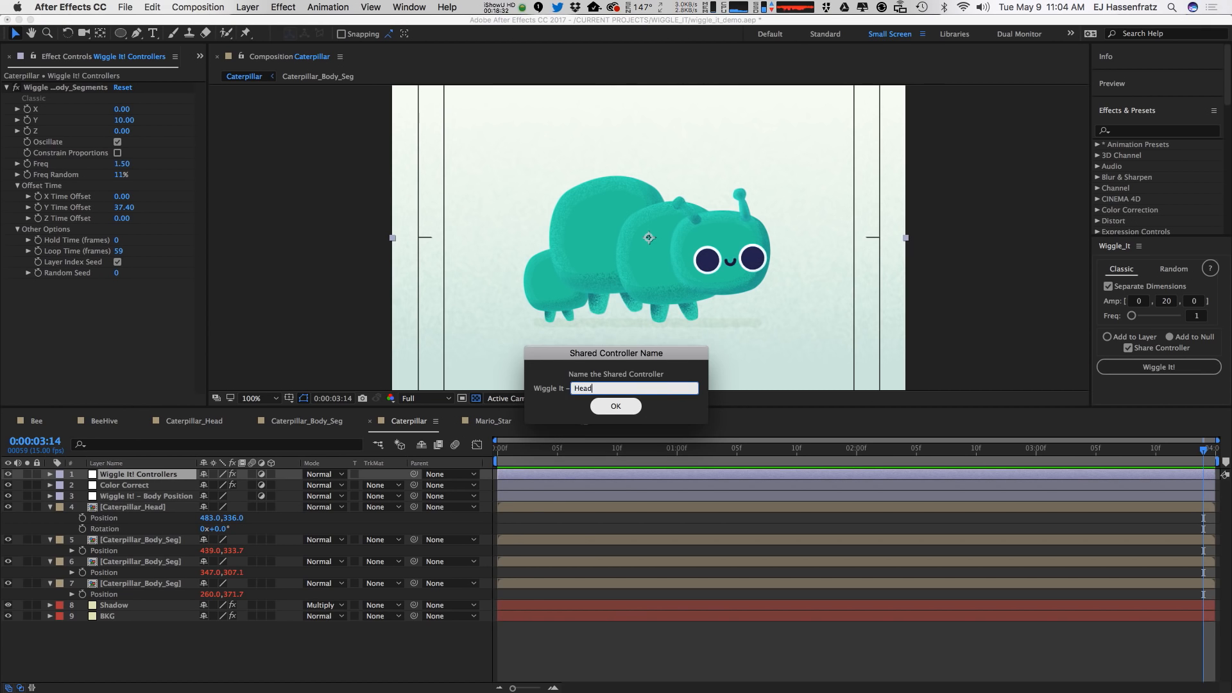
key(Return)
Preview the head motion, turning on Oscillate for the Head wiggle and setting its X amplitude to 3.
key(space)
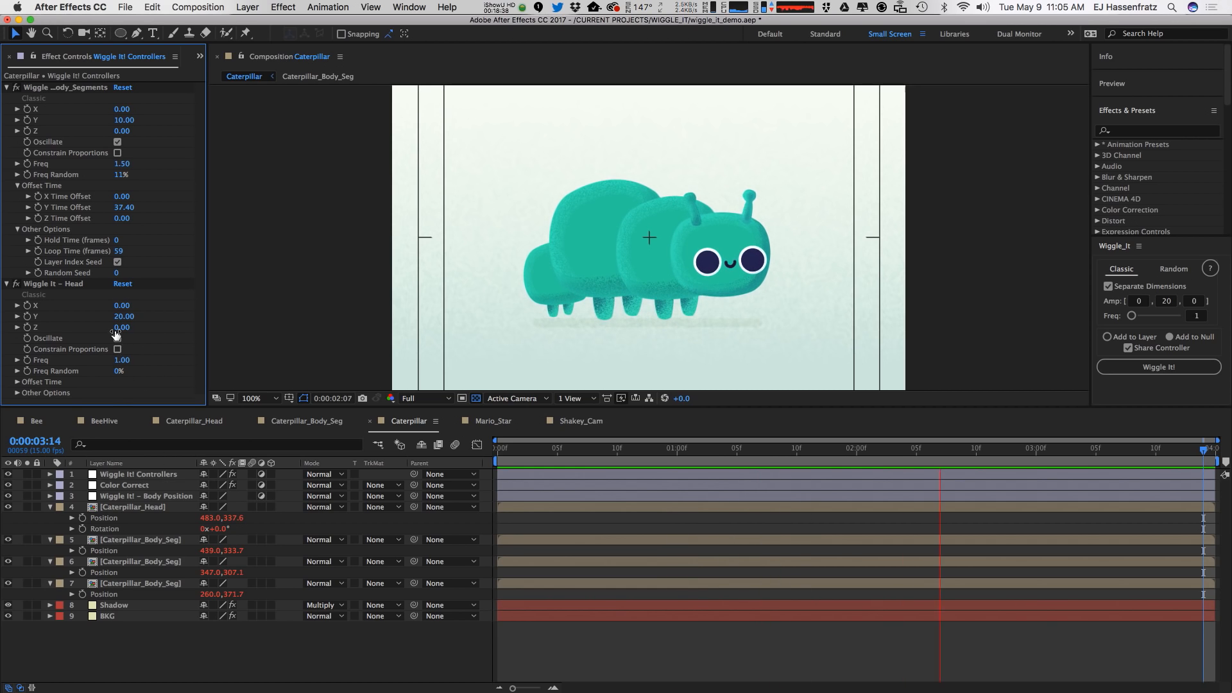
drag(122, 307, 127, 312)
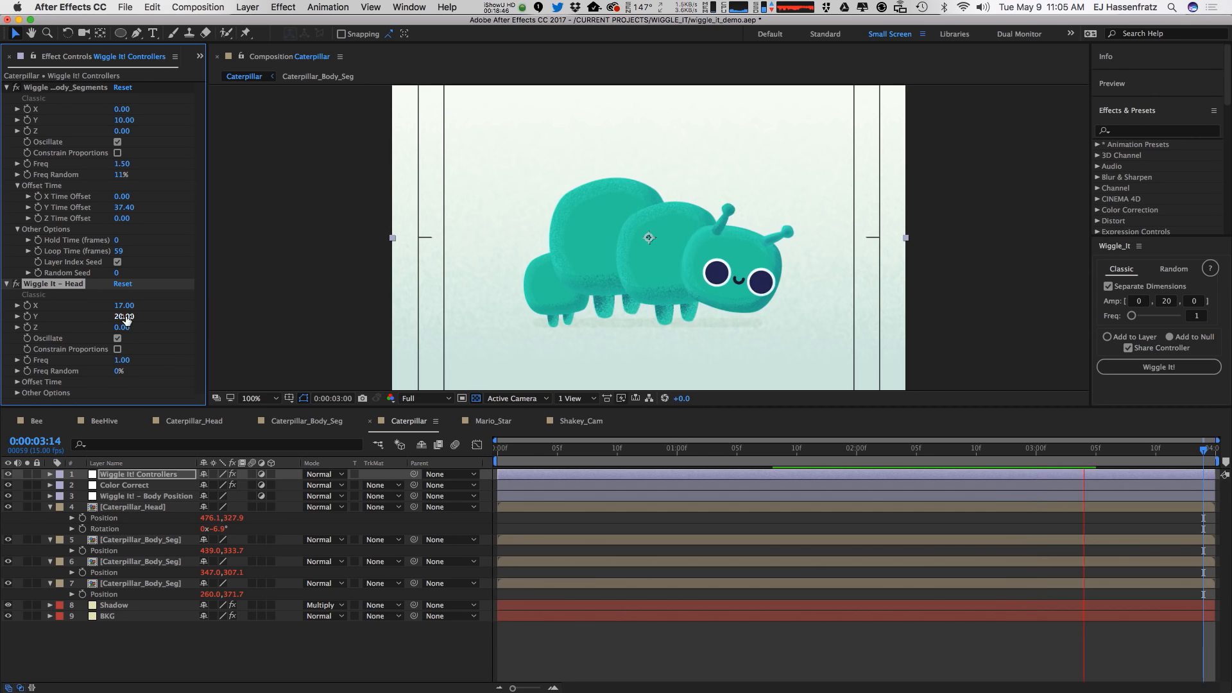
drag(110, 306, 112, 305)
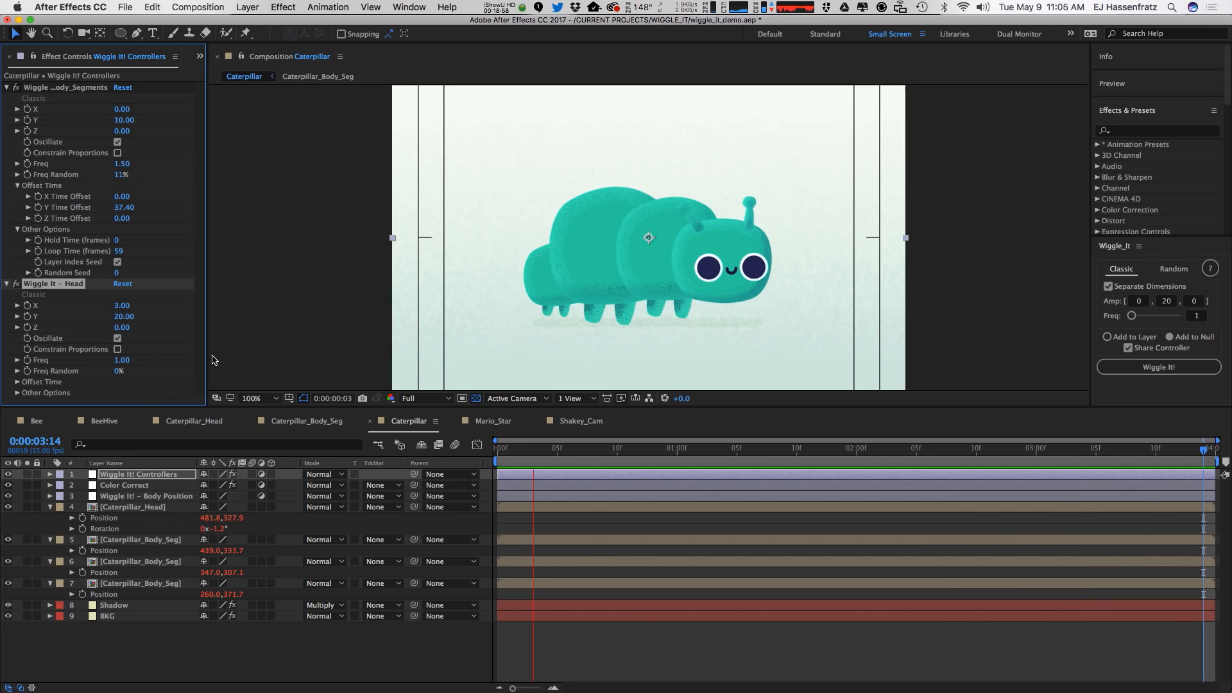
Set the Head wiggle's Loop Time to 59 frames and Hold Time to 2 frames, and scrub through the caterpillar animation.
click(17, 382)
scroll(28, 387, down, 2)
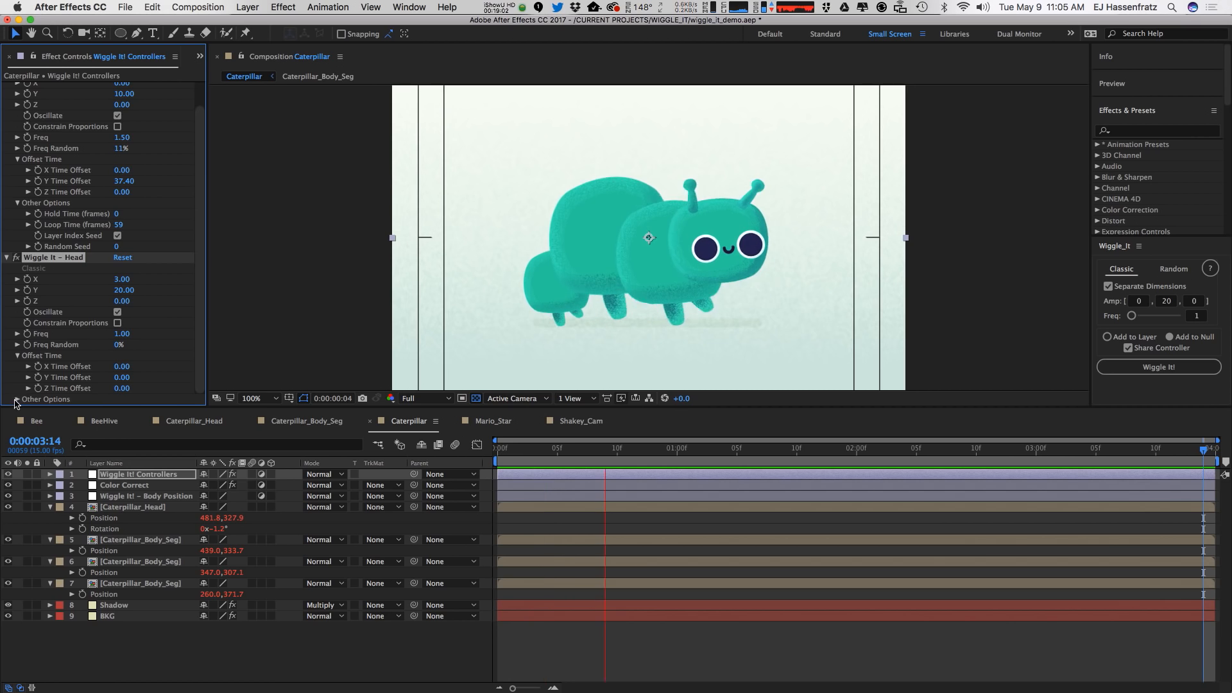
click(17, 399)
scroll(17, 399, down, 3)
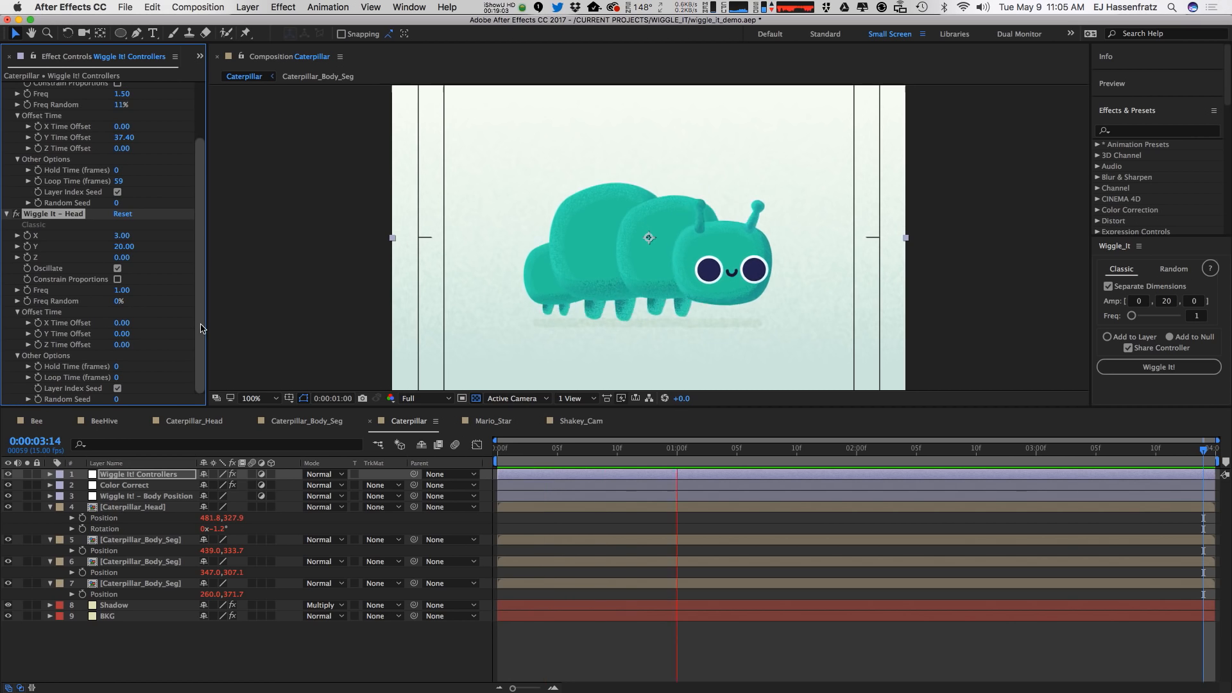
click(118, 387)
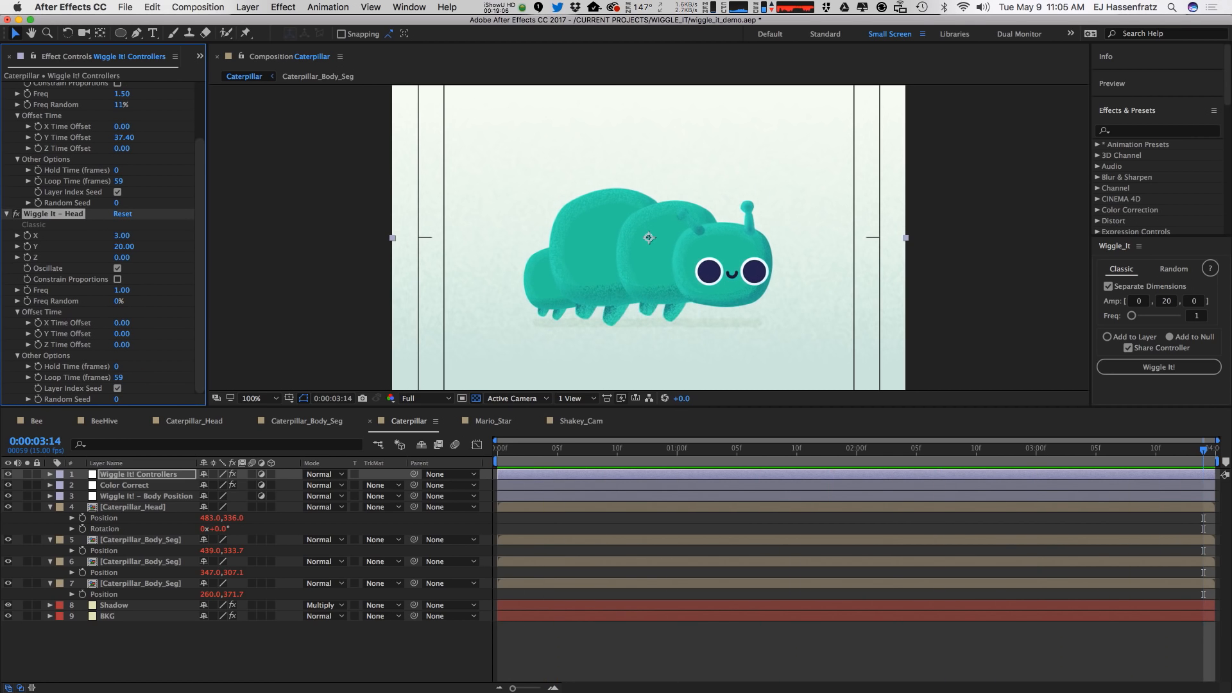
click(116, 367)
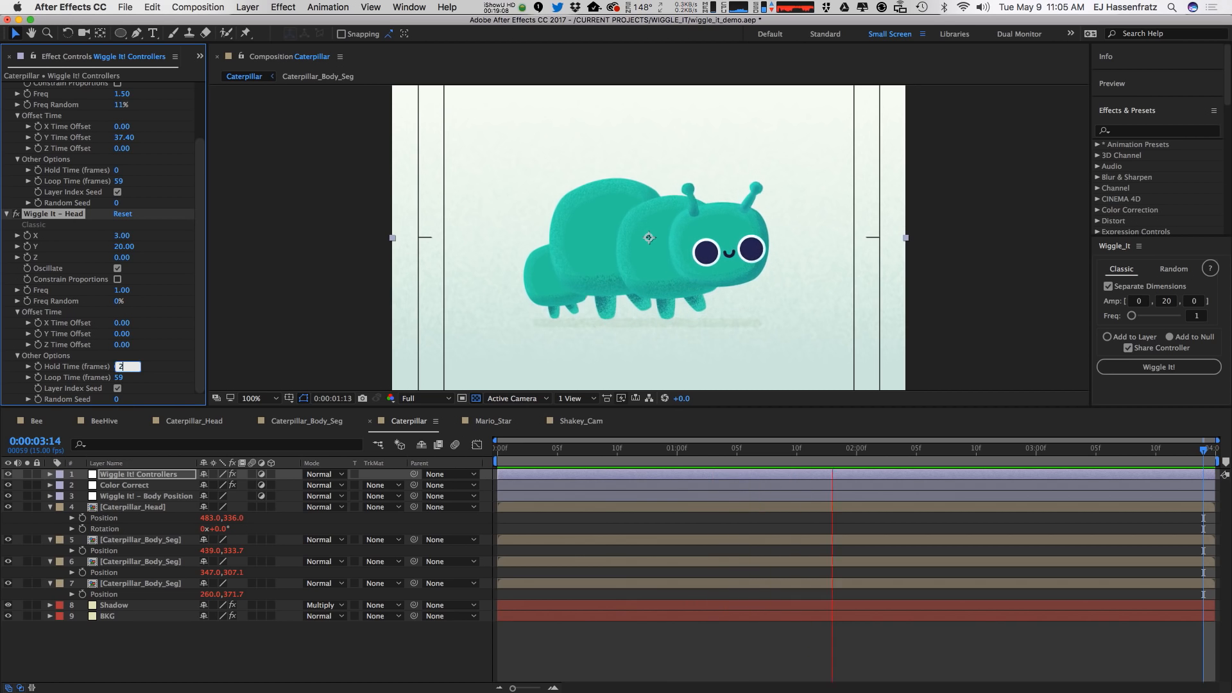
key(Return)
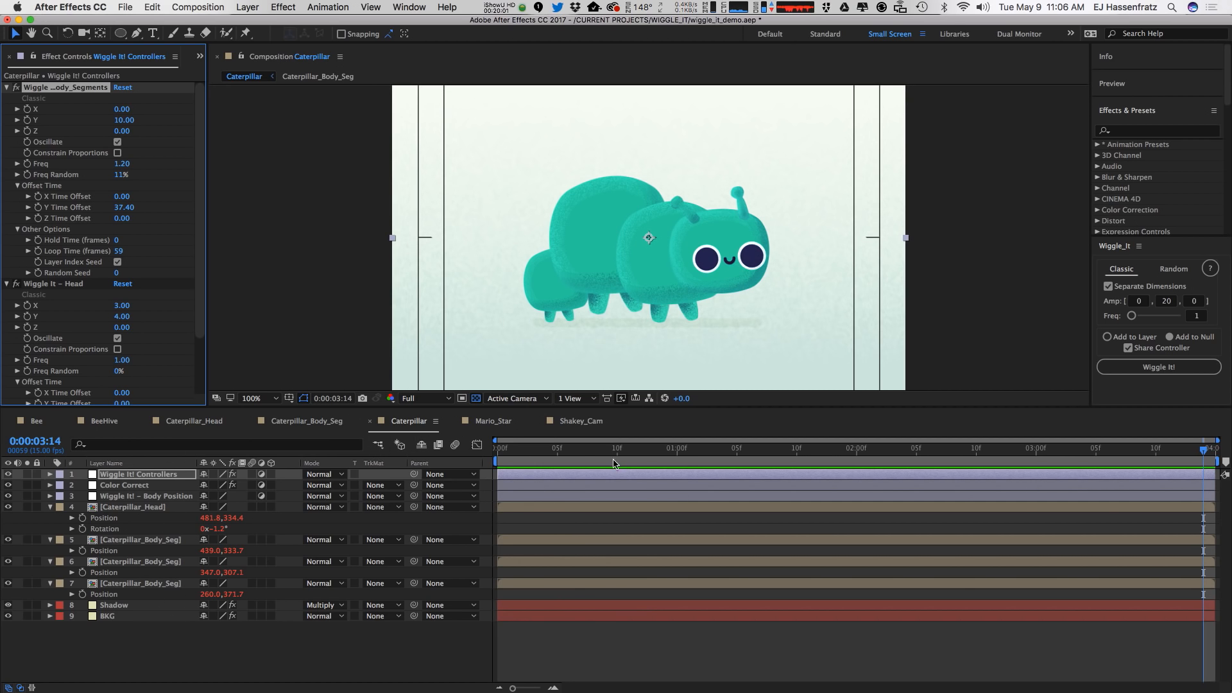
drag(613, 449, 1084, 449)
click(689, 448)
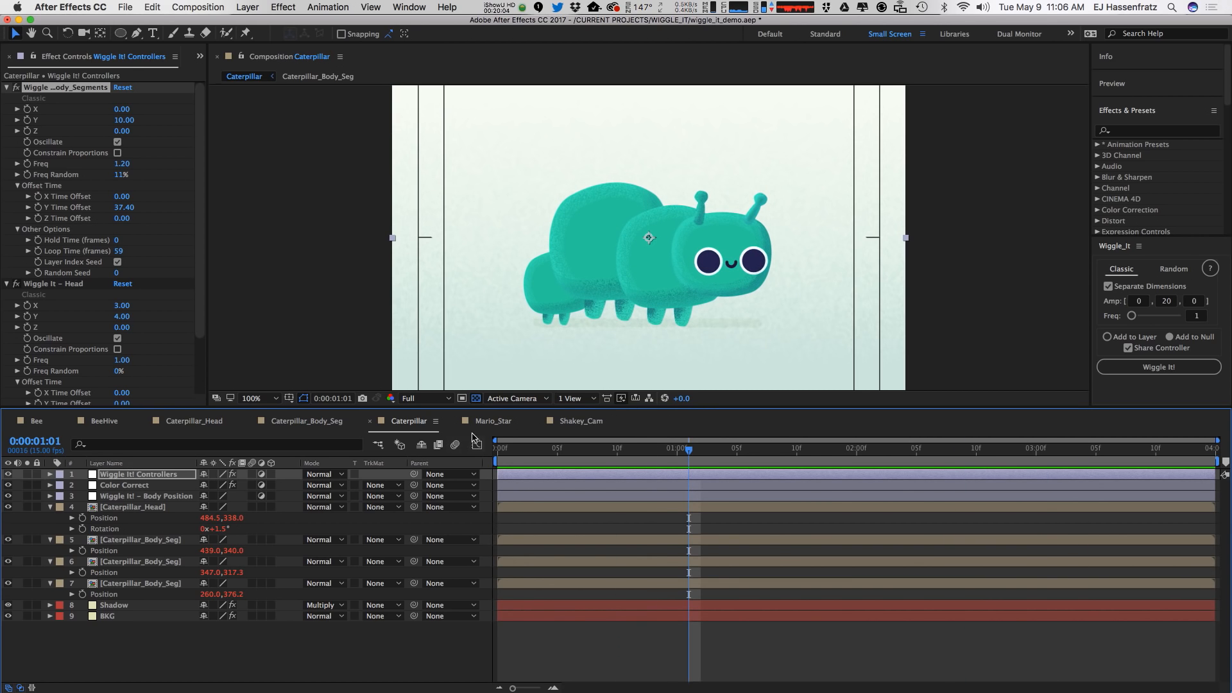
Open the Mario_Star composition, preview it and set the current time to frame 4.
click(491, 421)
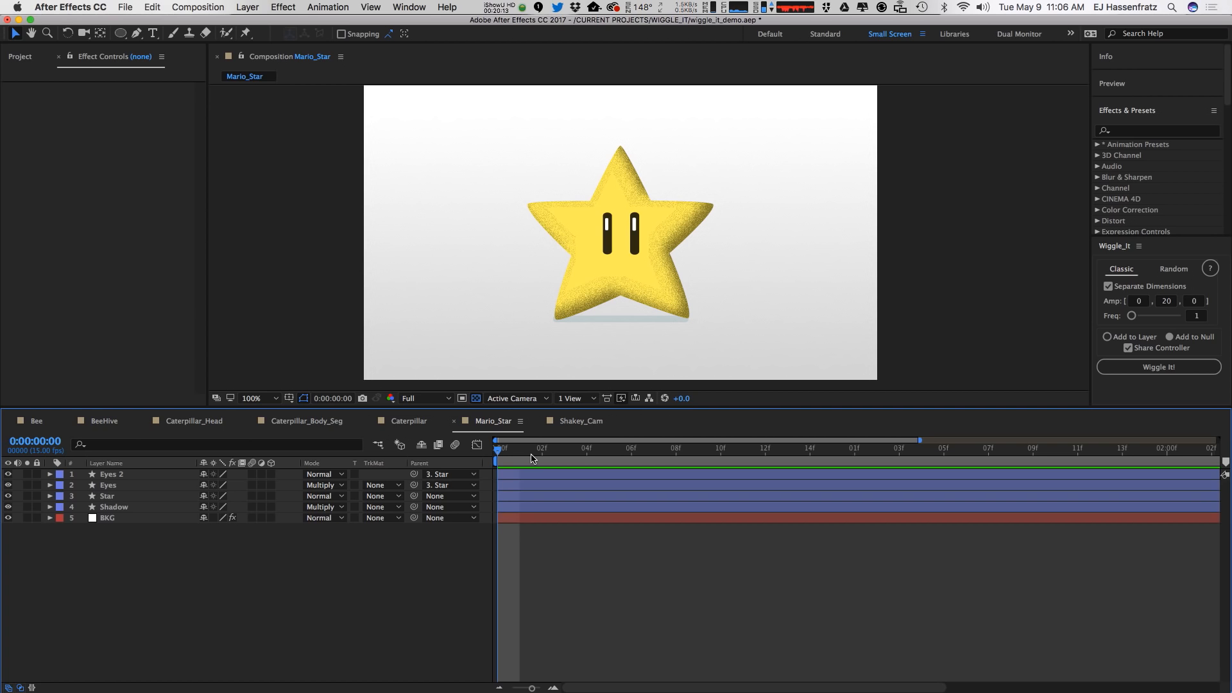
click(328, 7)
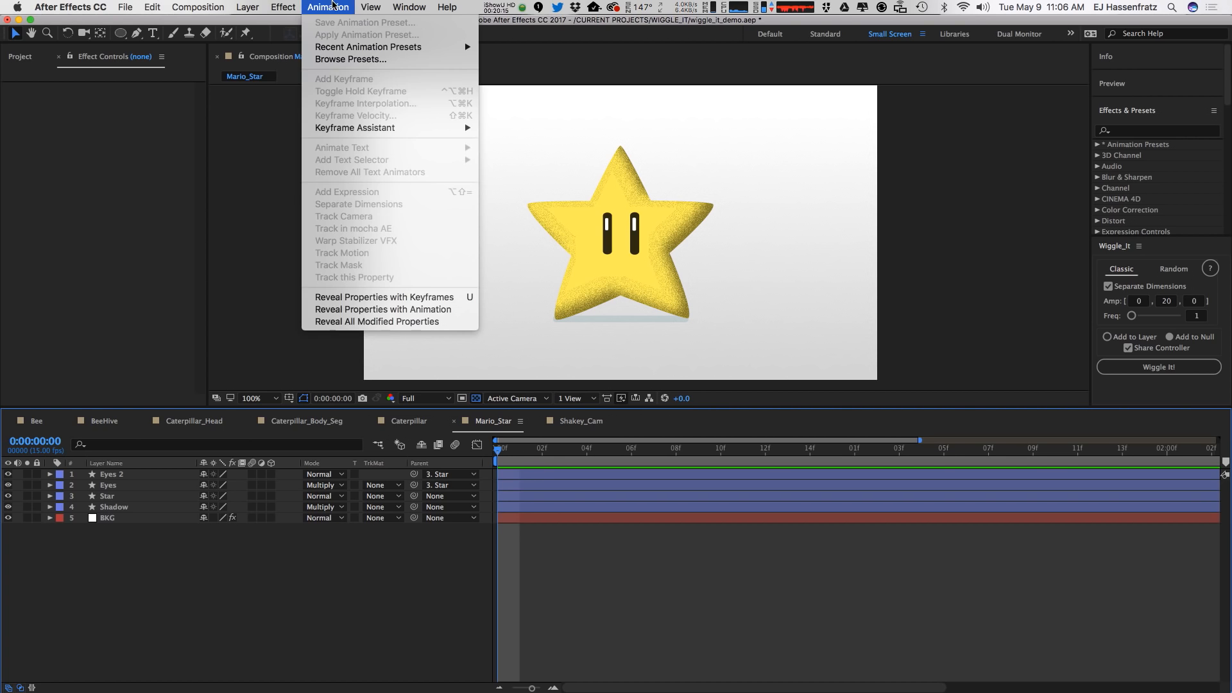
mouse_move(279, 5)
click(632, 291)
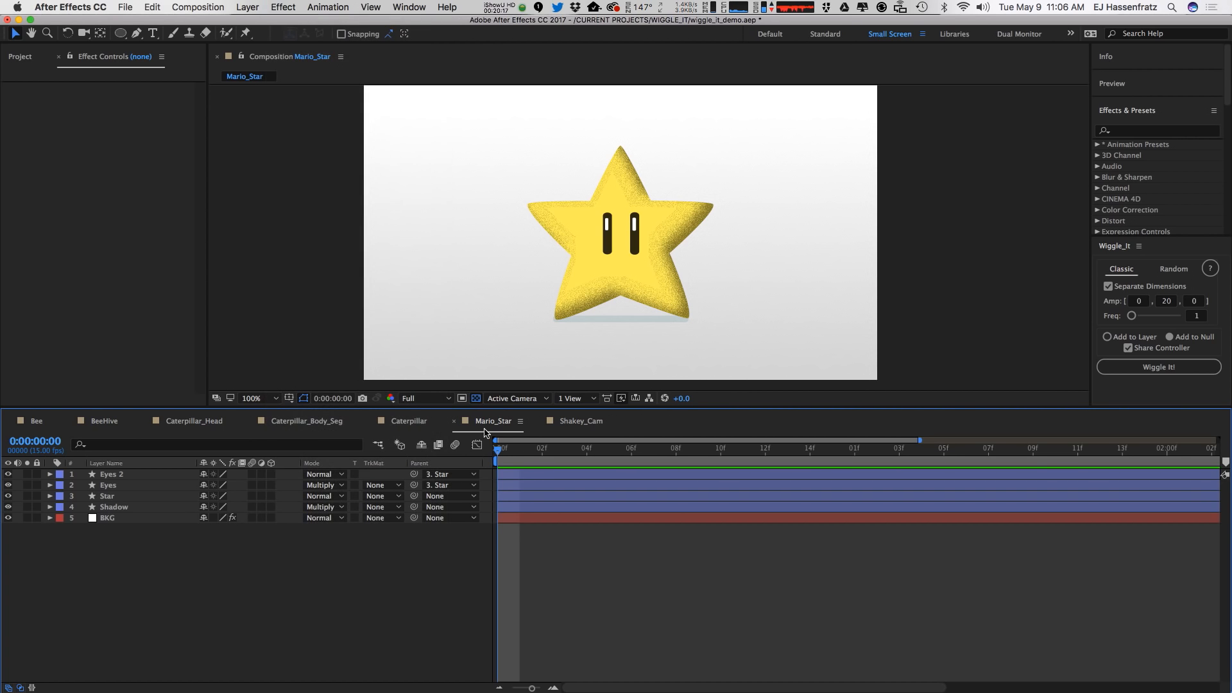
key(space)
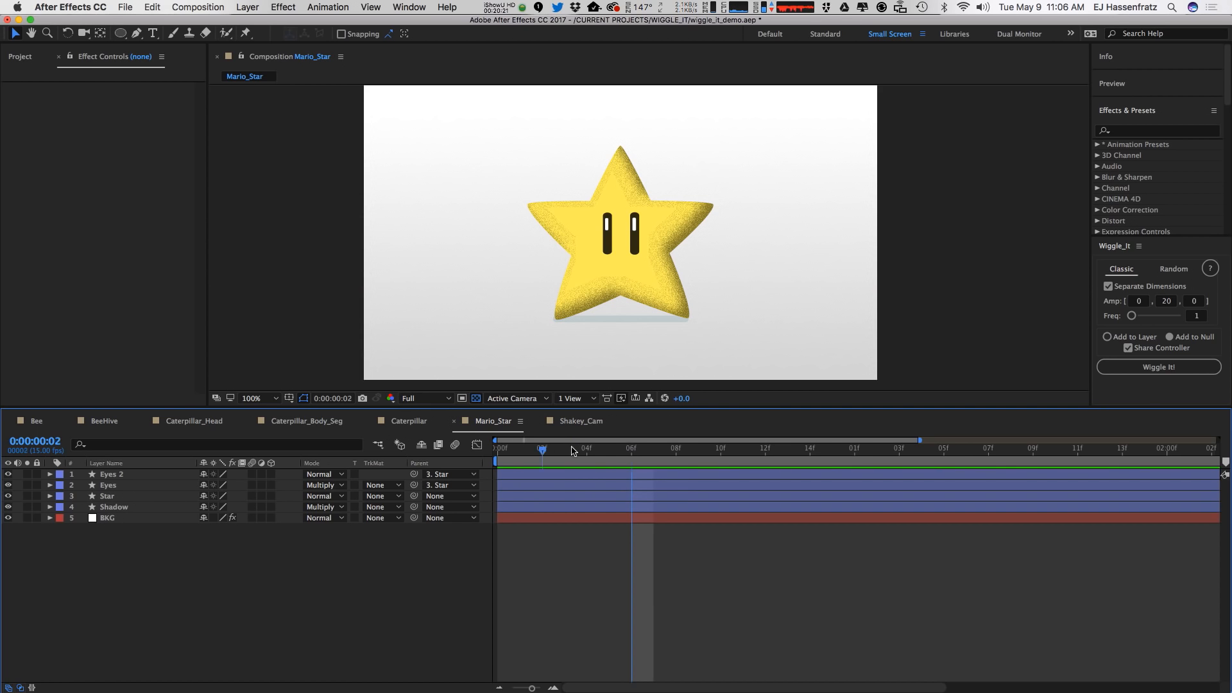
click(586, 450)
Add a Classic wiggle with Amp 20, Separate Dimensions and Share Controller off, to the Star layer's Fill 1 Color.
click(107, 496)
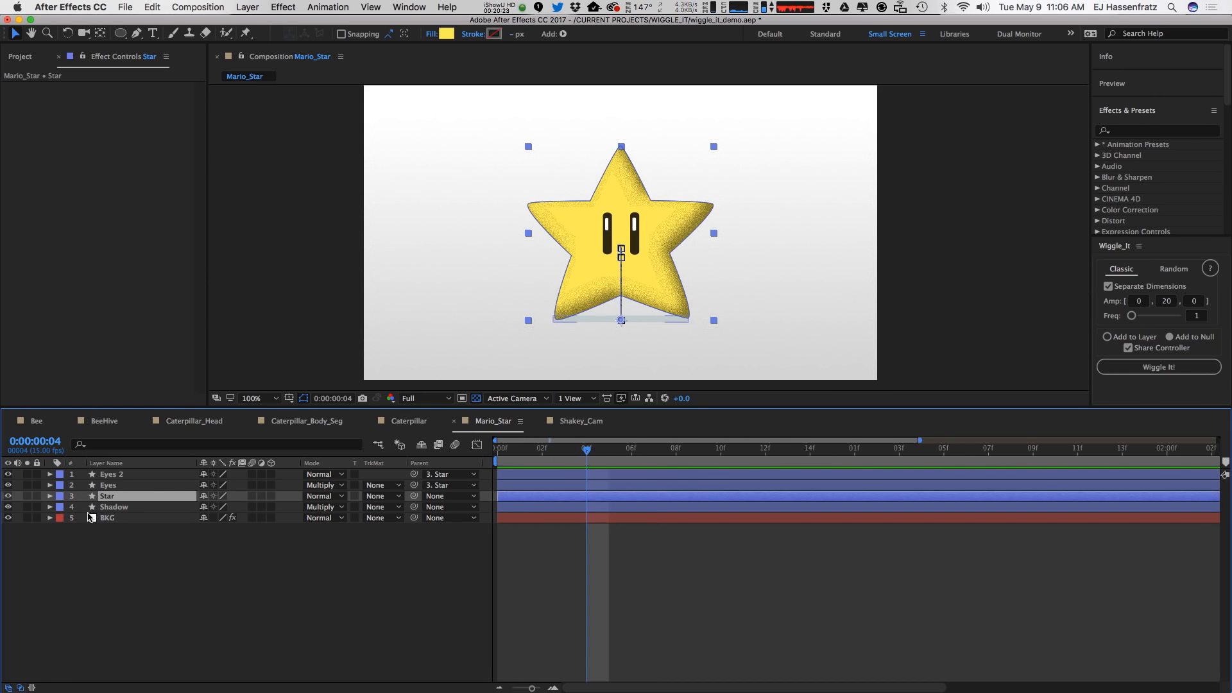
super+click(50, 496)
click(137, 661)
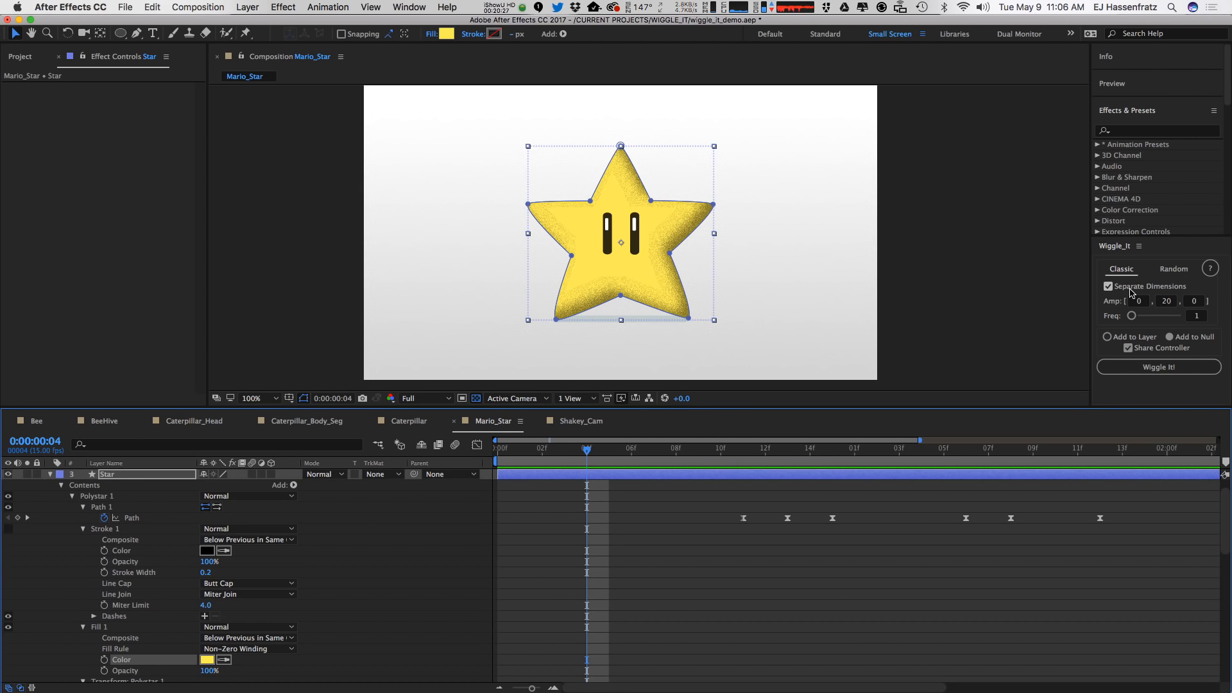
click(1155, 287)
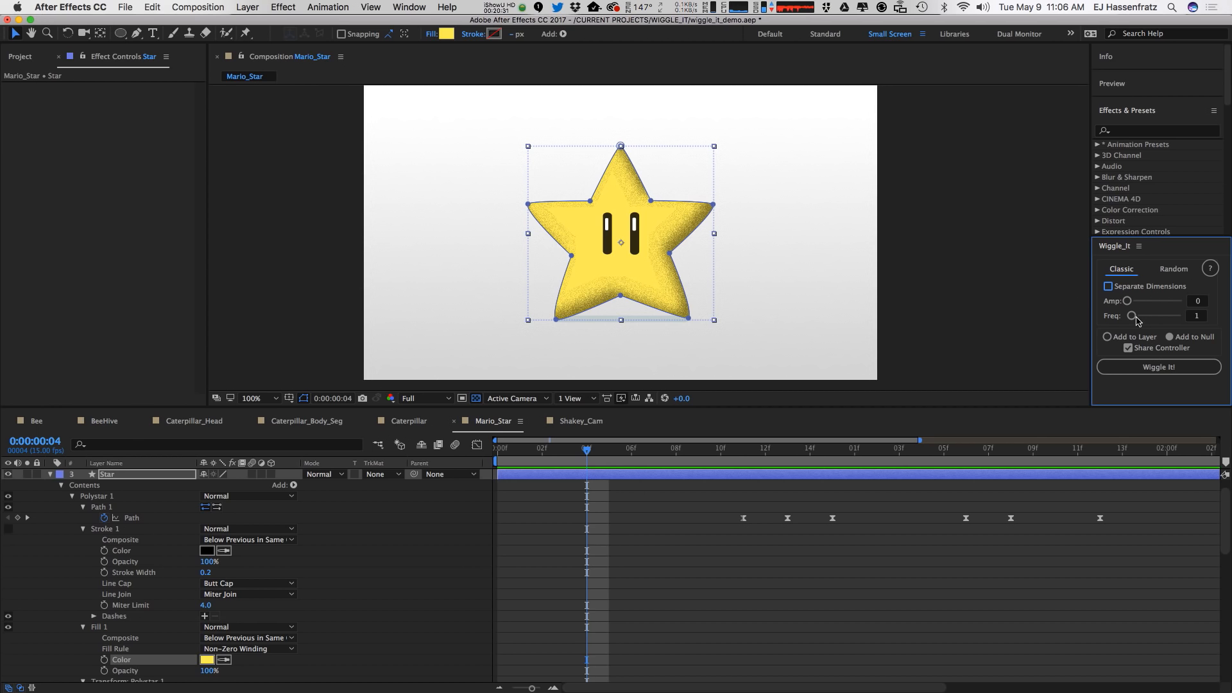
drag(1127, 302, 1149, 302)
click(1135, 350)
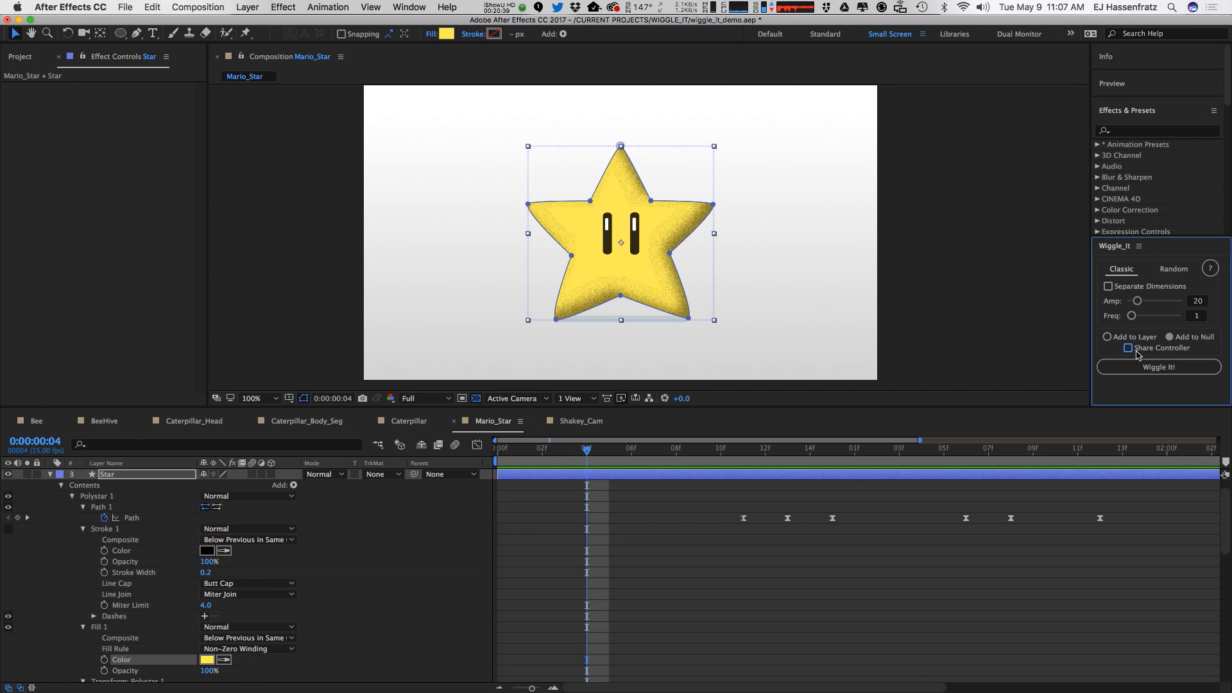
click(1183, 371)
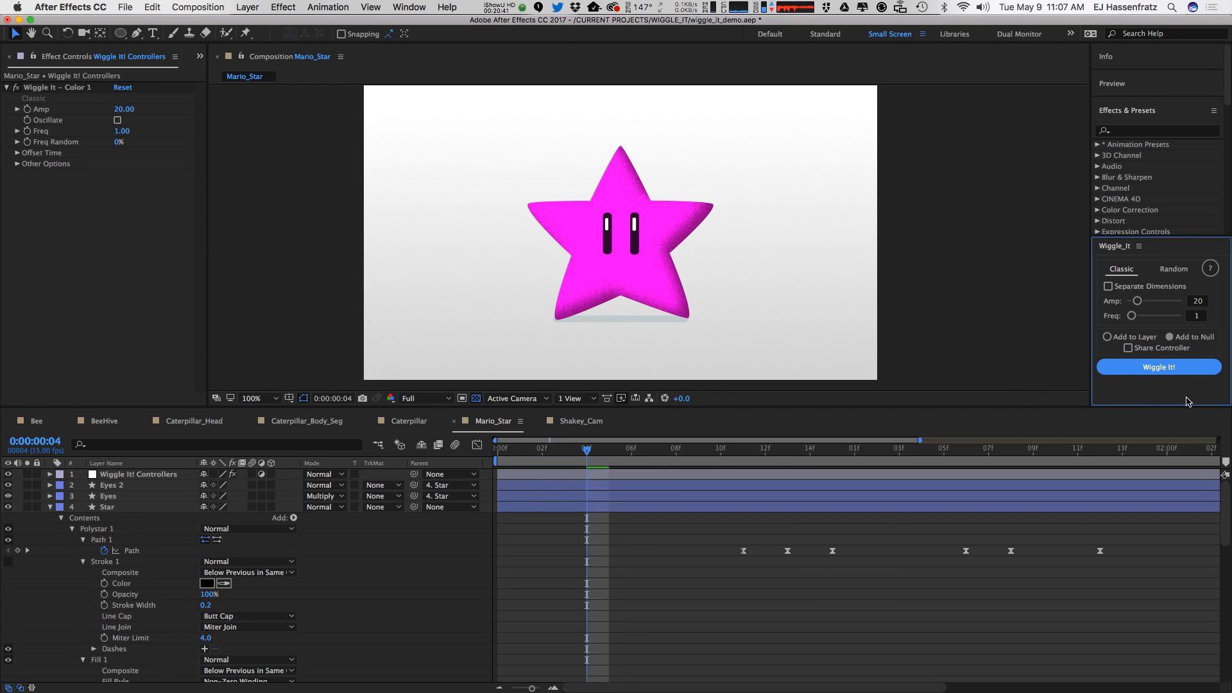
Preview the star, enlarge the viewer area, and set the color wiggle's Amp to 91 and Freq to 4.60.
key(space)
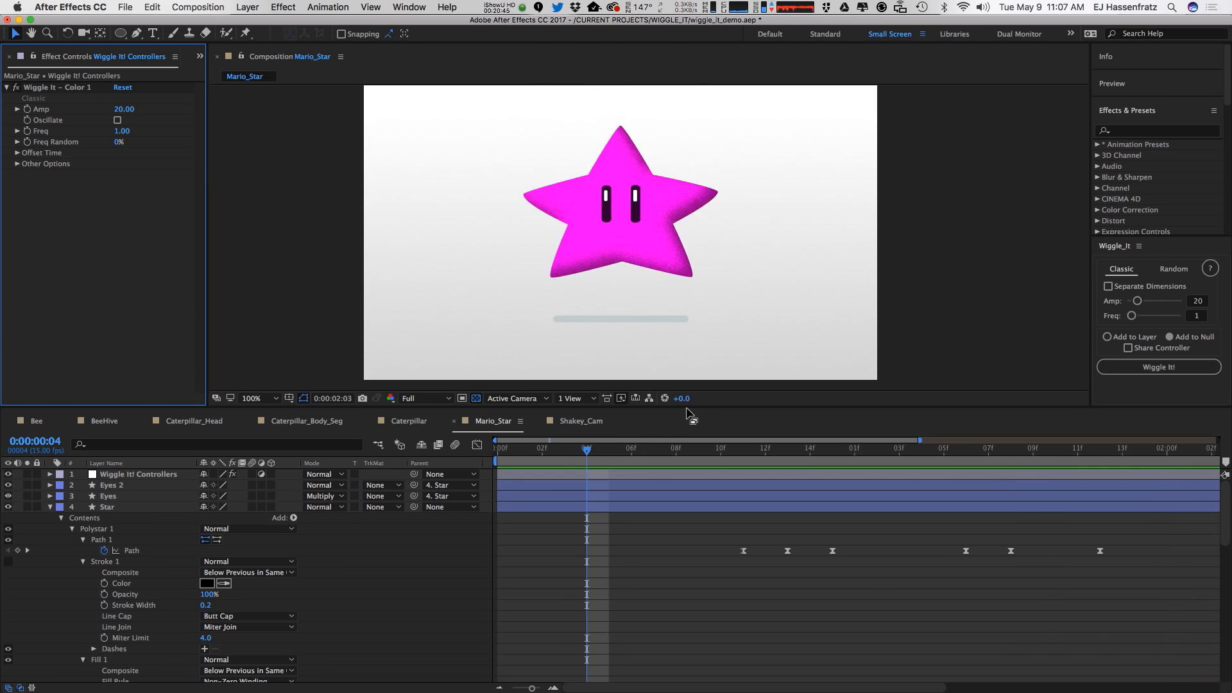
drag(695, 409, 696, 518)
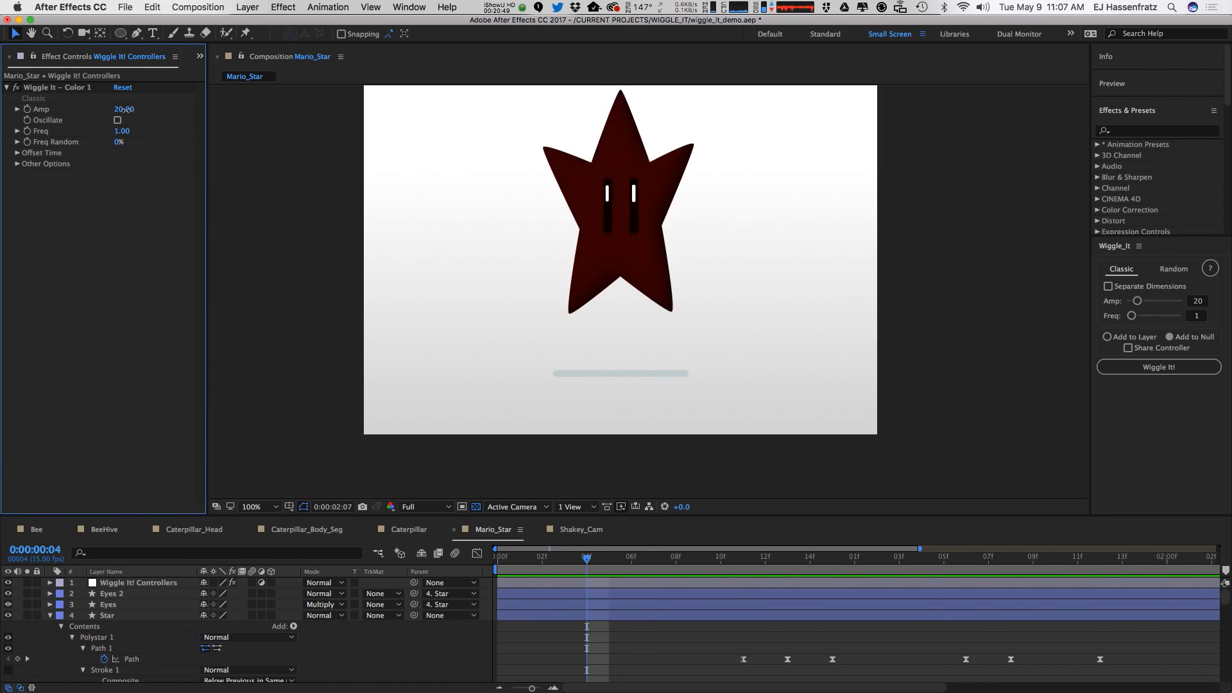
drag(124, 109, 119, 139)
key(space)
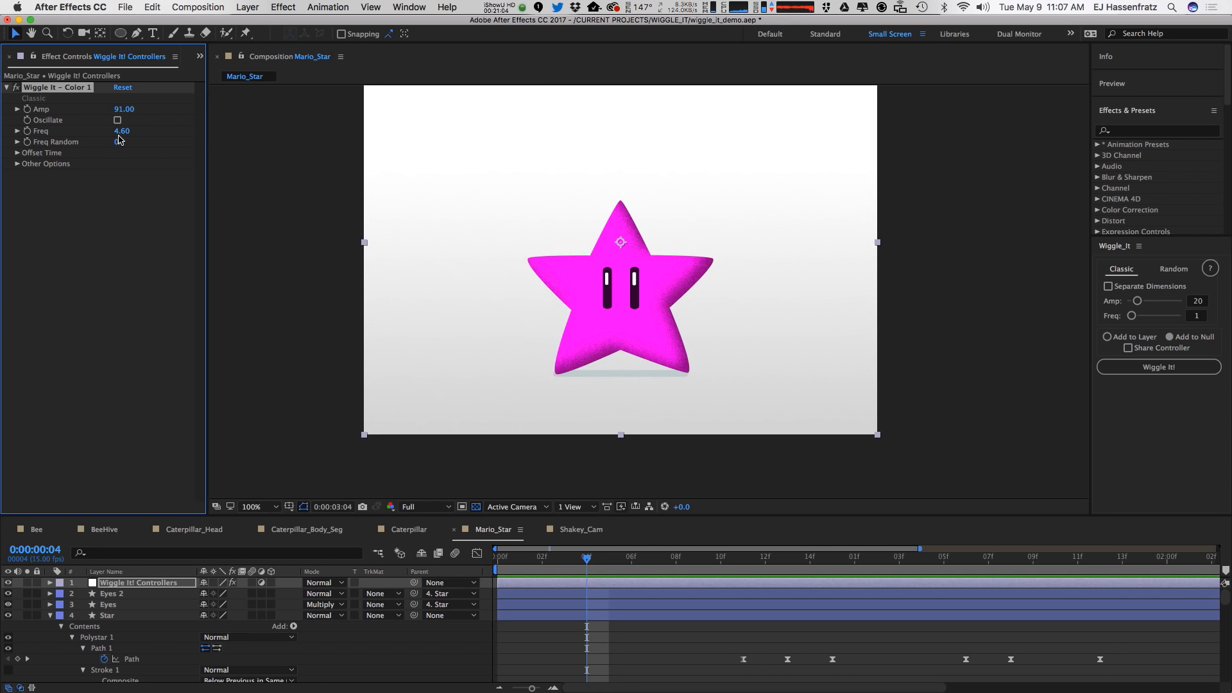
Set the color wiggle's Loop Time to 54 frames, matching the last frame of the composition.
click(17, 153)
click(18, 196)
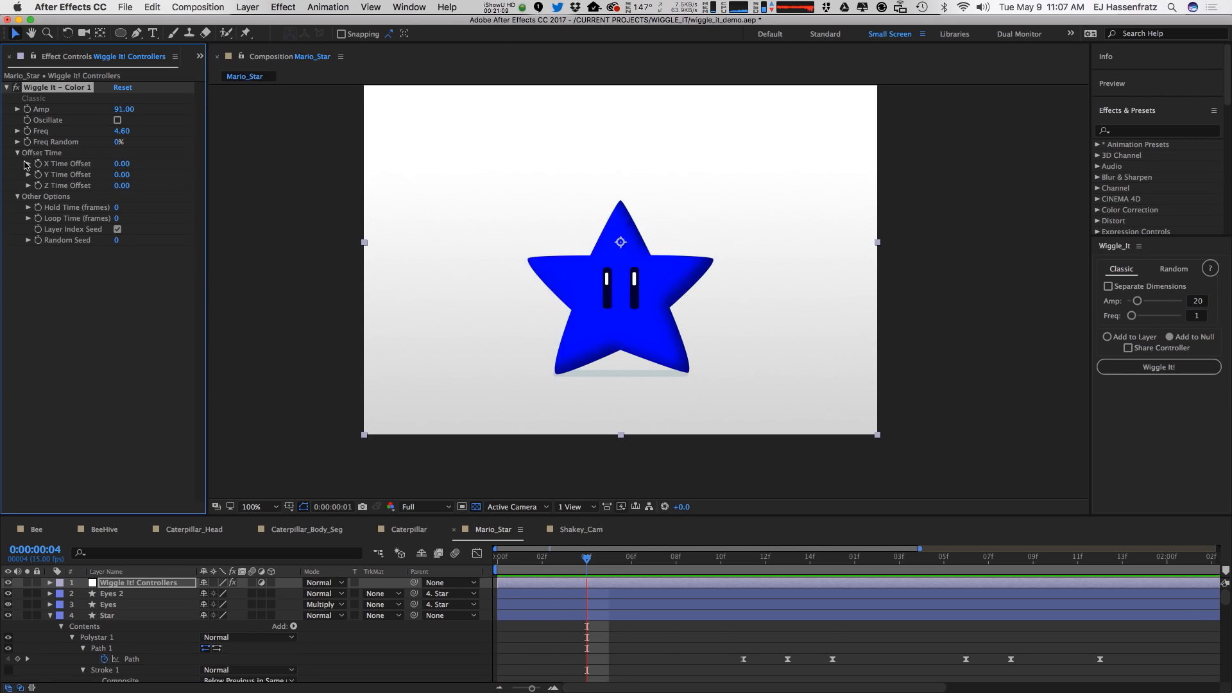
click(124, 233)
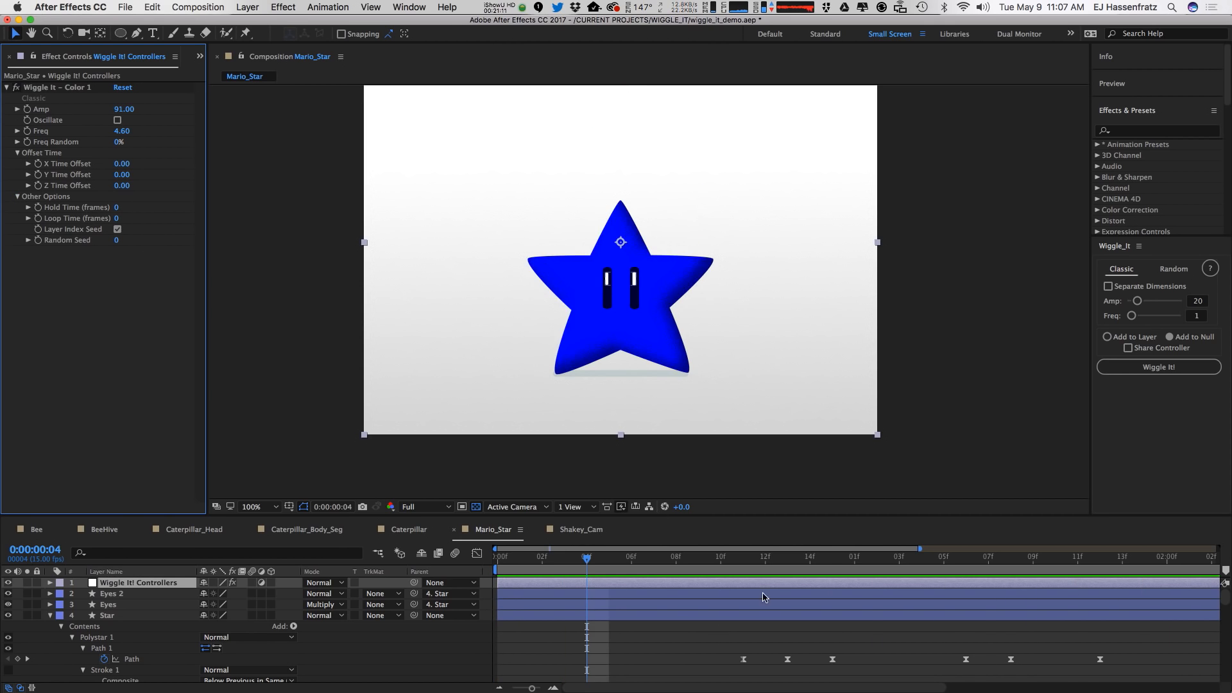
drag(600, 557, 523, 558)
key(End)
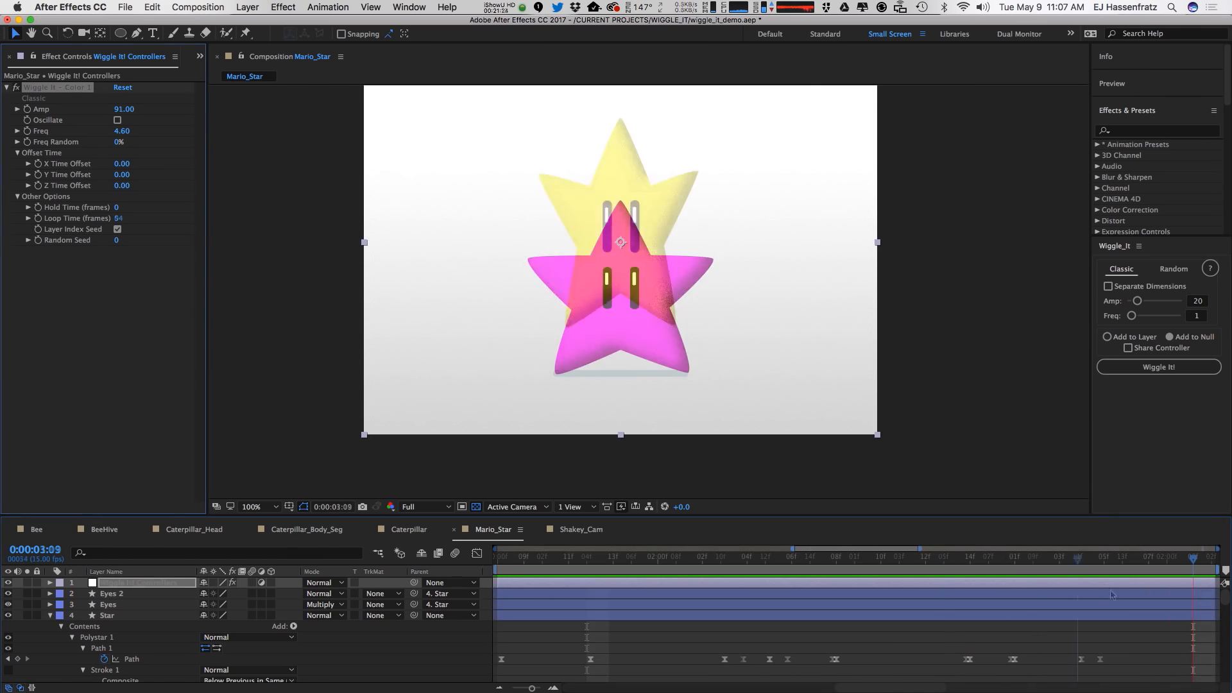
drag(116, 218, 217, 233)
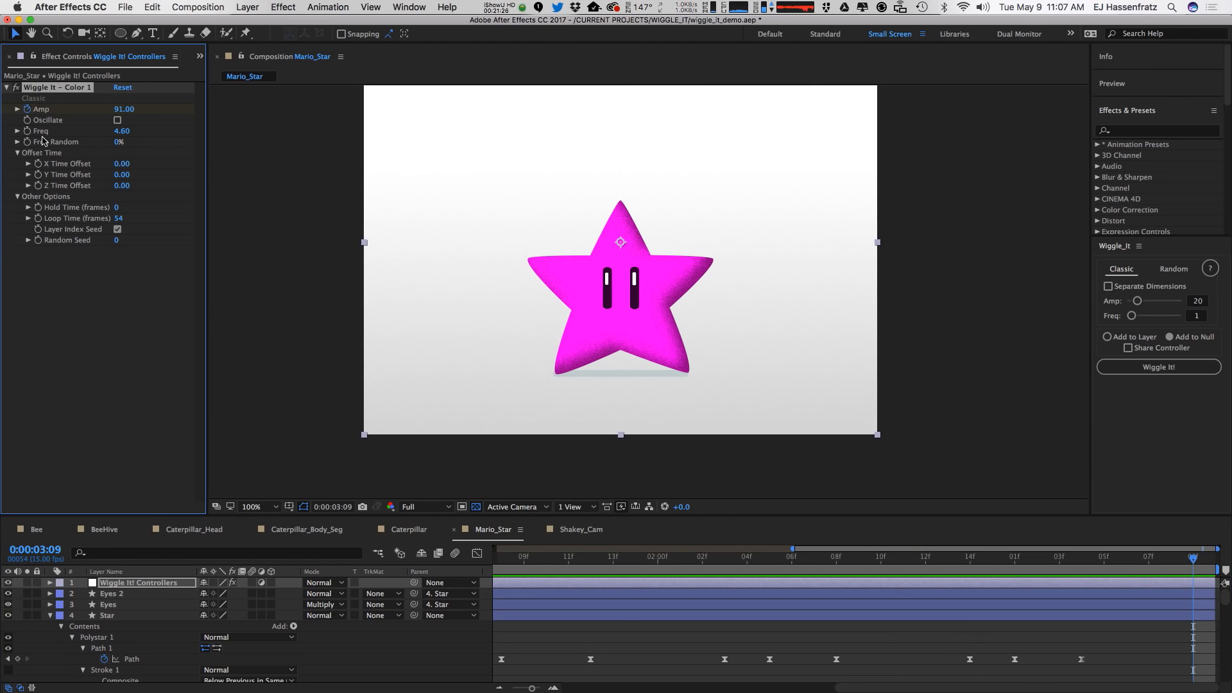
Keyframe the color wiggle's Amp from 0 at 0:00:00:09 to 91 at about 0:00:01:00, and preview the color change.
key(u)
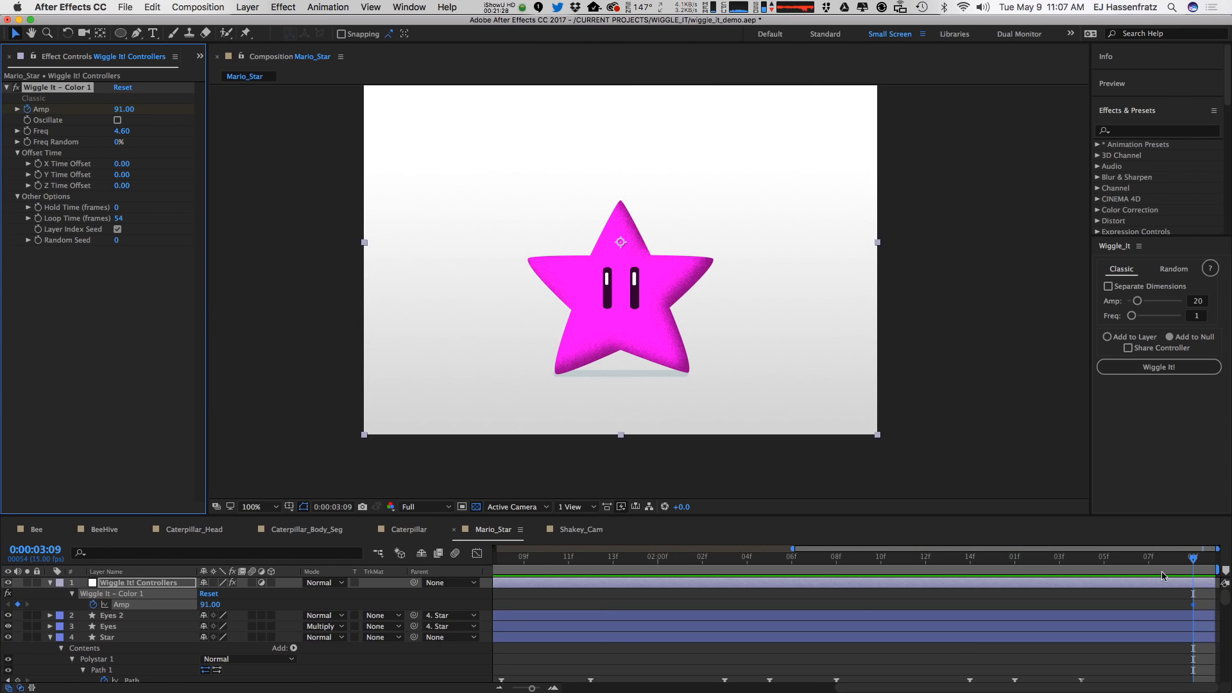
drag(1195, 608, 705, 618)
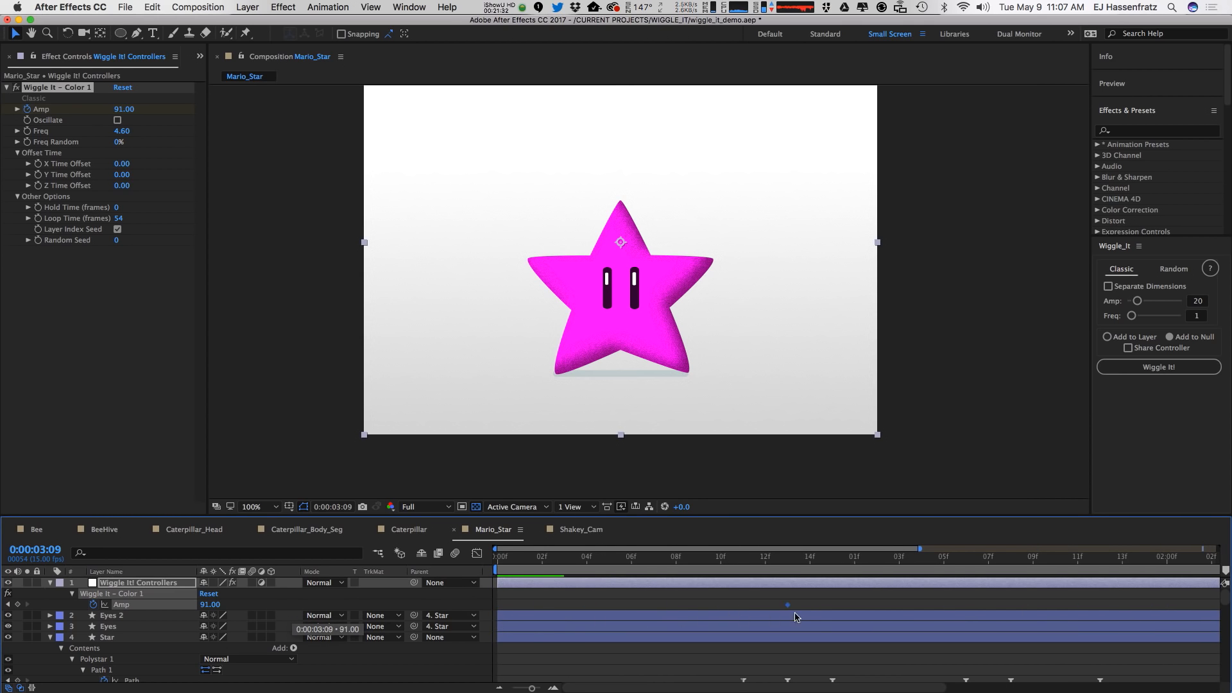
drag(825, 616, 825, 616)
click(698, 557)
click(212, 603)
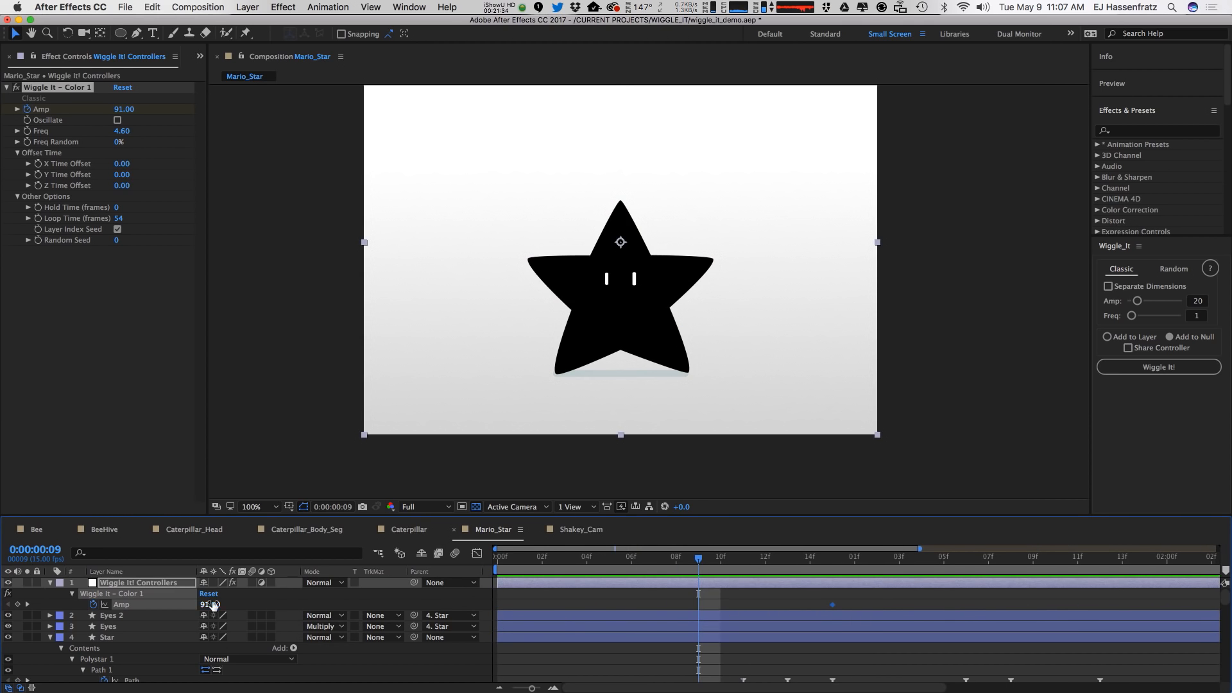
text(0)
key(Return)
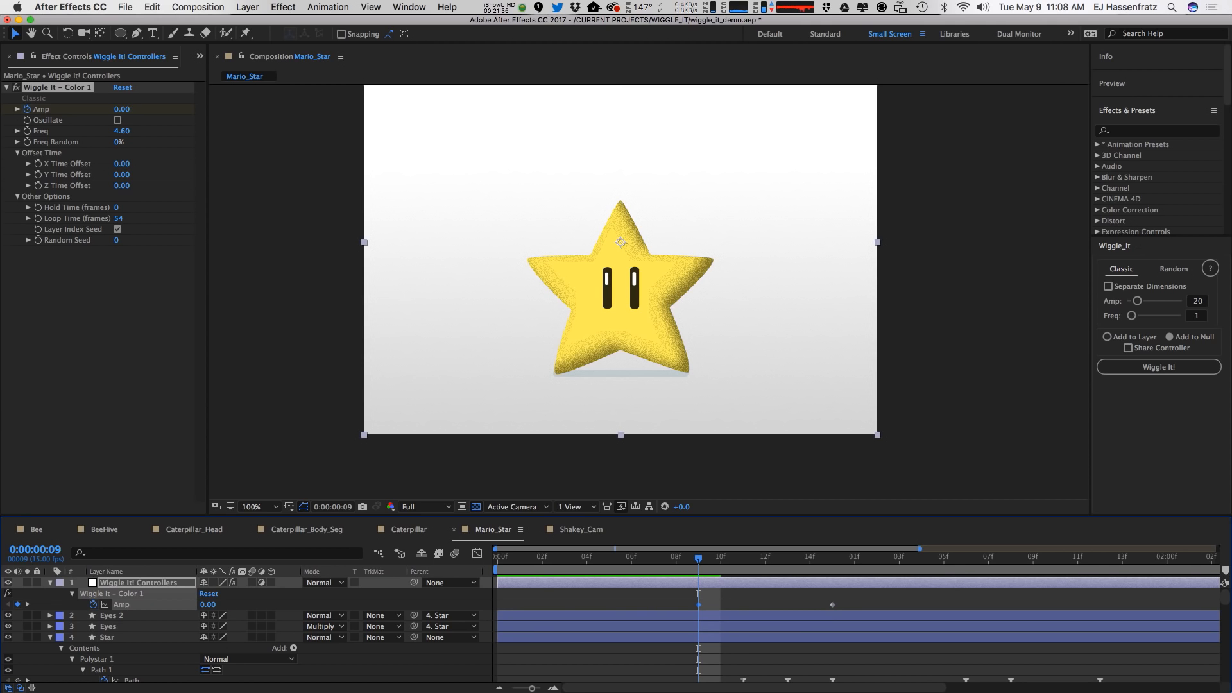
key(space)
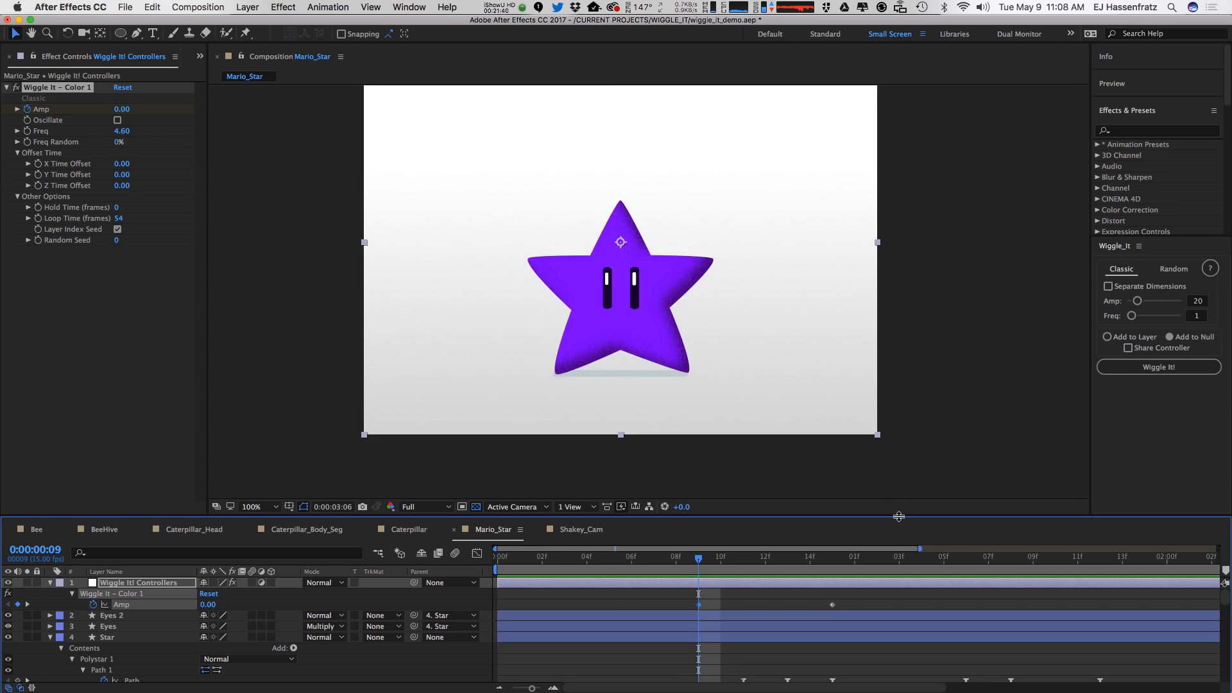
key(space)
key(space)
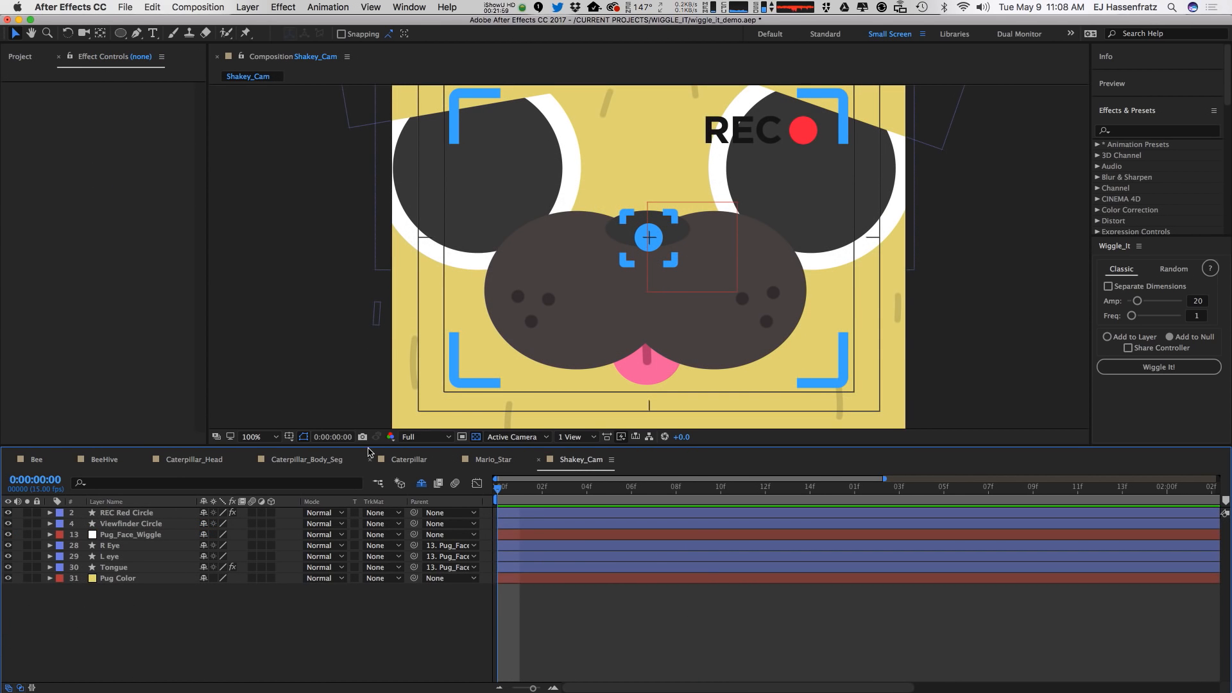
In the Shakey_Cam composition, enlarge the viewer area and reveal the Pug_Face_Wiggle layer's Position, Scale and Rotation.
drag(370, 451, 377, 493)
click(157, 582)
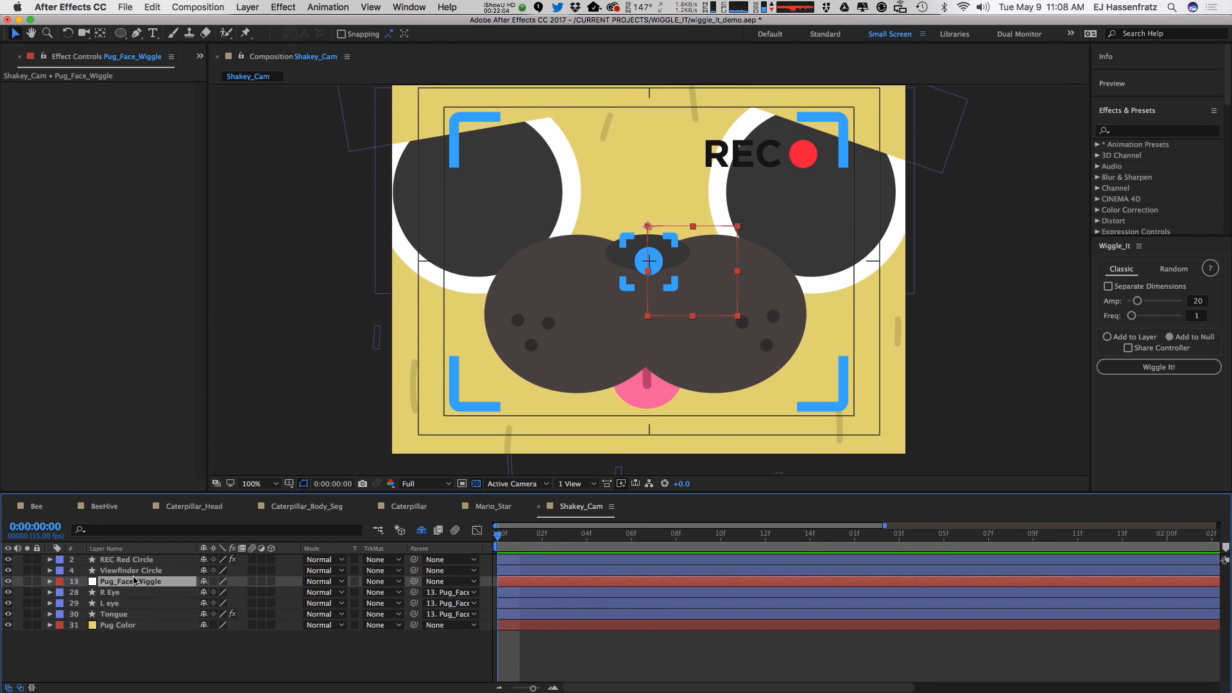
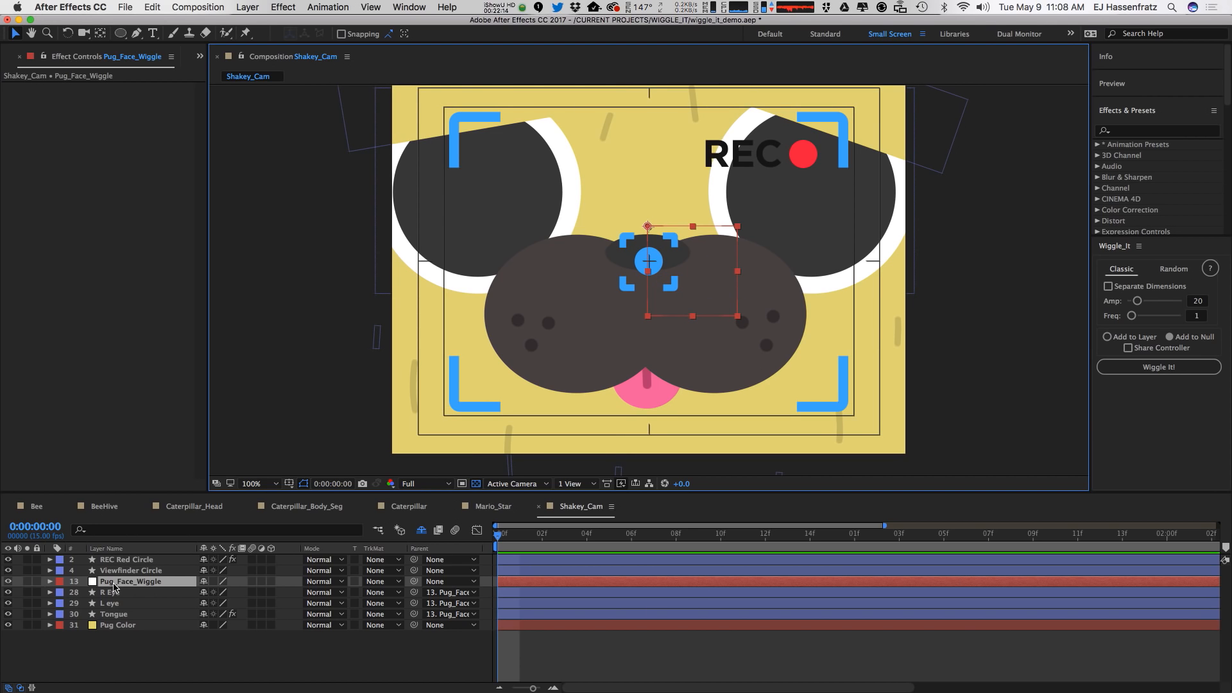
key(p)
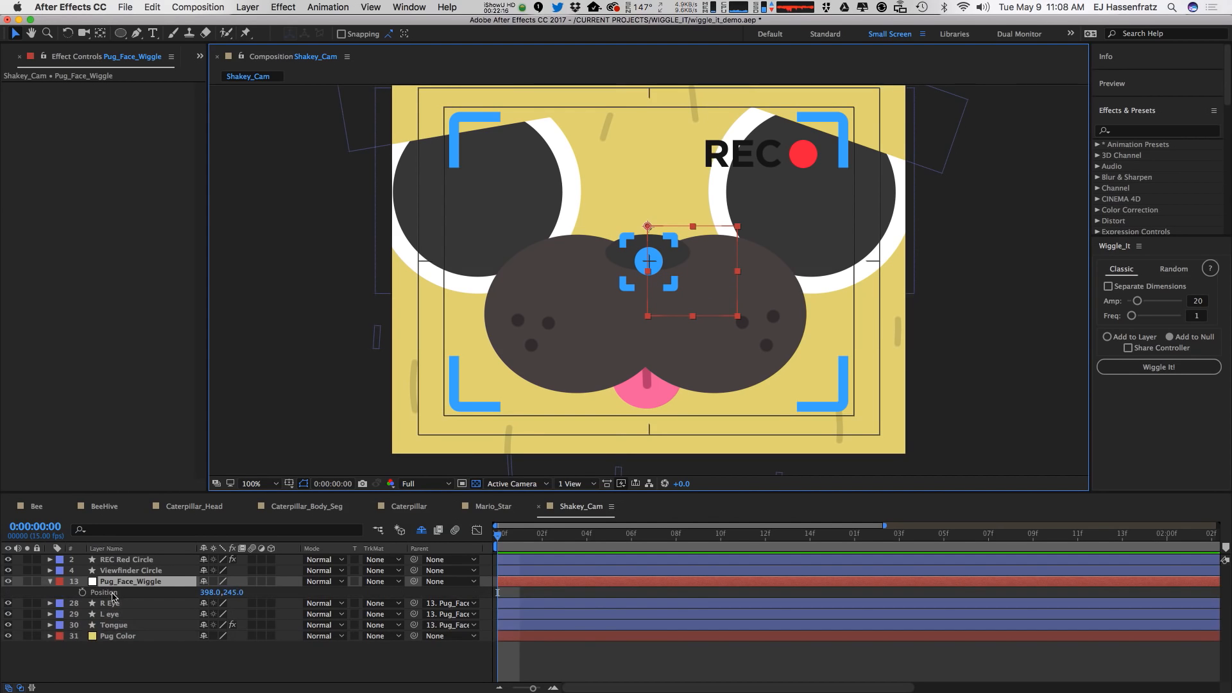
click(110, 594)
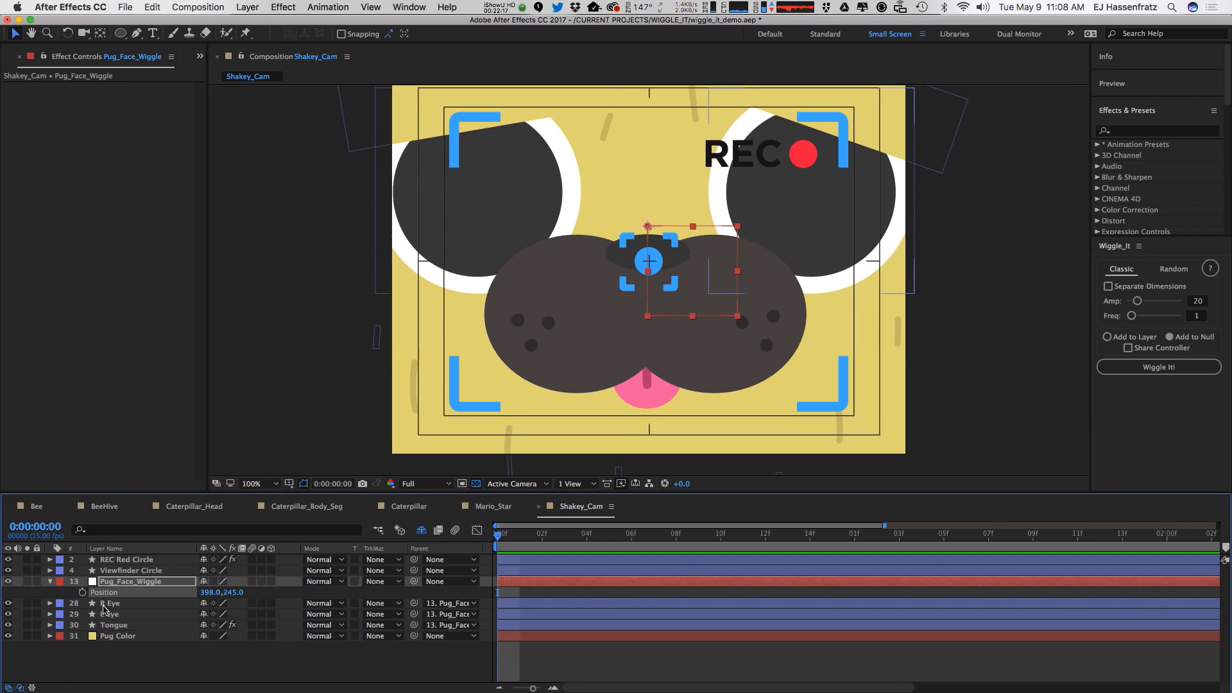
key(shift+s)
key(shift+r)
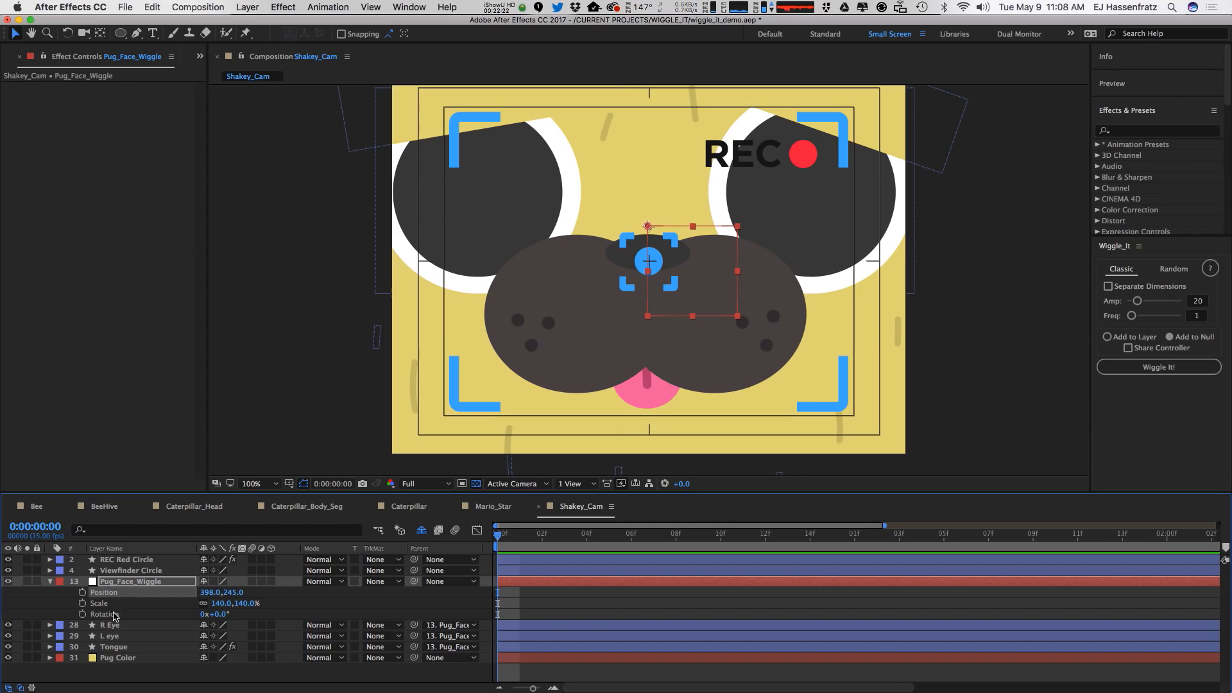
Add a Classic wiggle with separate dimensions and Amp 20, 20, 20 to Pug_Face_Wiggle's Position, naming the shared controller Position.
shift+click(114, 614)
click(134, 593)
click(1108, 286)
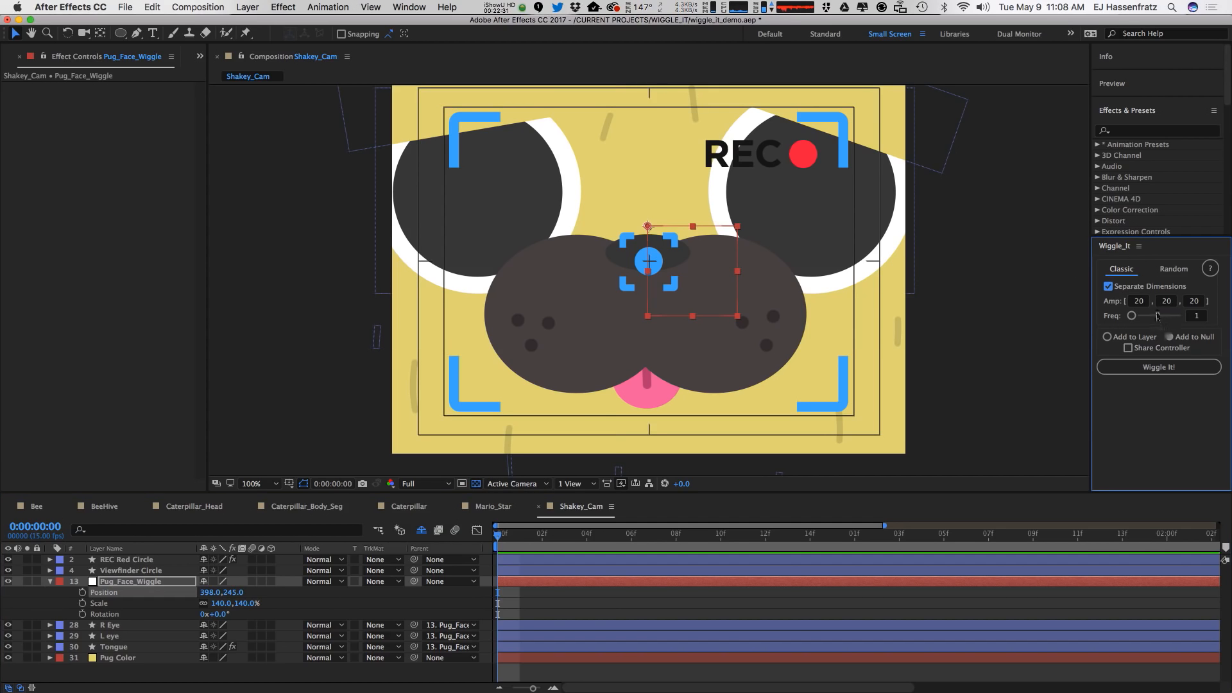
click(1128, 348)
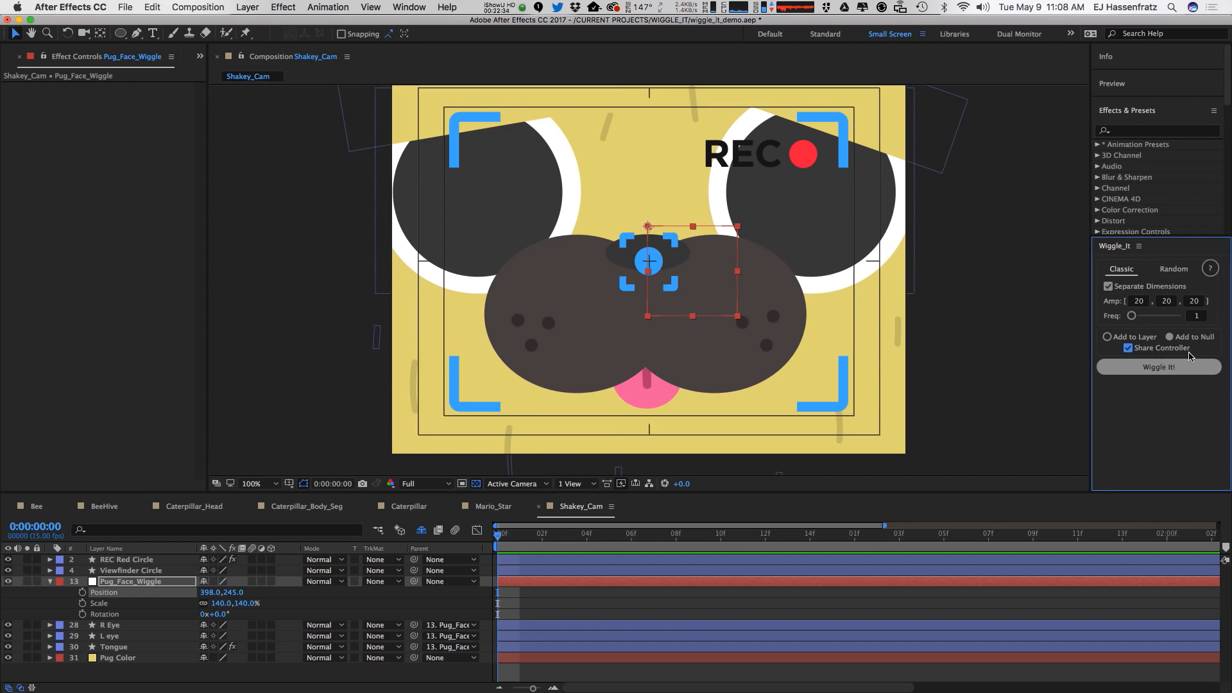
click(1193, 369)
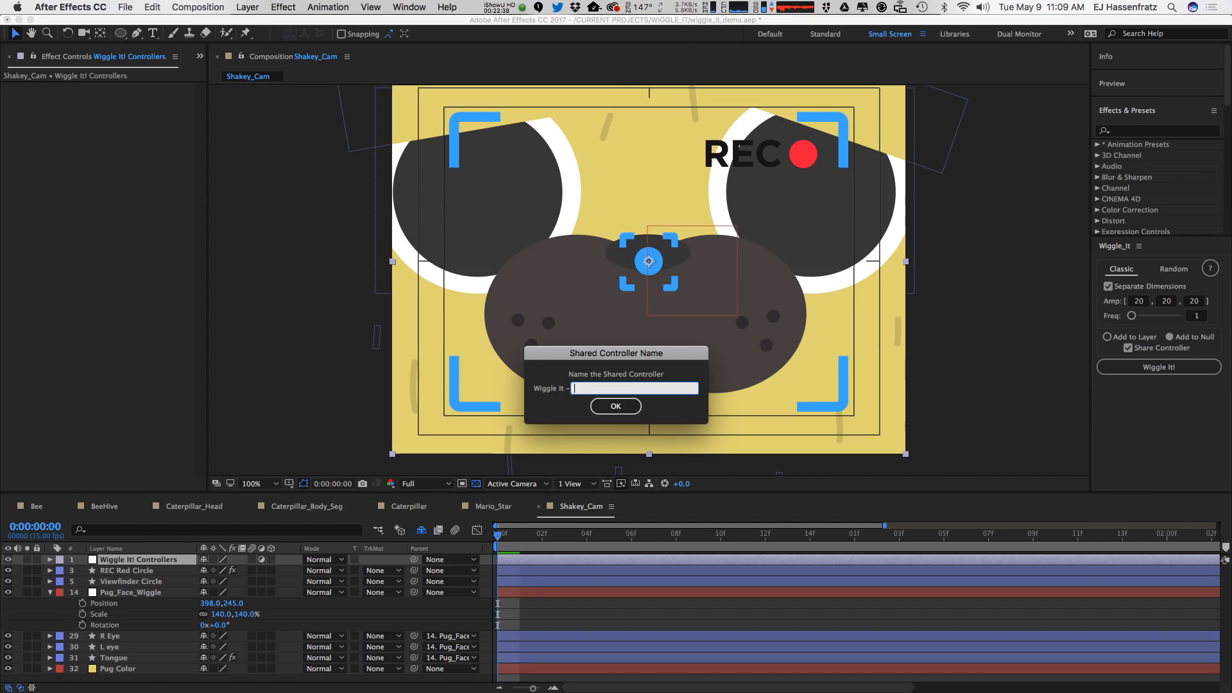
text(Position)
key(Return)
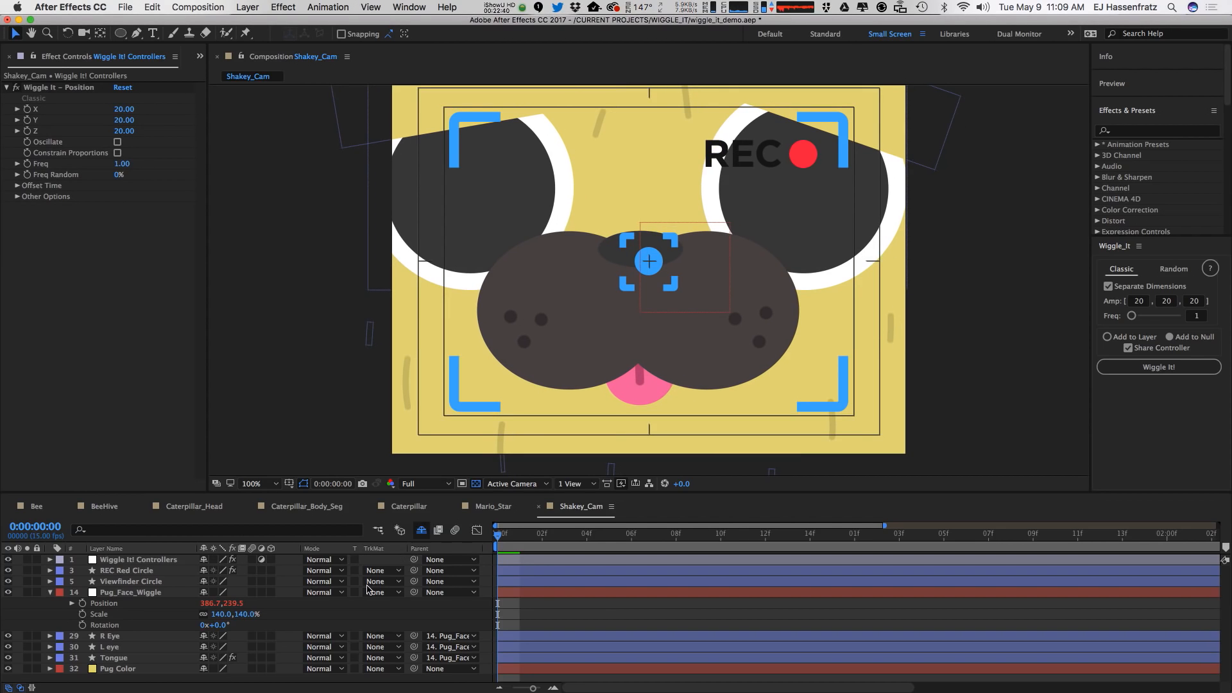
Add a Classic wiggle with Amp 20, 20, 20 to Pug_Face_Wiggle's Scale, naming the shared controller Scale.
click(113, 614)
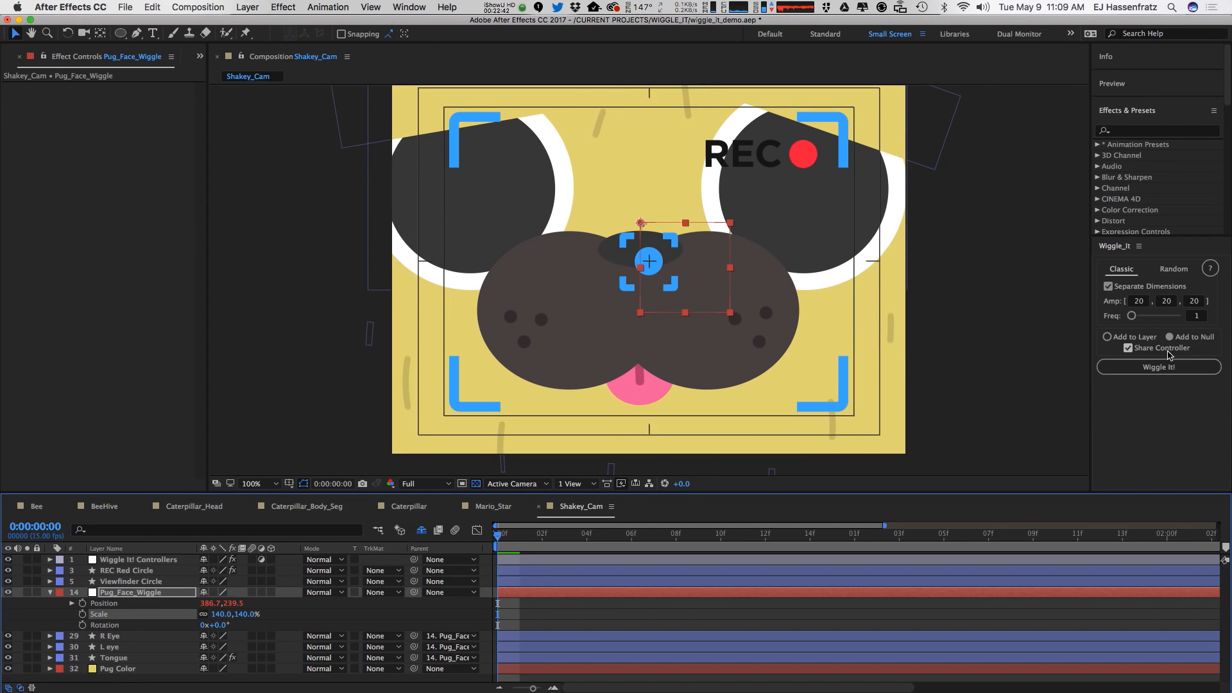
click(1158, 369)
text(S)
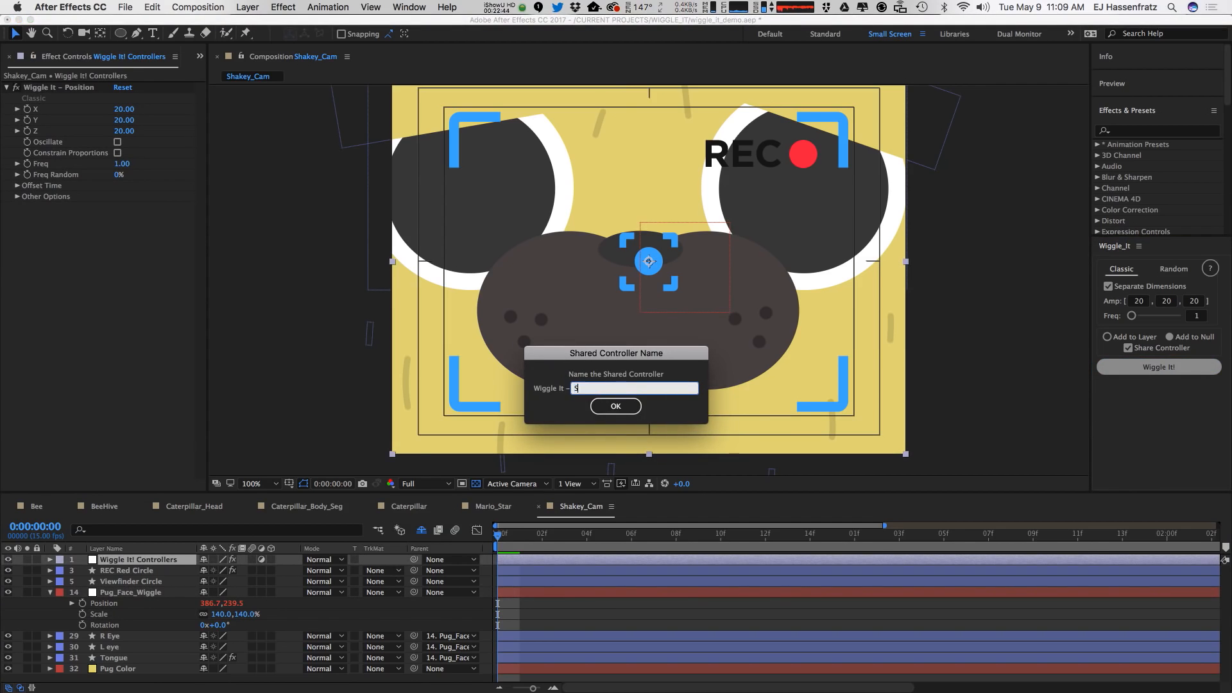
text(cale)
key(Return)
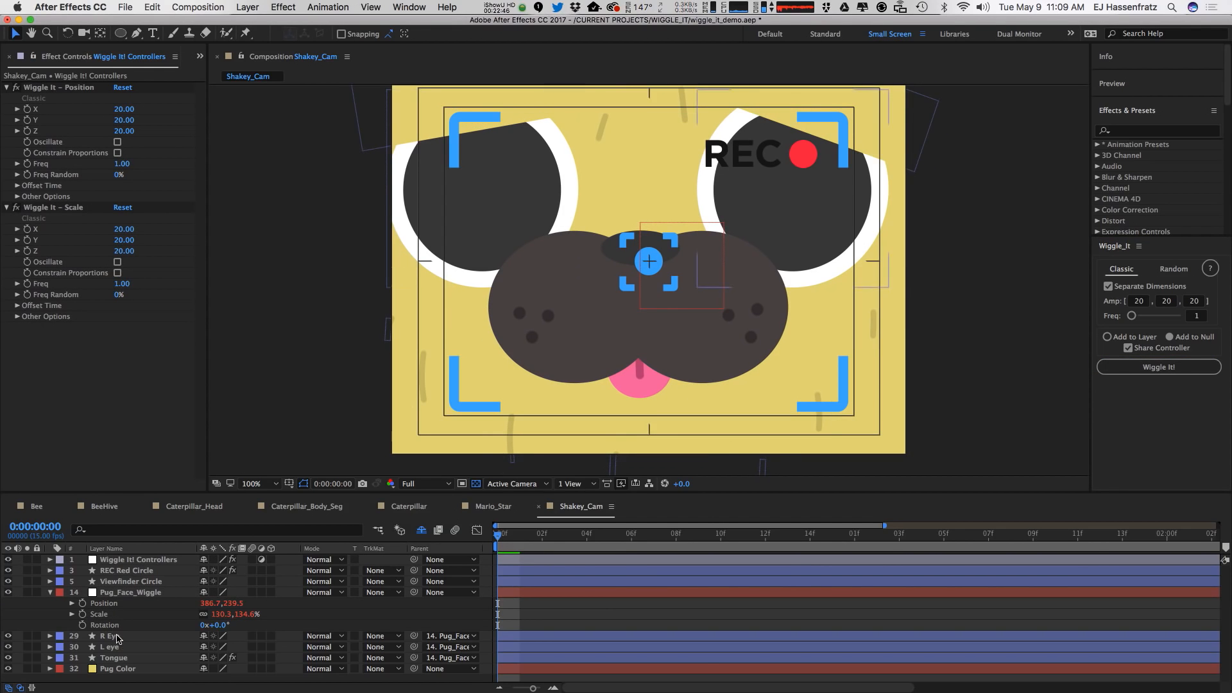
Add a Classic wiggle with Separate Dimensions off and Amp 20 to Pug_Face_Wiggle's Rotation, naming the shared controller Rotation.
click(109, 625)
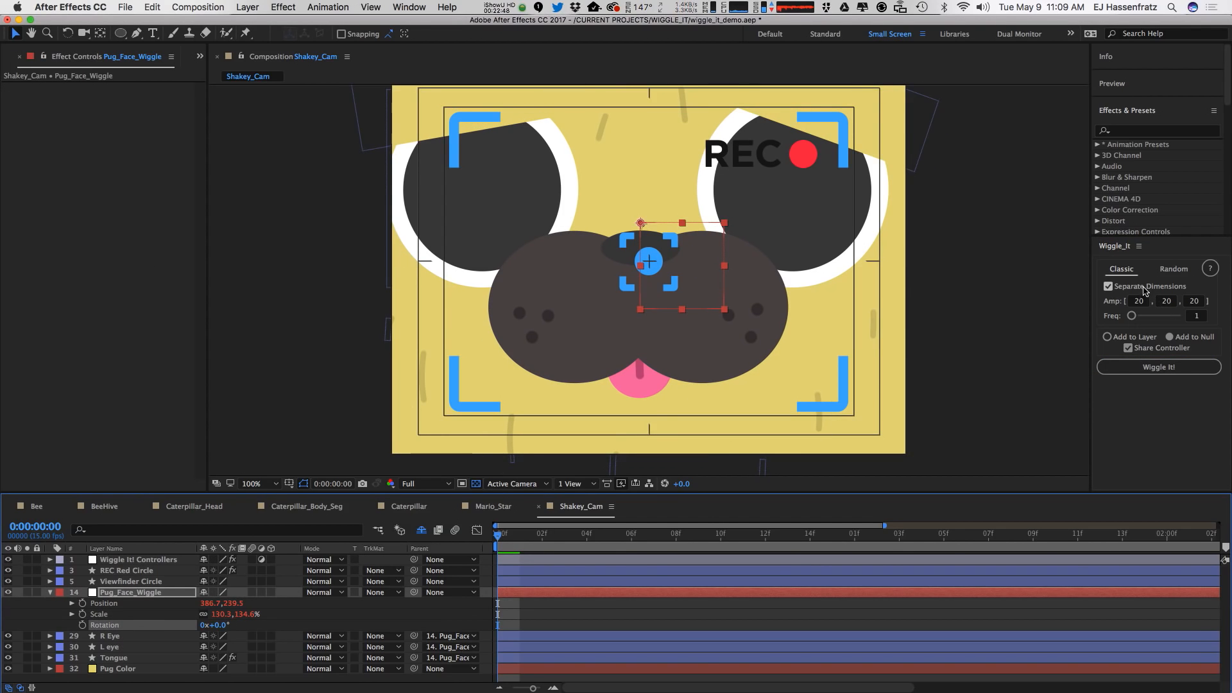
click(1145, 289)
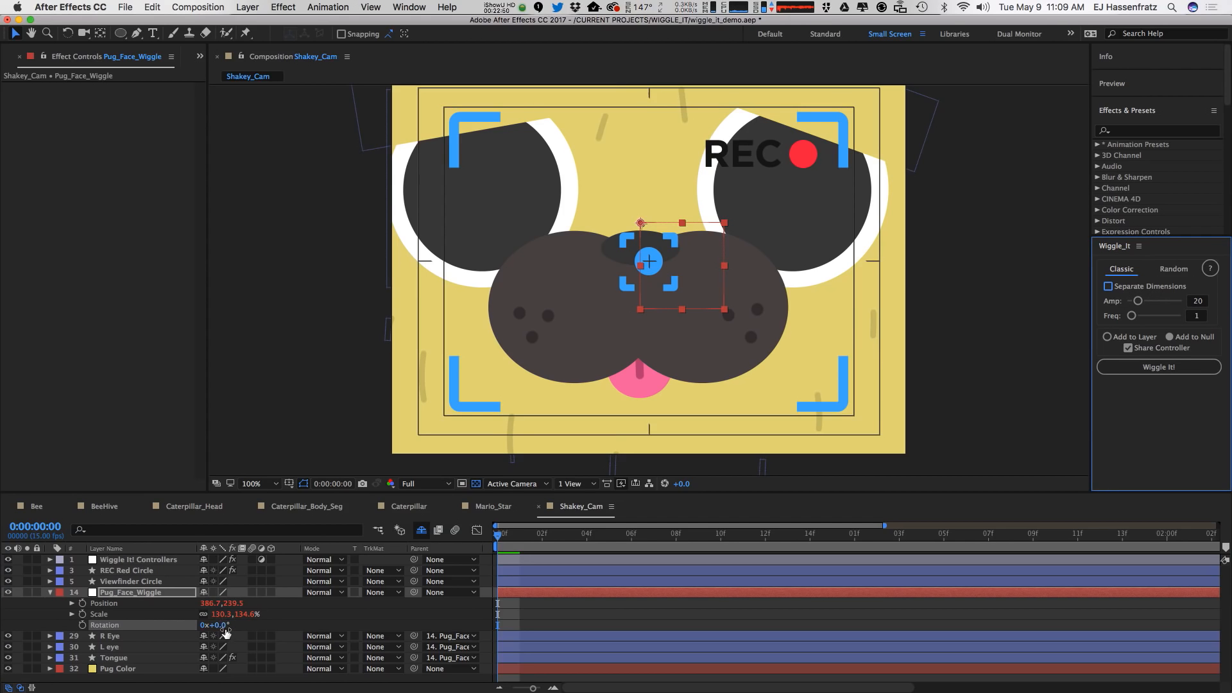
click(1159, 372)
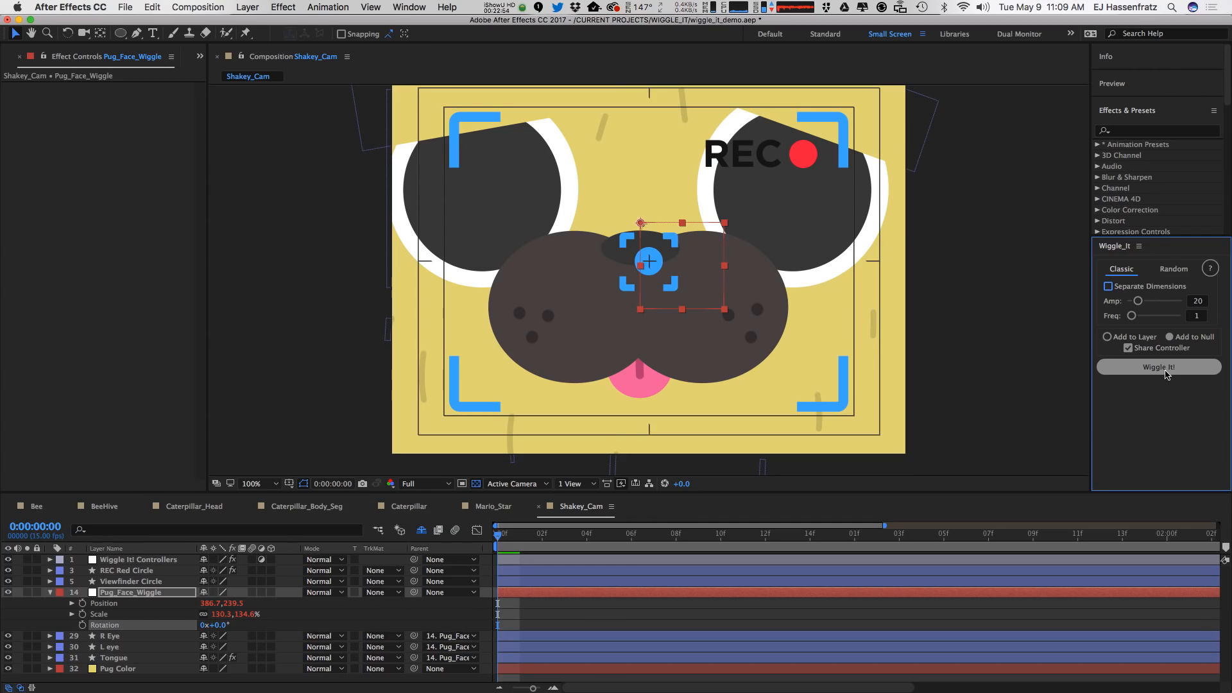
text(R)
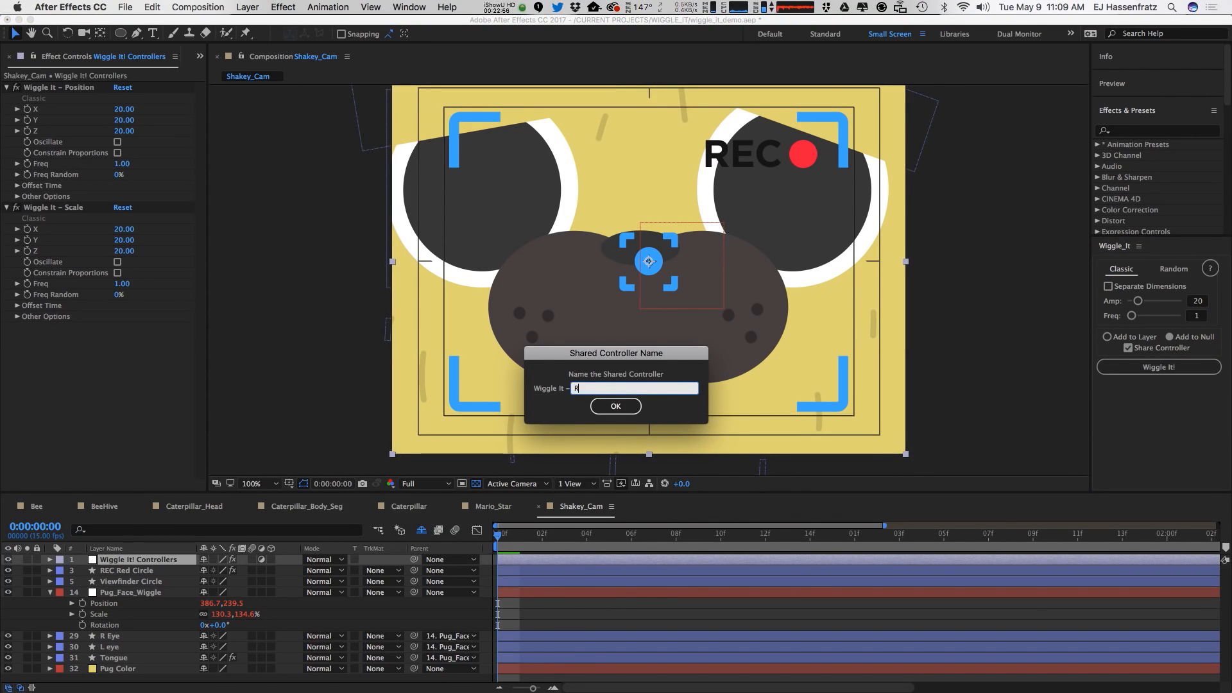
text(otation)
key(Return)
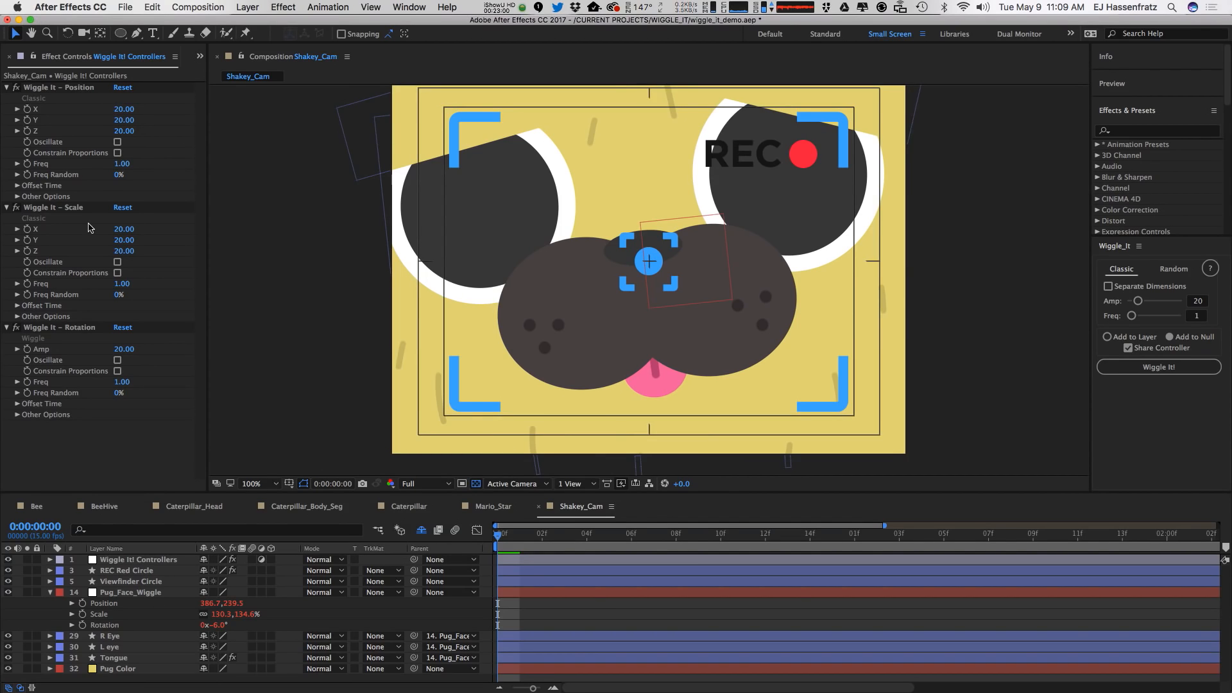
Preview the wiggle, constrain the proportions of Pug_Face_Wiggle's Scale controller, and set its X amplitude to 45.
click(90, 229)
key(space)
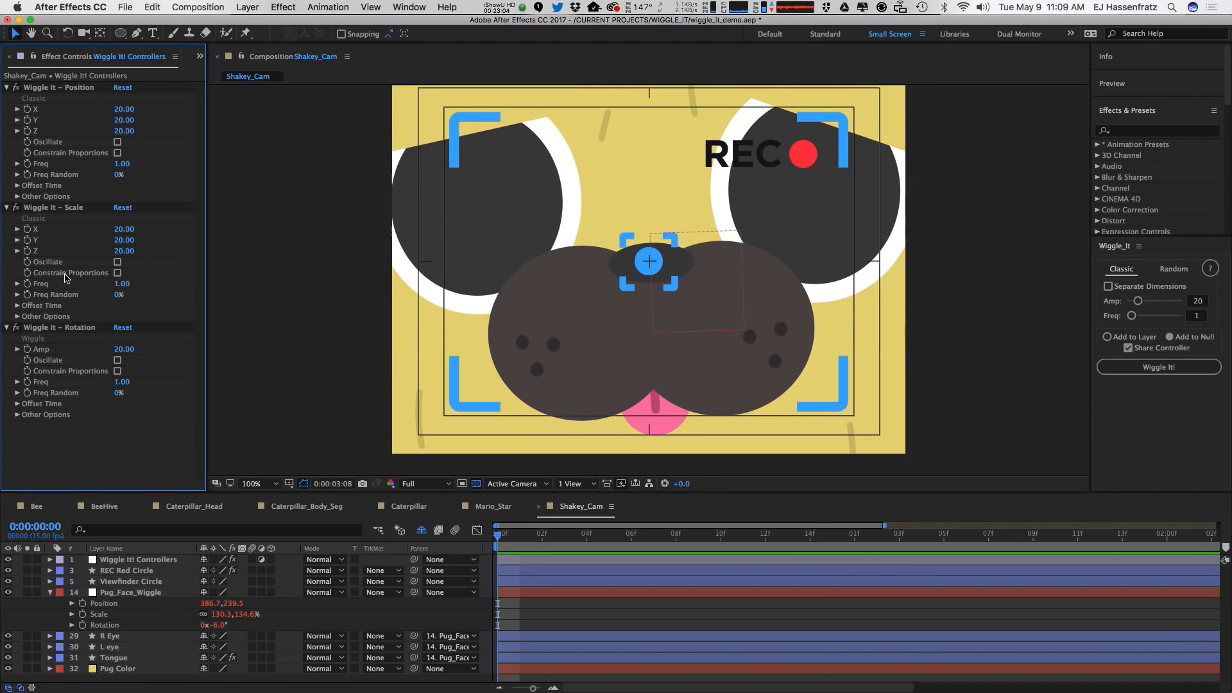
click(117, 273)
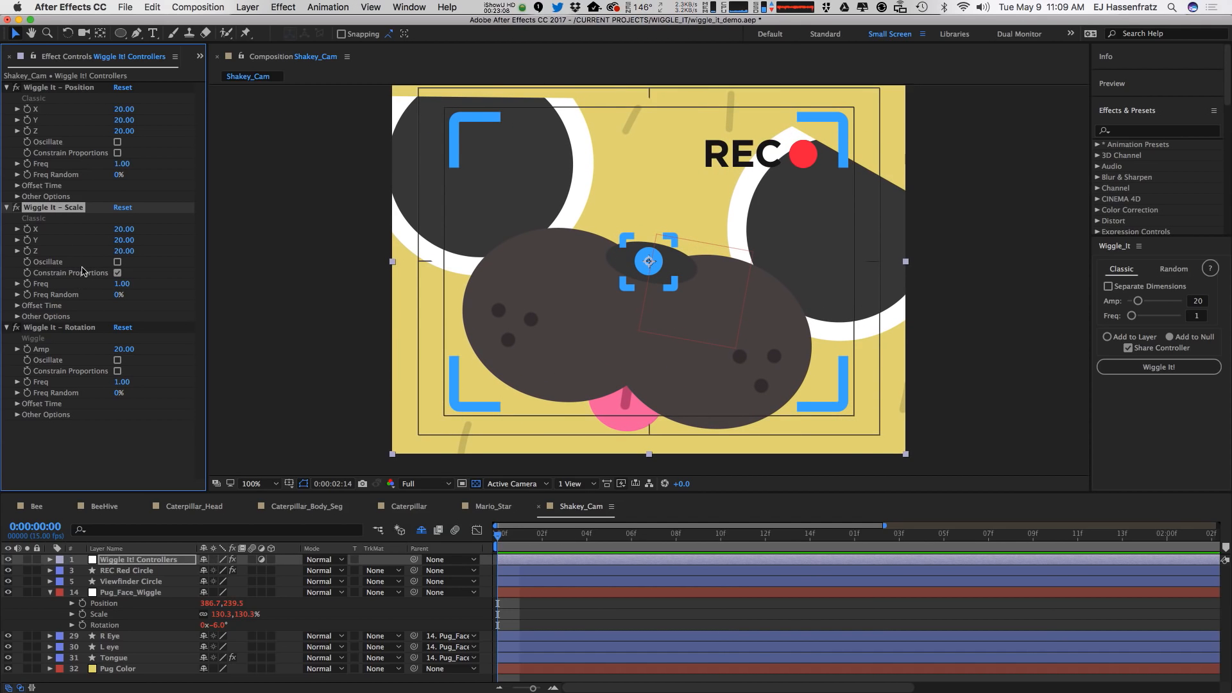
drag(124, 230, 121, 278)
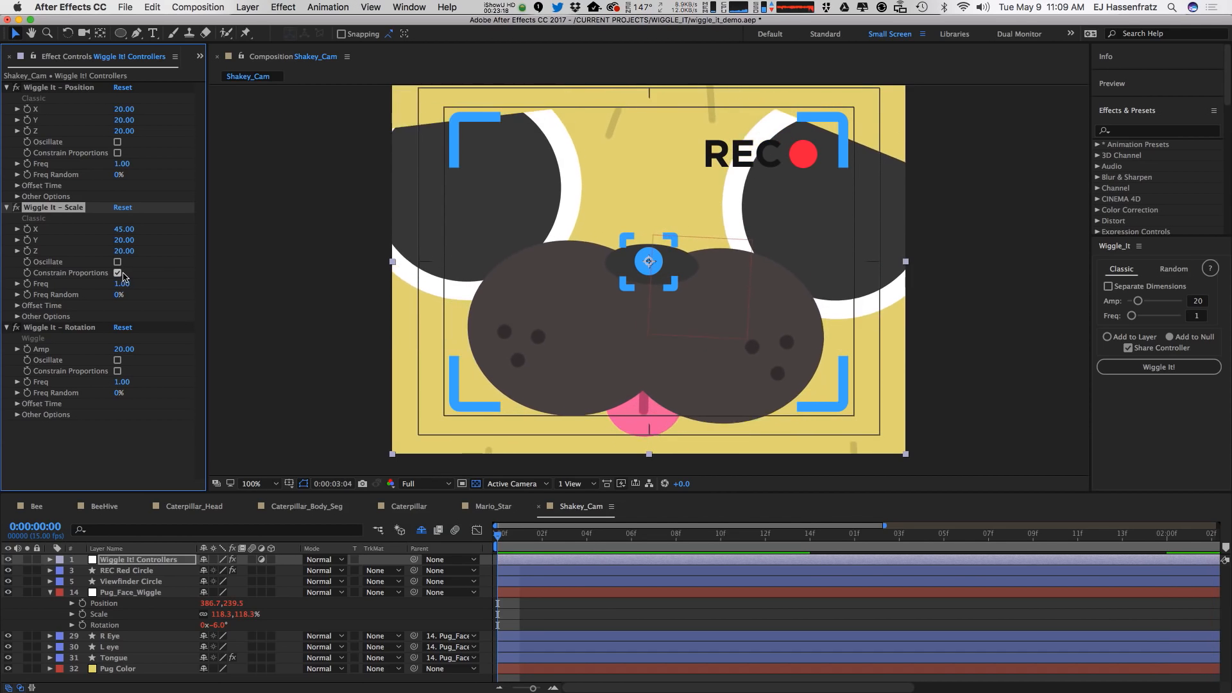
Set the Position controller's amplitudes to X 83, Y 88 and Z 112, and the Rotation controller's Amp to 44.
drag(124, 109, 136, 183)
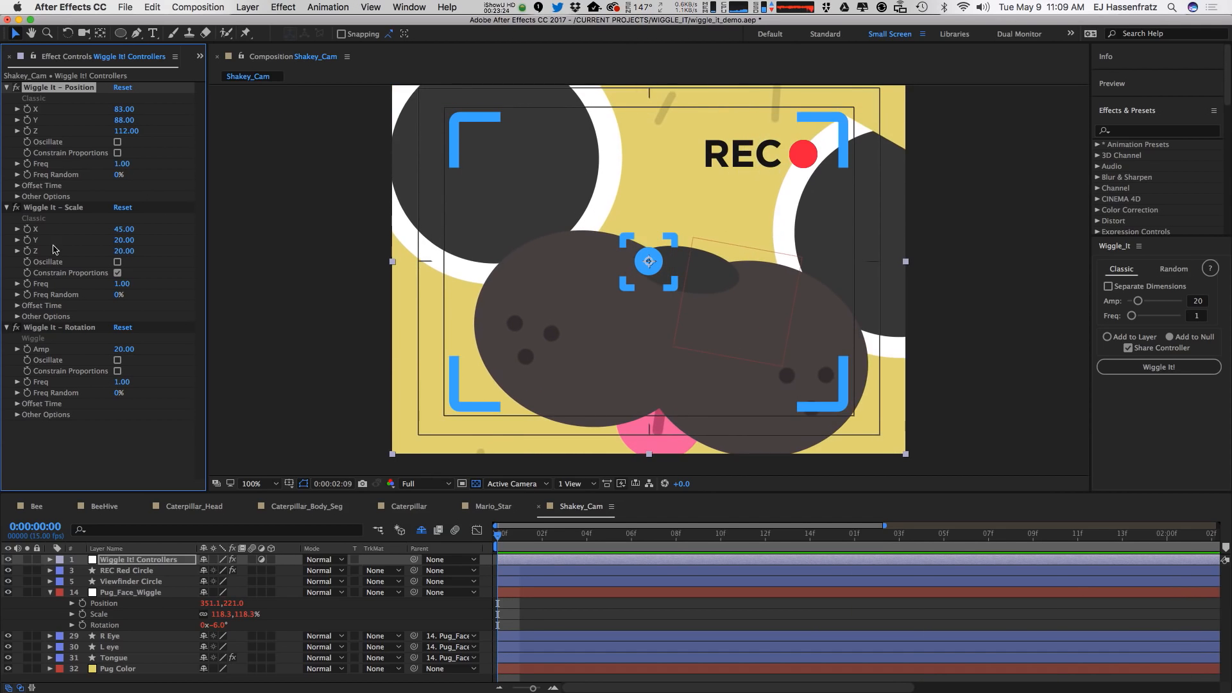
drag(124, 349, 135, 349)
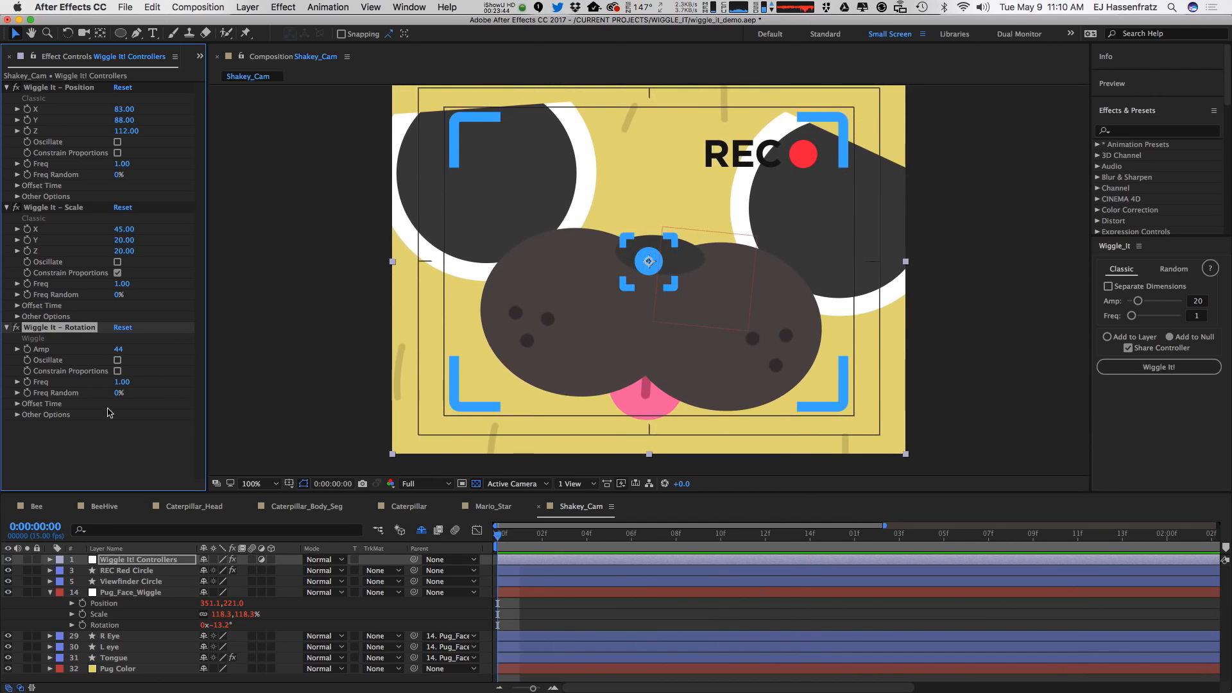
Set the Rotation wiggle's Loop Time to 59 frames, matching the composition's last frame.
click(18, 414)
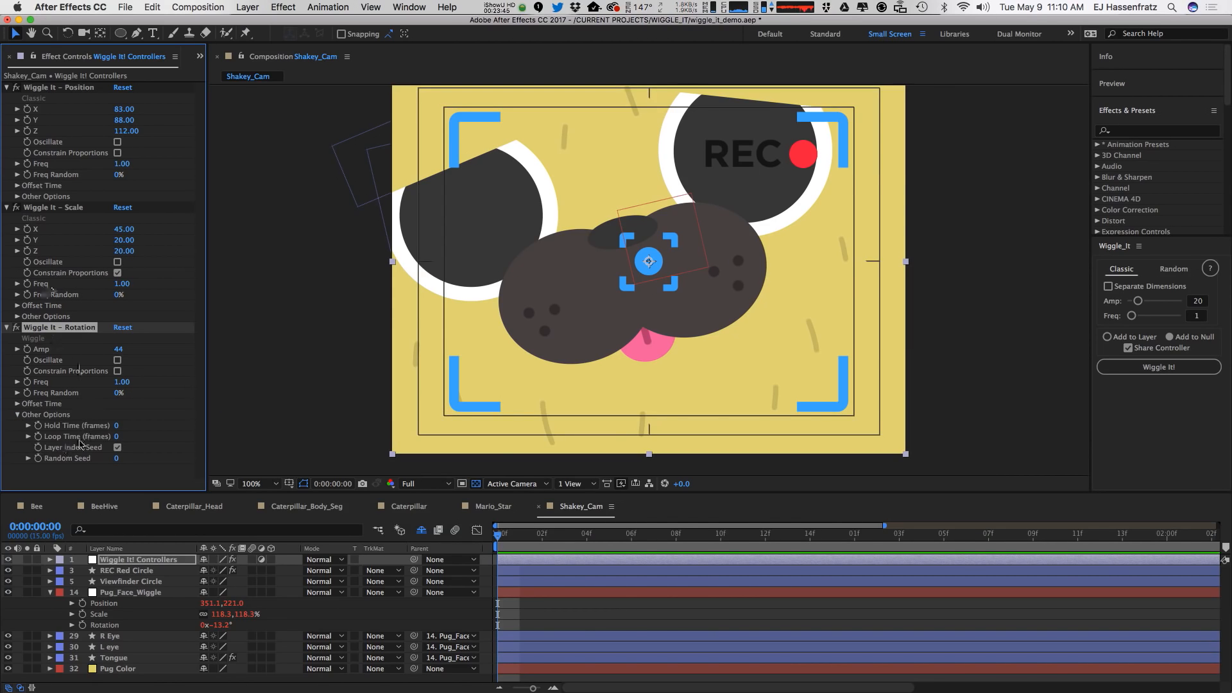
drag(885, 526, 1227, 532)
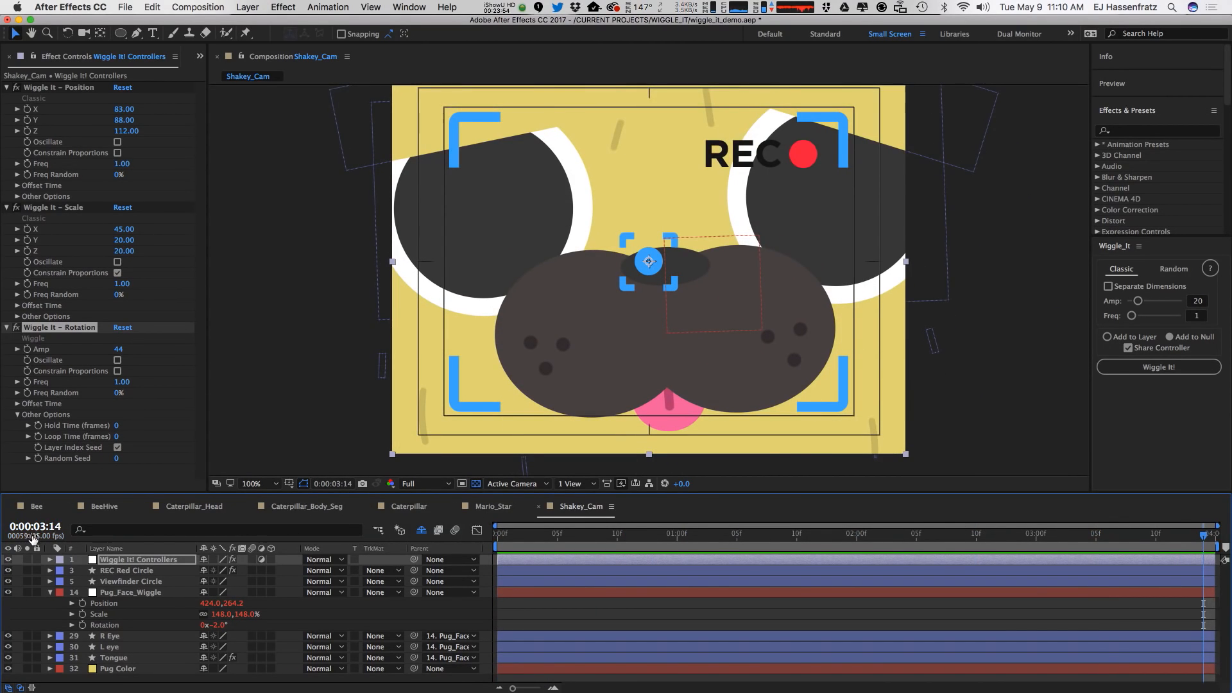
click(116, 437)
text(59)
key(Return)
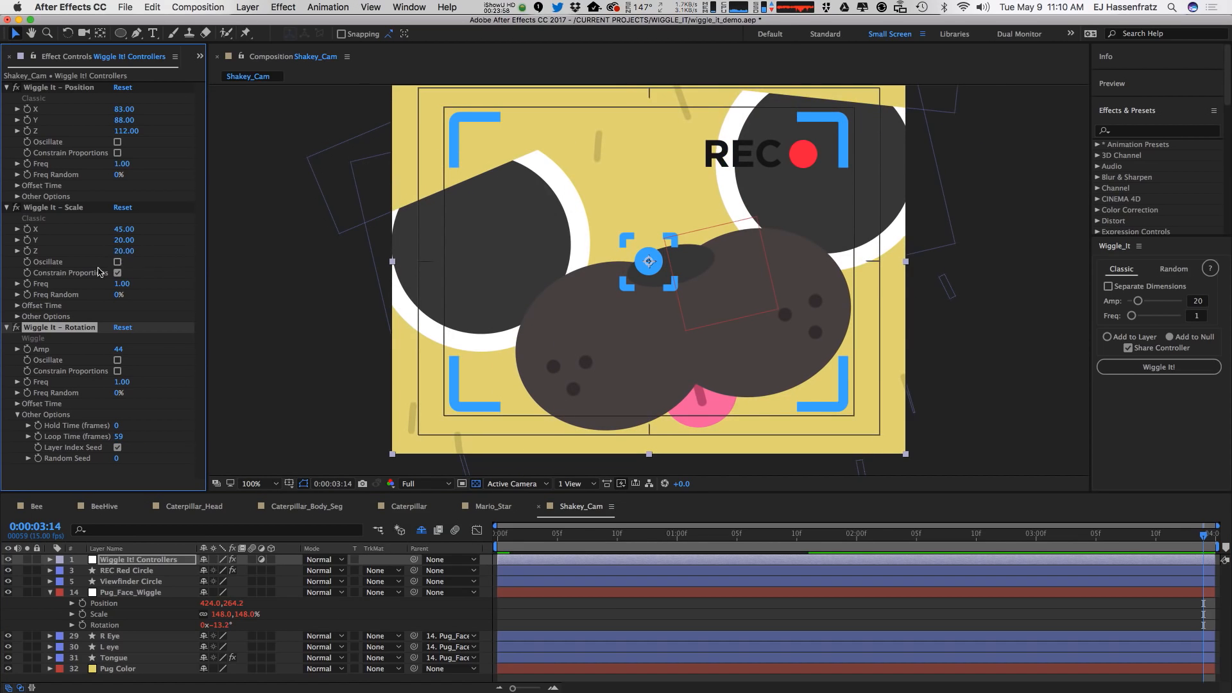
Set the Loop Time of the Scale and Position wiggles to 59 frames and preview the loop.
click(18, 316)
click(118, 339)
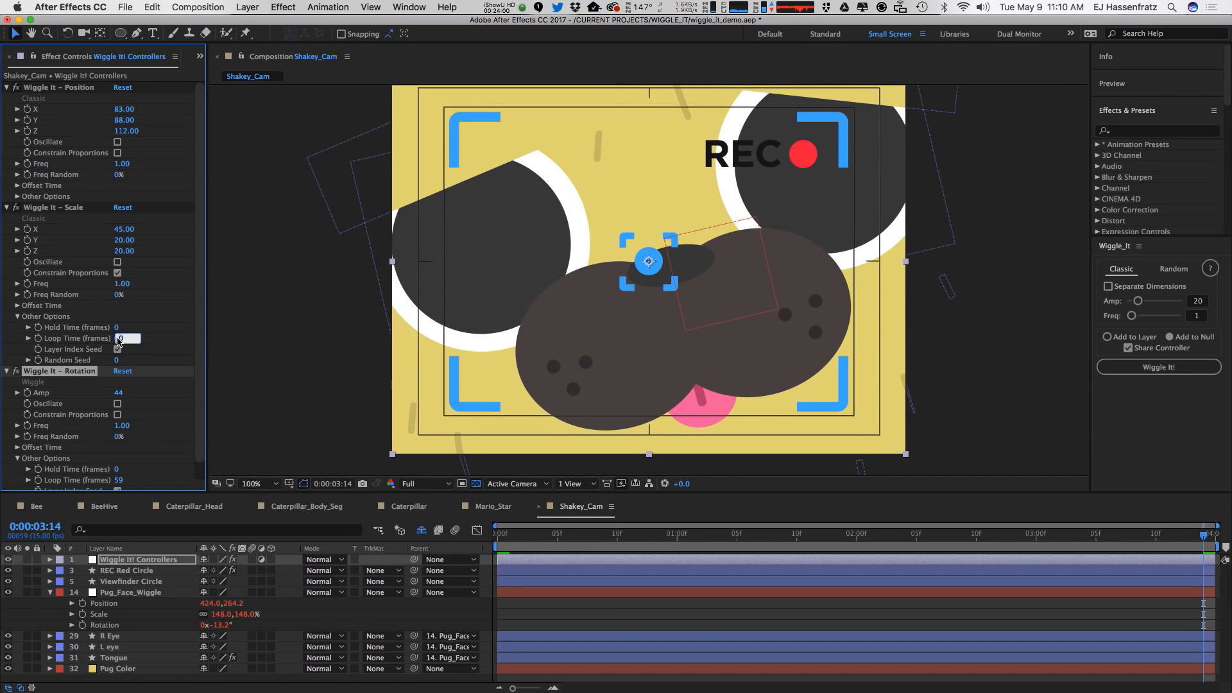
text(59)
key(Return)
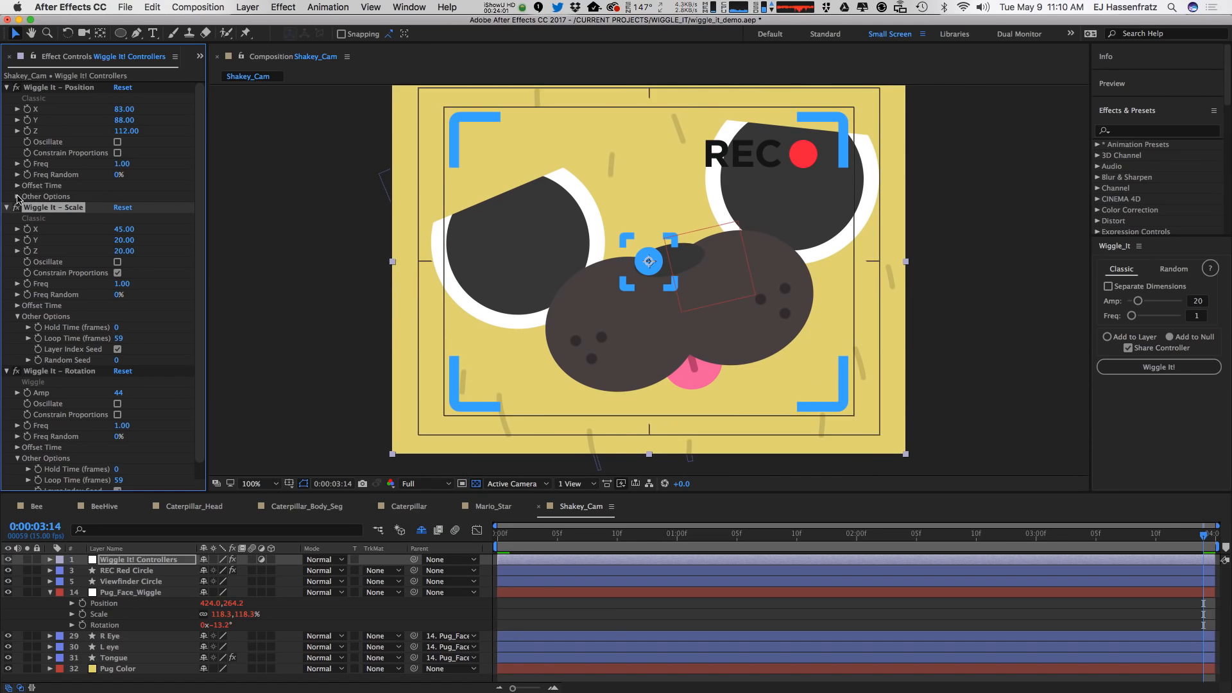
click(17, 197)
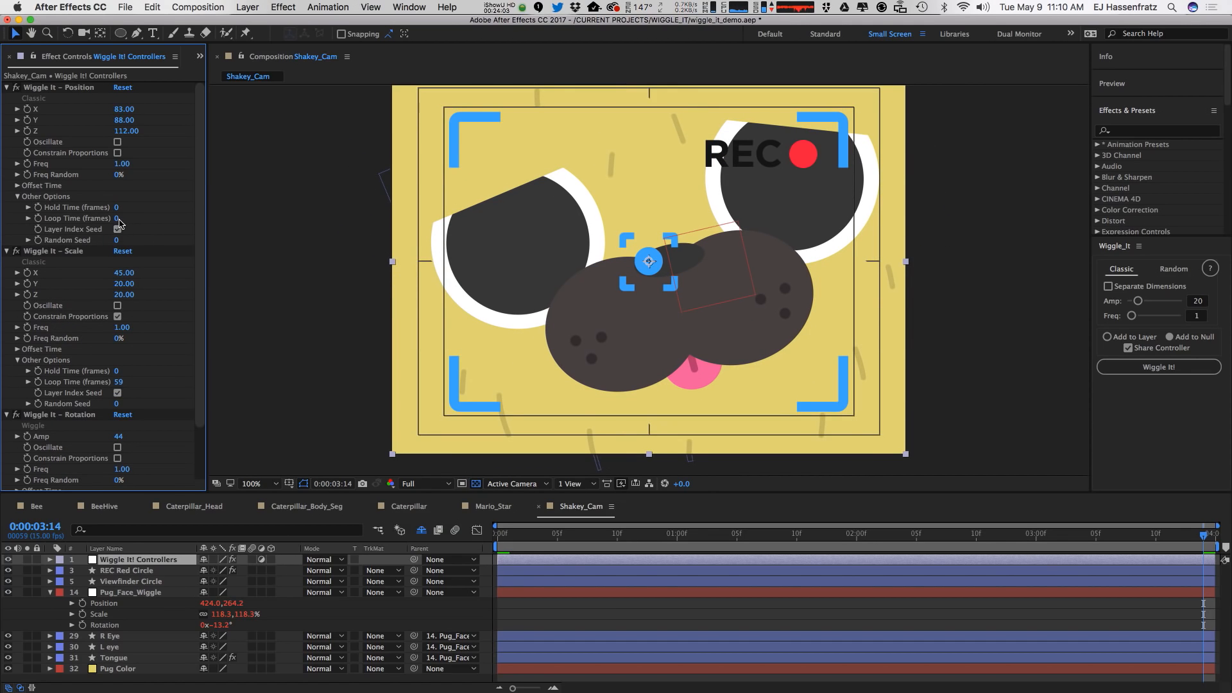
click(115, 220)
text(59)
key(Return)
key(space)
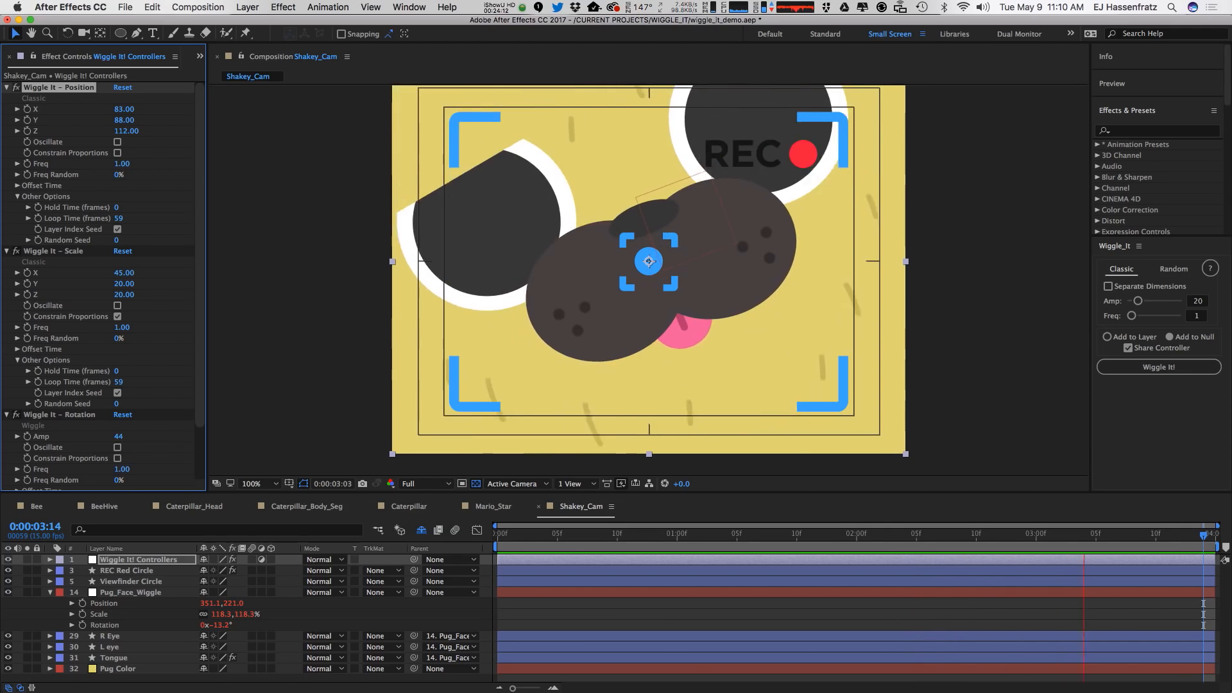
key(space)
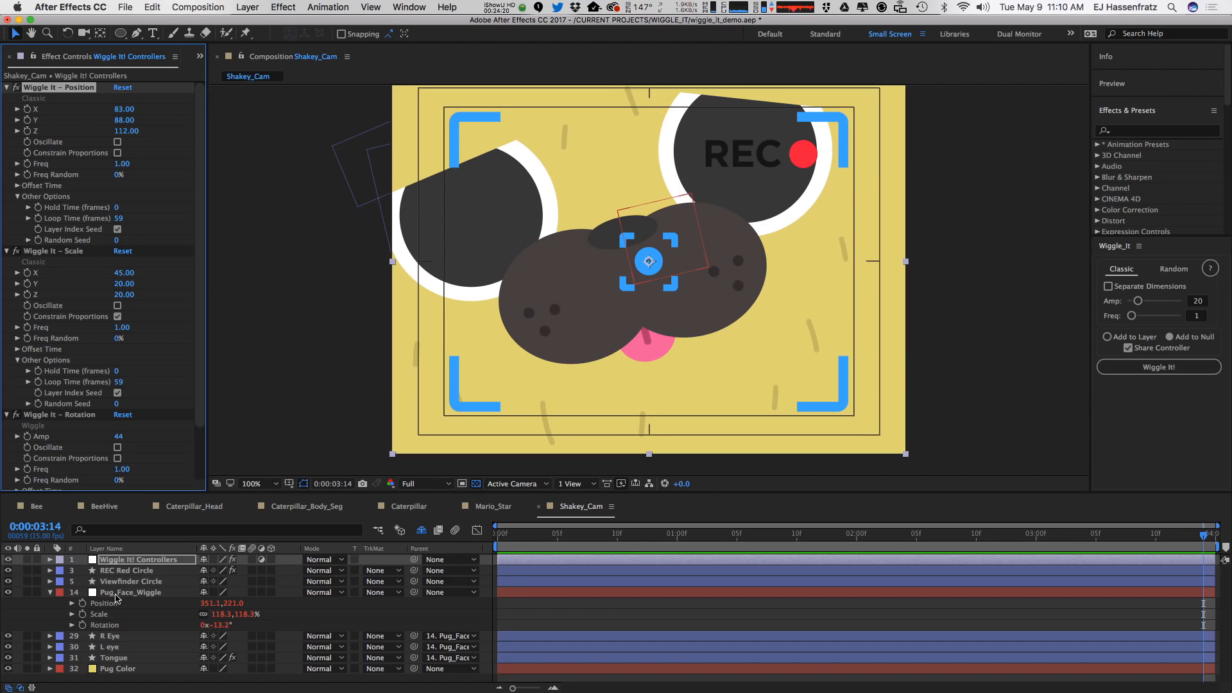
Remove the existing wiggle from the Tongue layer.
click(116, 659)
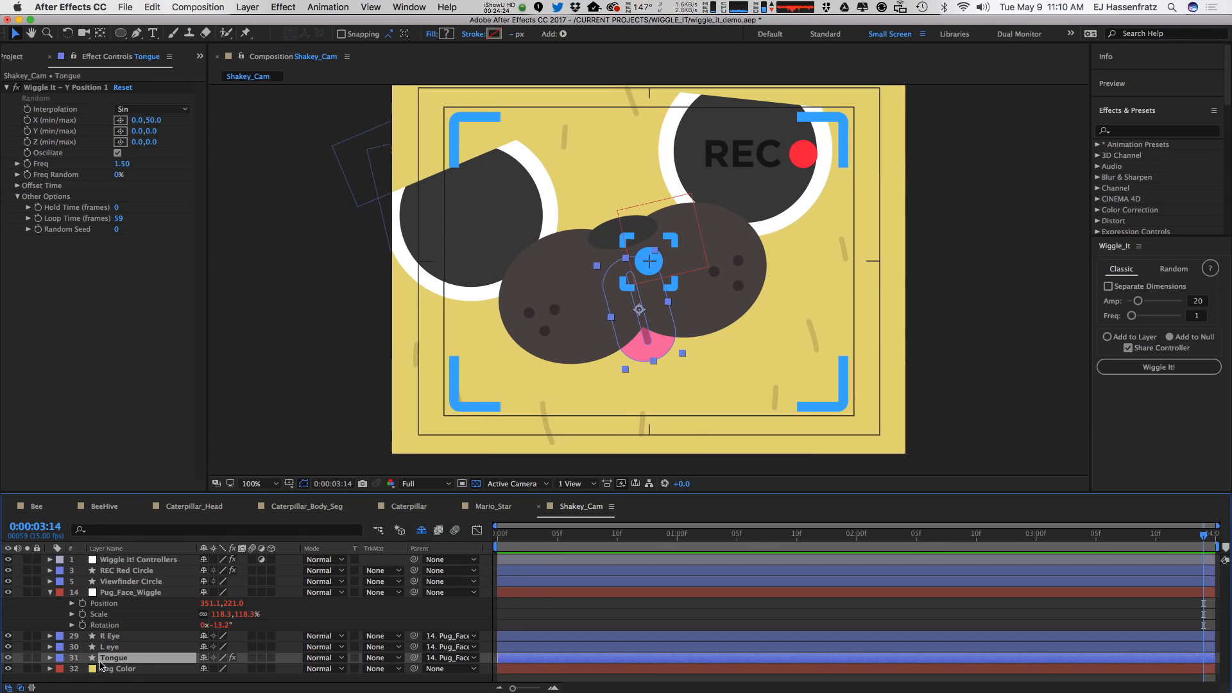
key(e)
click(119, 669)
key(Delete)
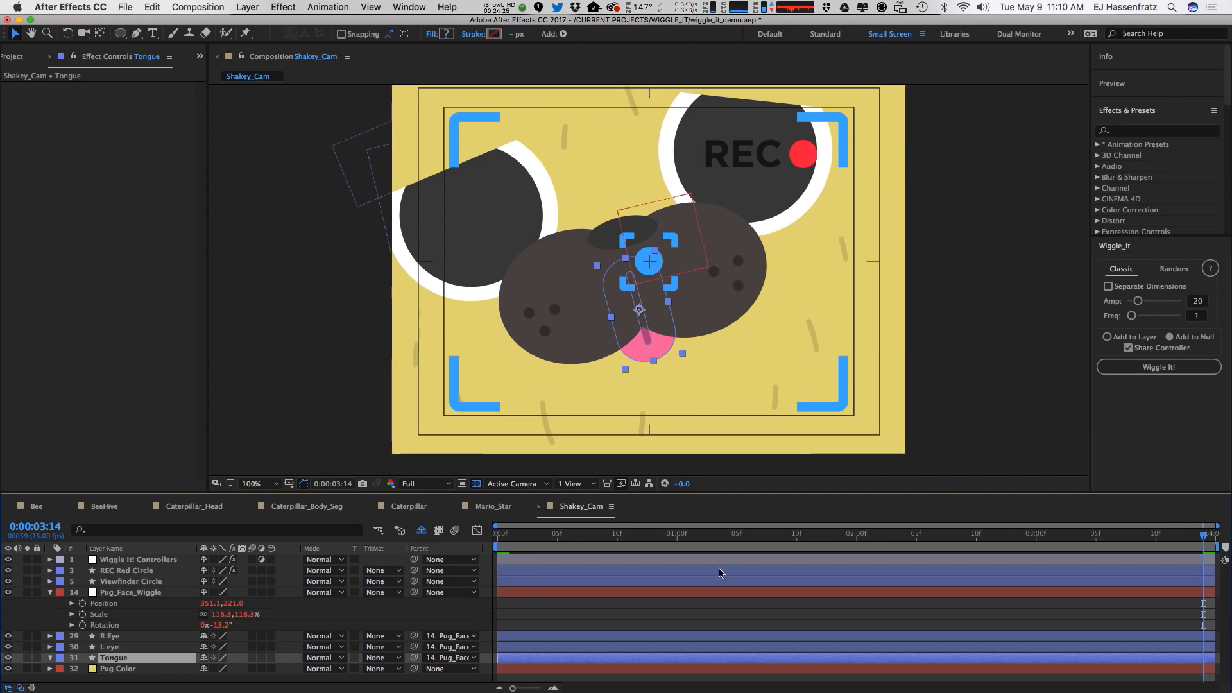
click(1136, 289)
click(1129, 302)
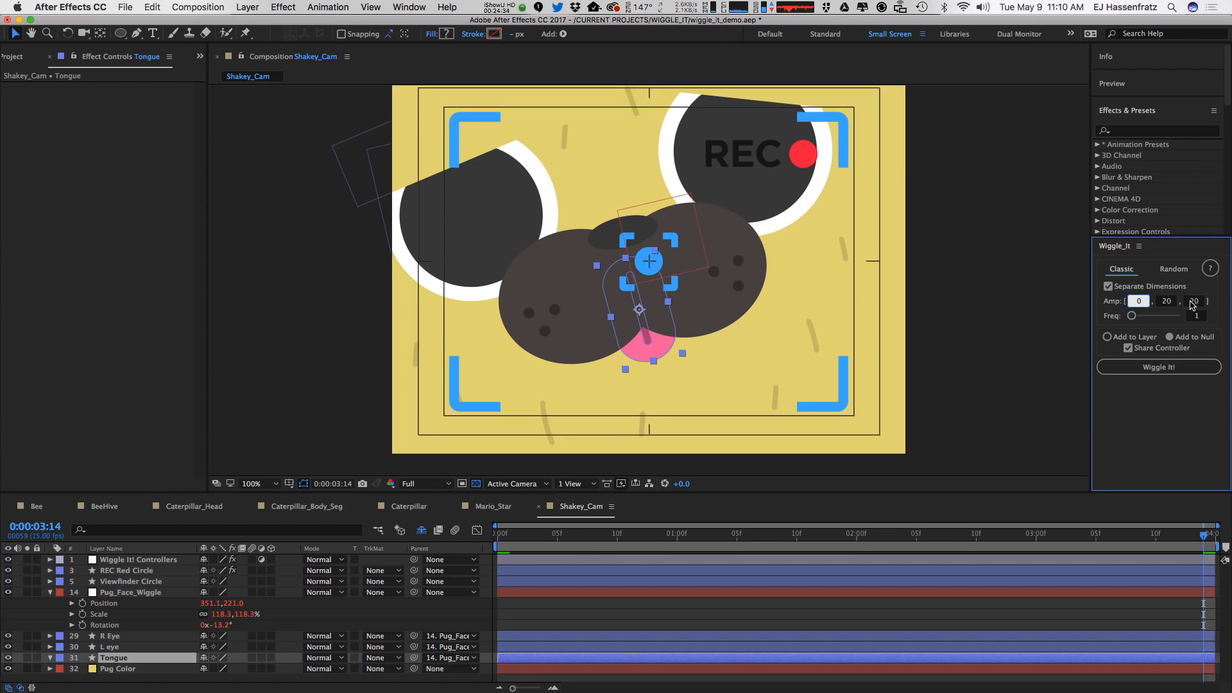
click(1192, 303)
text(0)
Set up a Random wiggle with Min 0, -20, 0 and Max 0, 20, 0 and try to apply it to the Tongue layer.
click(1170, 273)
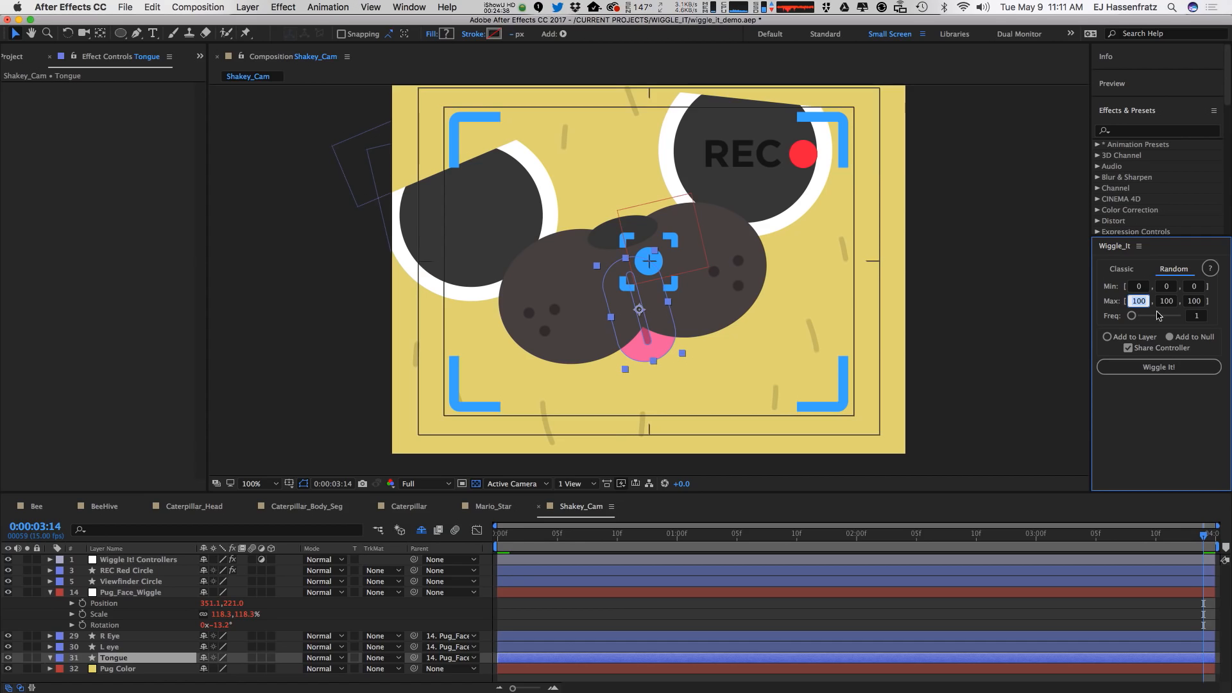
click(1170, 289)
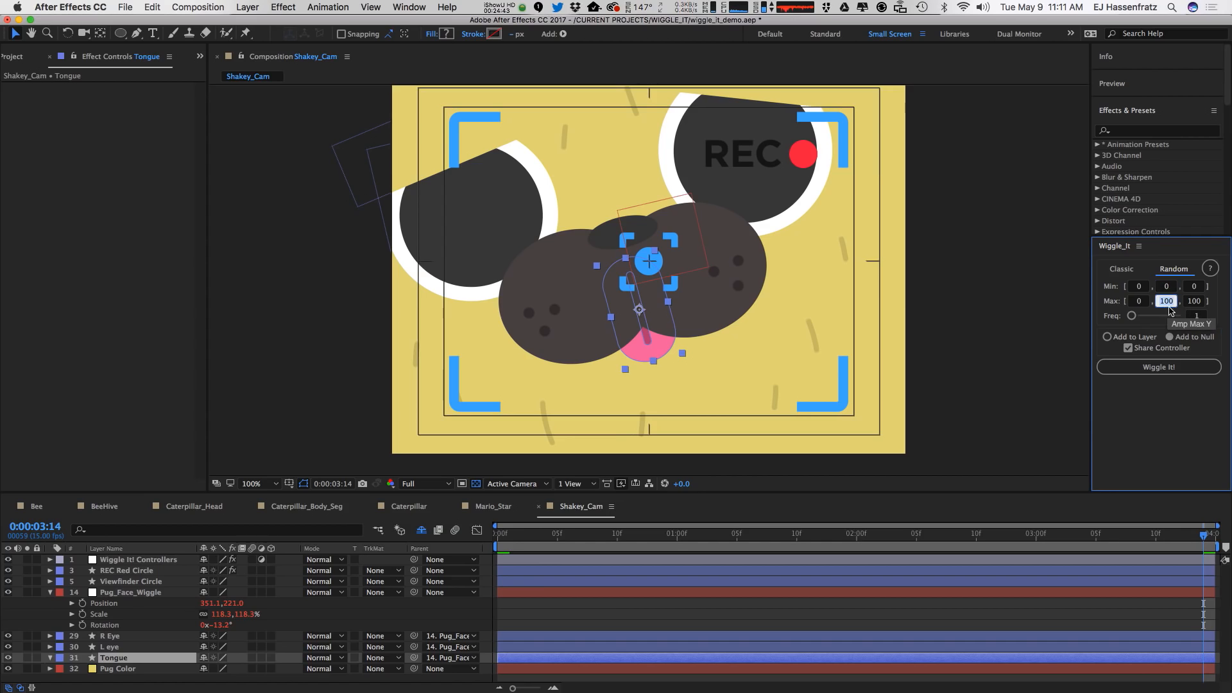
click(1172, 286)
text(-)
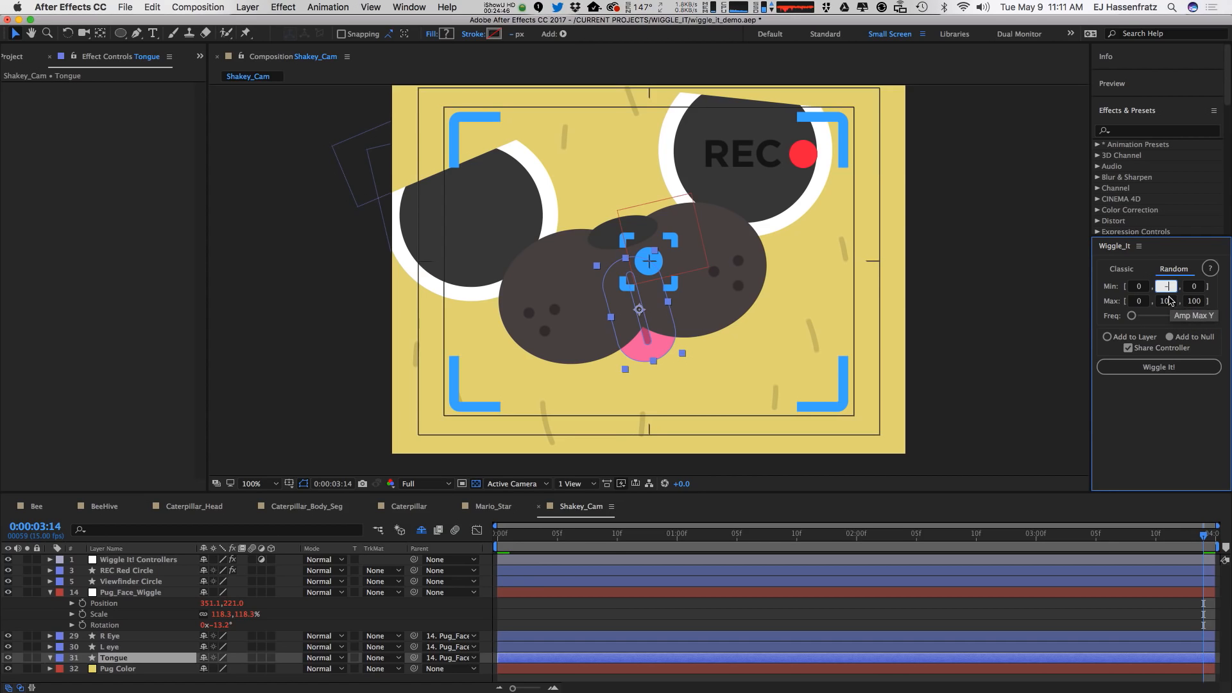
text(20)
click(1169, 301)
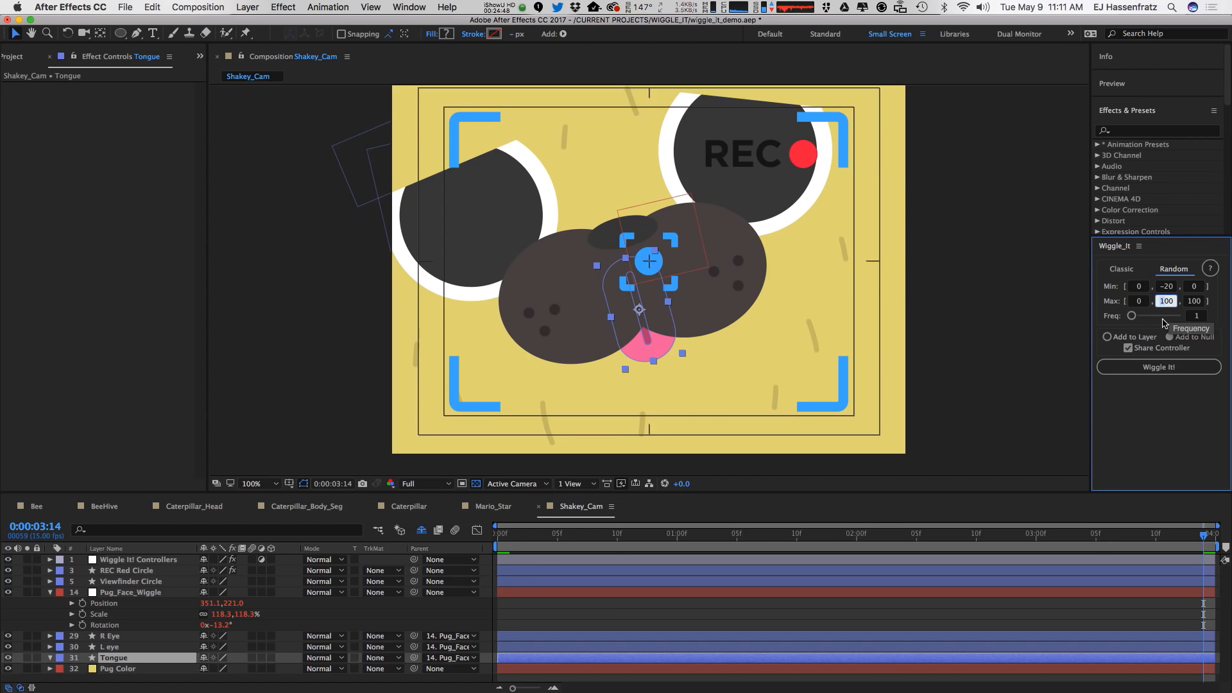
text(200)
key(BackSpace)
key(Tab)
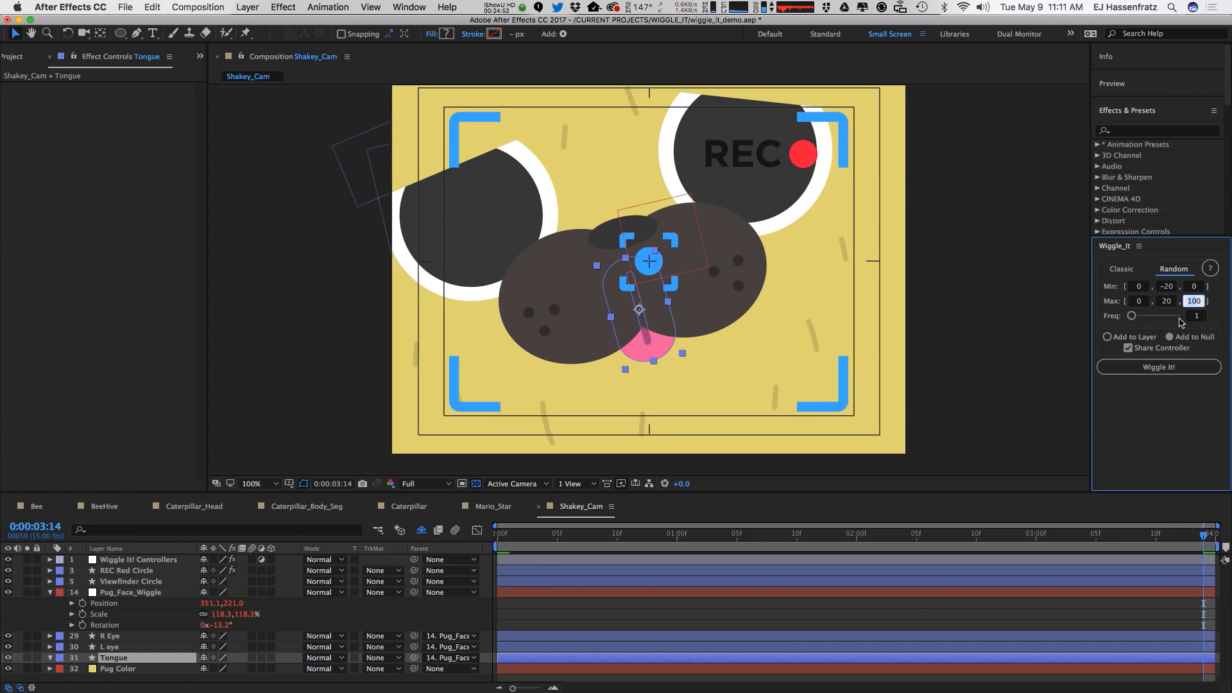
text(00)
click(1152, 369)
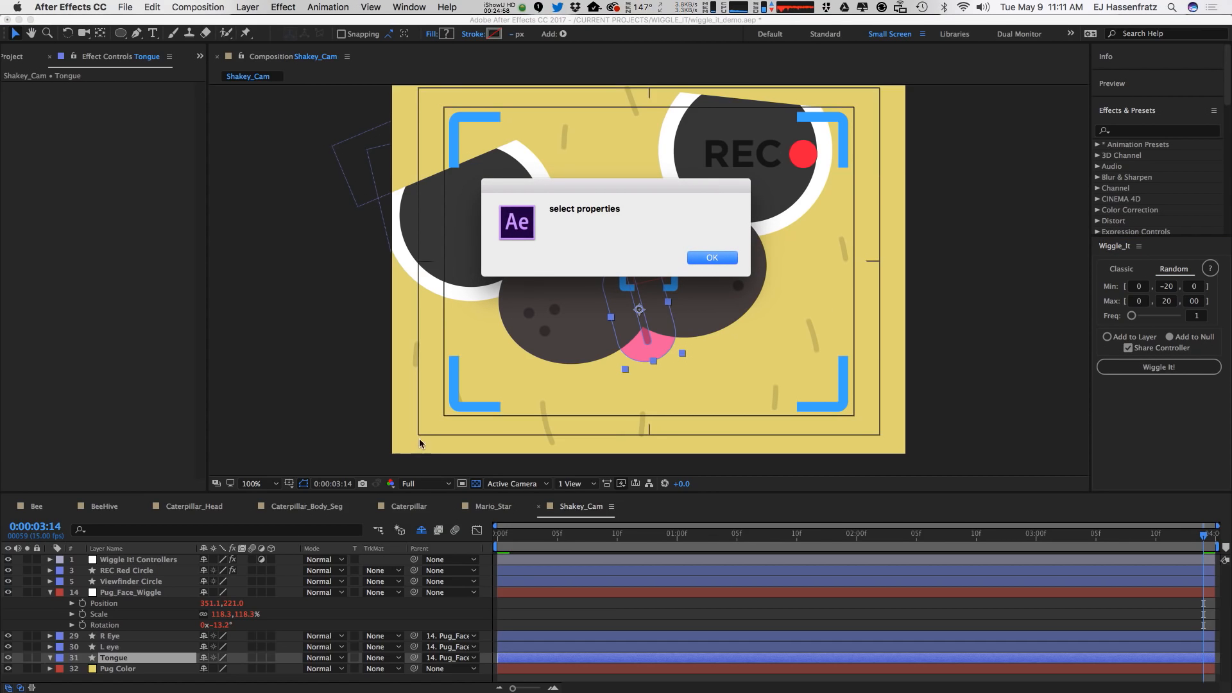
click(712, 257)
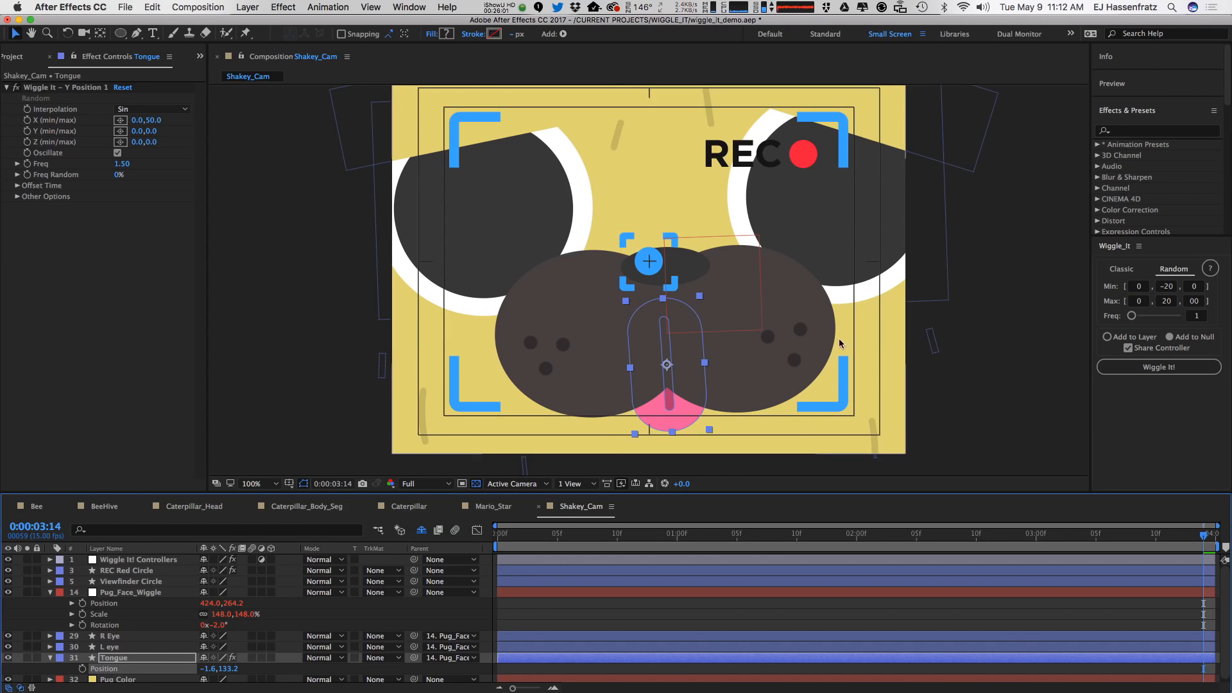
Apply the Random wiggle to the Tongue layer's Position, naming the shared controller Tongue.
click(1184, 276)
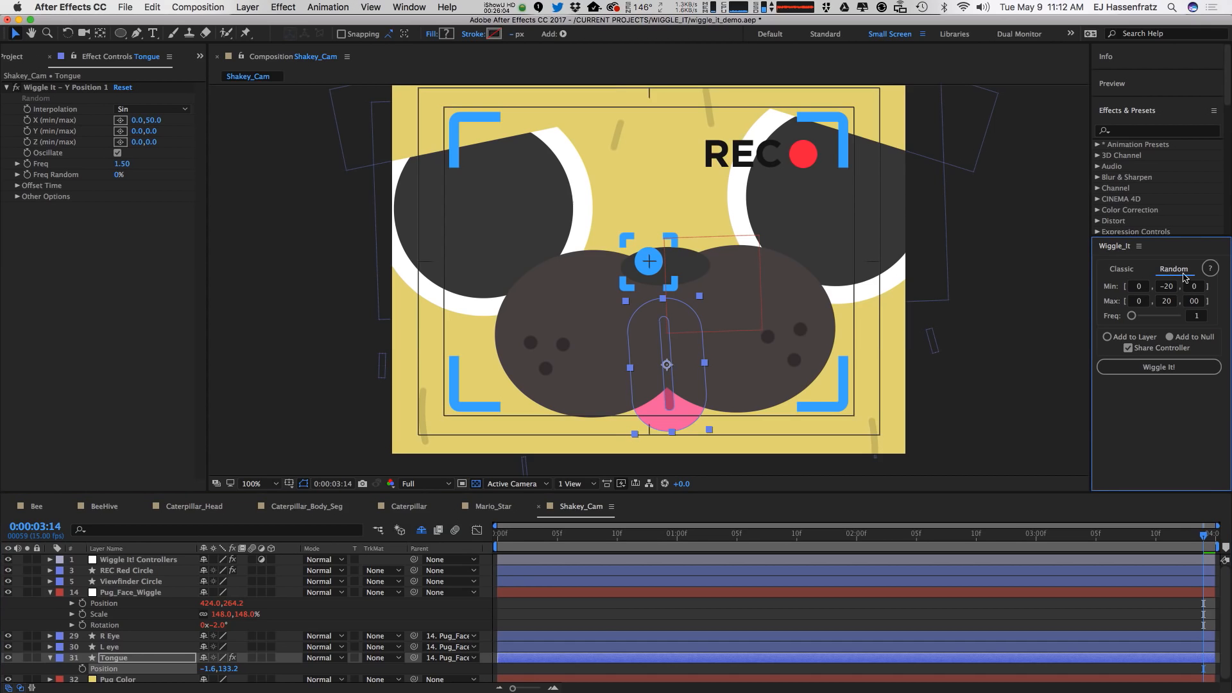
click(1165, 368)
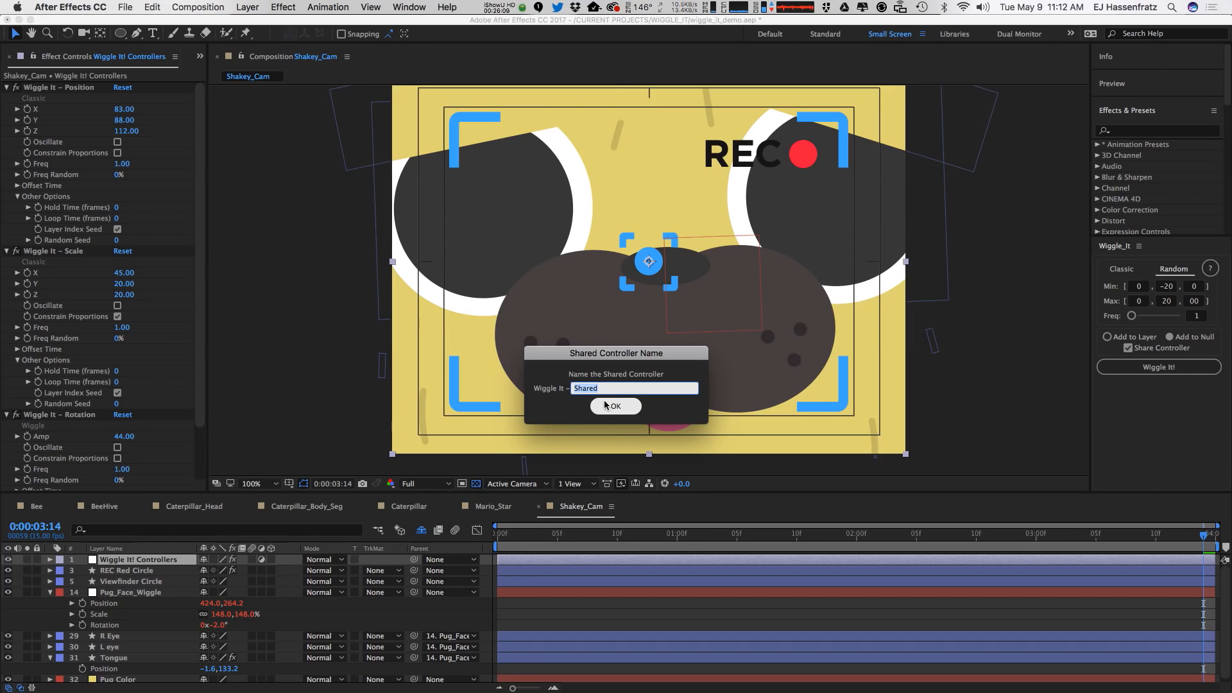
click(605, 405)
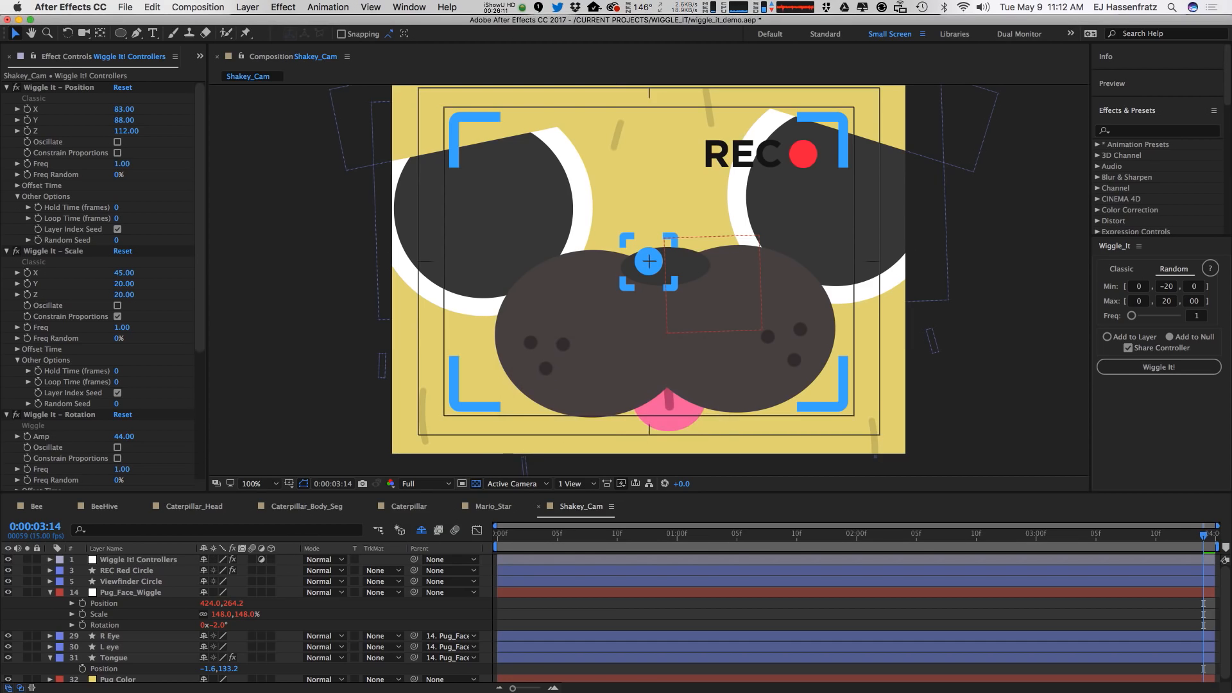
Preview the tongue's motion and set the Tongue wiggle's maximum Y to 64.
scroll(176, 343, down, 6)
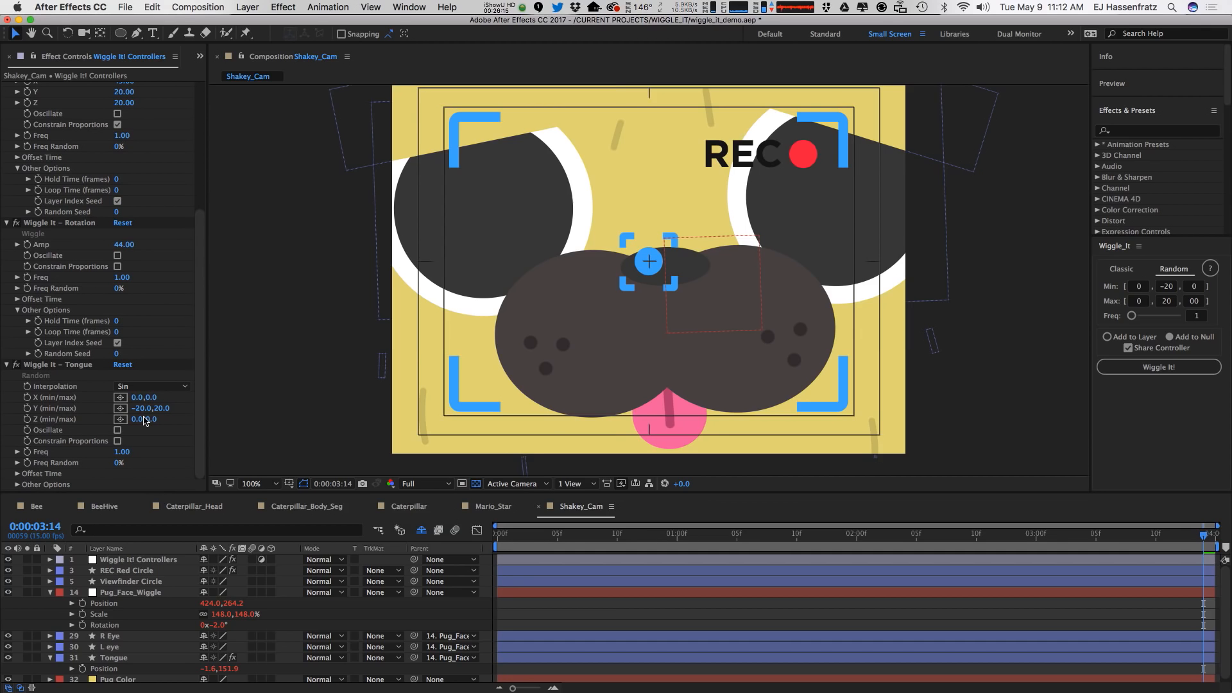
key(space)
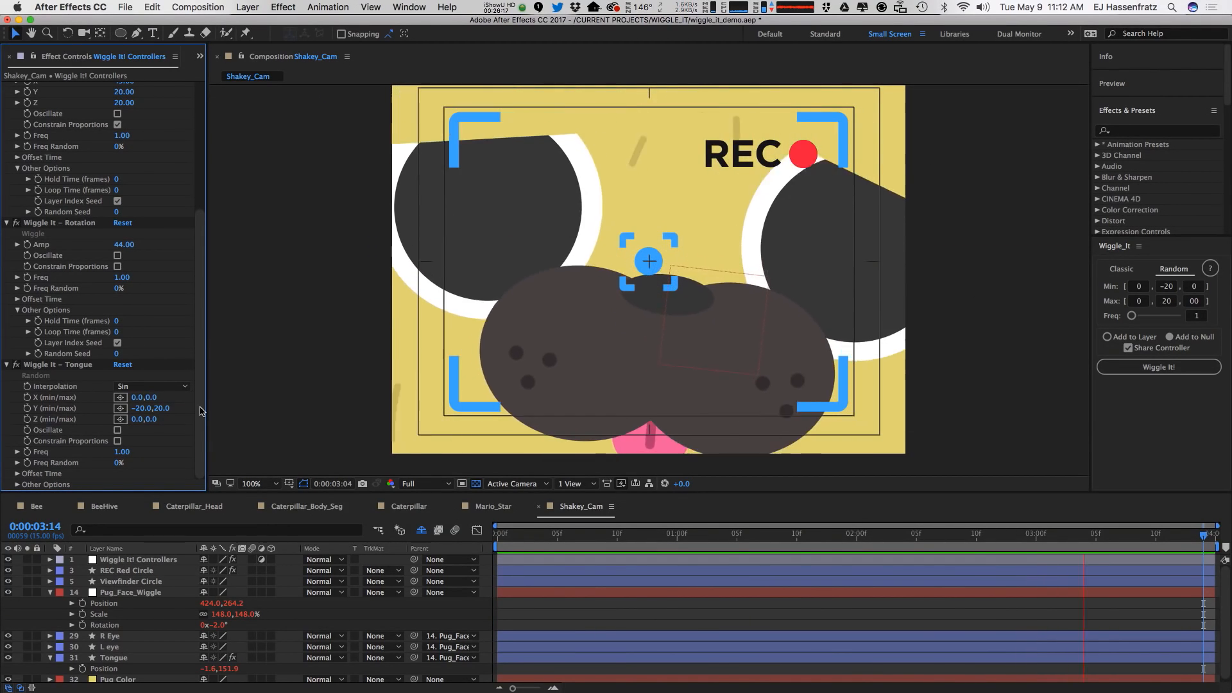
drag(164, 409, 206, 417)
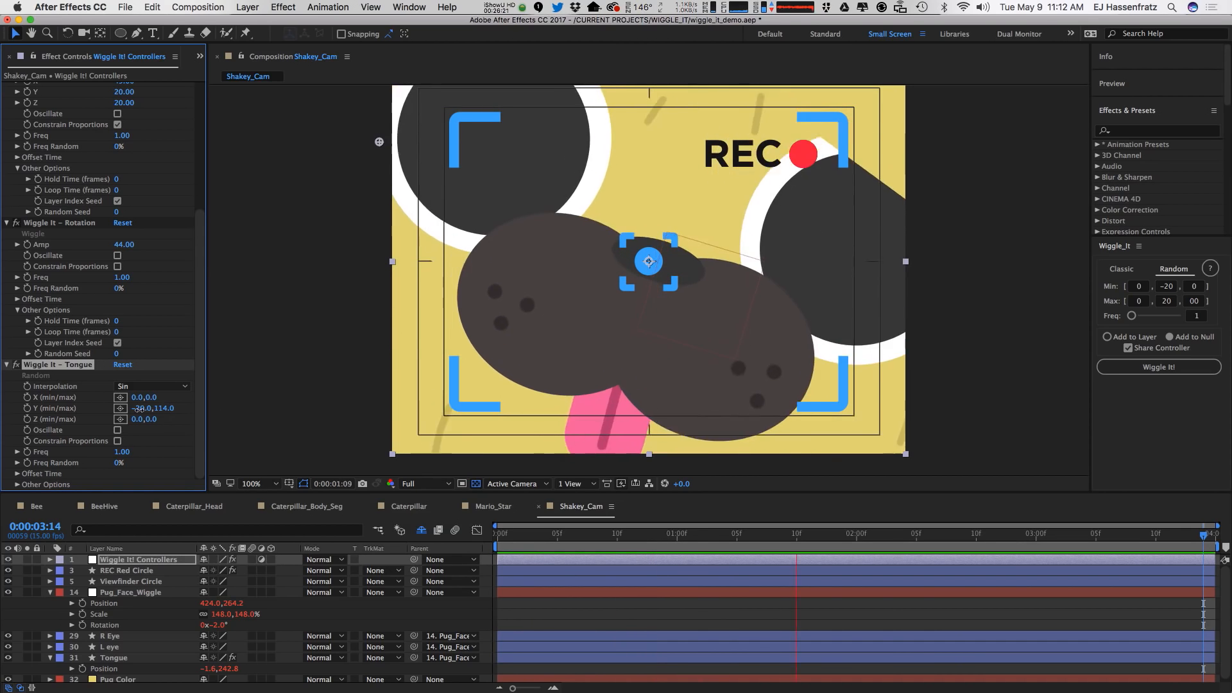
drag(162, 408, 161, 413)
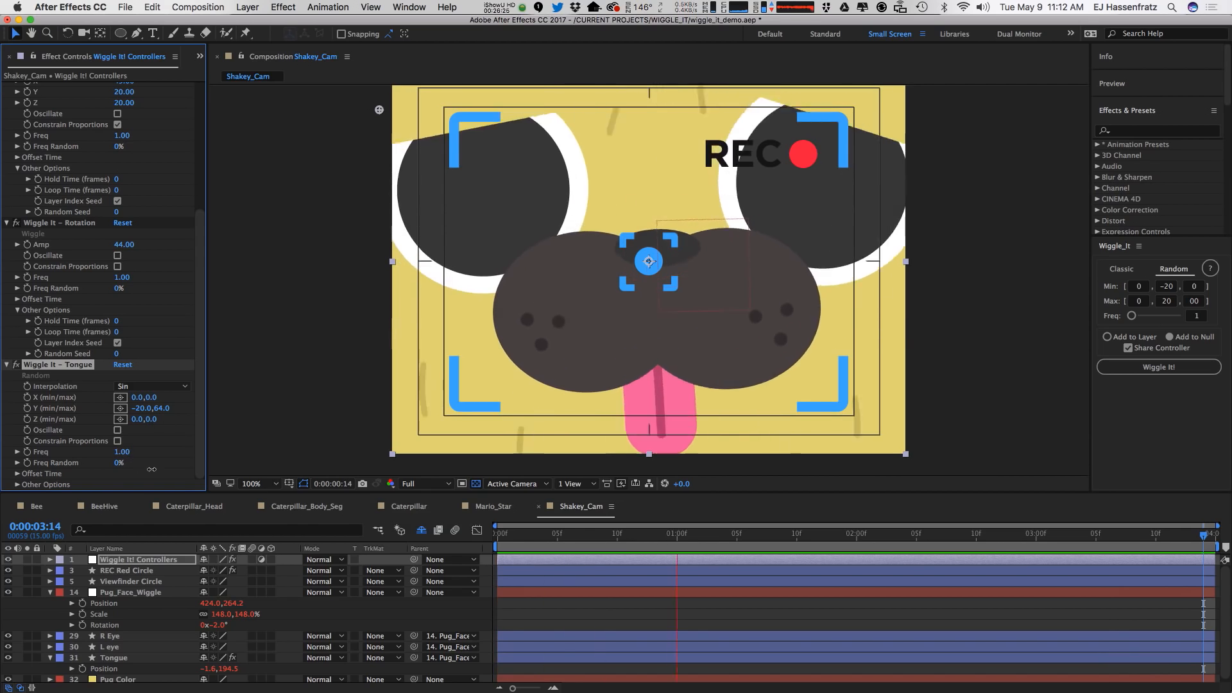
Set the Tongue wiggle's Freq to 2 and turn on Oscillate.
click(122, 453)
text(2)
key(Return)
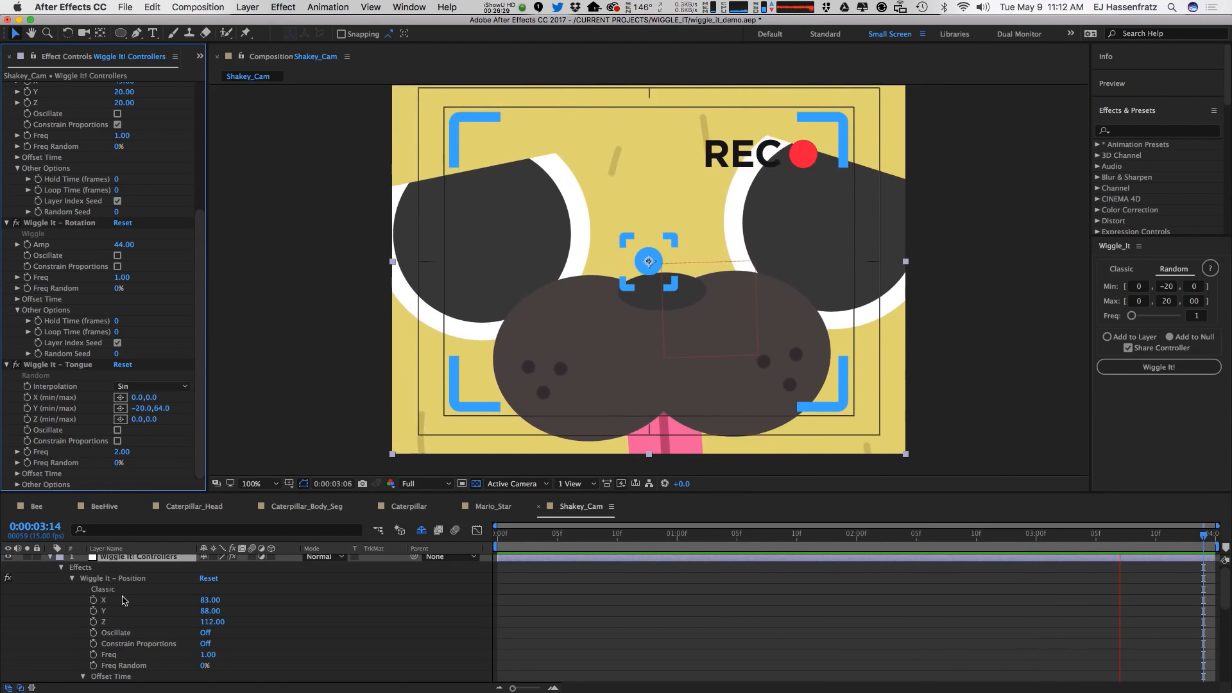
click(117, 430)
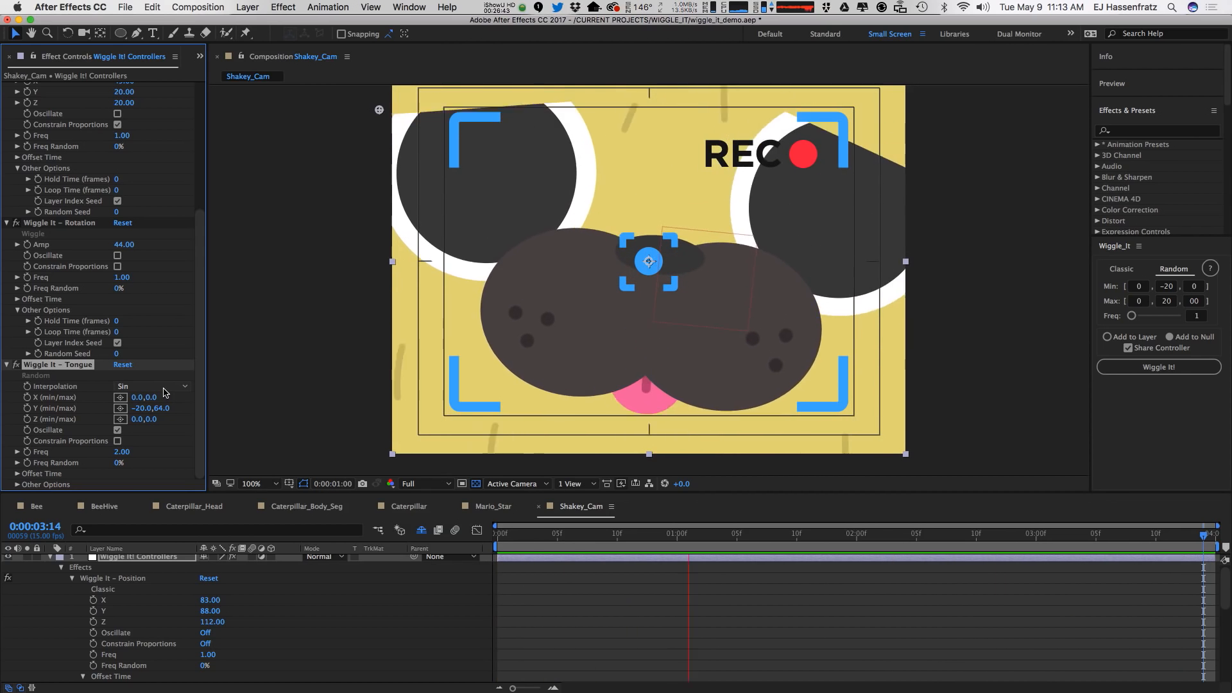
Try Expo, Quart and Ease interpolation on the Tongue wiggle, previewing the motion, and set it back to Sin.
click(165, 387)
click(151, 404)
key(space)
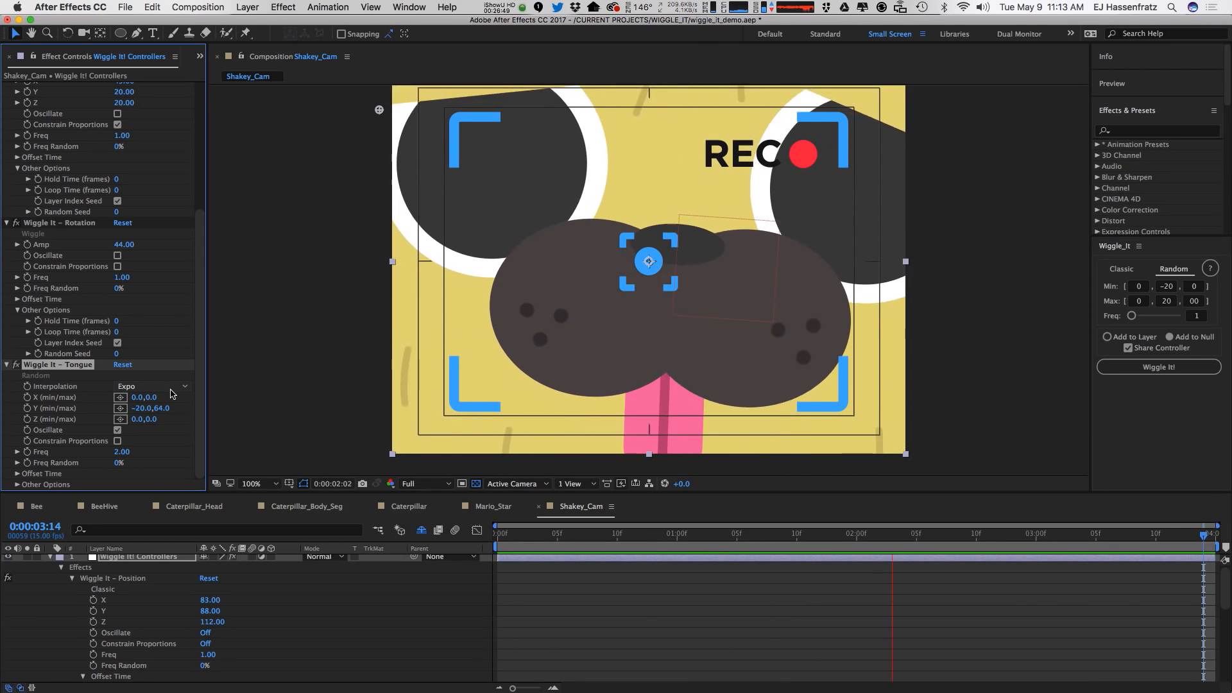
click(168, 387)
click(151, 413)
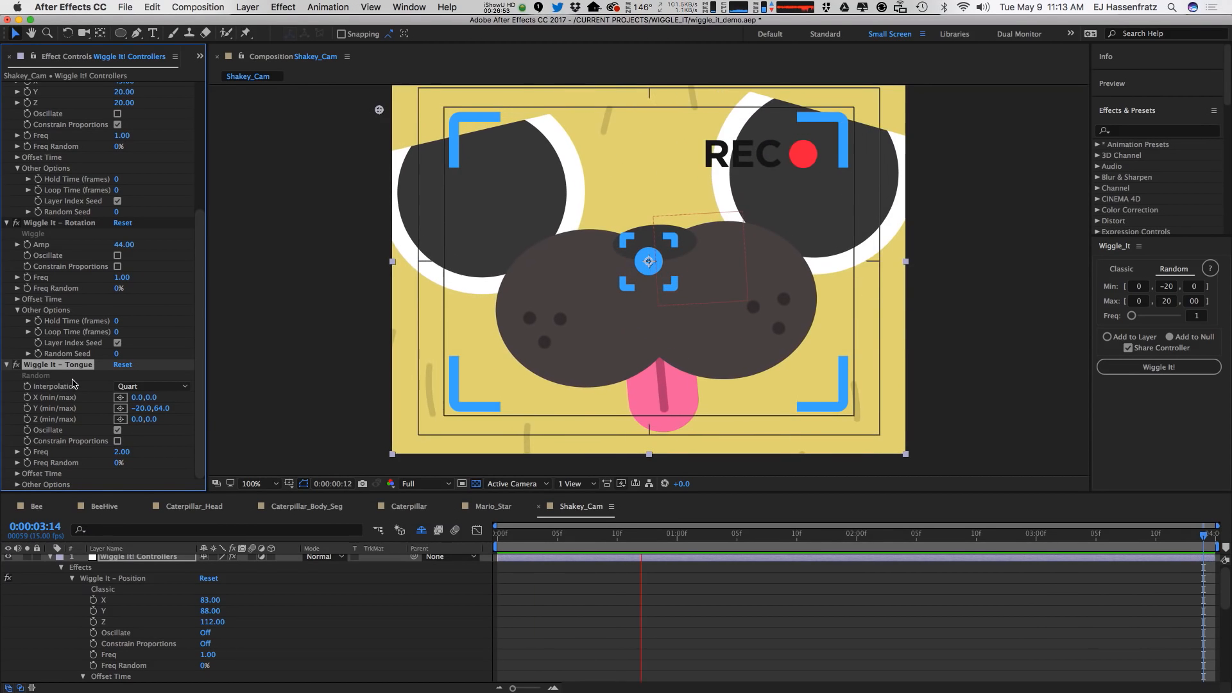
click(165, 388)
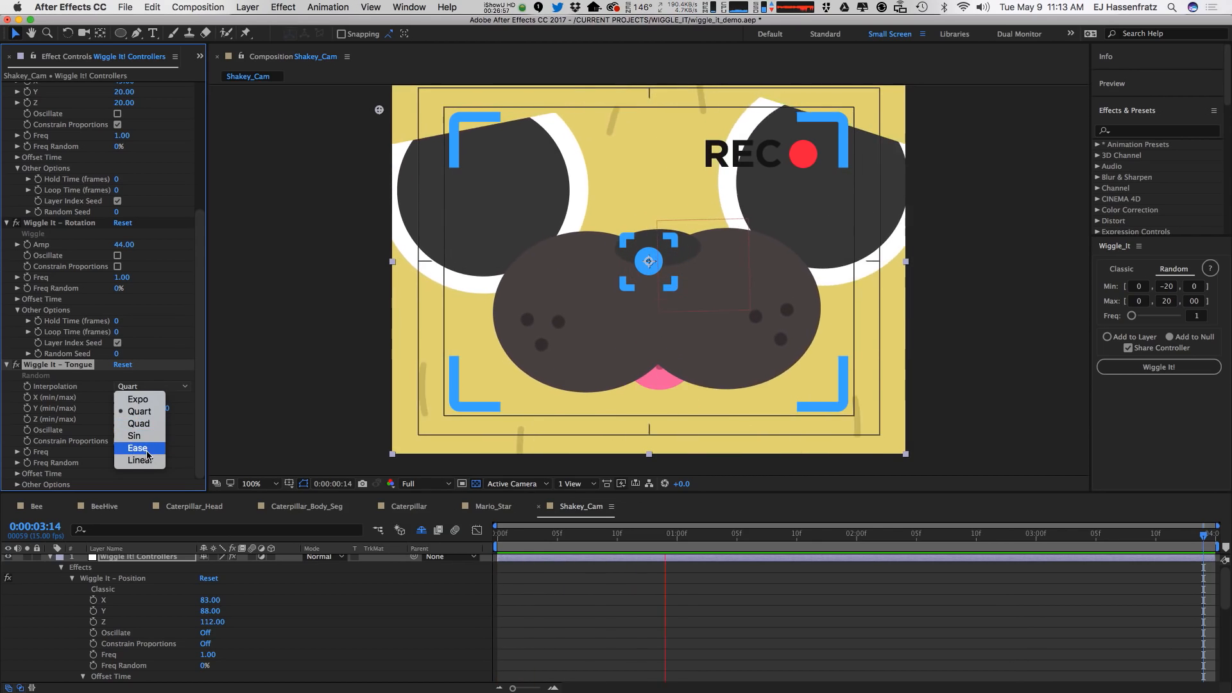
click(138, 448)
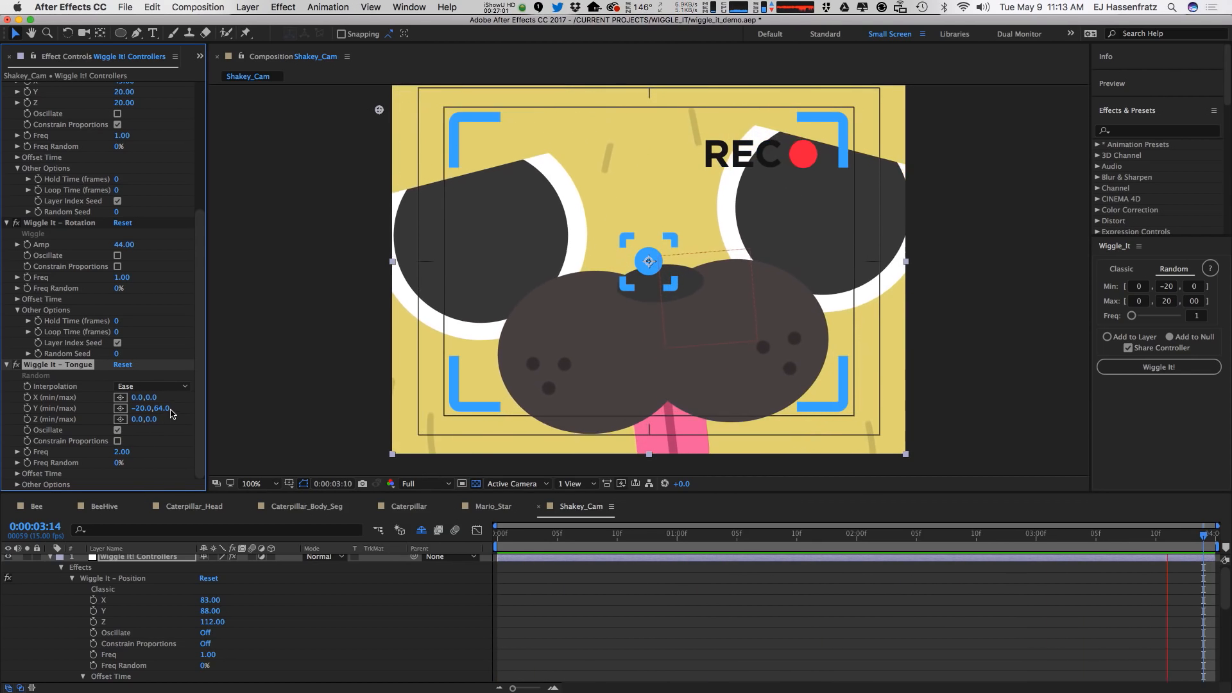
click(161, 388)
click(141, 435)
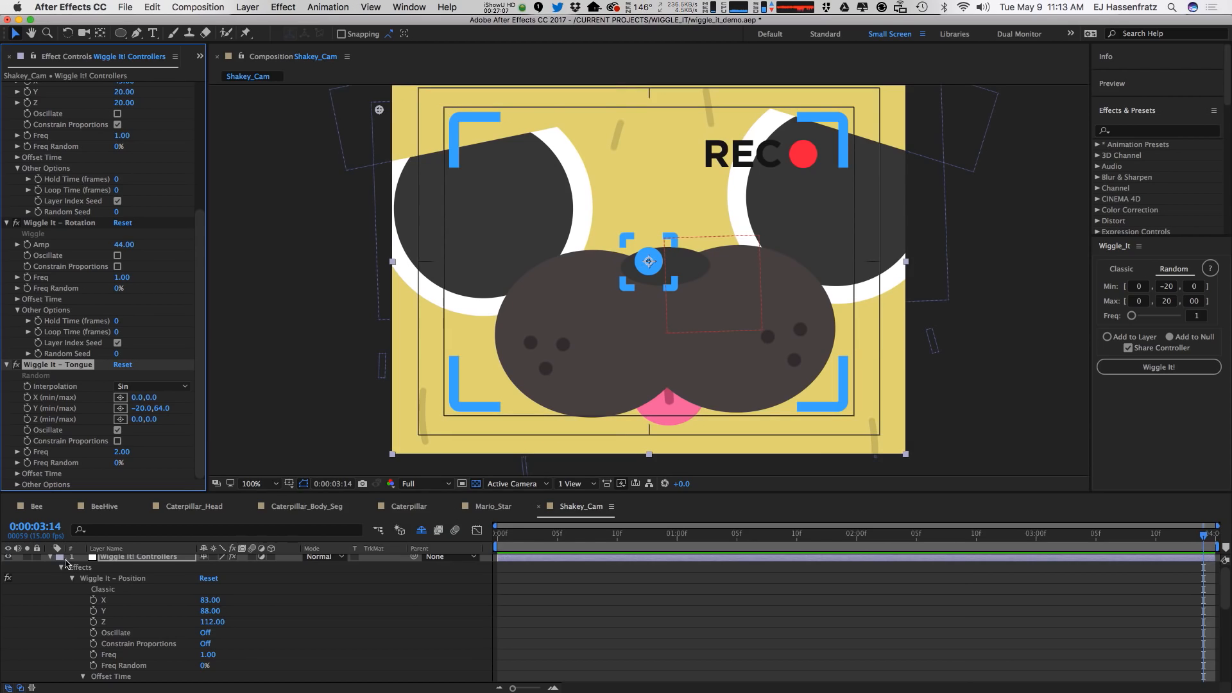
Collapse the Shakey_Cam layers to their animated properties and select the Wiggle It! Controllers layer.
click(150, 508)
key(u)
click(142, 578)
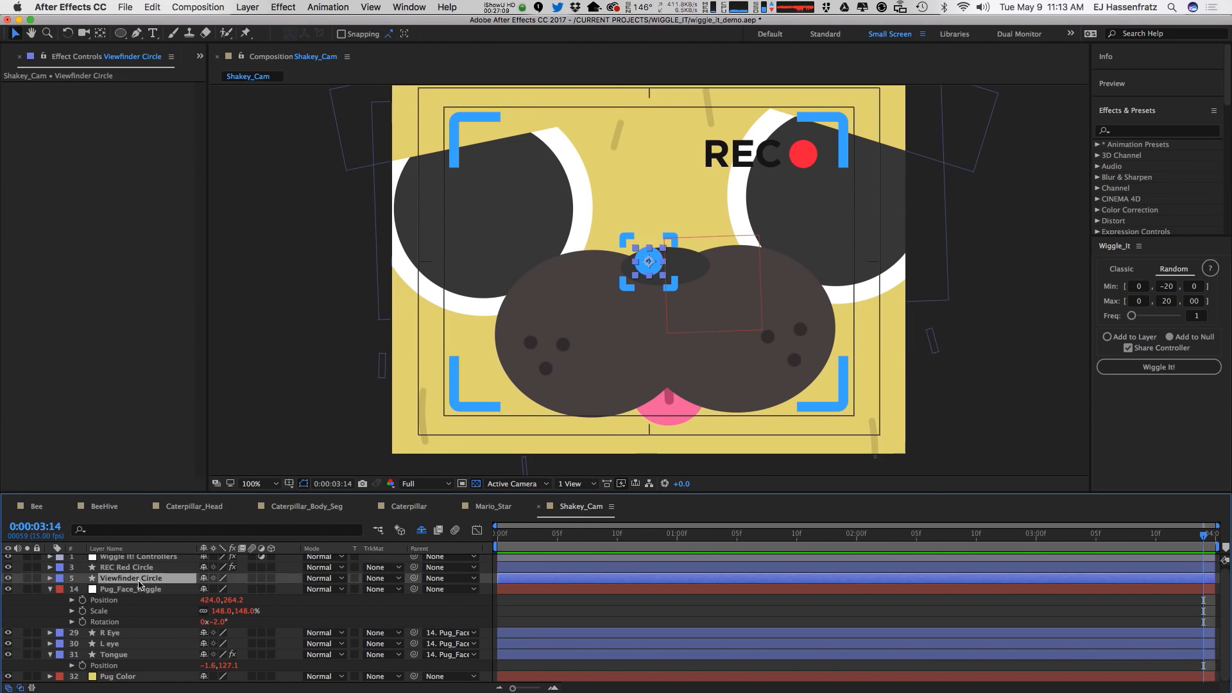
click(146, 589)
click(183, 557)
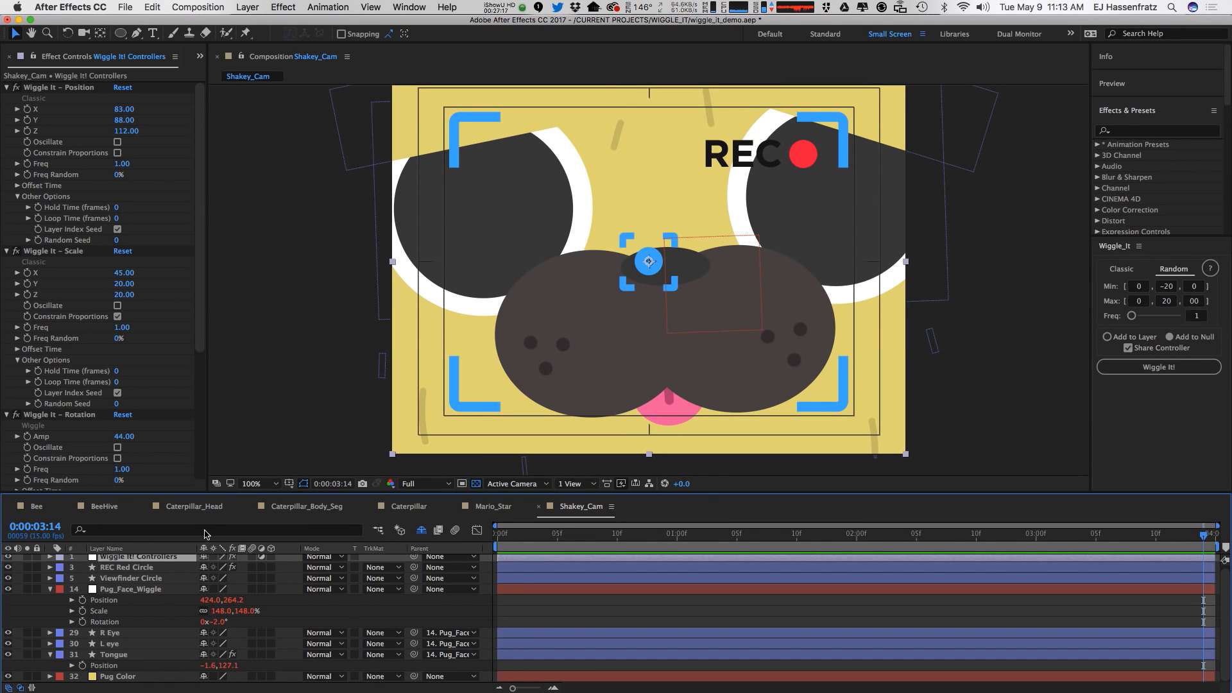
Select the R Eye and L eye layers together and expand their properties in an enlarged timeline.
click(110, 633)
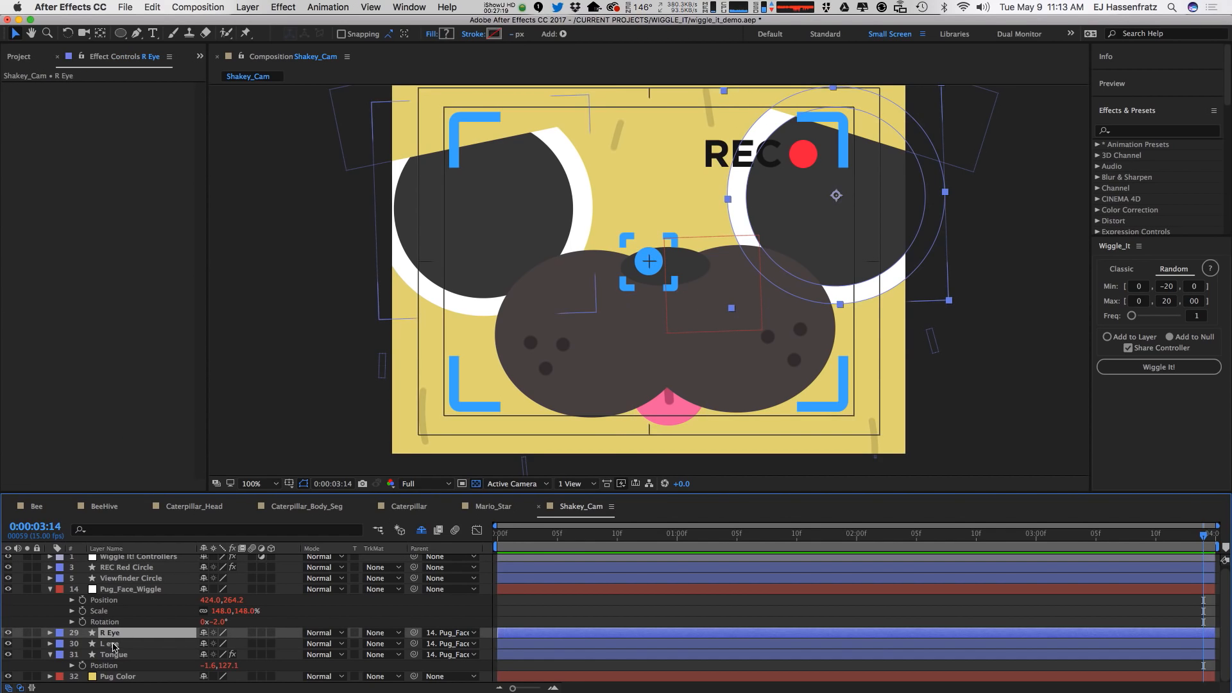
shift+click(113, 644)
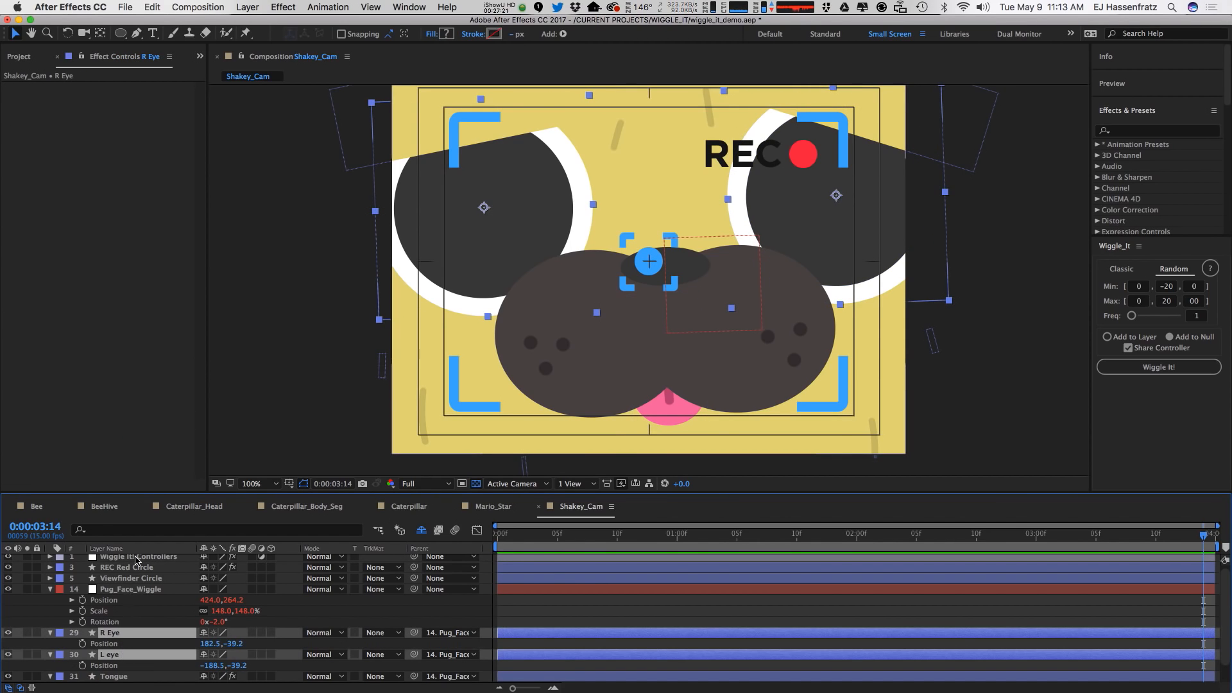
key(p)
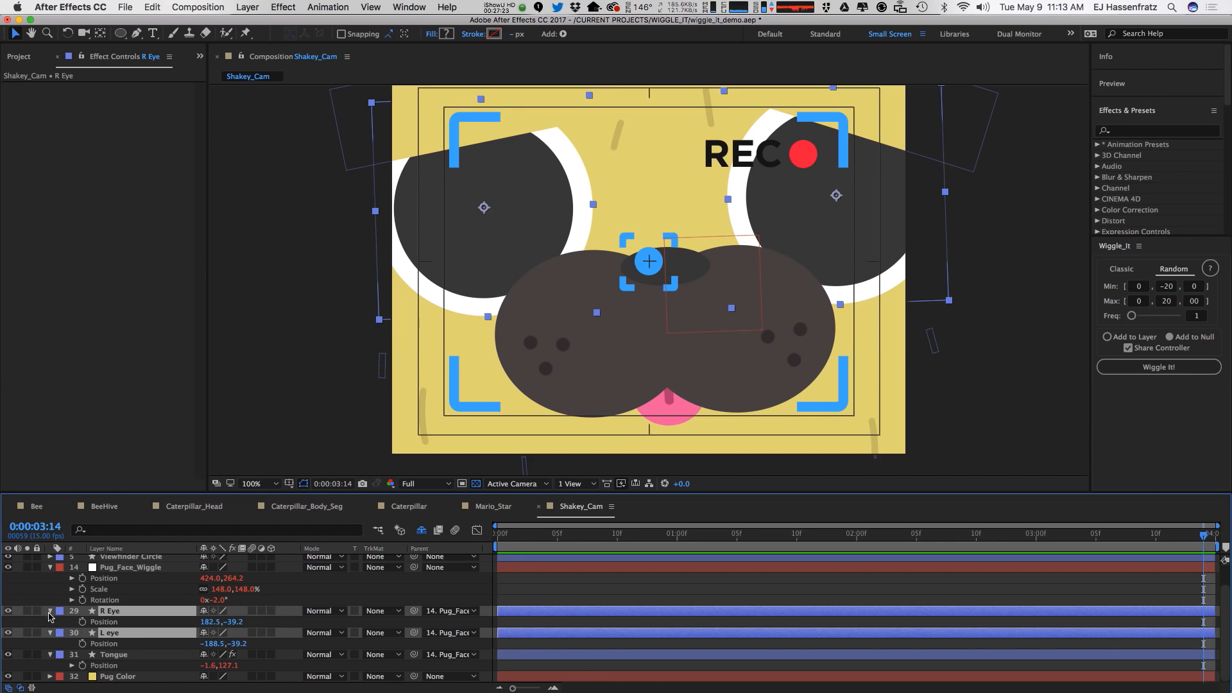
drag(141, 492, 141, 421)
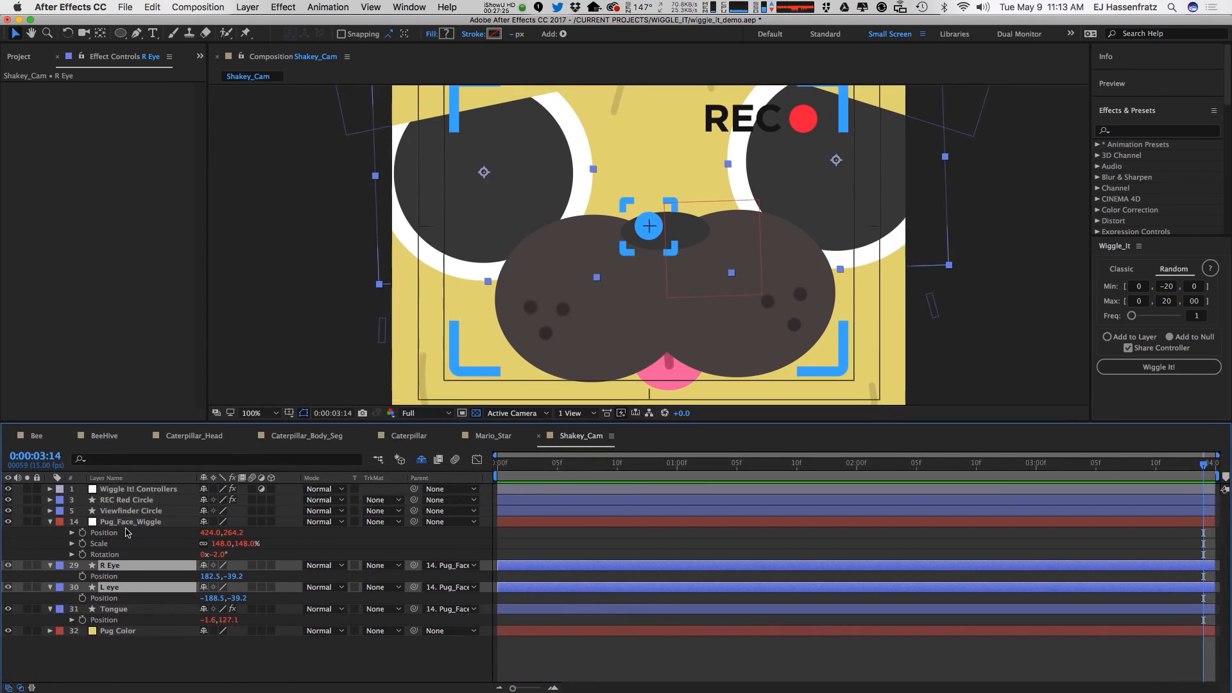
click(50, 566)
click(50, 566)
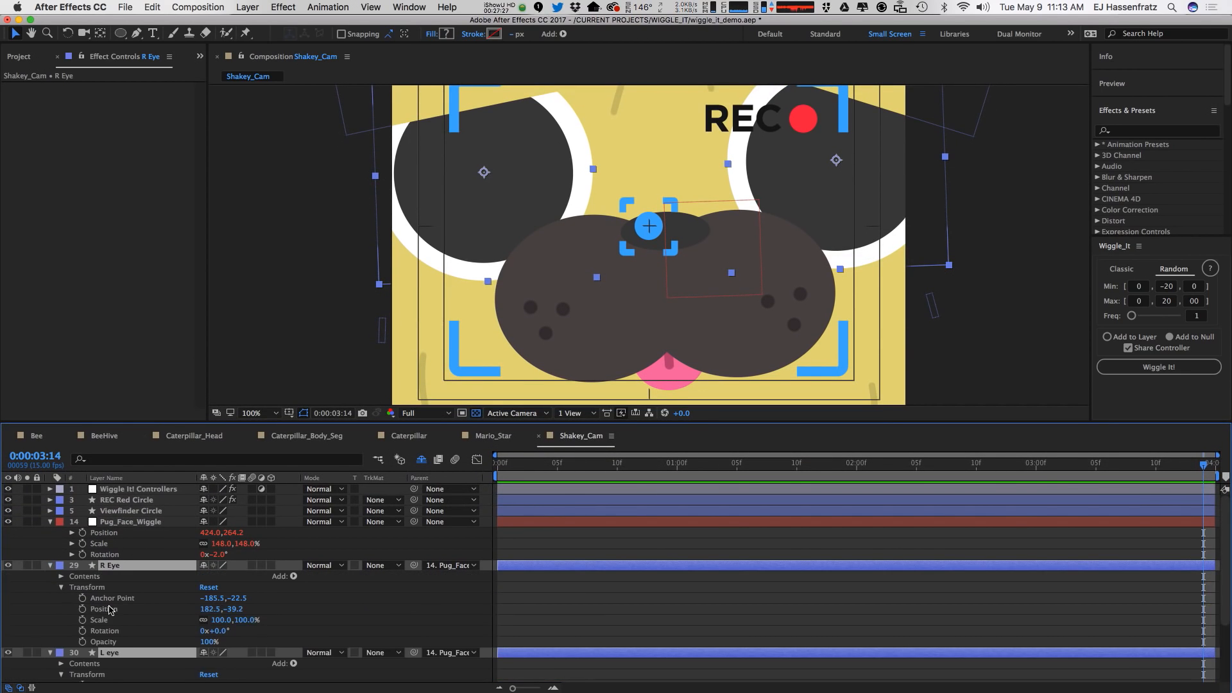
Expand the R Eye contents down to Ellipse 2's IRIS path and select its Position property.
click(61, 588)
click(61, 577)
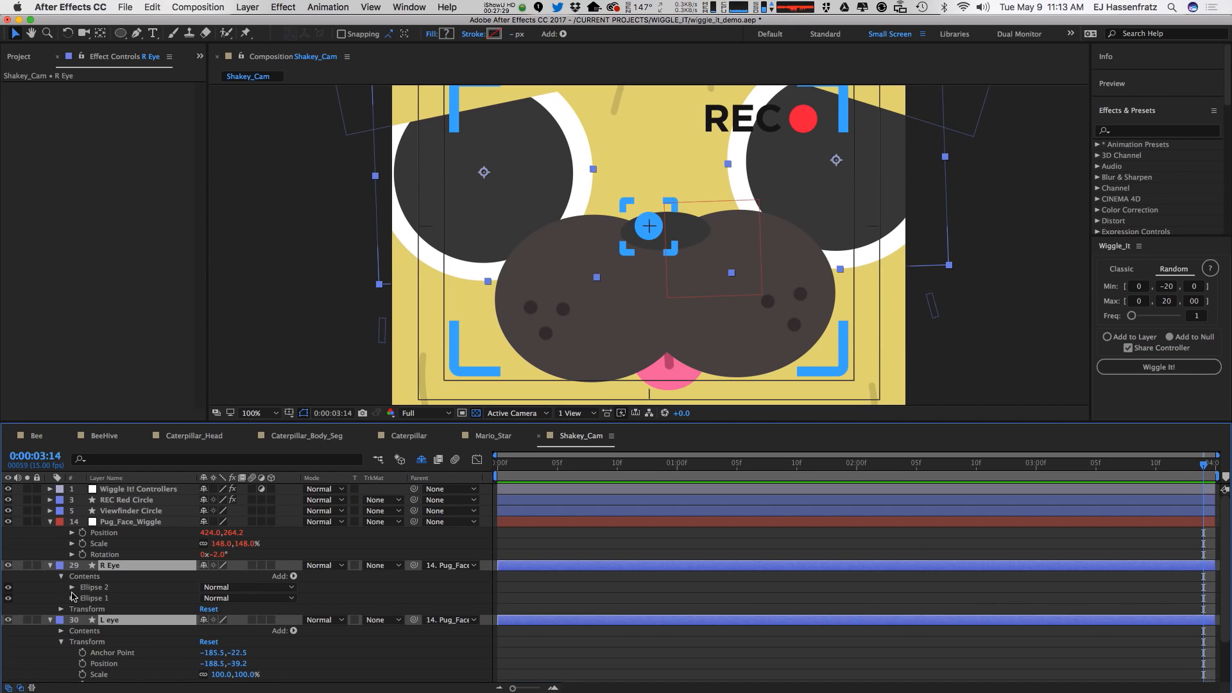
click(96, 588)
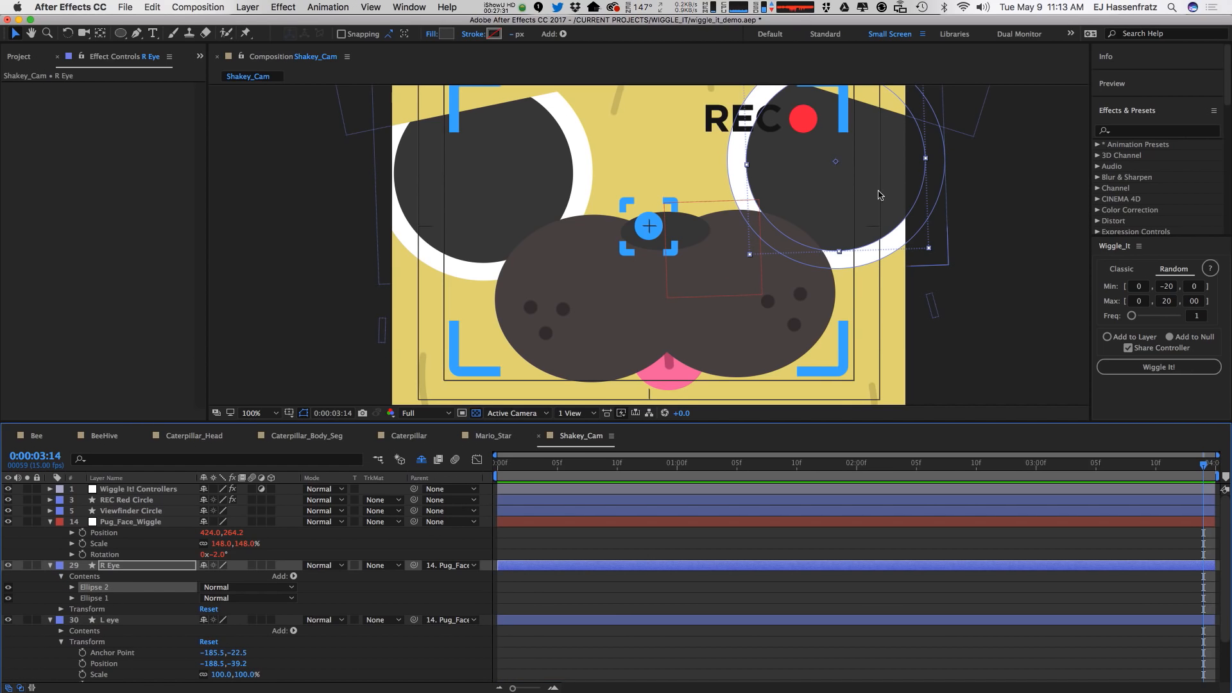
click(72, 587)
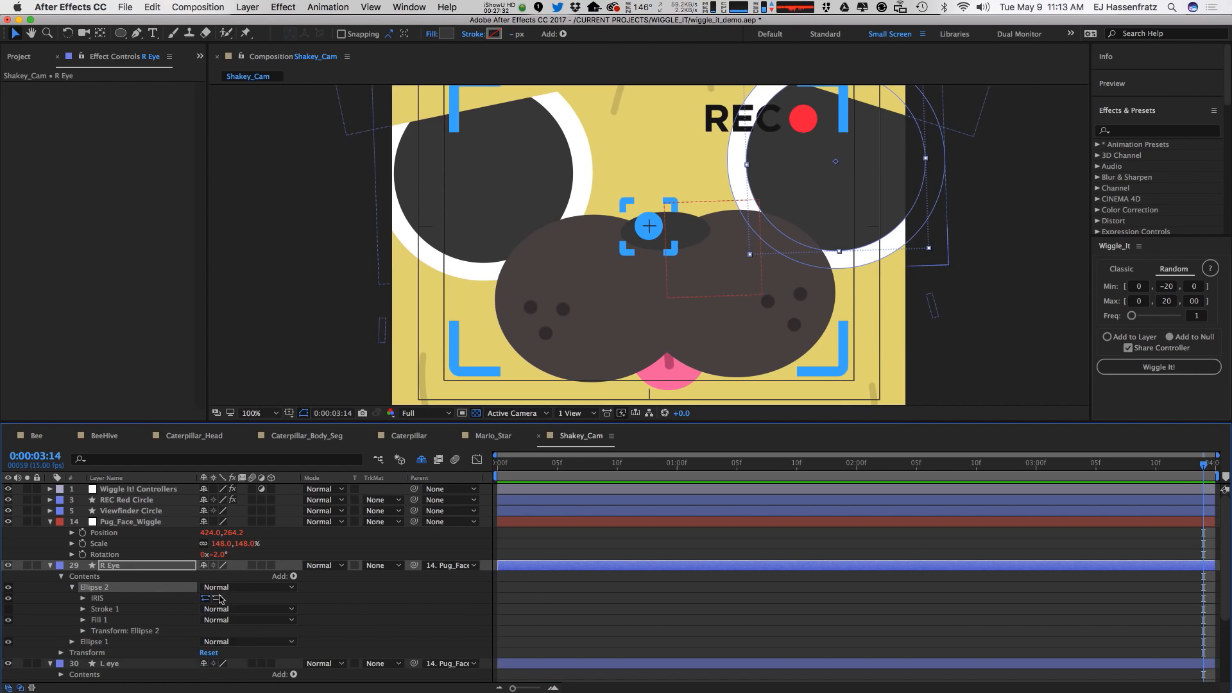
click(83, 599)
click(124, 609)
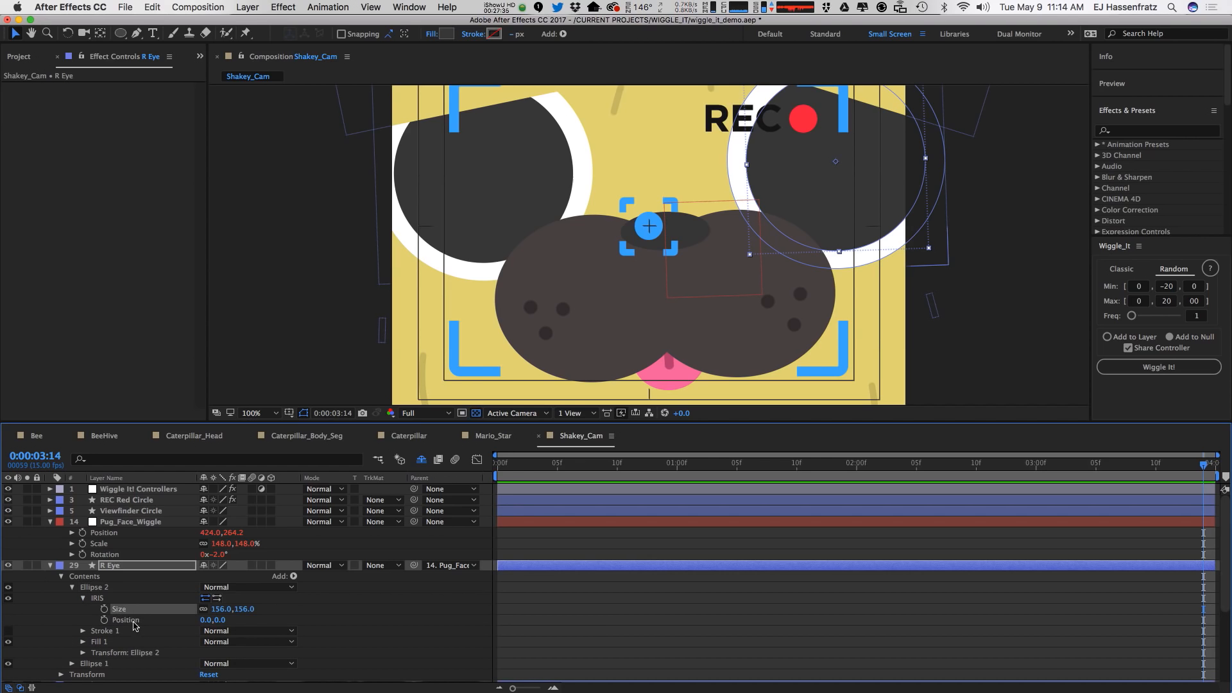
click(133, 621)
Expand the L eye contents to Ellipse 2's IRIS path and add its Position to the selection.
scroll(142, 598, down, 5)
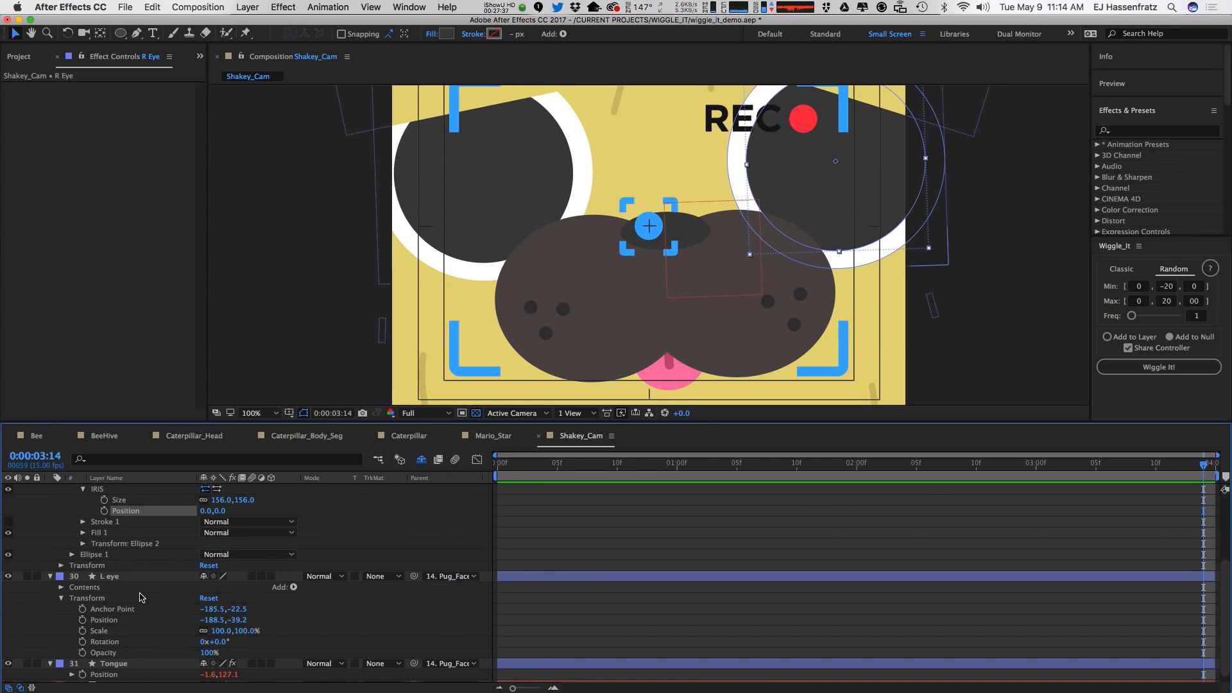
click(60, 587)
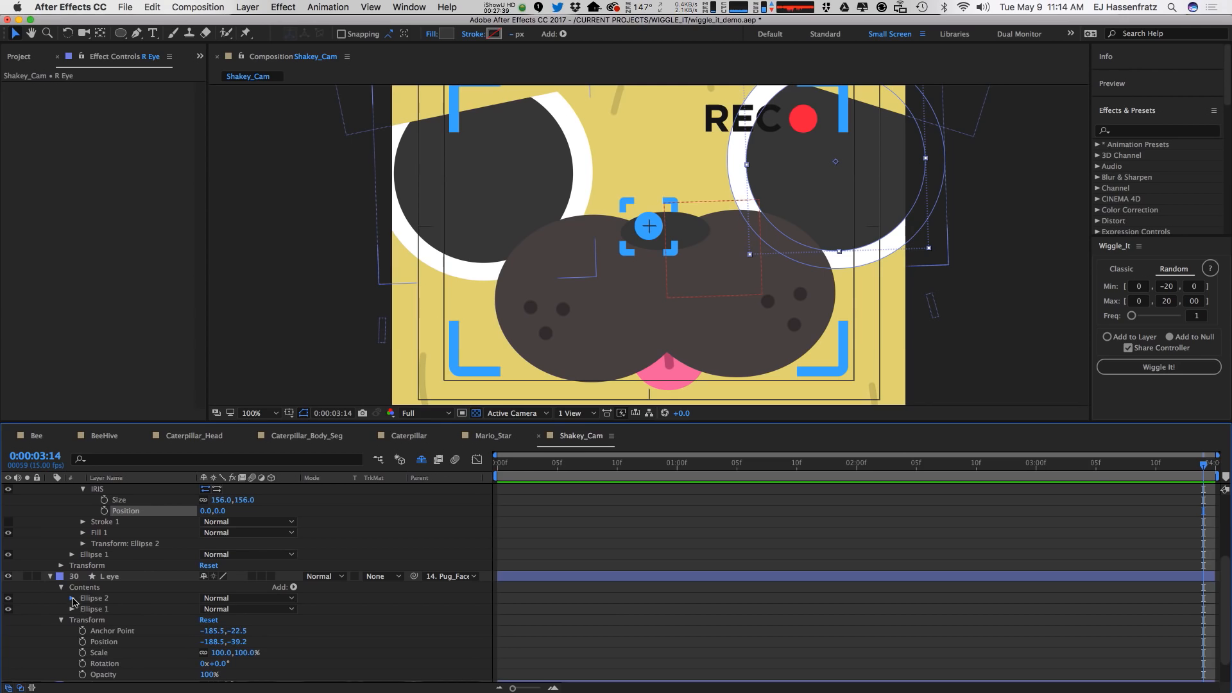
click(72, 598)
click(84, 609)
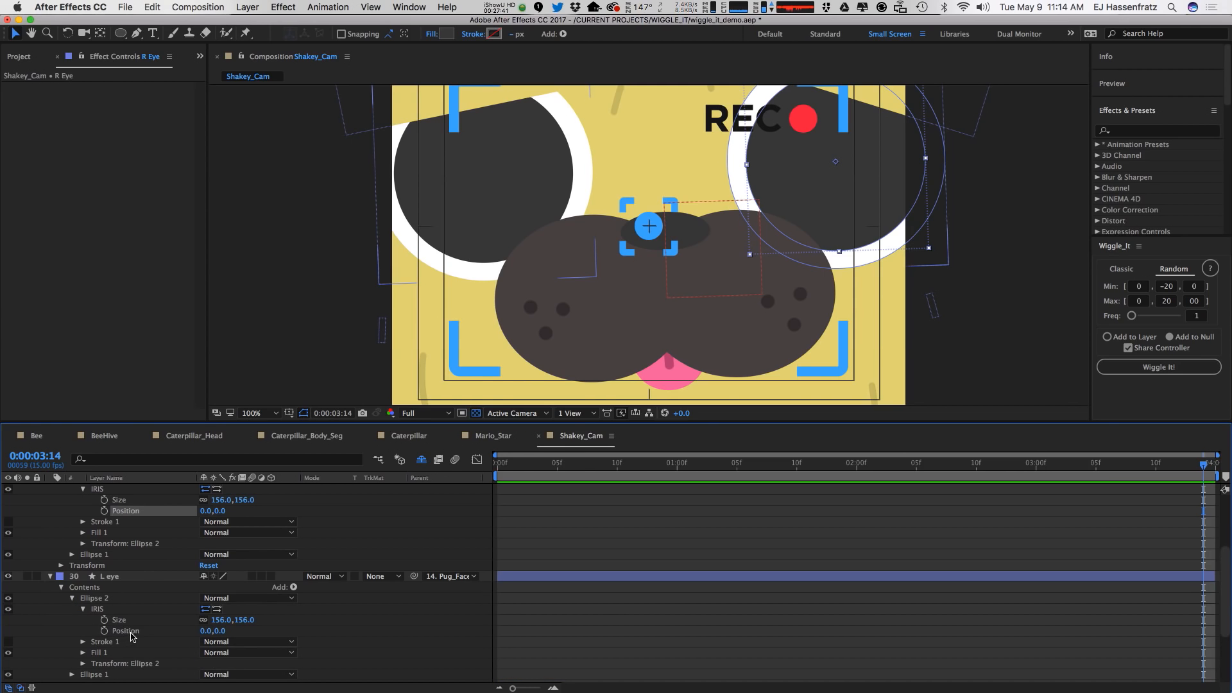
shift+click(130, 633)
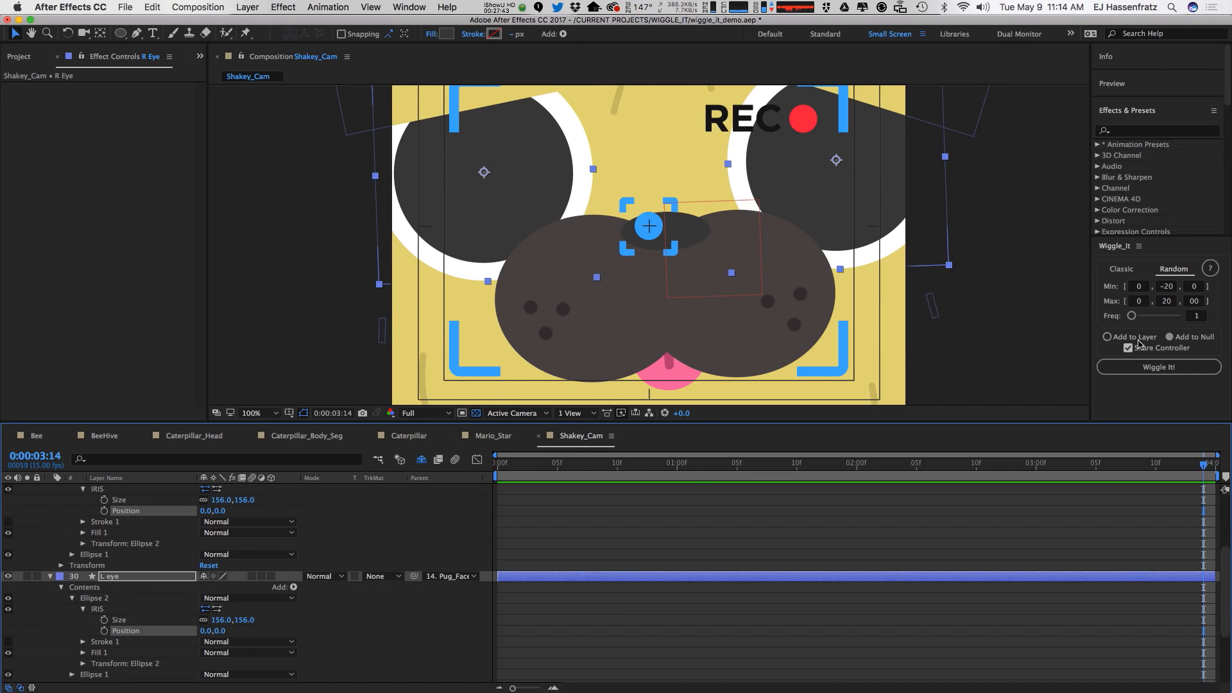
Apply a Classic wiggle with Amp 0, 20, 0 to both iris positions, naming the shared controller Eyes.
click(1127, 270)
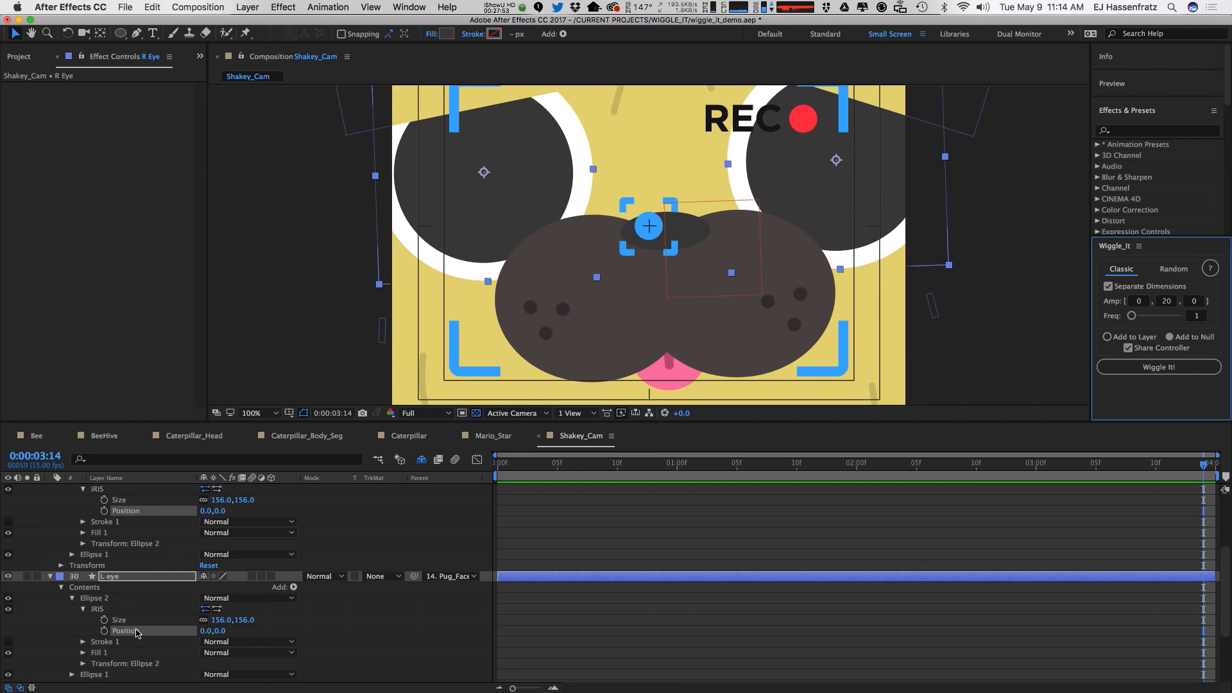
click(1152, 370)
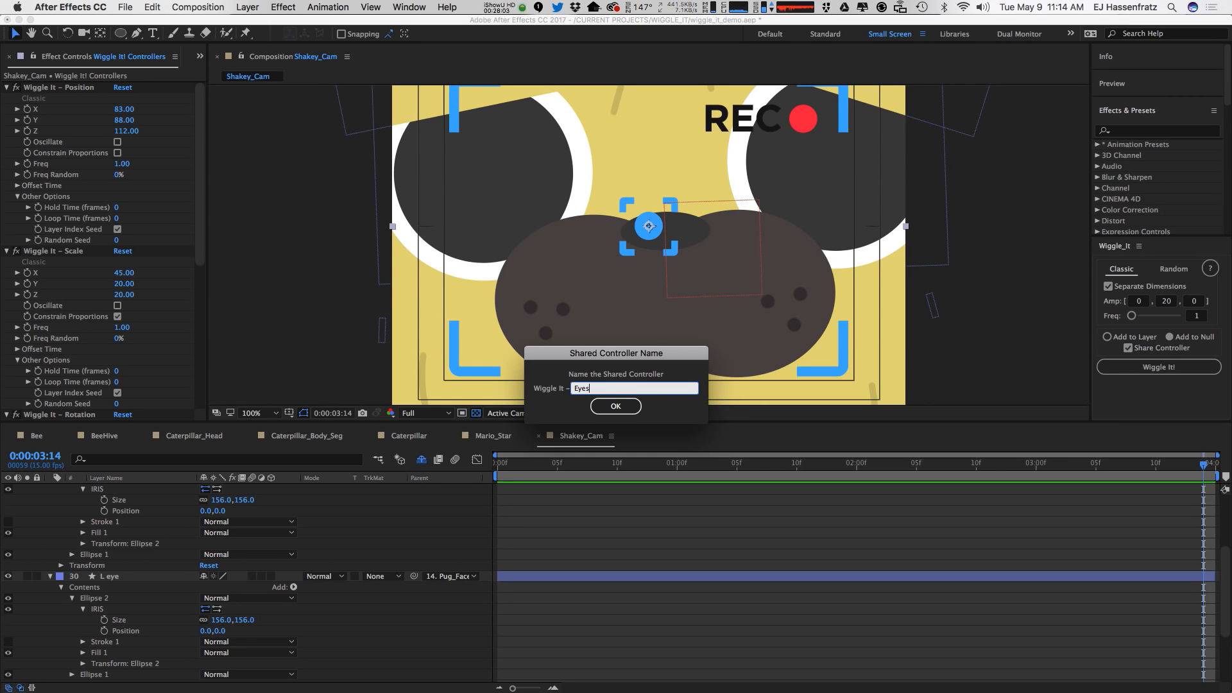
key(Return)
Preview the eye motion, set the Eyes wiggle's X amplitude to 24 and enlarge the composition view.
scroll(126, 257, down, 15)
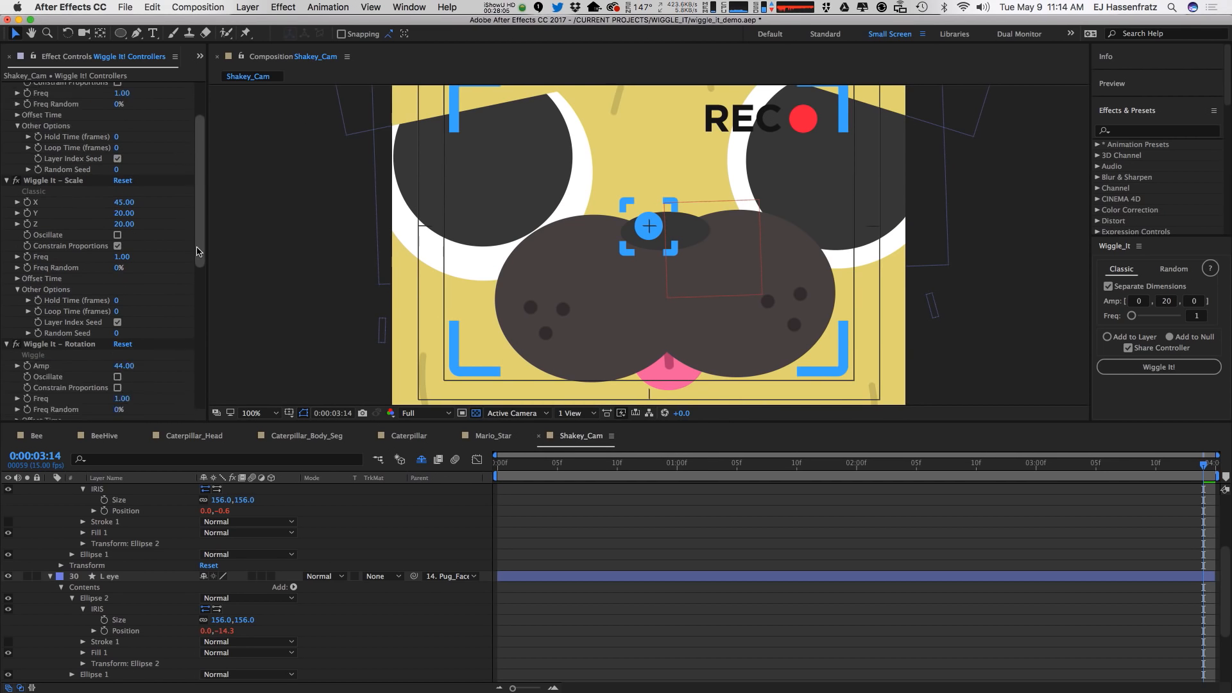
key(space)
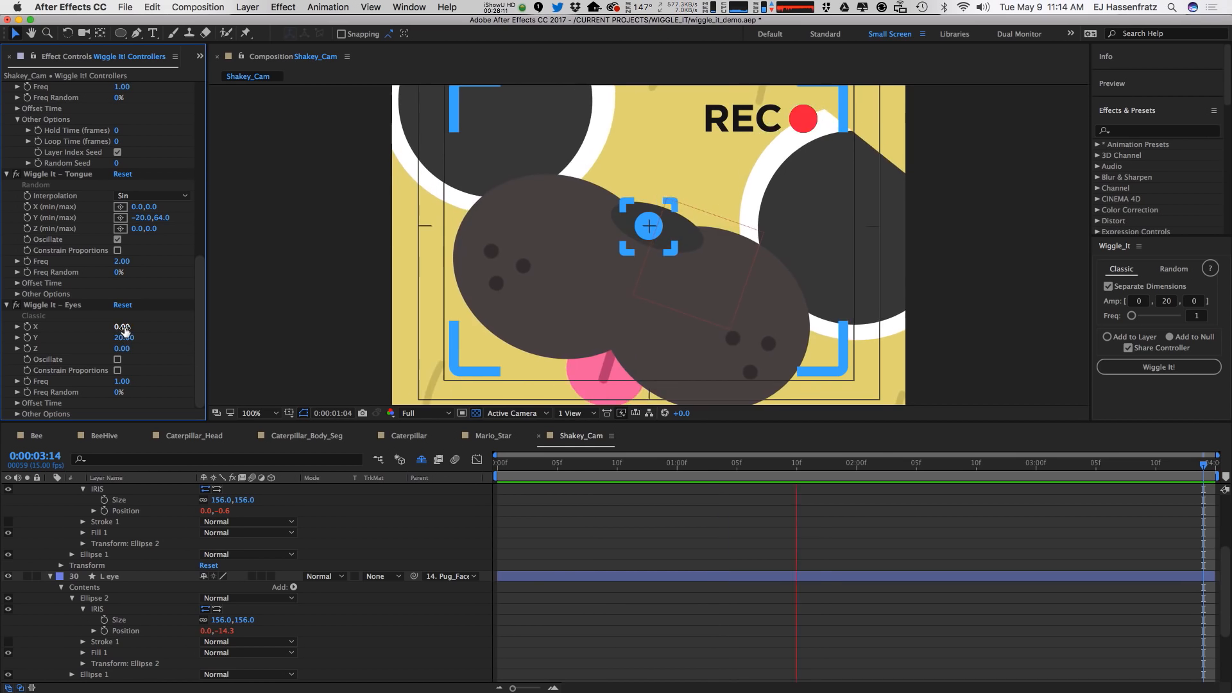
drag(122, 327, 156, 347)
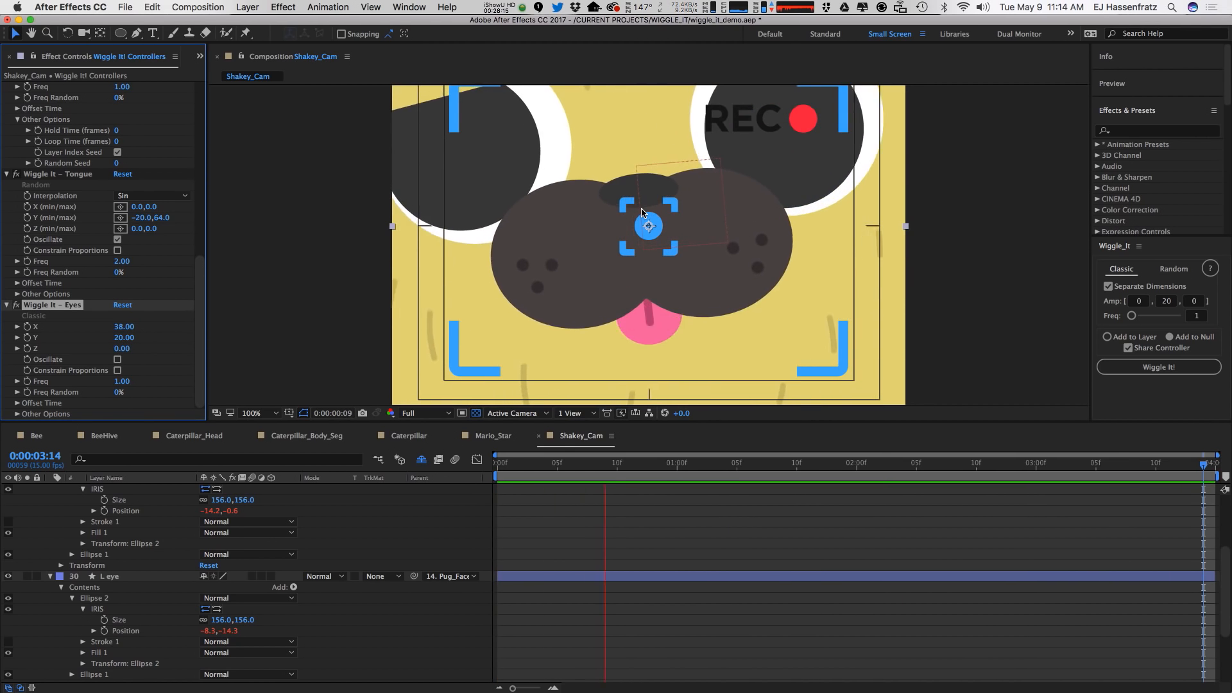
drag(122, 327, 111, 340)
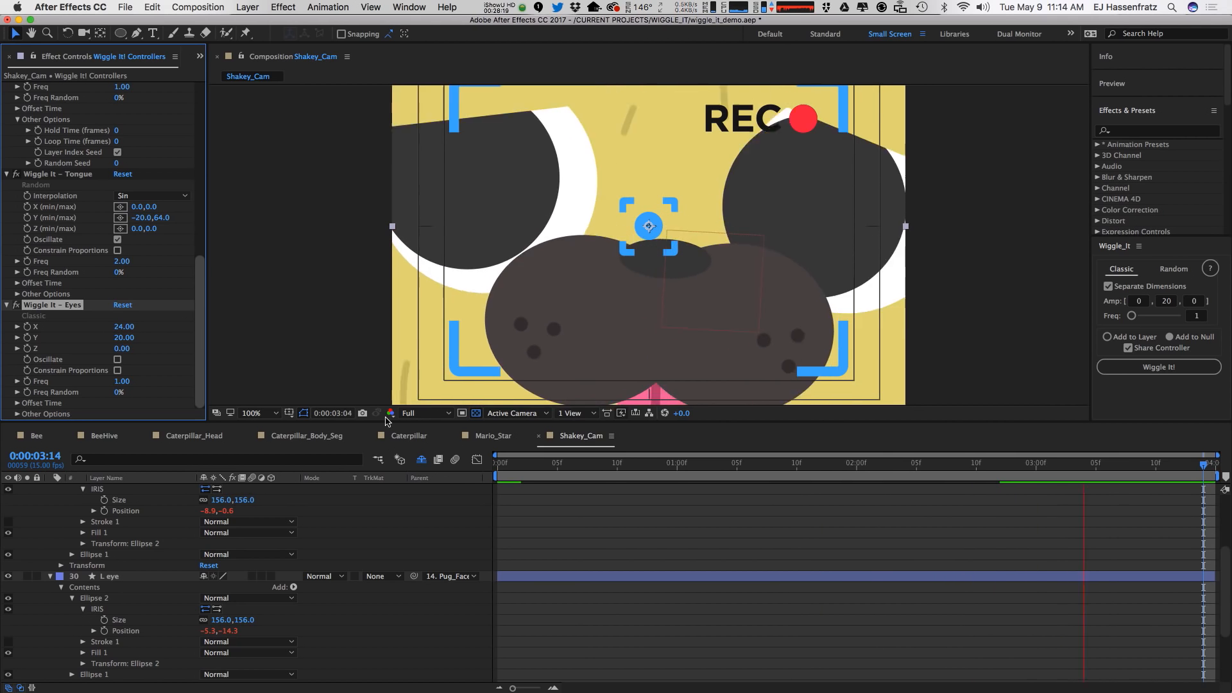
drag(369, 423, 369, 440)
drag(369, 494, 369, 515)
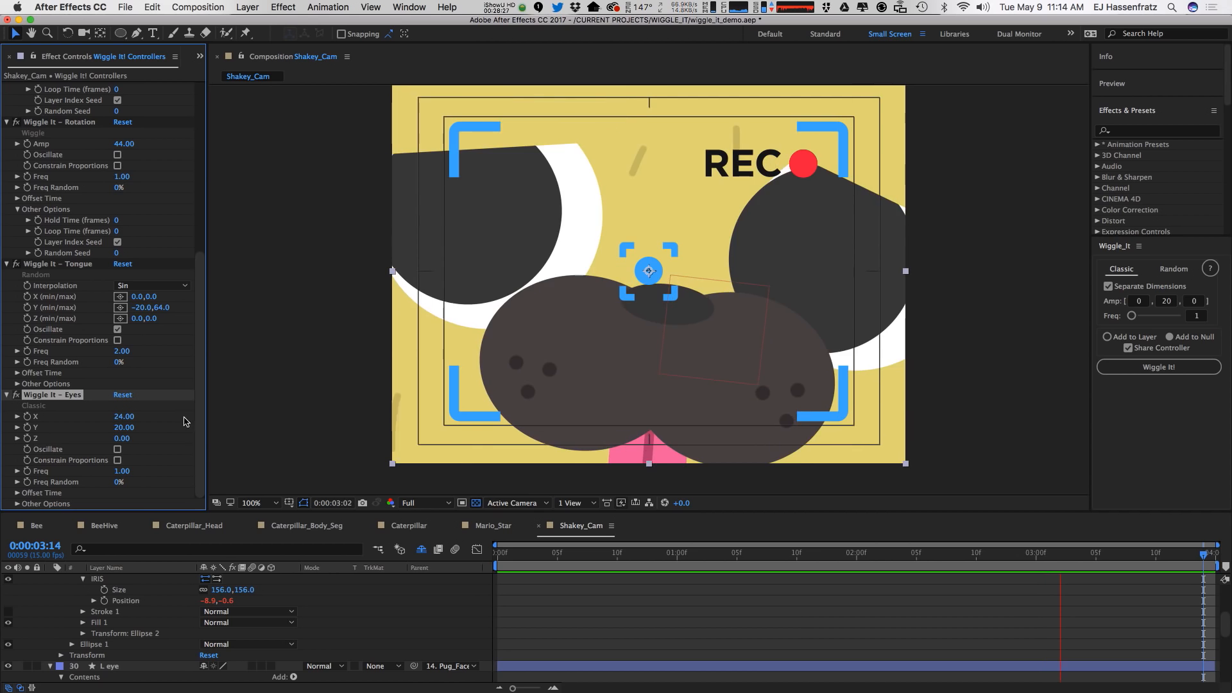
Expand the Eyes wiggle's Other Options and try Hold Time values of 3, 6 and 8 frames, leaving it at 8.
click(18, 504)
scroll(183, 432, down, 2)
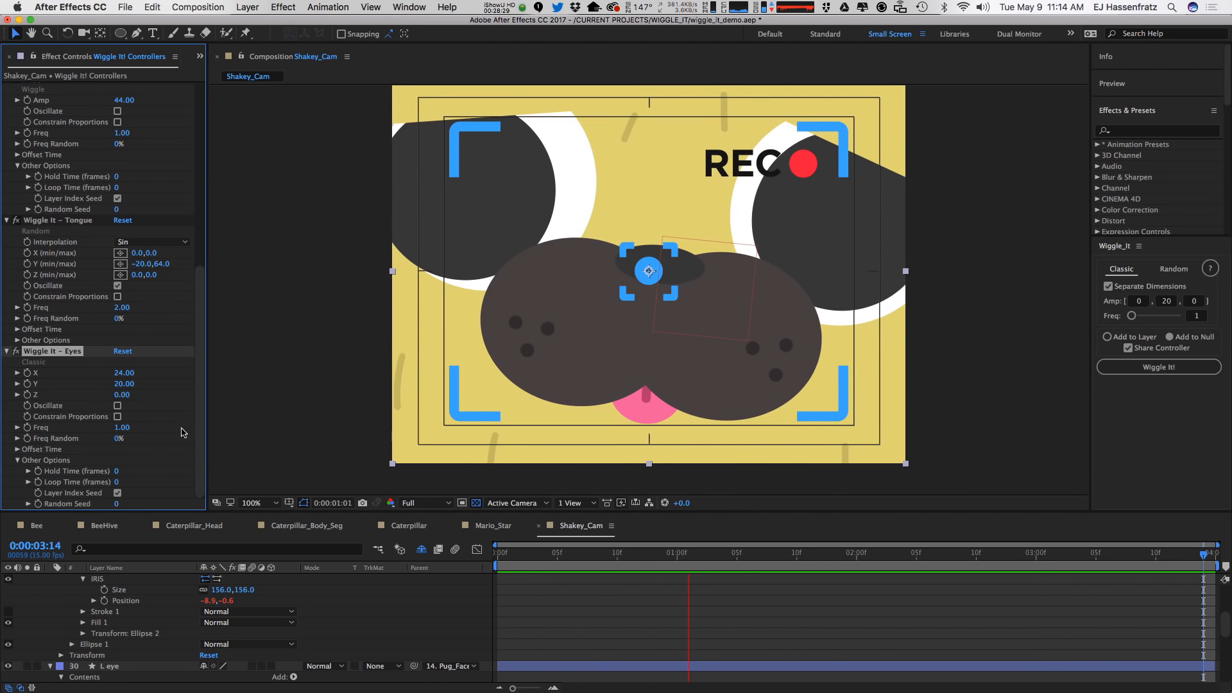
click(116, 472)
text(3)
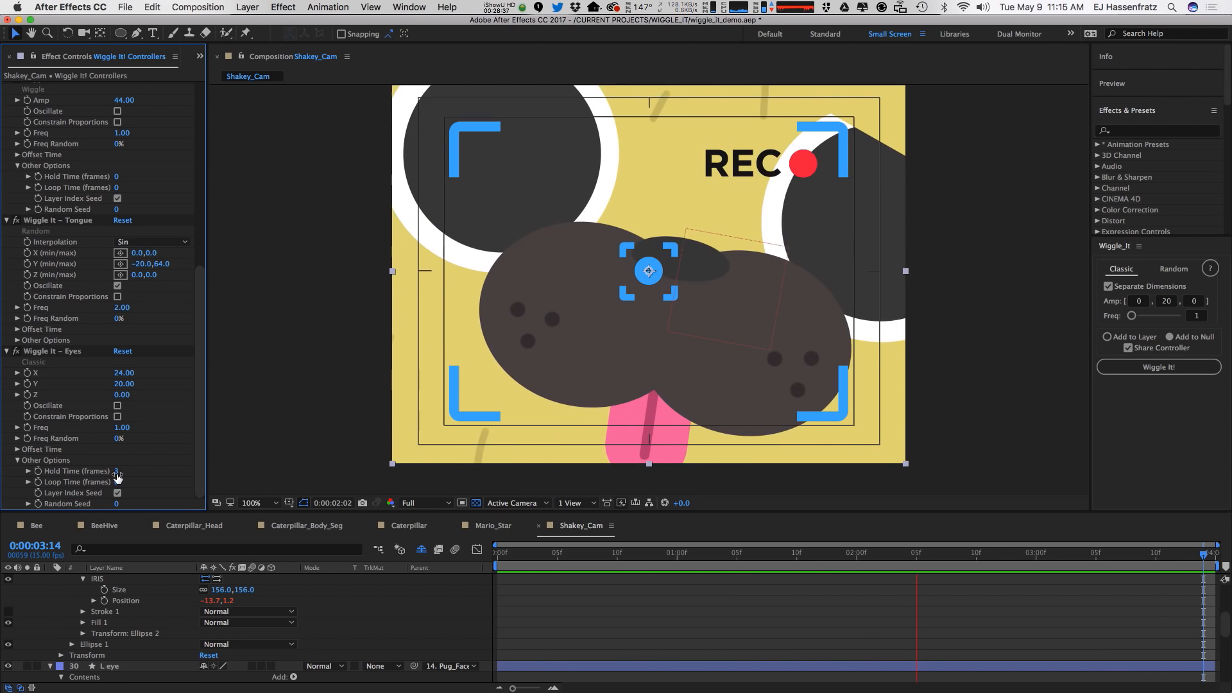
drag(116, 471, 125, 475)
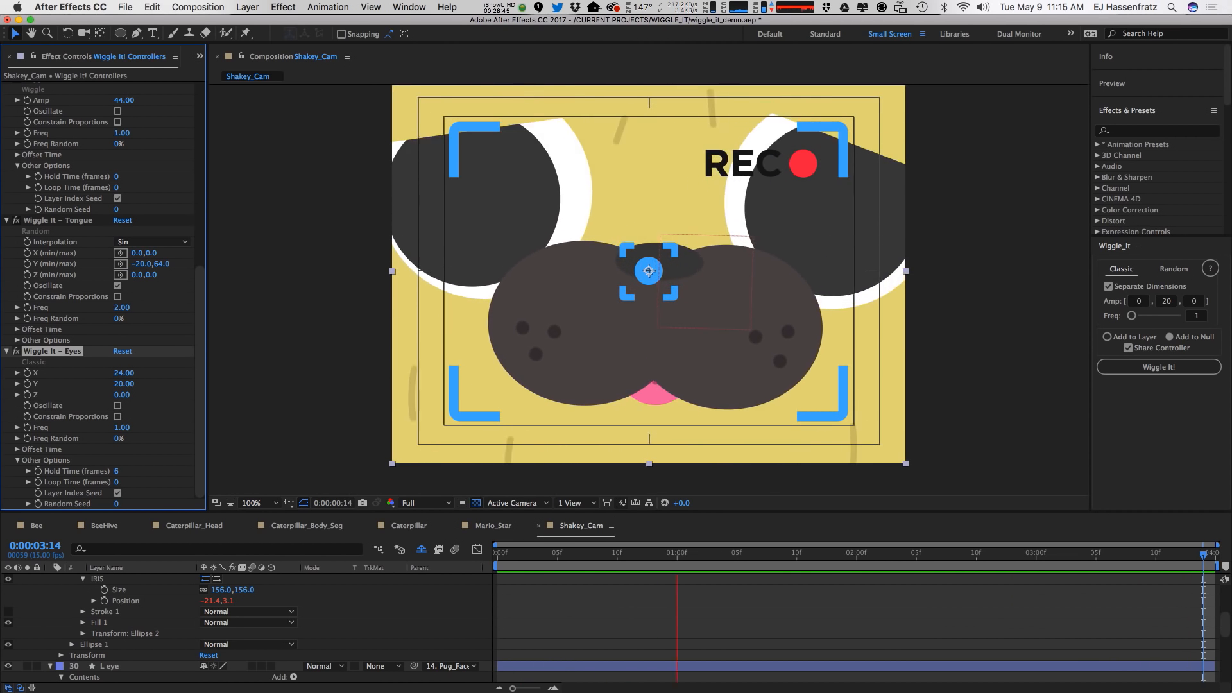
click(116, 471)
text(8)
key(Return)
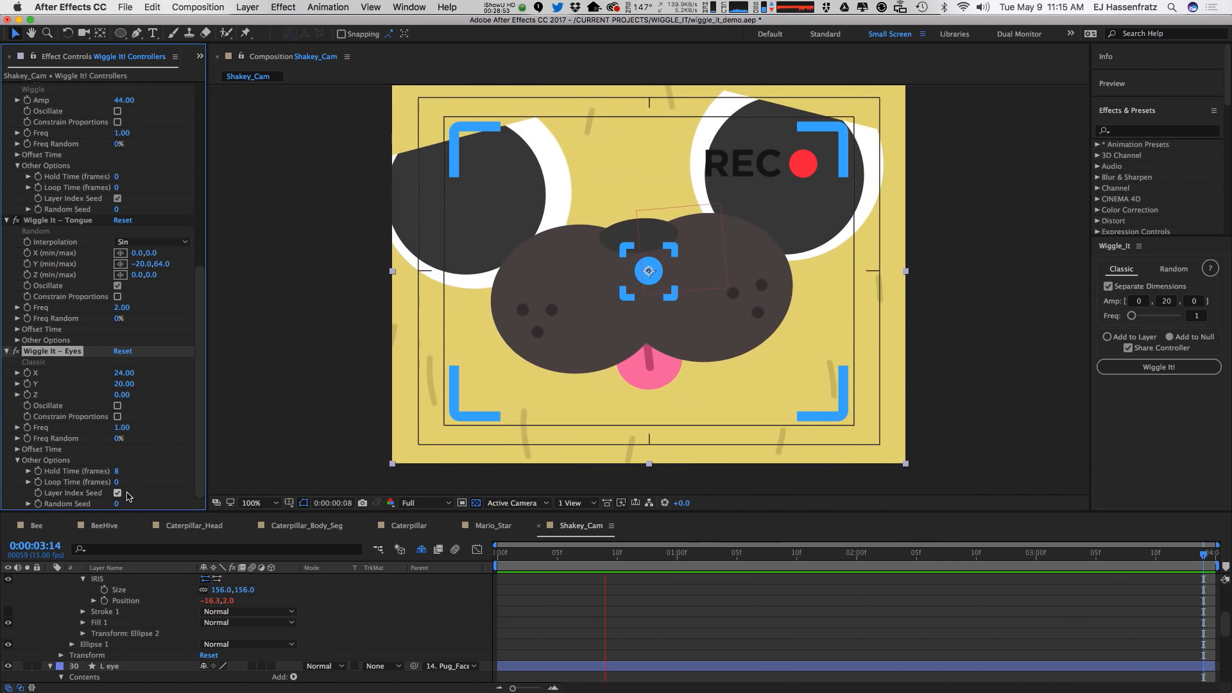
Set the Eyes wiggle's Freq to 2, X to 17, Y to 24, Hold Time to 11 frames and Loop Time to 59 frames.
click(121, 427)
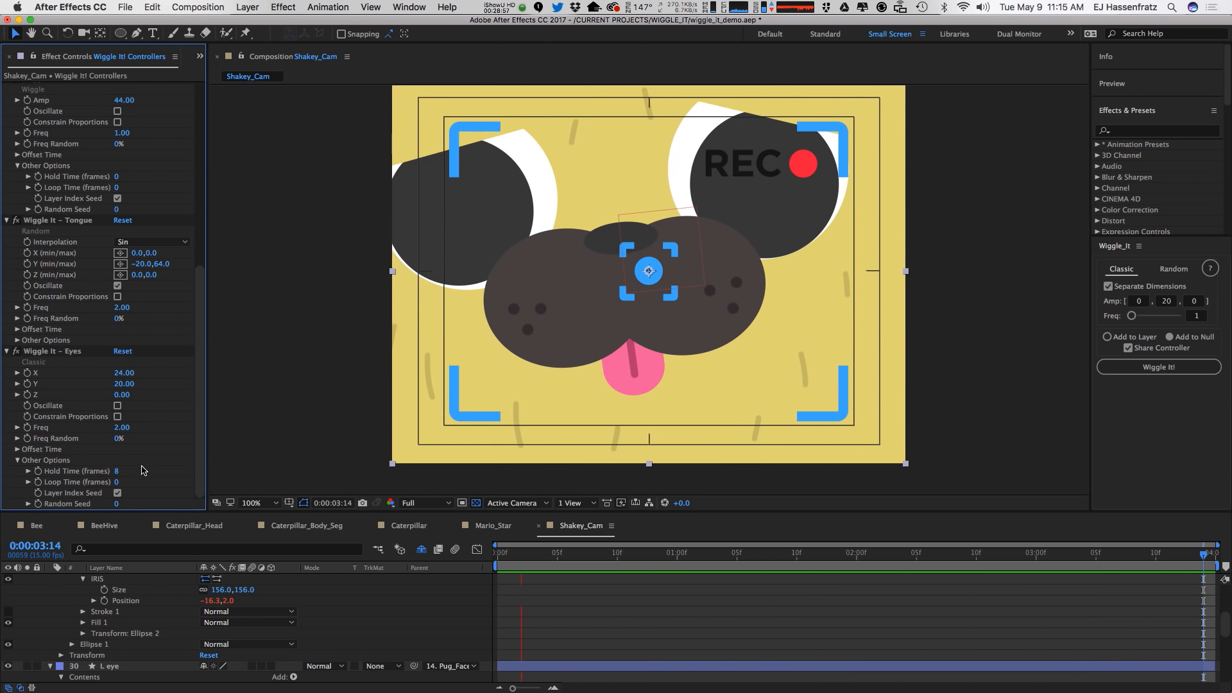
drag(124, 387, 131, 383)
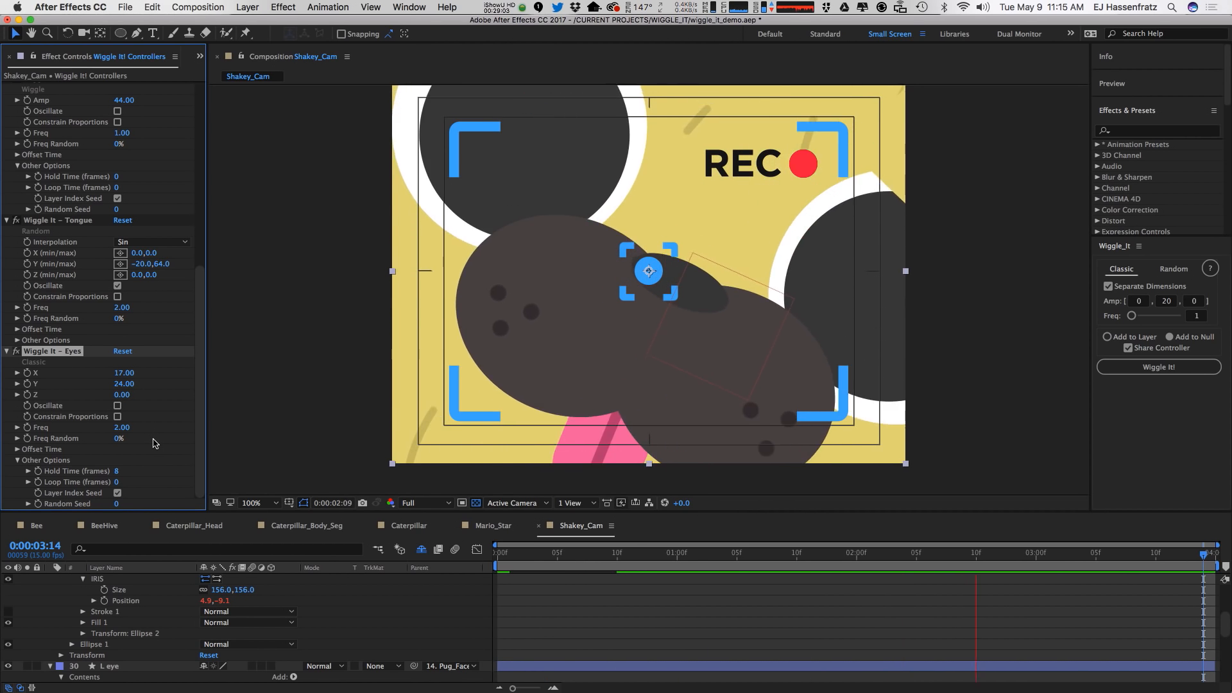
click(118, 471)
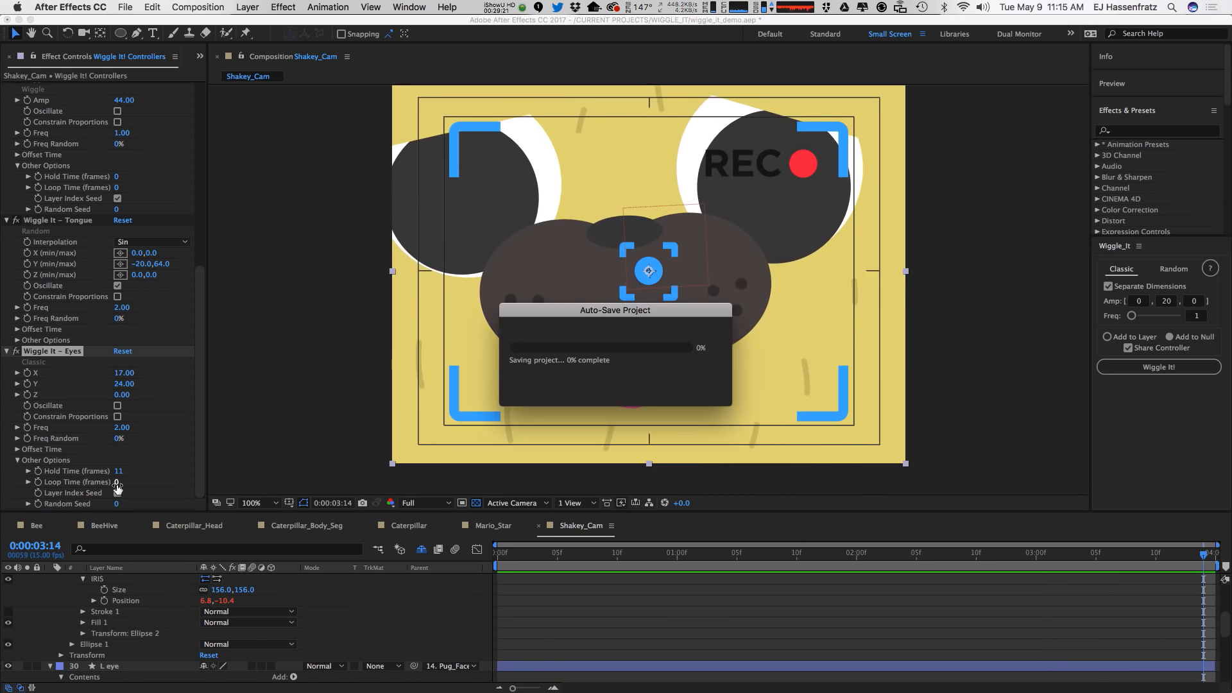
click(117, 483)
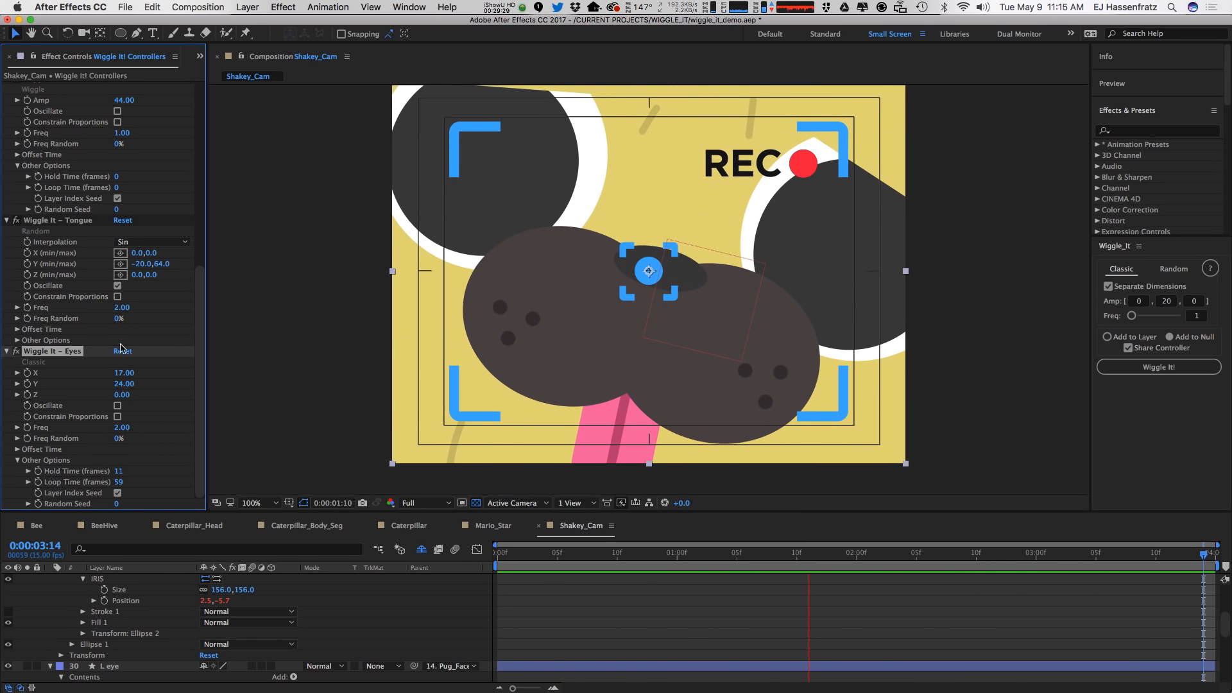
Set Loop Time to 59 frames for both the Tongue wiggle and the Rotation wiggle.
click(19, 340)
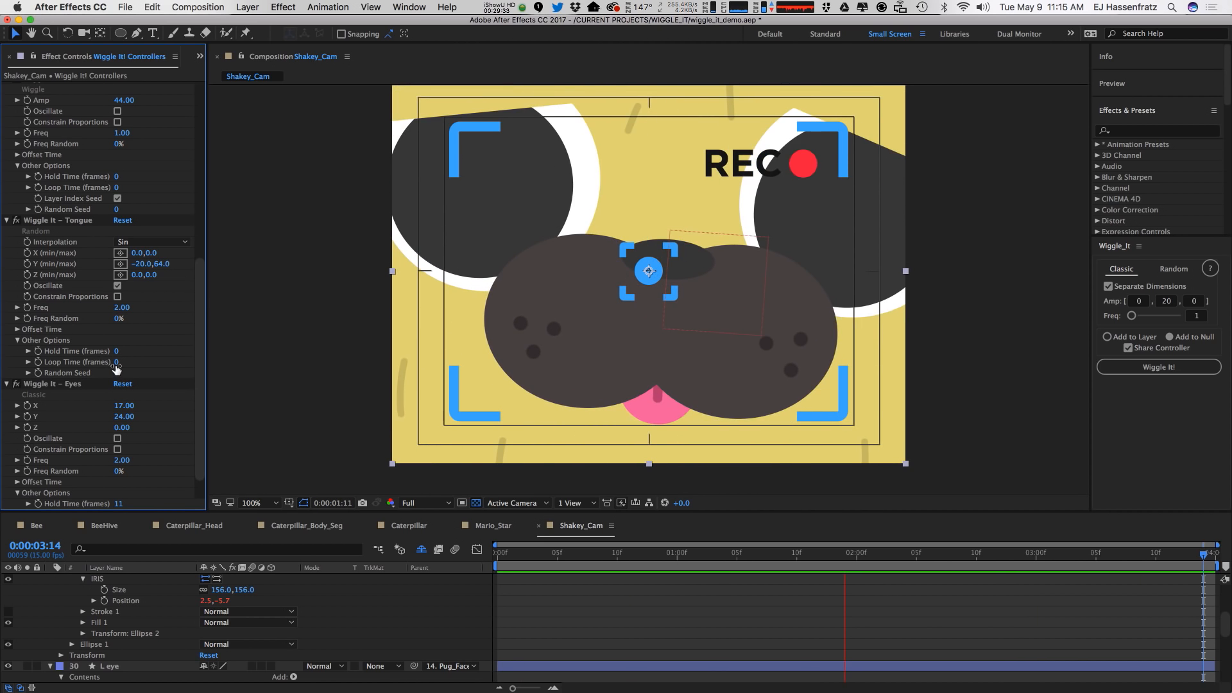
click(116, 361)
text(59)
key(Return)
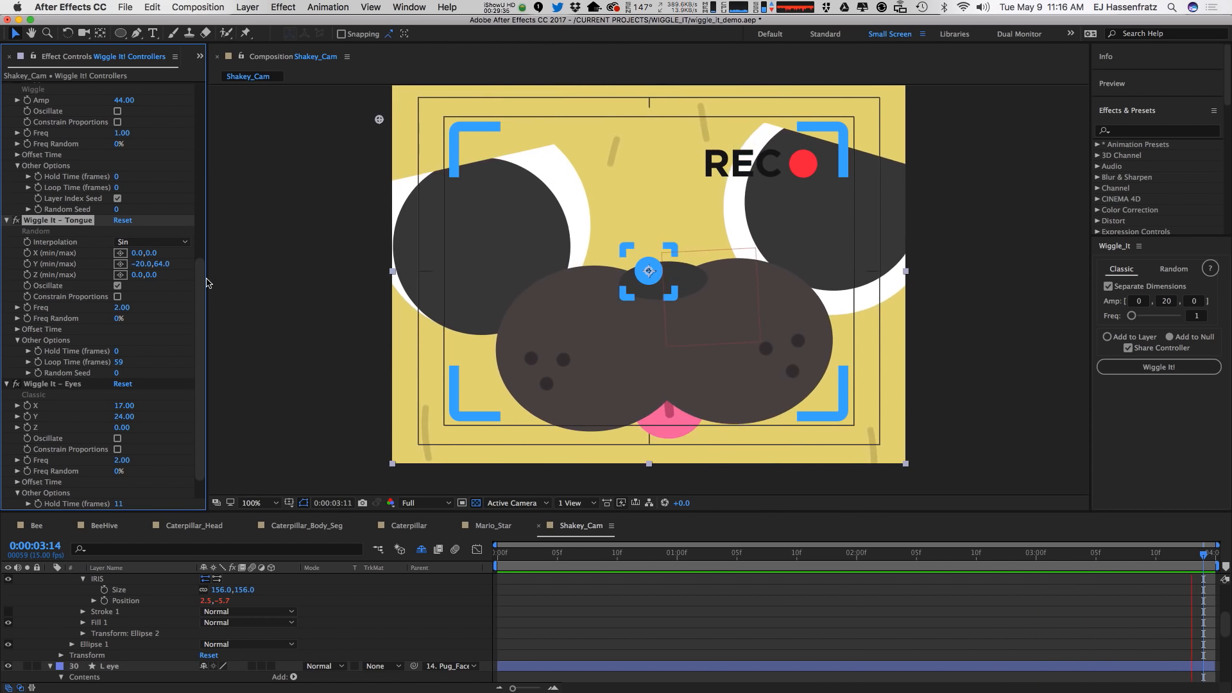
click(118, 188)
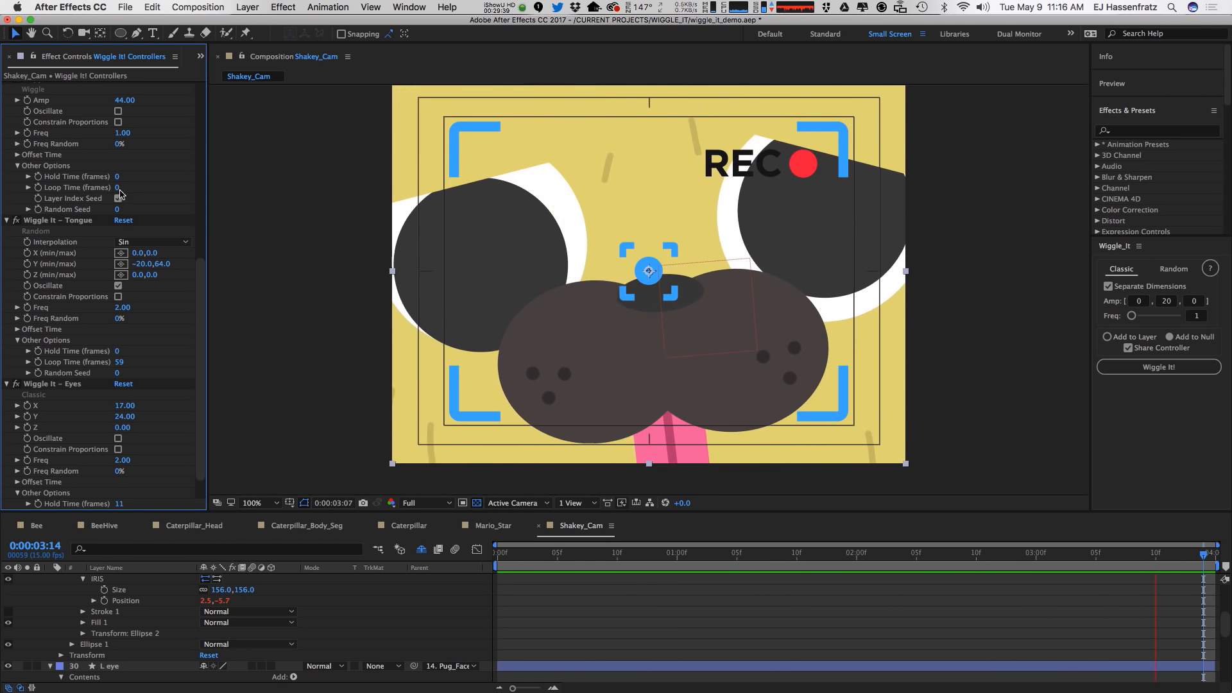
text(59)
key(Return)
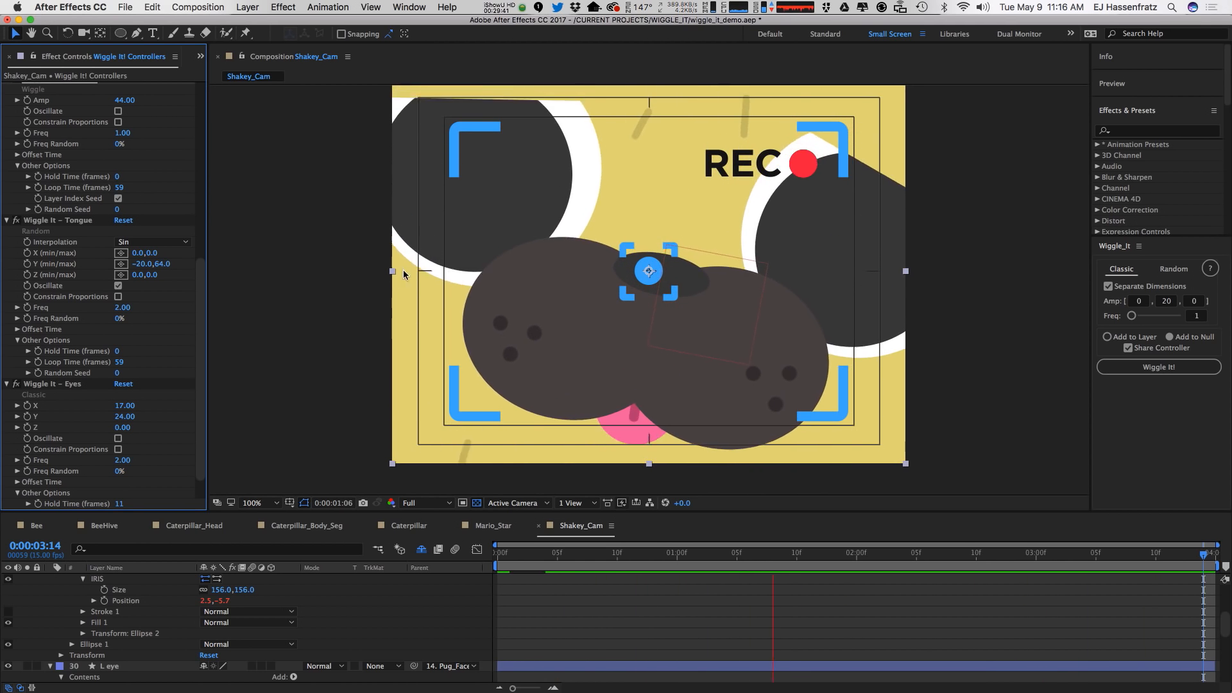
Set Loop Time to 59 frames for the Scale wiggle and the Position wiggle.
scroll(129, 321, up, 10)
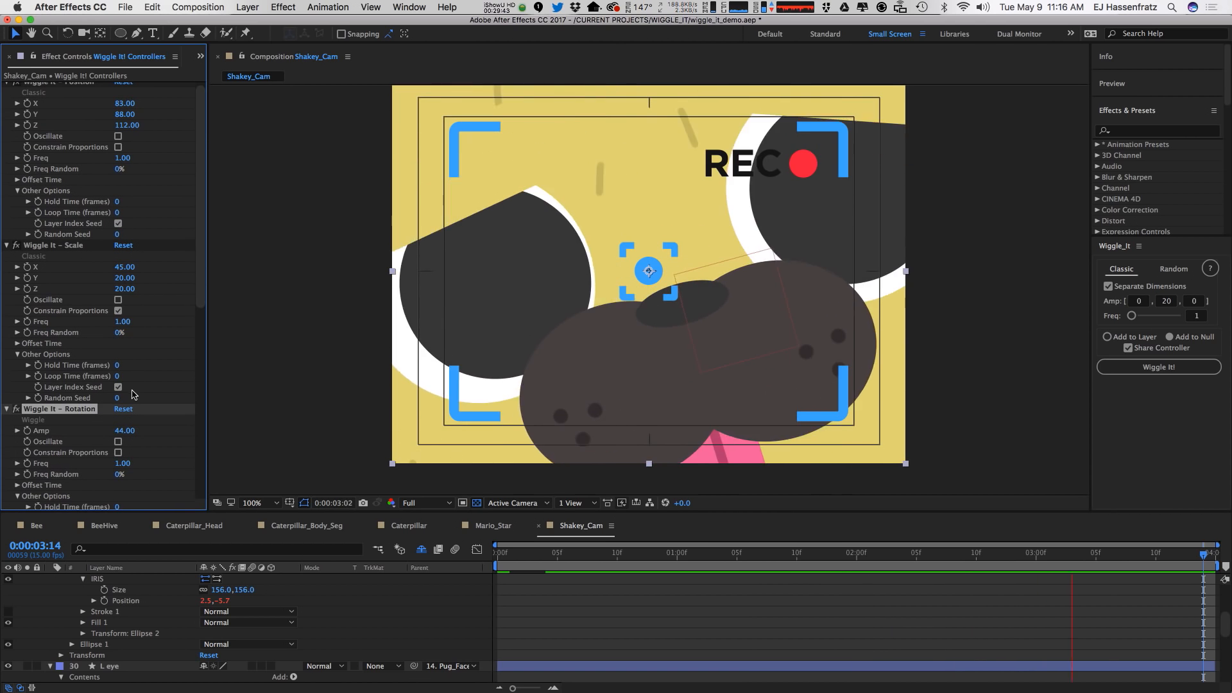
click(117, 377)
text(59)
key(Return)
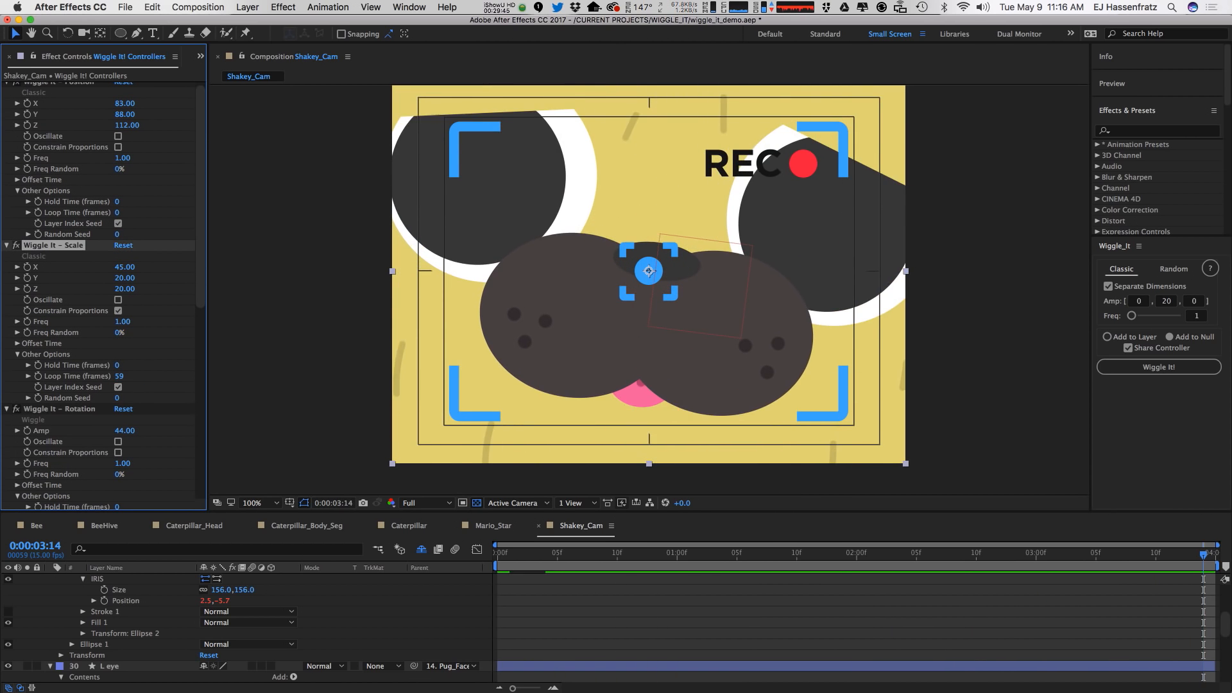
scroll(125, 235, up, 1)
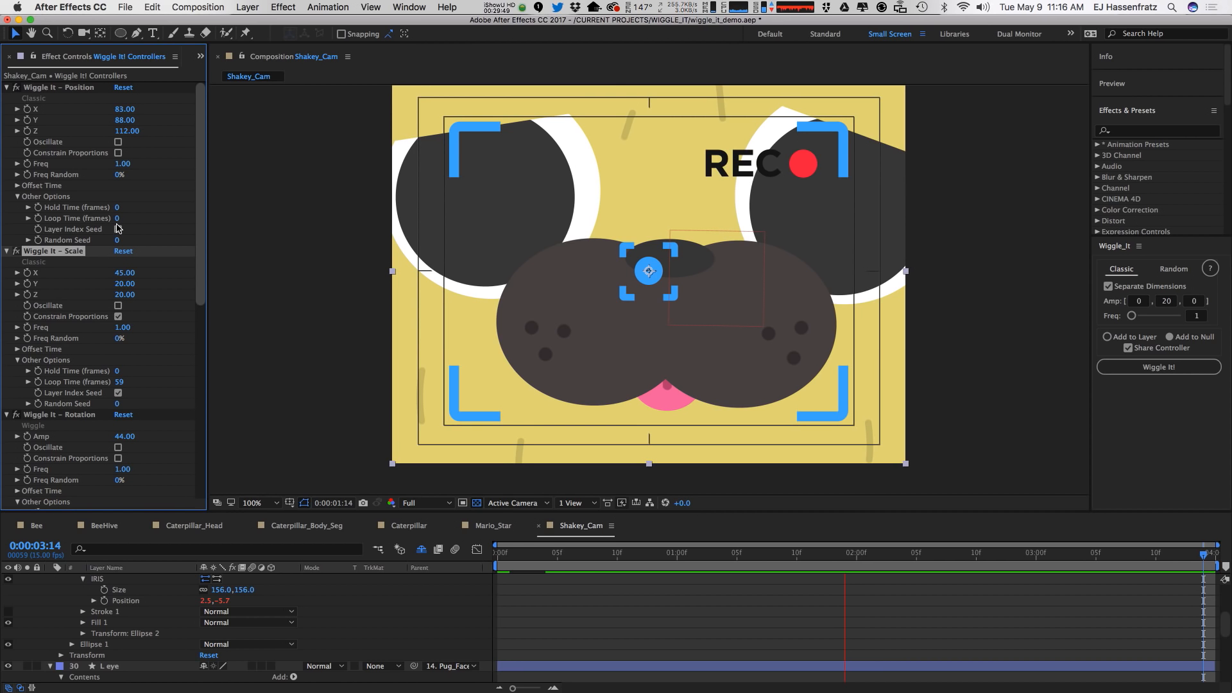
click(117, 218)
text(59)
key(Return)
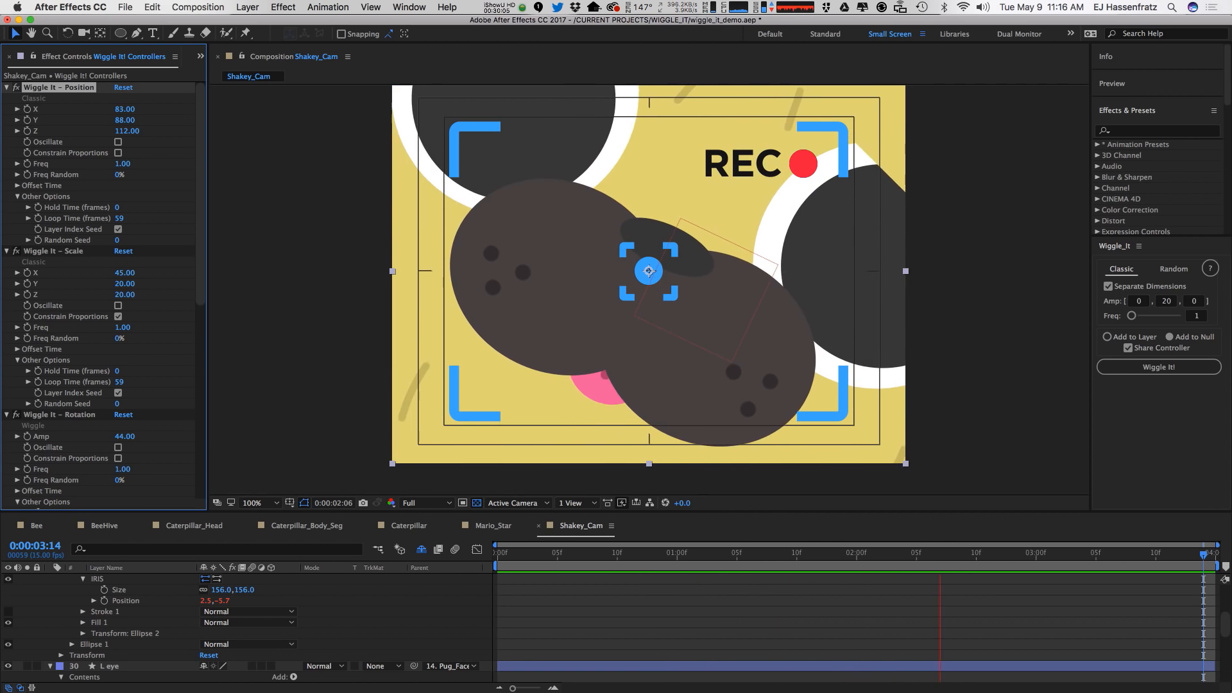
Delete the existing opacity wiggle effect from the REC Red Circle layer.
click(800, 169)
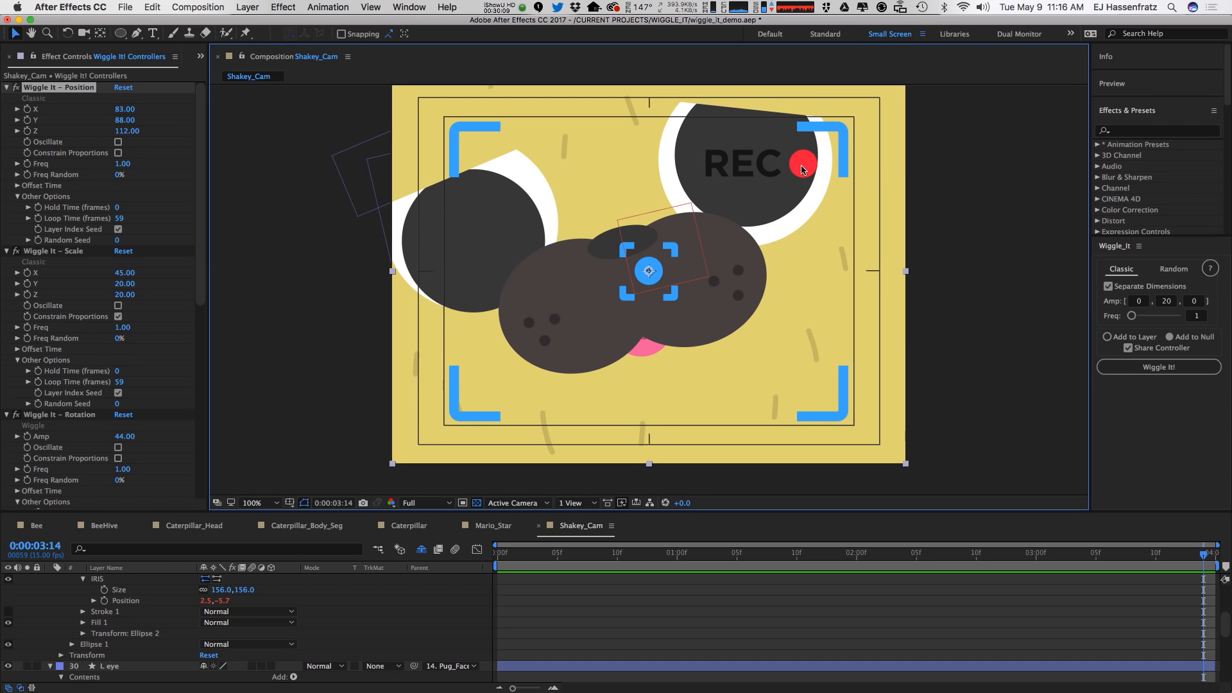
scroll(129, 613, up, 5)
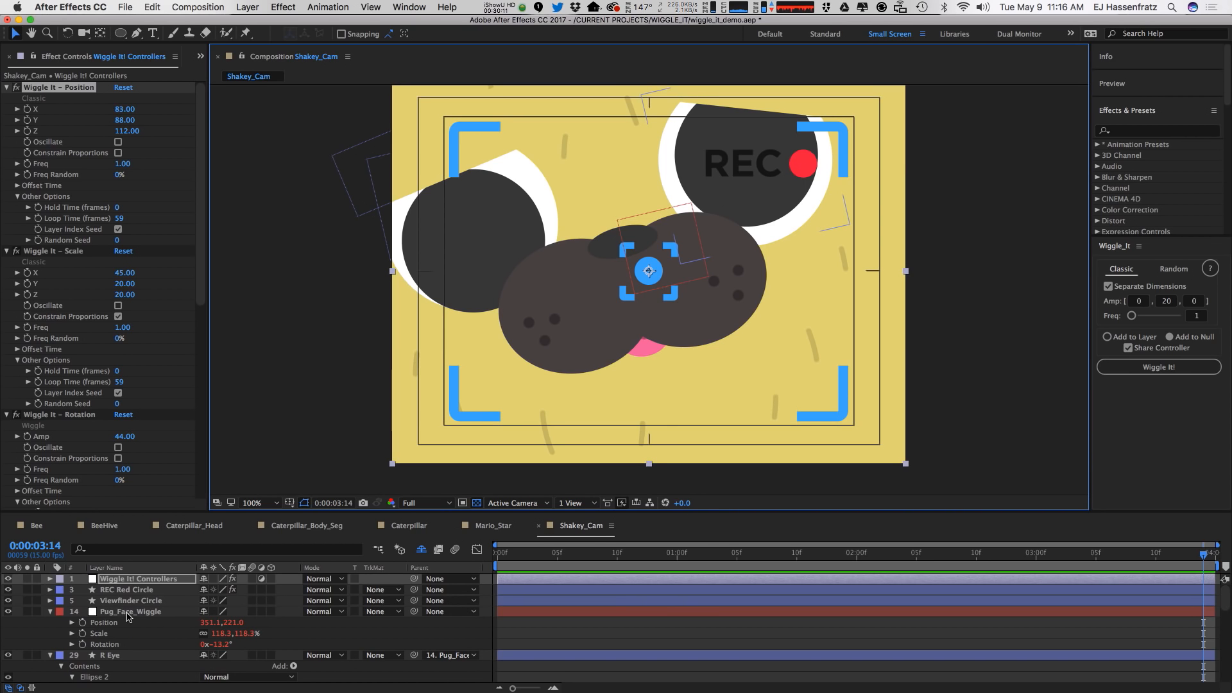
click(129, 590)
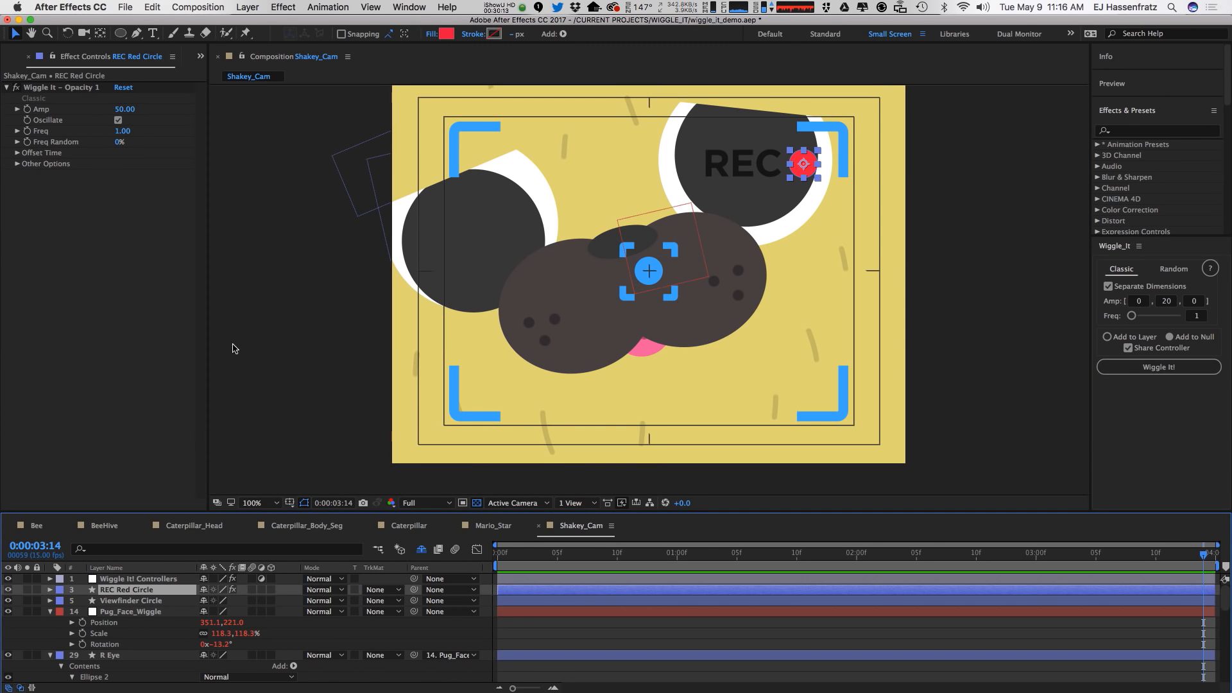
click(82, 109)
key(Delete)
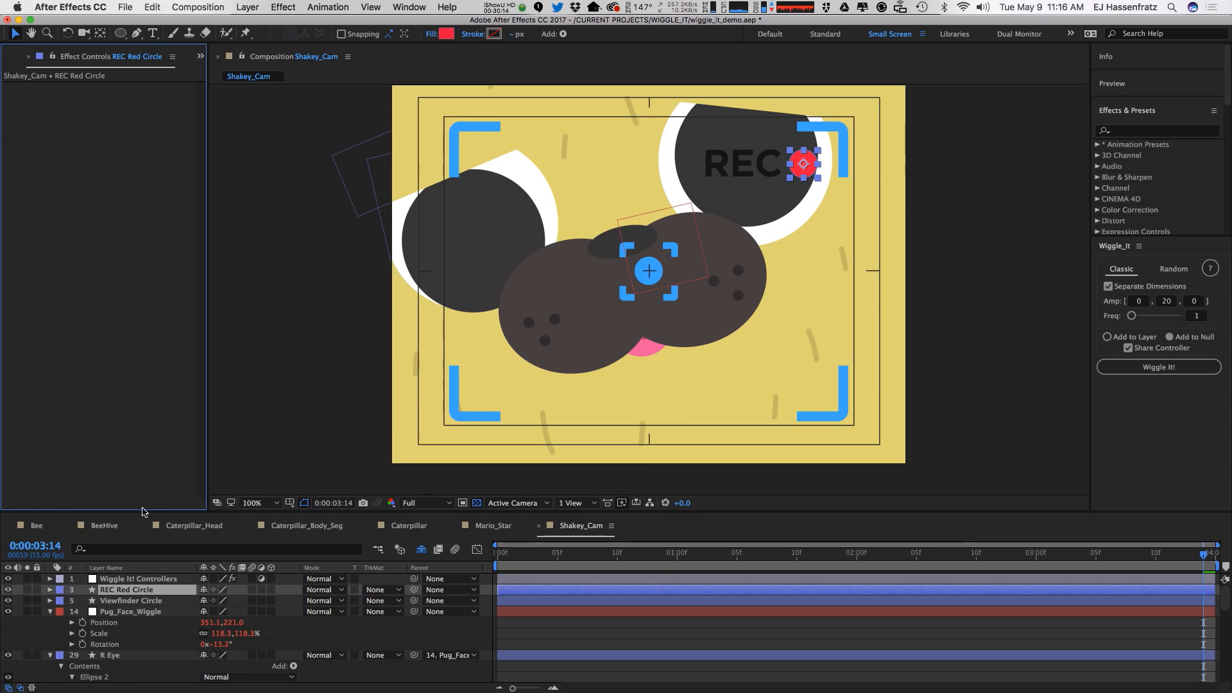
Apply a Classic wiggle to the REC Red Circle's opacity, with Separate Dimensions and Share Controller off and the controller added to the layer.
click(116, 591)
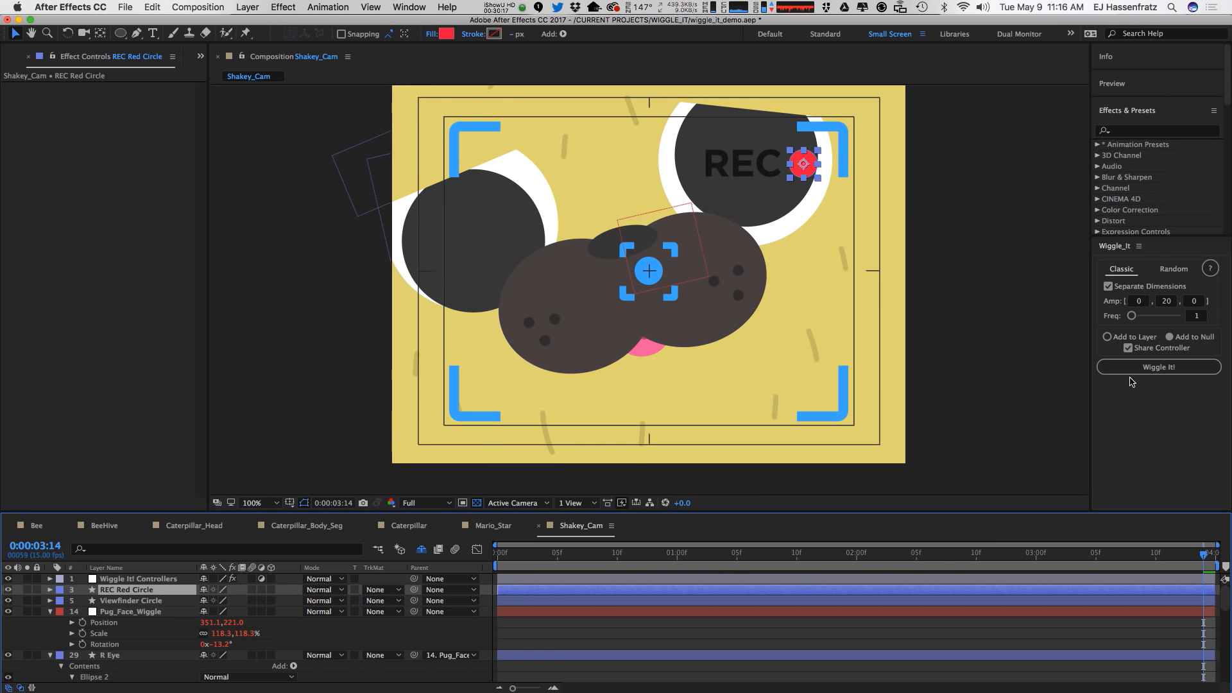
click(1108, 287)
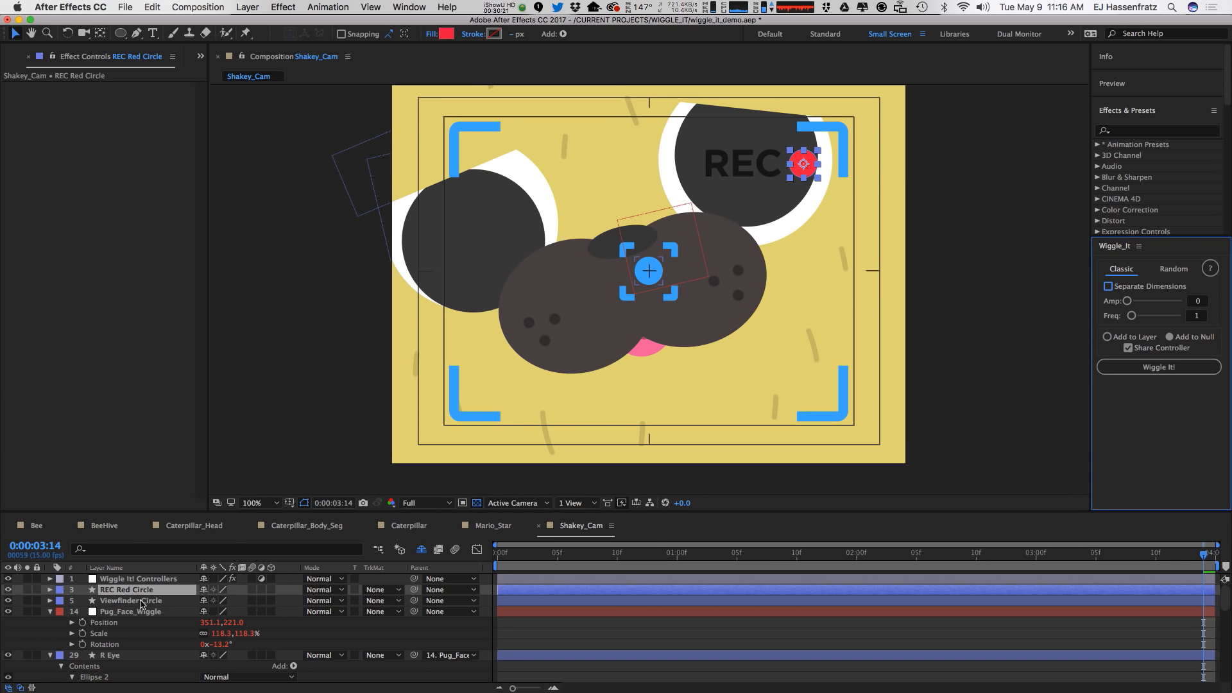
key(t)
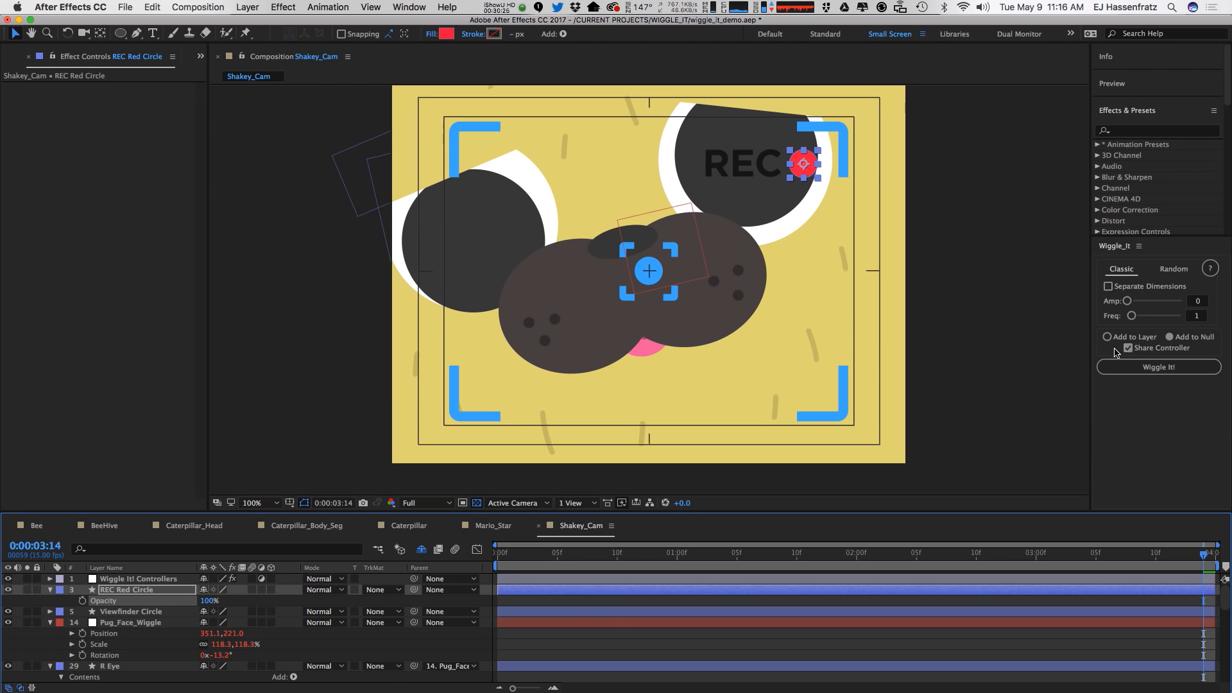
click(1126, 338)
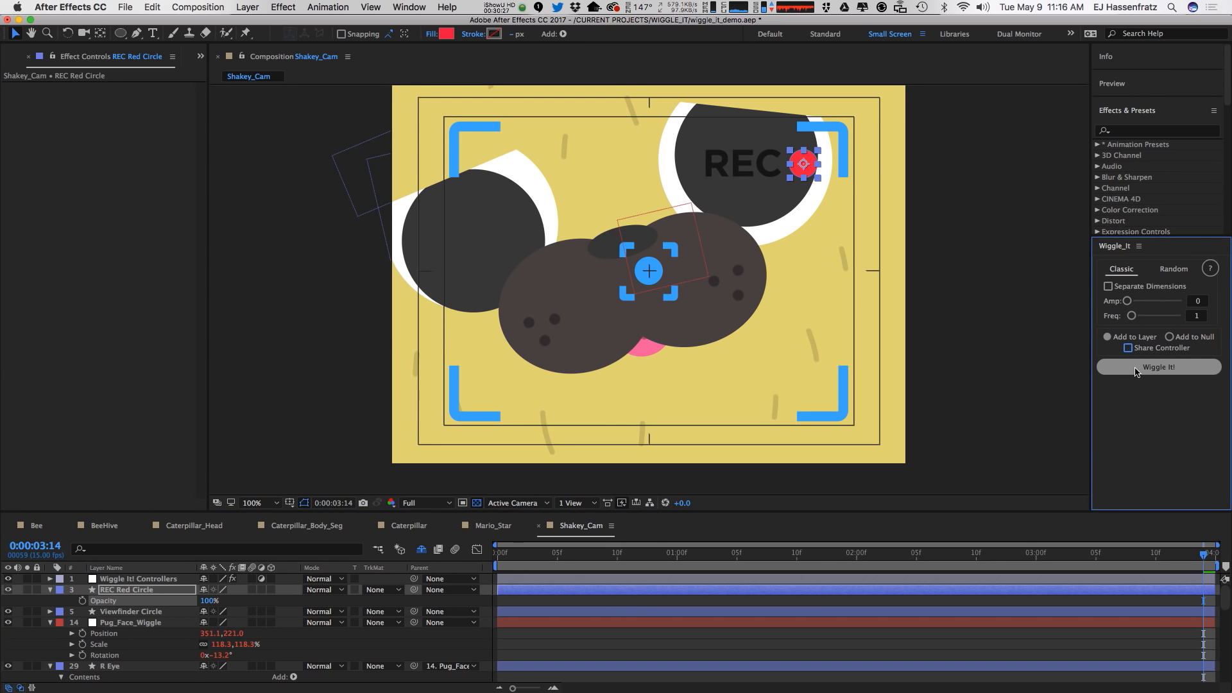
click(1136, 371)
click(72, 674)
key(space)
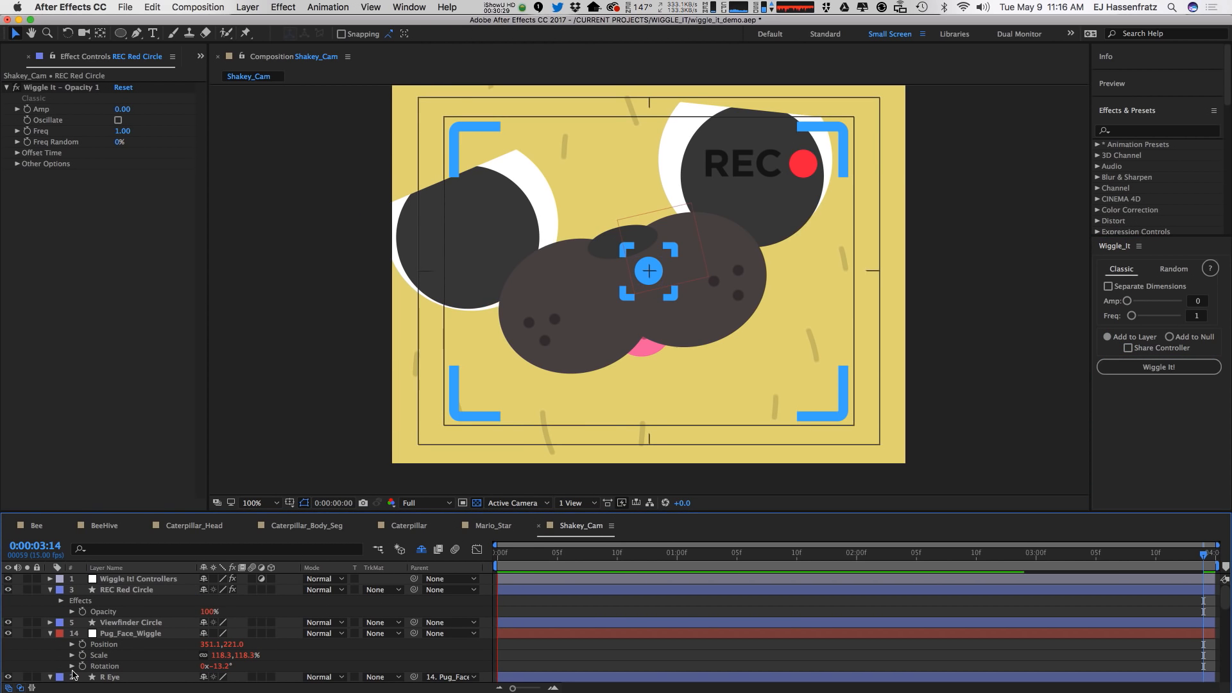
Set the red circle's opacity wiggle to Amp 45, enable Oscillate, raise Amp to 68 and preview the blinking.
drag(122, 110, 152, 110)
key(space)
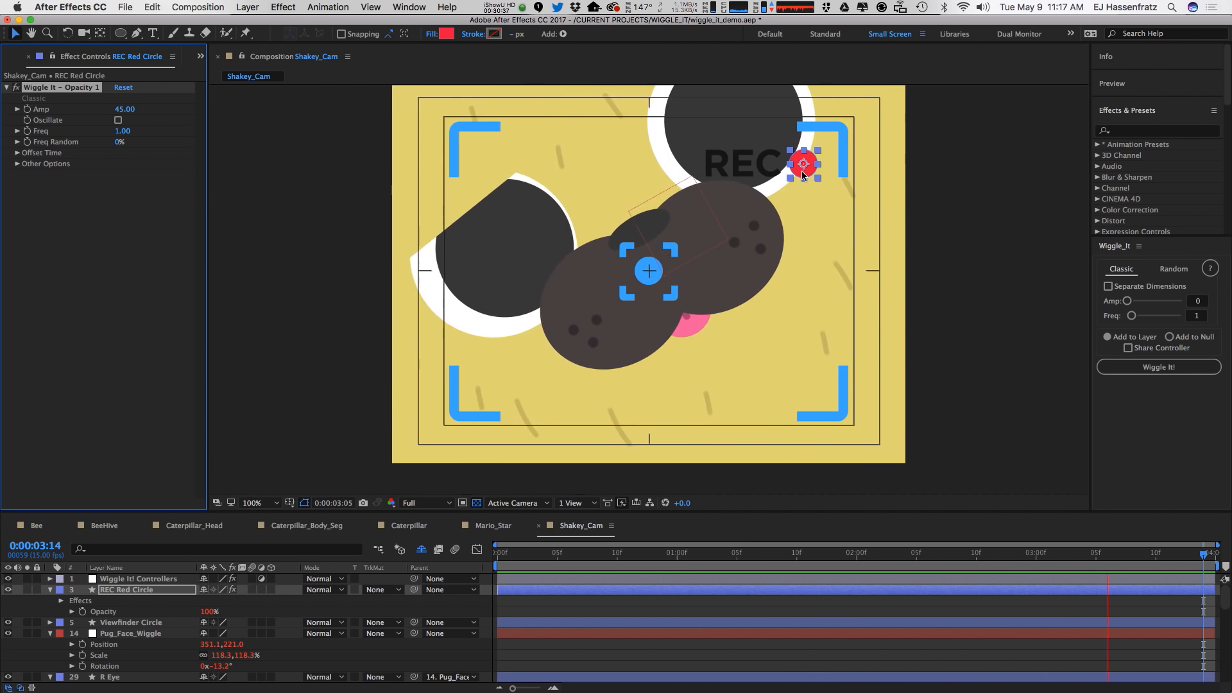
click(119, 120)
drag(126, 109, 137, 108)
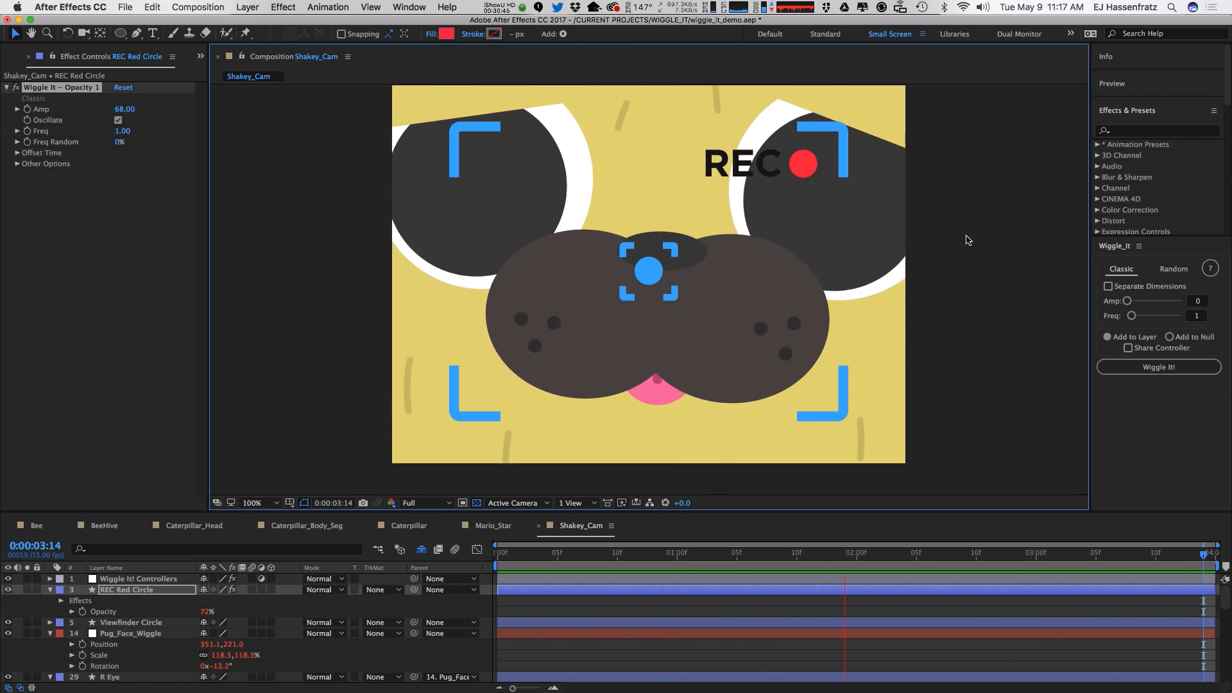
click(819, 192)
click(954, 232)
key(space)
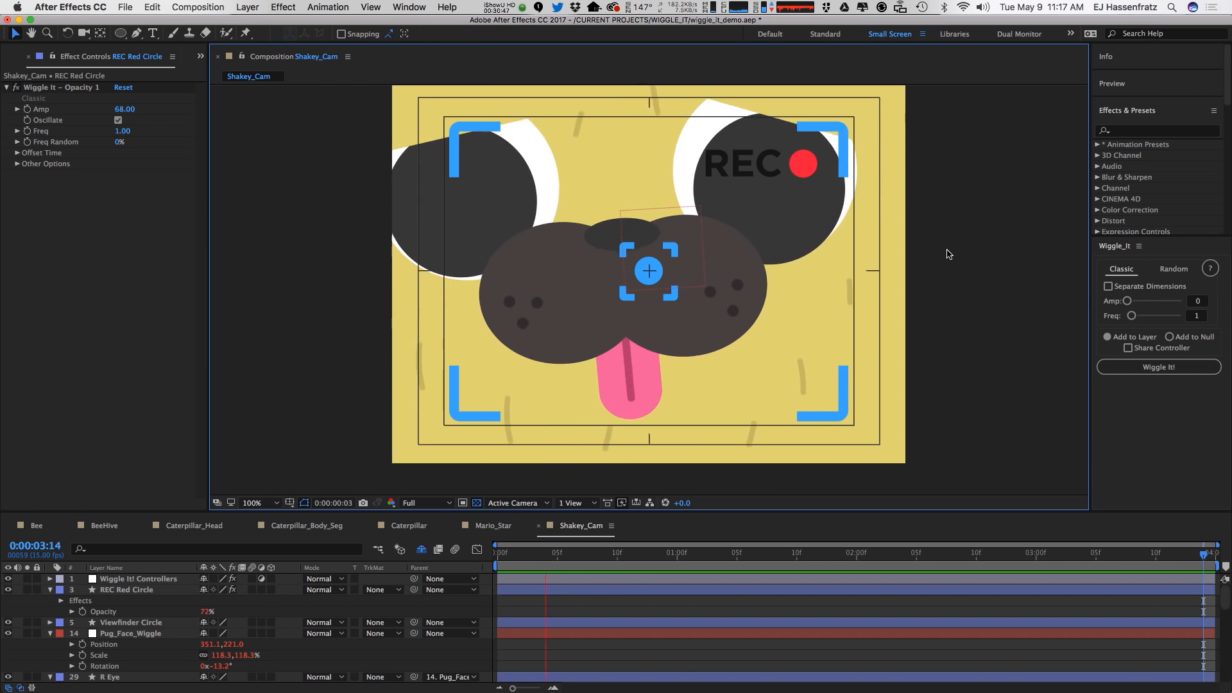
Expand the opacity wiggle's Other Options and set its Loop Time to 59 frames.
click(18, 163)
click(118, 186)
text(59)
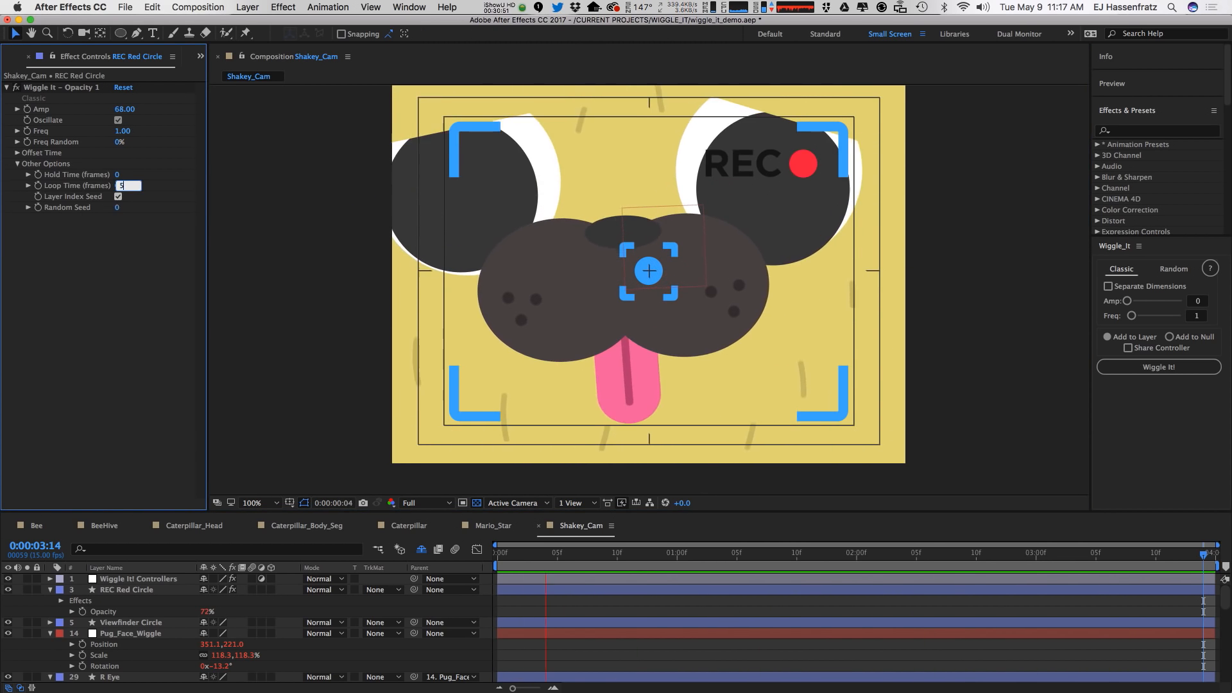
key(Return)
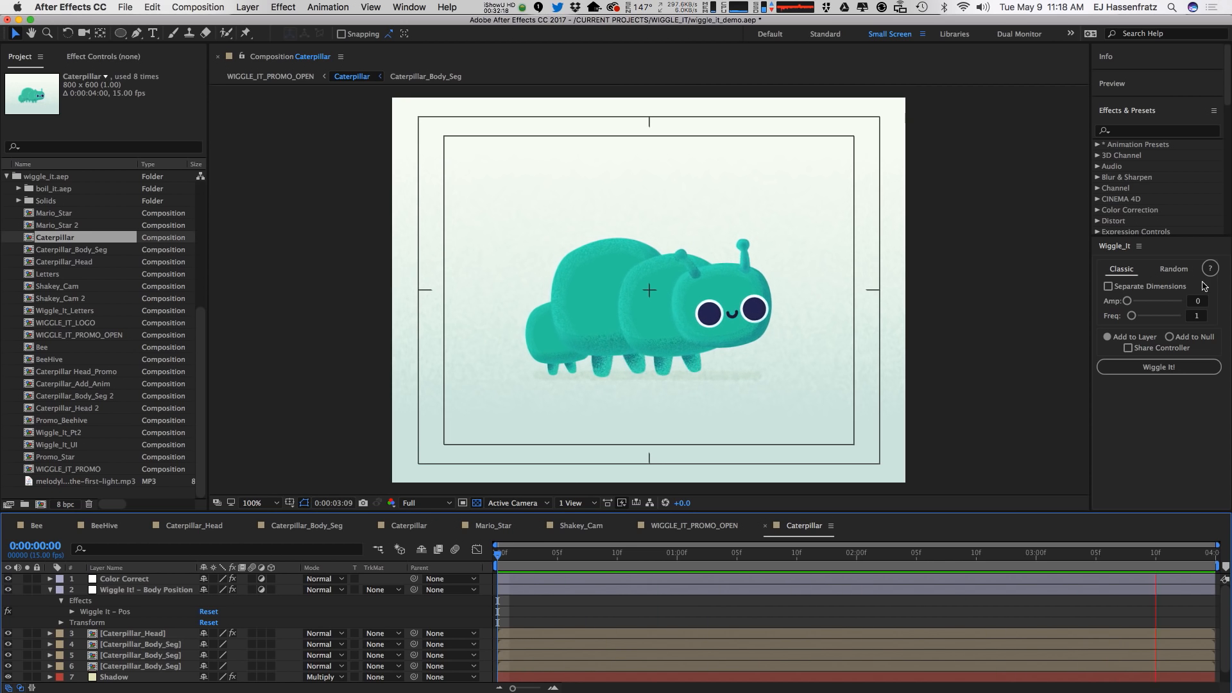
Open the Wiggle It help, look through its descriptions of the options and close it.
click(1209, 270)
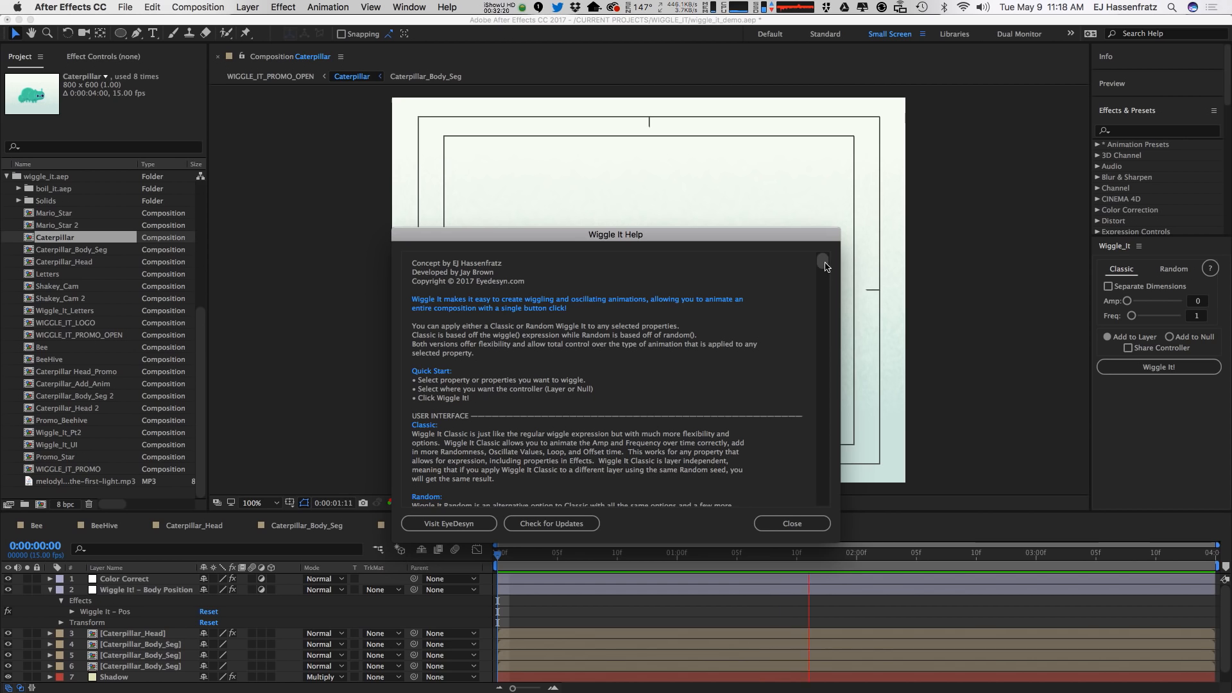
drag(826, 267, 835, 528)
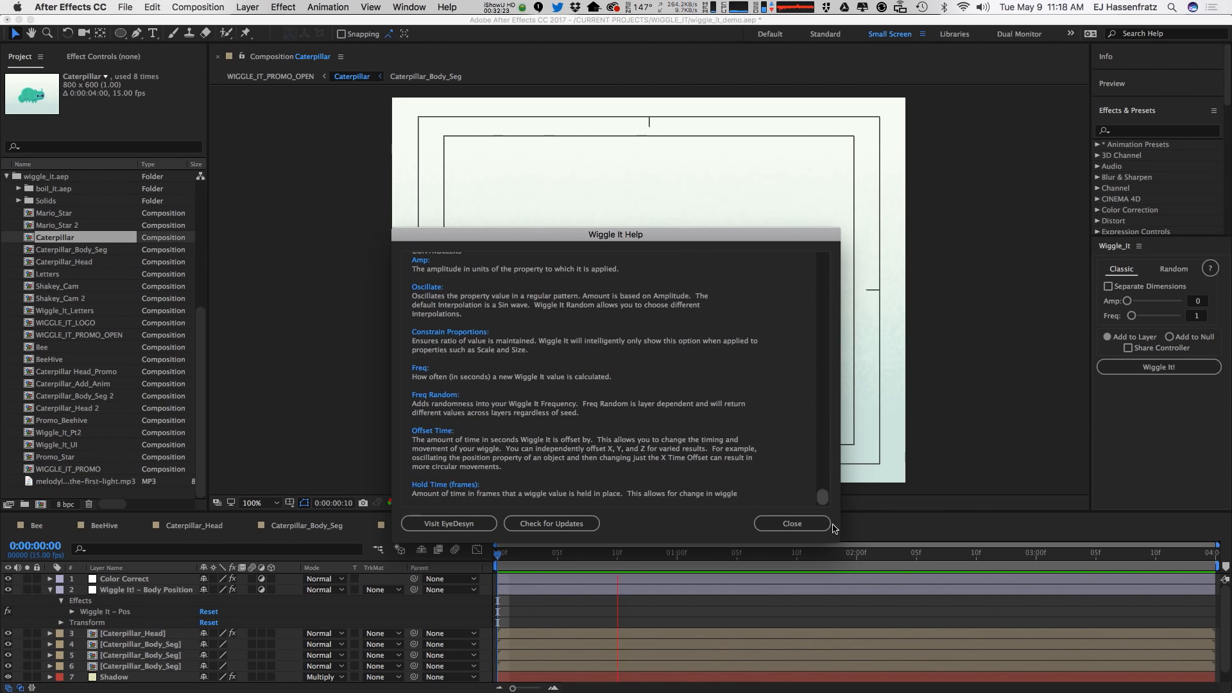
click(794, 524)
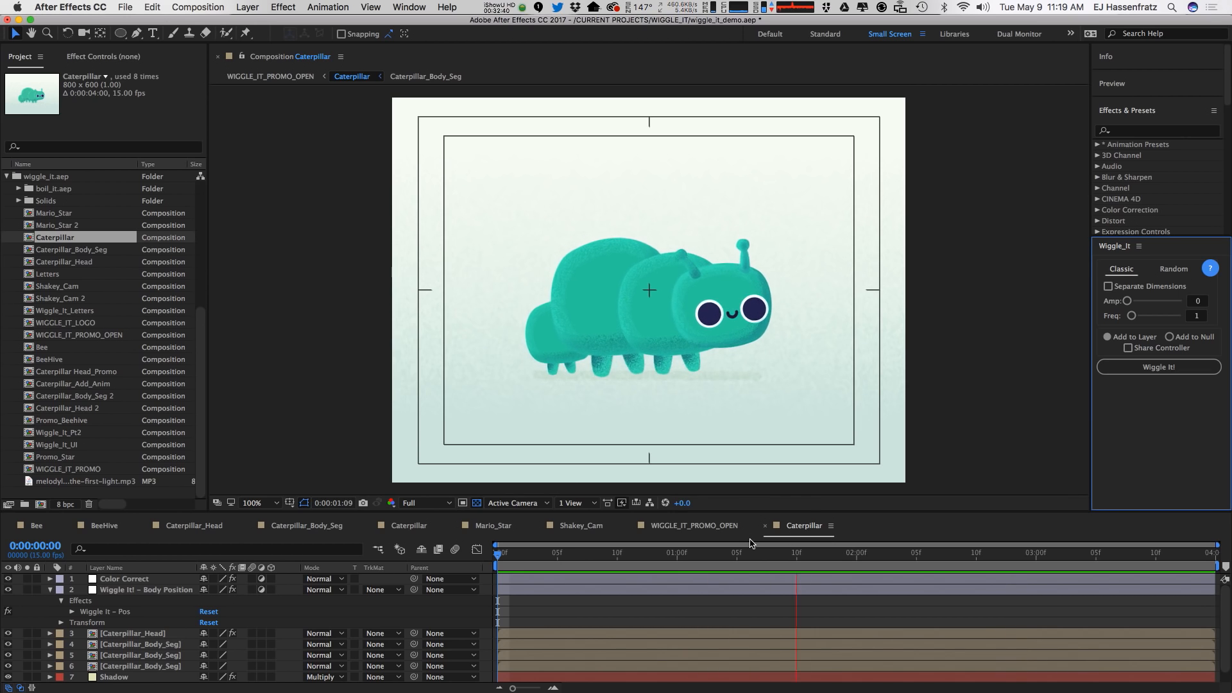